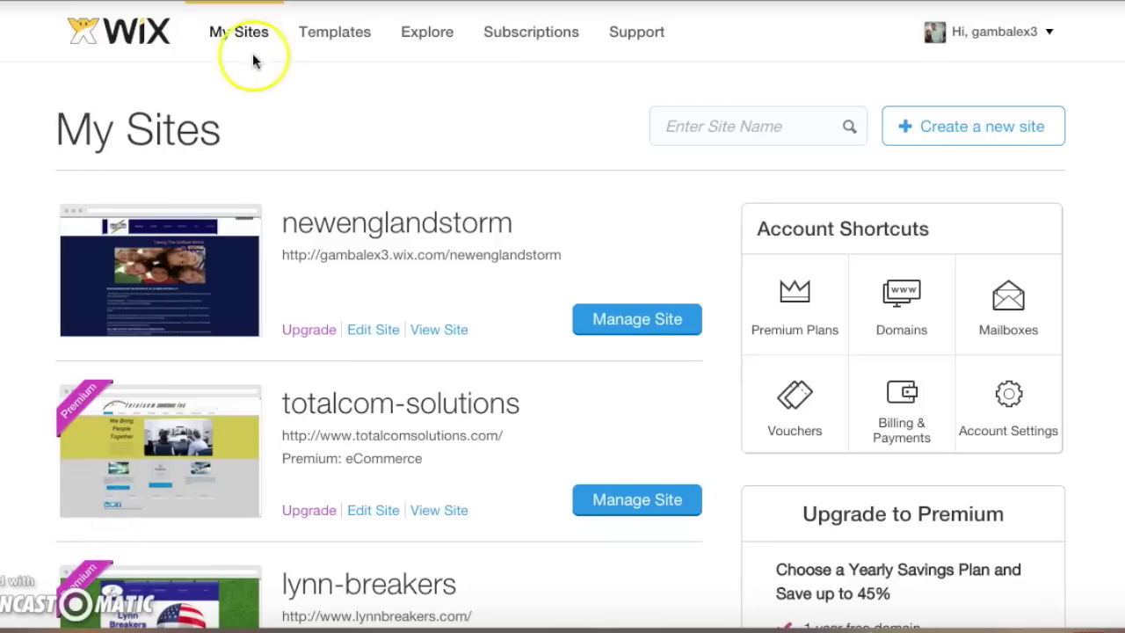
# Start creating a new Wix site and browse the template gallery.
pyautogui.click(939, 127)
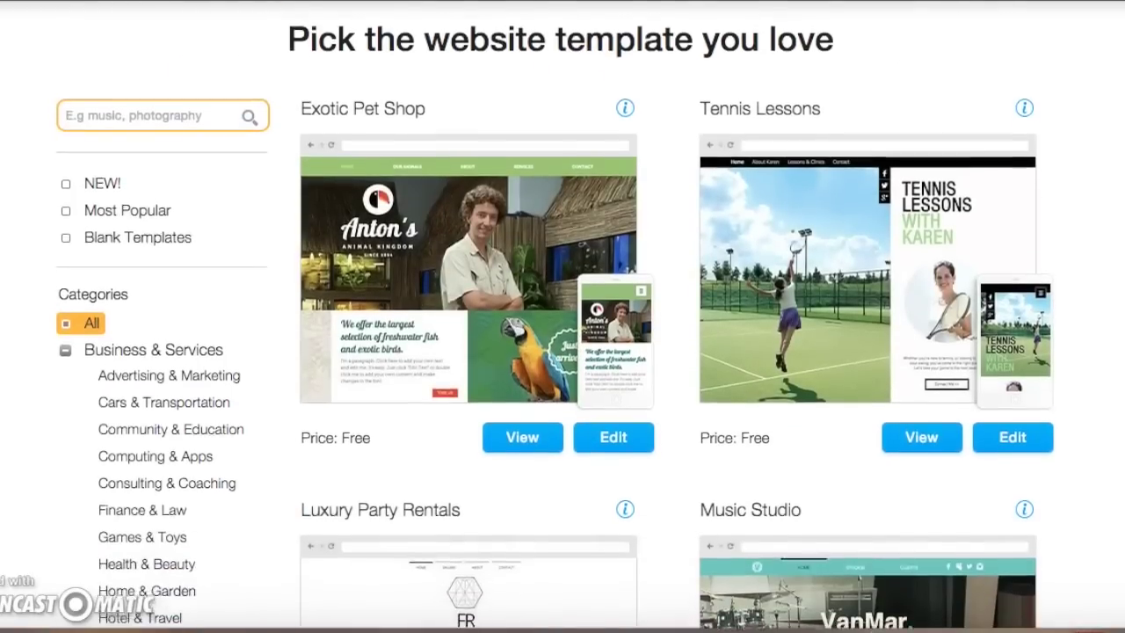
pyautogui.scroll(-1, 563, 352)
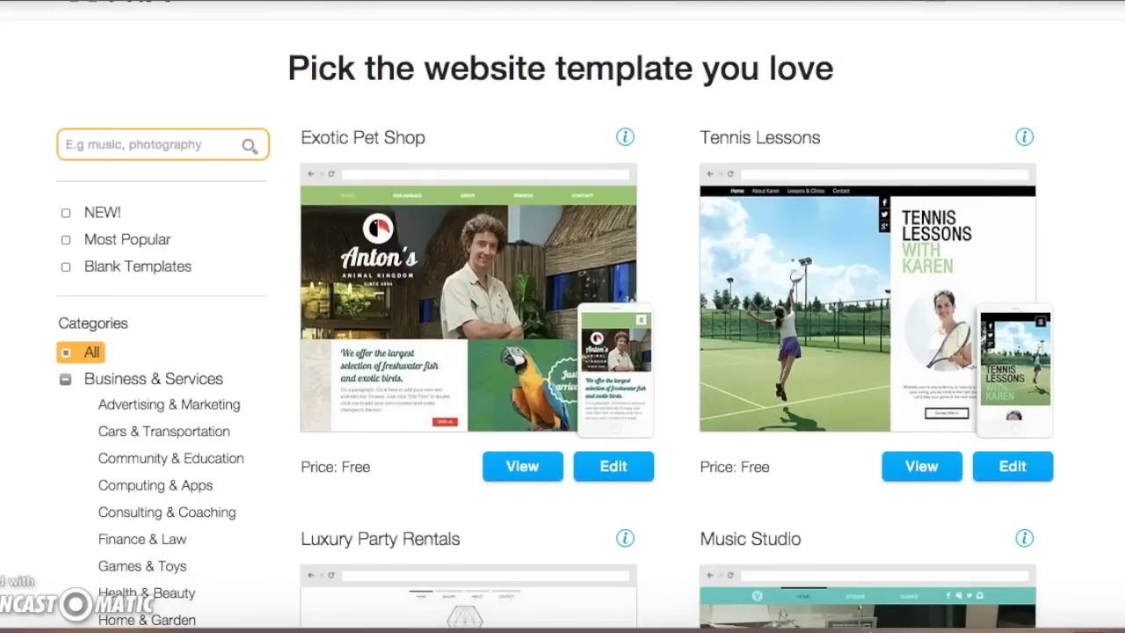
pyautogui.scroll(-6, 563, 351)
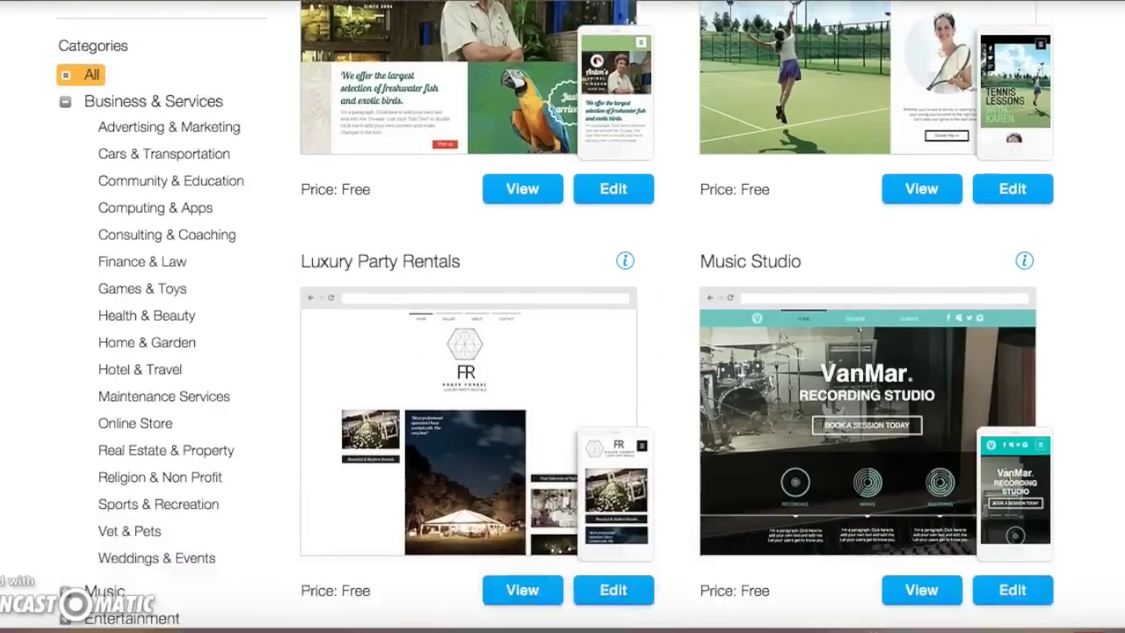
pyautogui.scroll(-5, 563, 352)
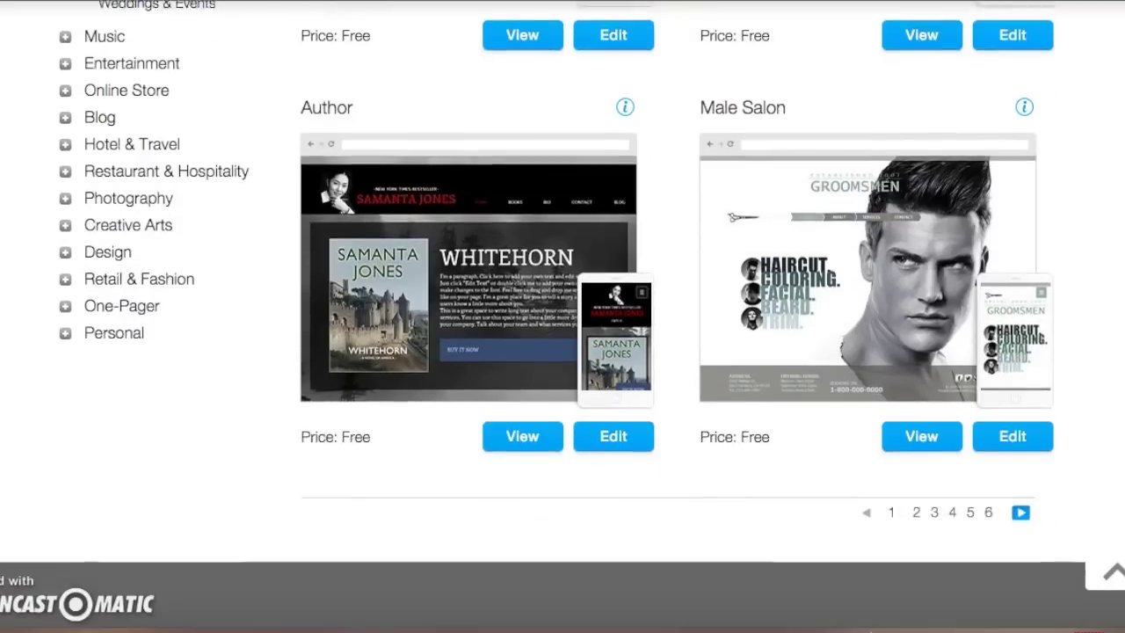
pyautogui.scroll(6, 563, 317)
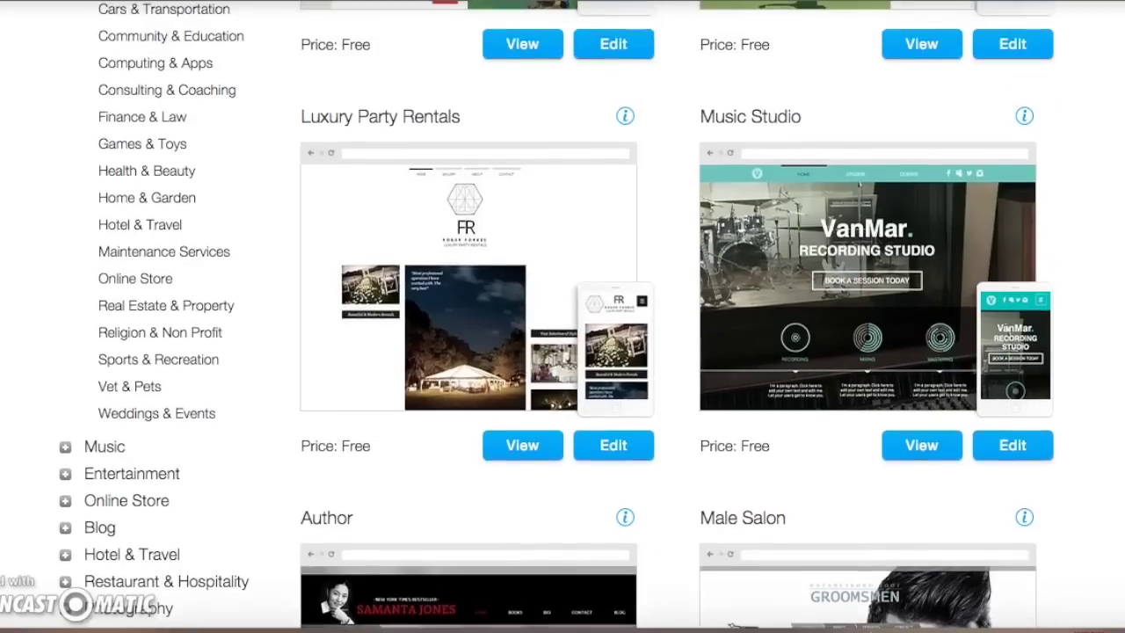
pyautogui.scroll(4, 563, 316)
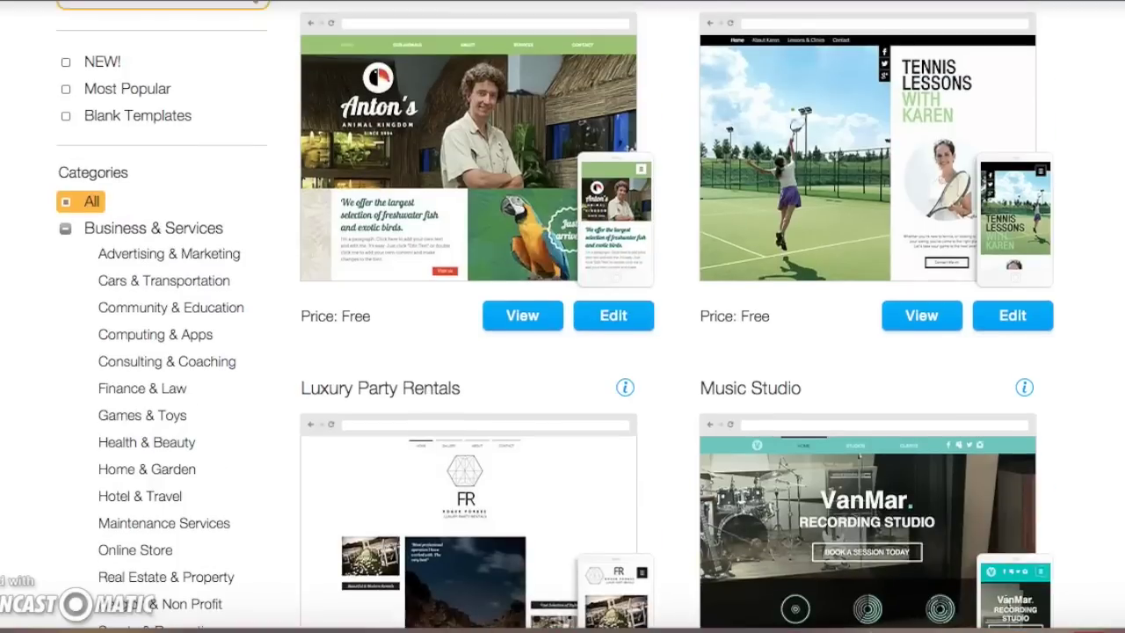
pyautogui.scroll(1, 562, 317)
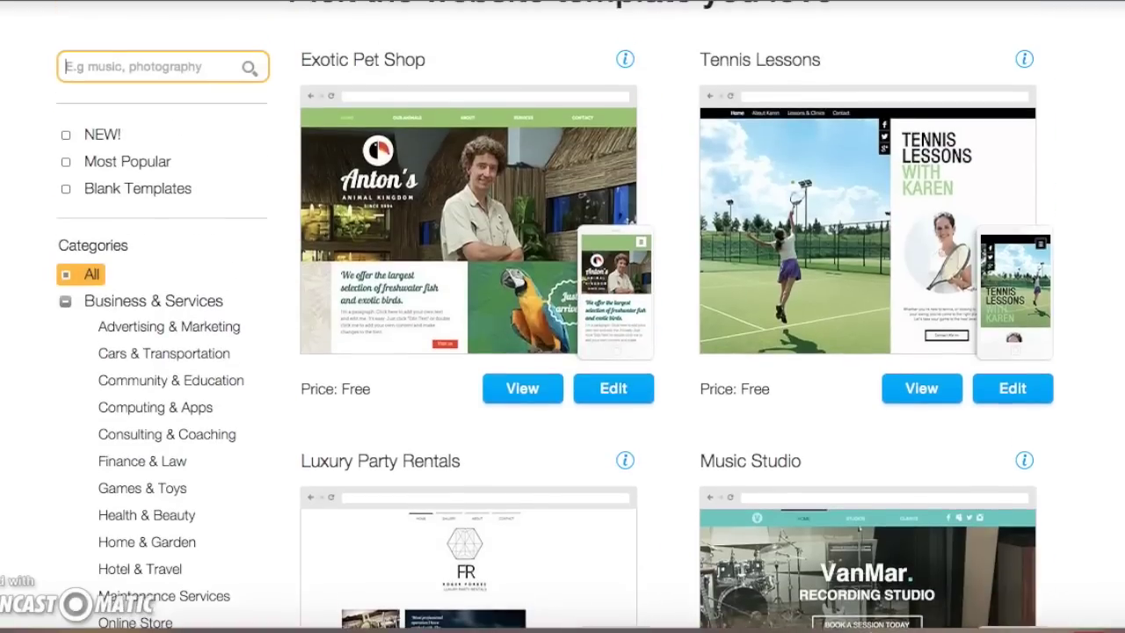
# Filter the templates to Advertising & Marketing, then to the One-Pager category.
pyautogui.click(159, 333)
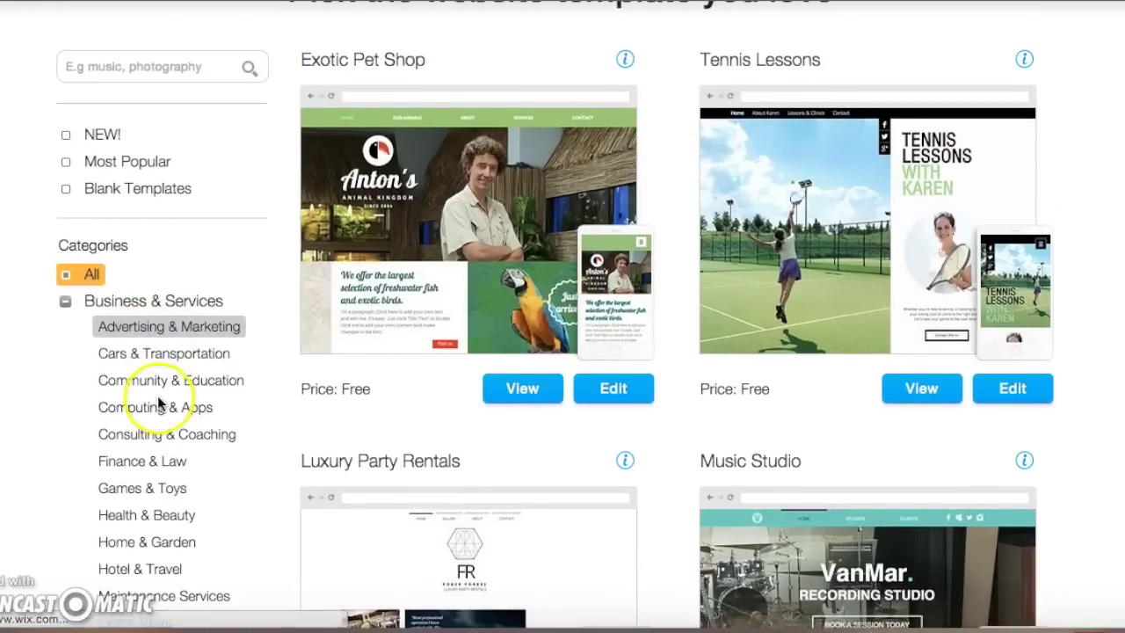
pyautogui.scroll(-1, 137, 501)
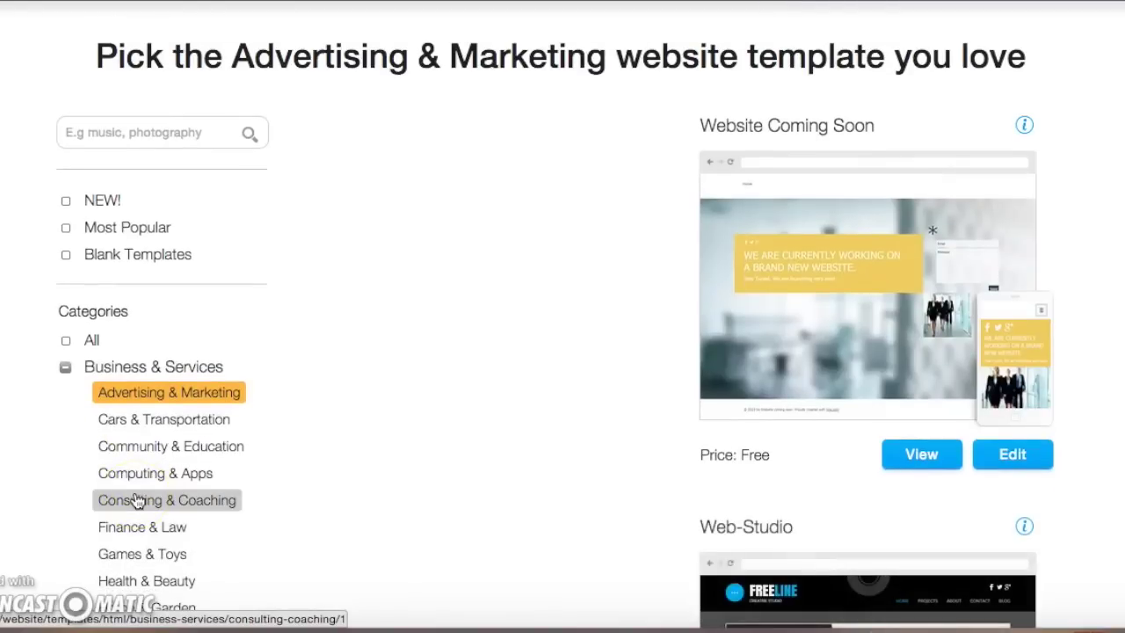
pyautogui.scroll(-1, 136, 501)
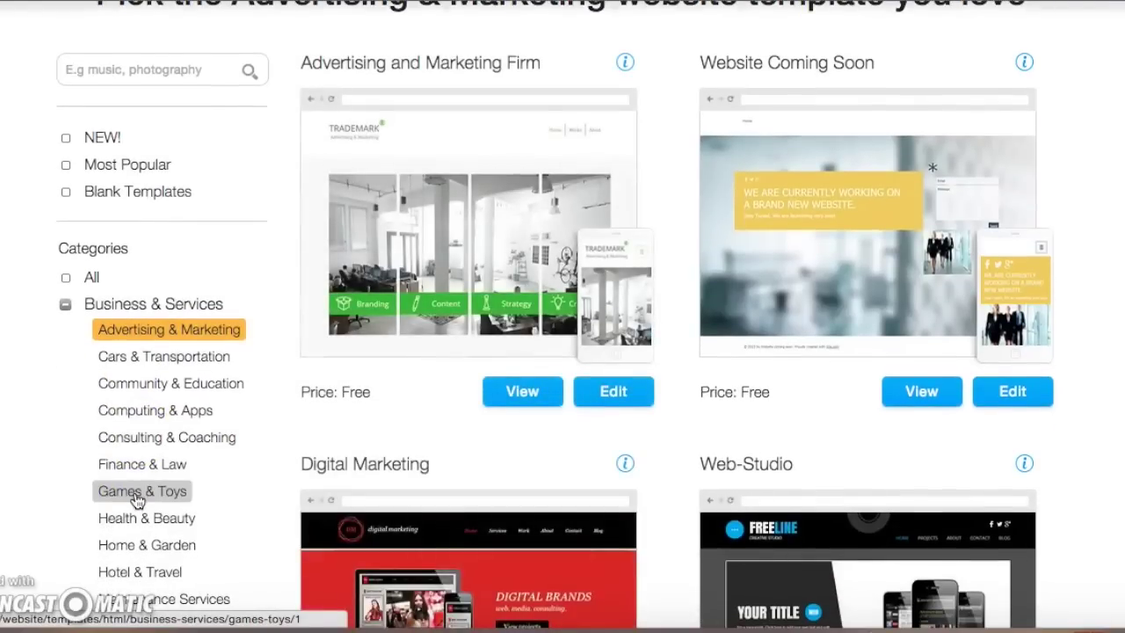
pyautogui.scroll(-5, 136, 500)
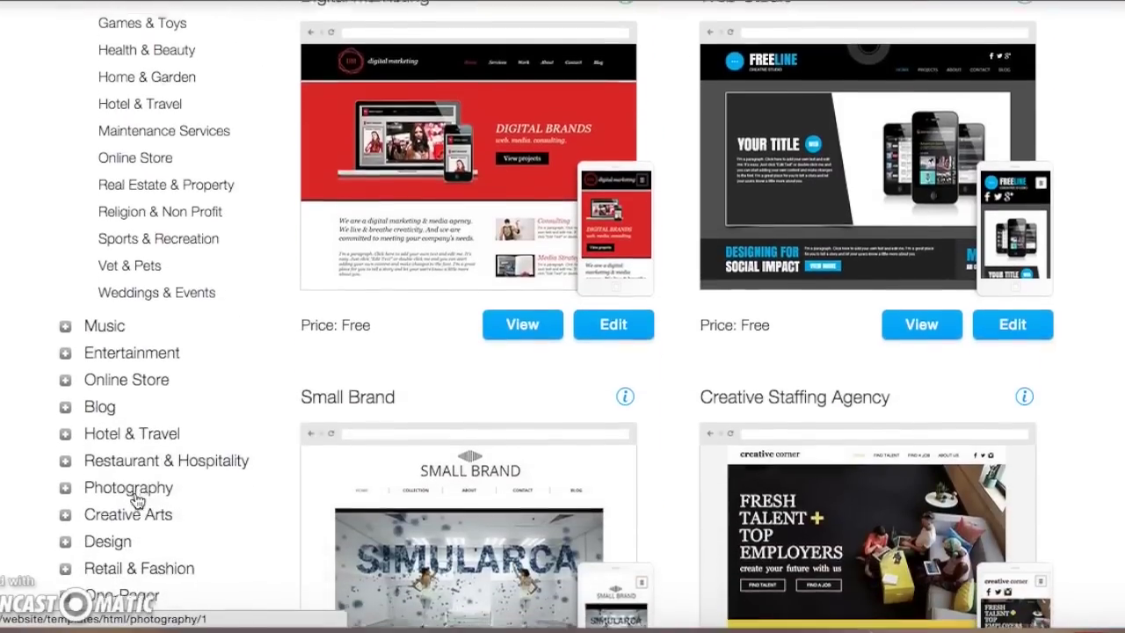
pyautogui.scroll(-1, 134, 498)
pyautogui.click(119, 535)
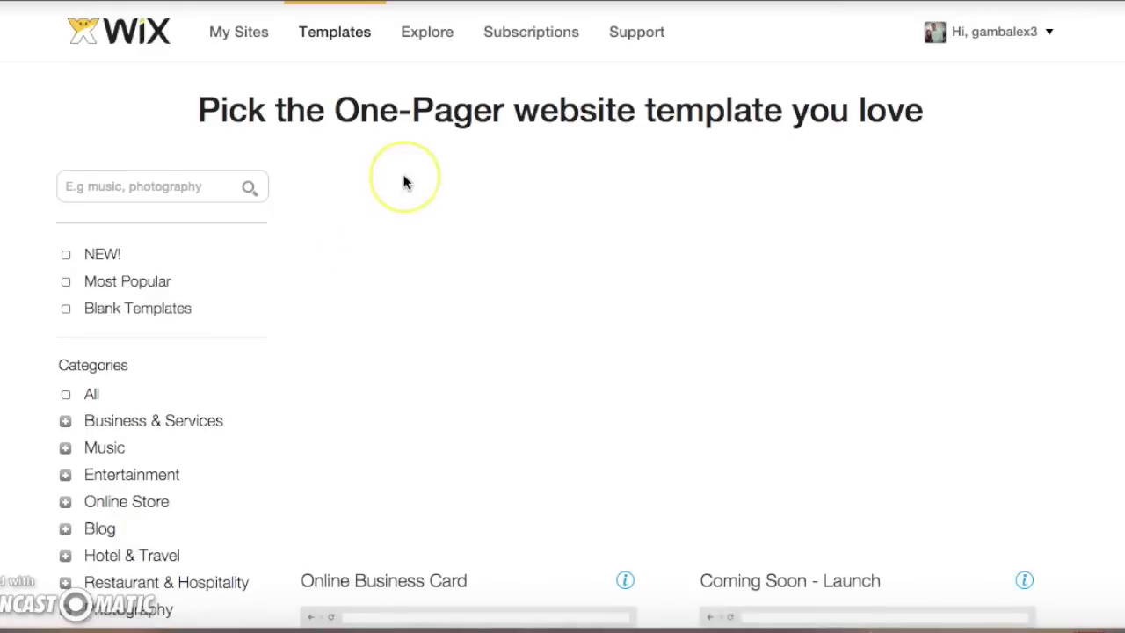
pyautogui.scroll(-5, 405, 182)
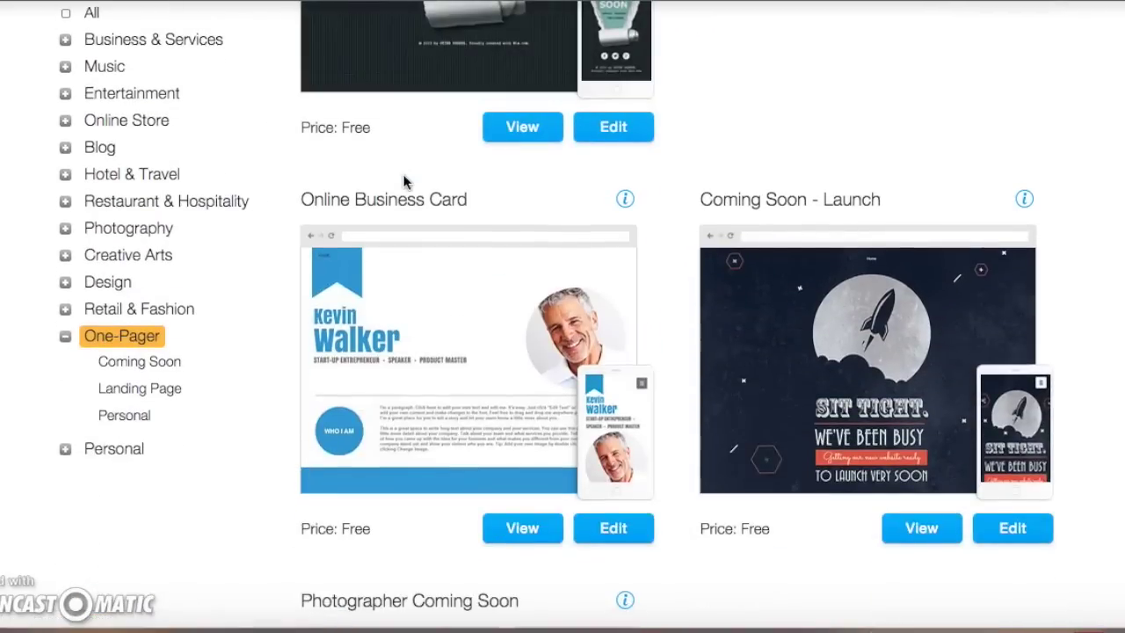
pyautogui.scroll(5, 403, 181)
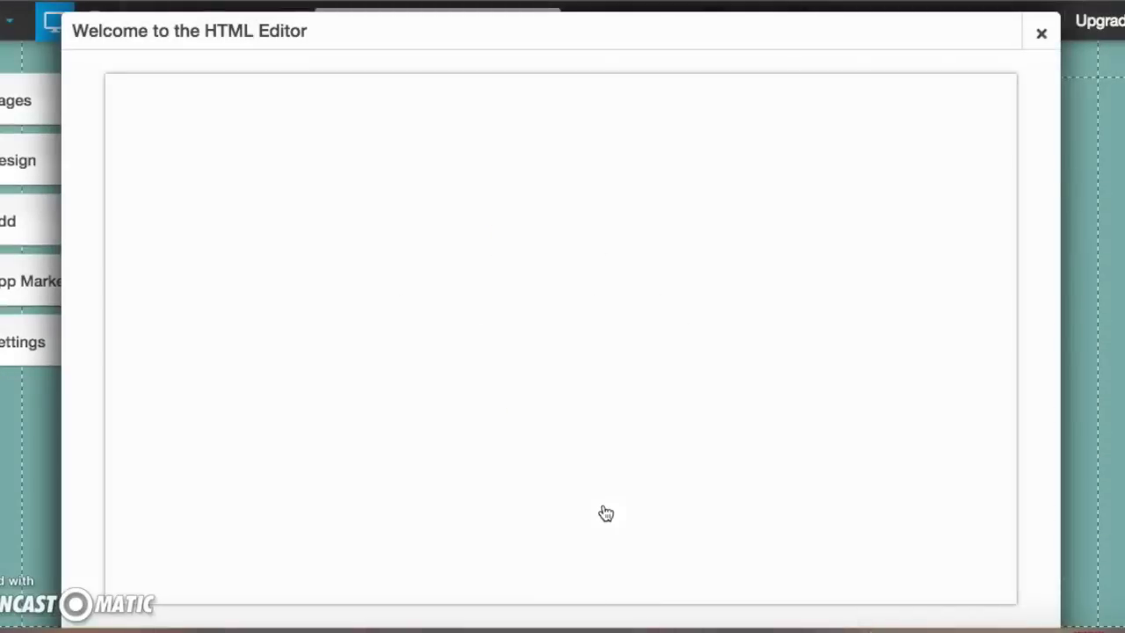
# Play the HTML Editor welcome video and pause it at 0:03 of 1:23.
pyautogui.click(848, 220)
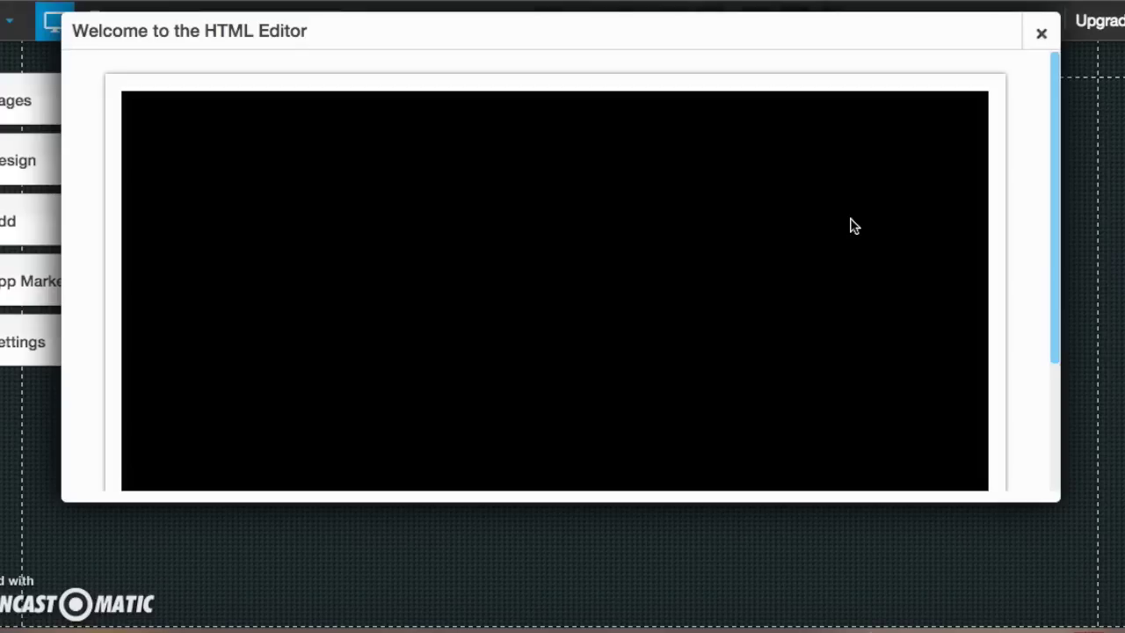
pyautogui.scroll(-3, 1013, 190)
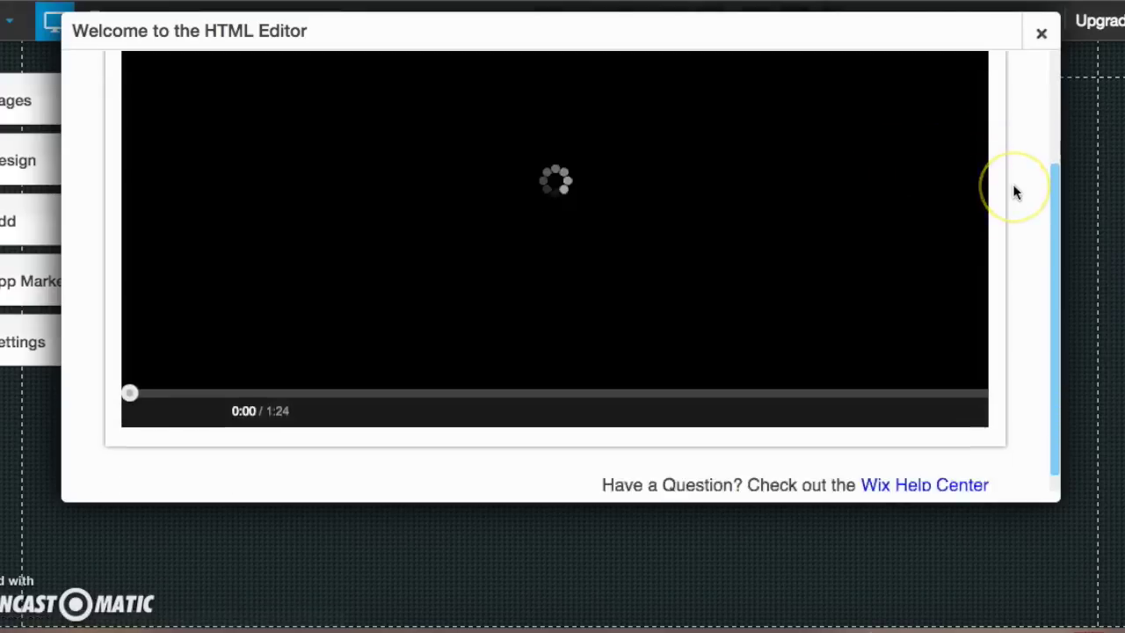
pyautogui.scroll(2, 1012, 190)
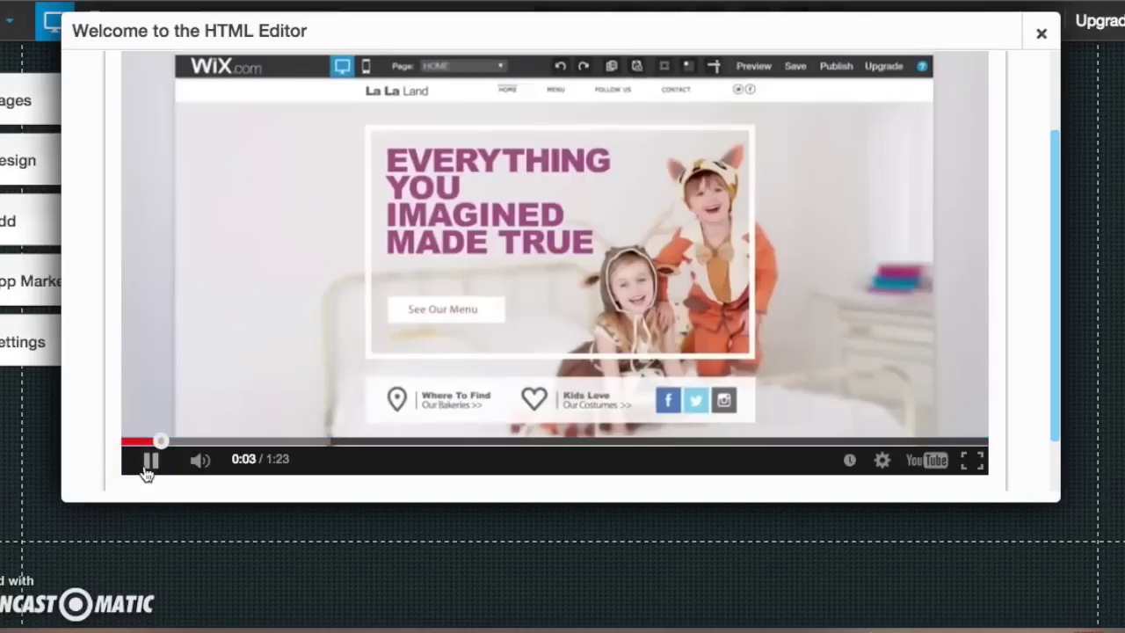
pyautogui.click(150, 466)
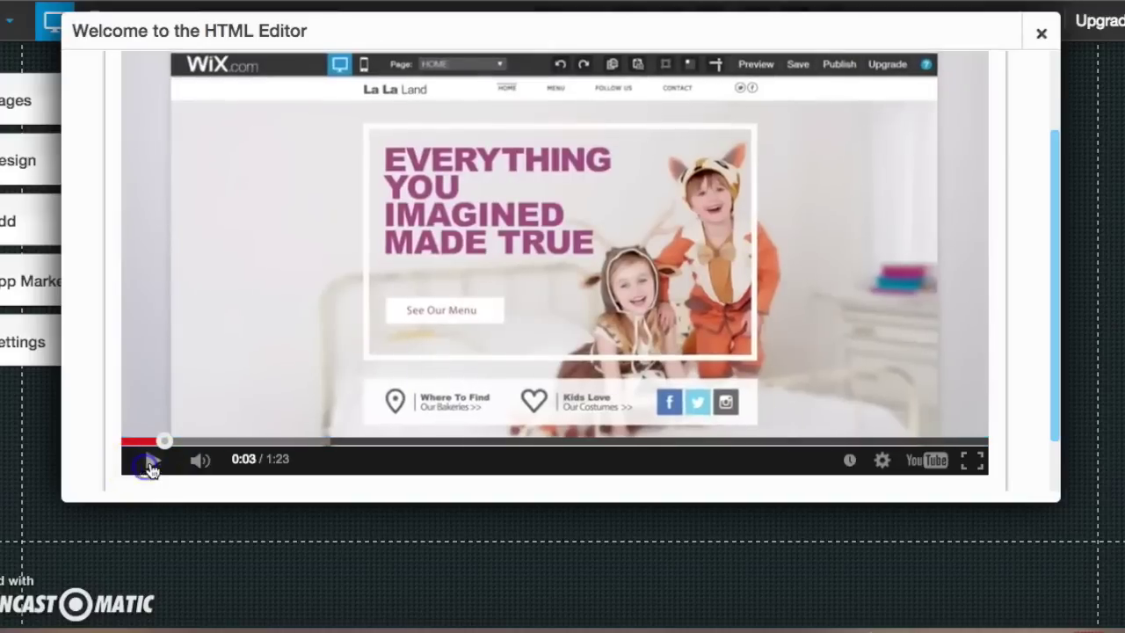
# Close the welcome dialog and select the WEBSITE heading for text editing.
pyautogui.click(1041, 35)
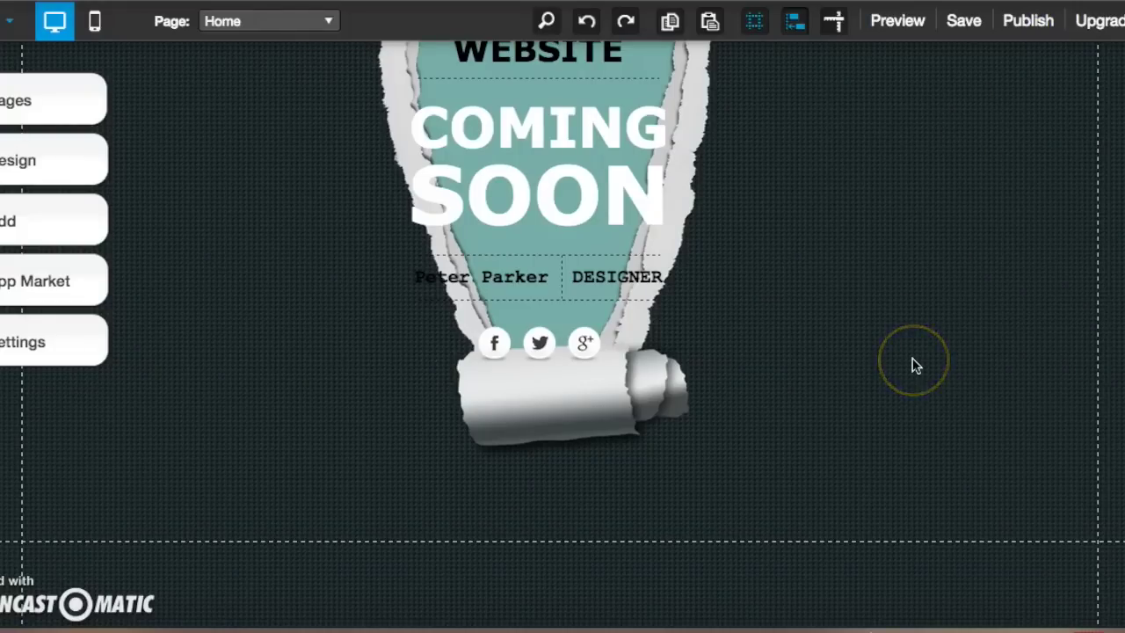
pyautogui.scroll(2, 912, 364)
pyautogui.scroll(1, 912, 364)
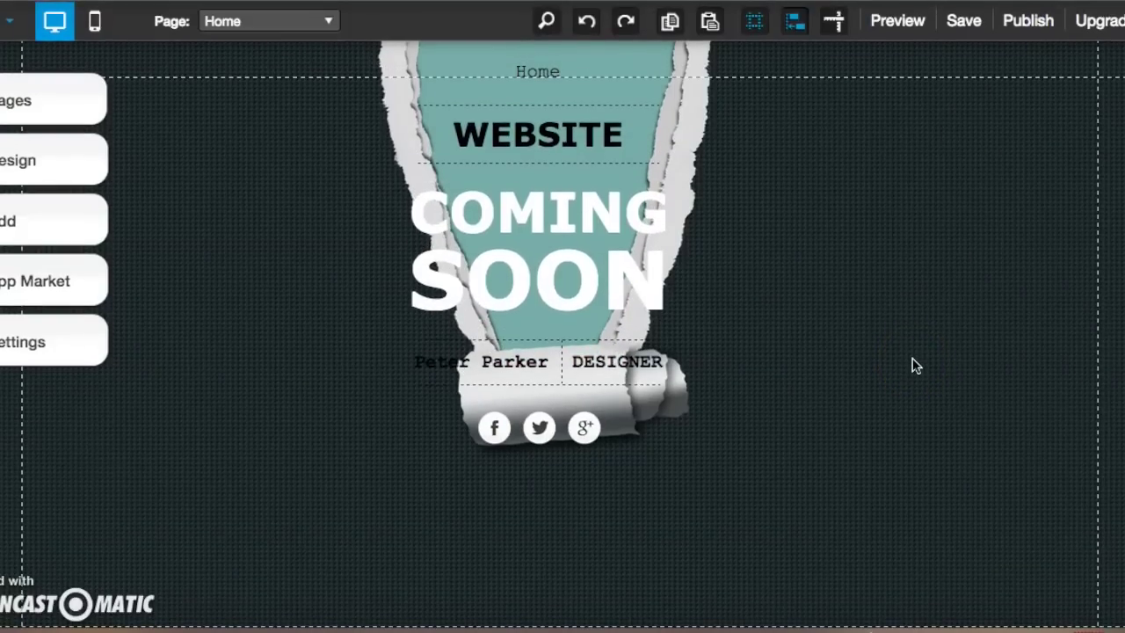
pyautogui.click(560, 137)
pyautogui.click(523, 136)
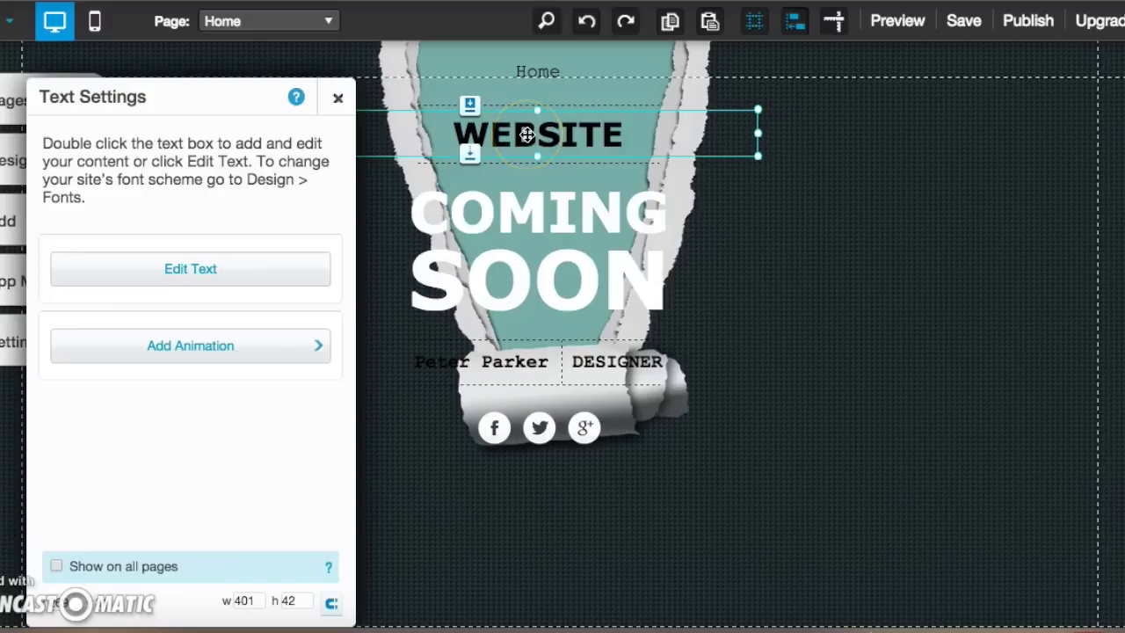
pyautogui.click(284, 266)
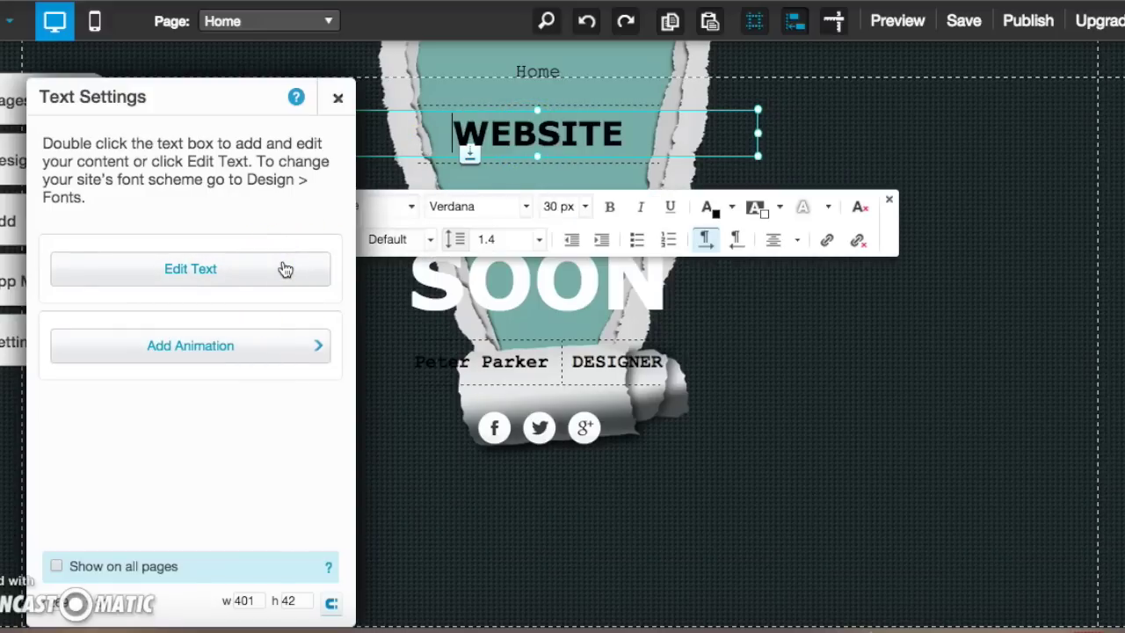
pyautogui.click(338, 97)
# Check the heading's font options and replace WEBSITE with 'Our Web store'.
pyautogui.click(514, 130)
pyautogui.click(515, 131)
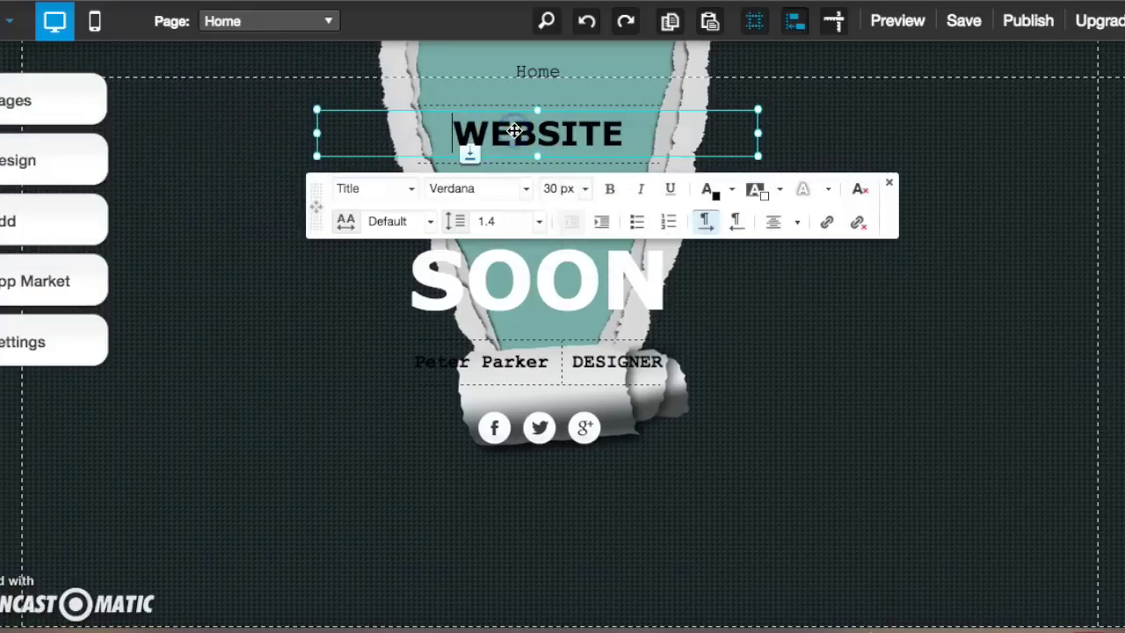
pyautogui.click(586, 190)
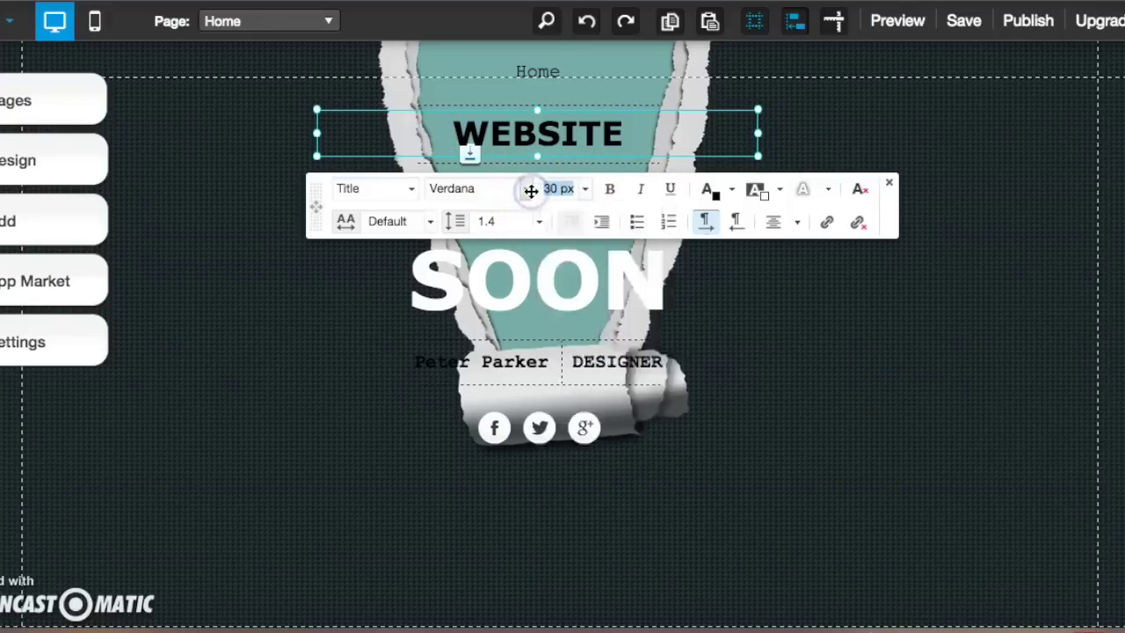
pyautogui.click(527, 188)
pyautogui.click(527, 188)
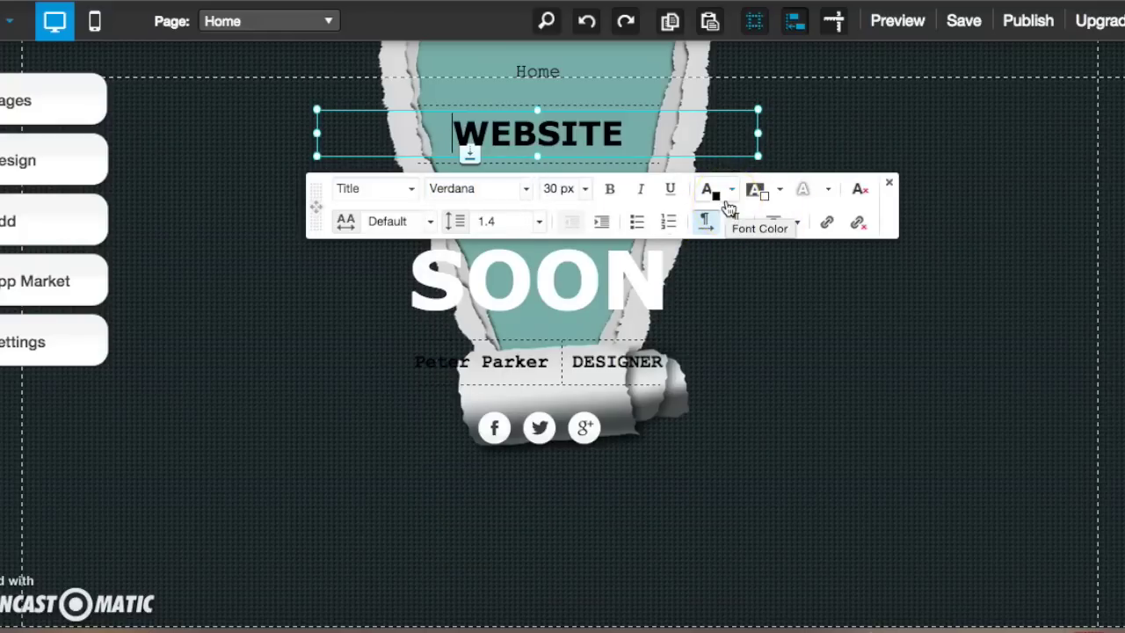
pyautogui.moveTo(649, 130); pyautogui.dragTo(463, 138)
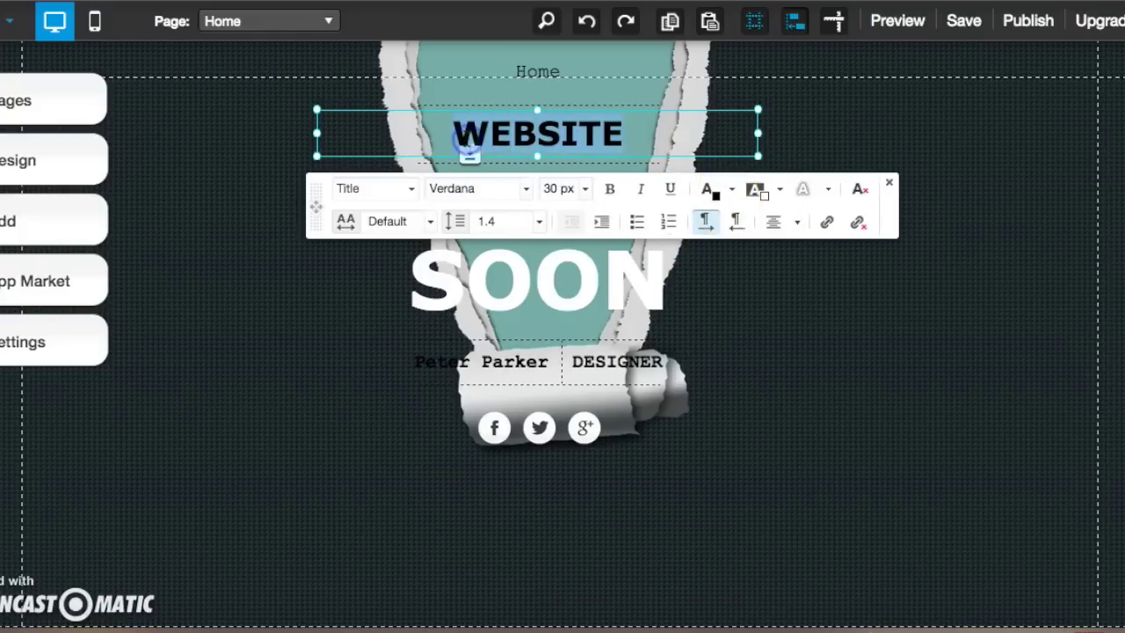
pyautogui.write('Our ')
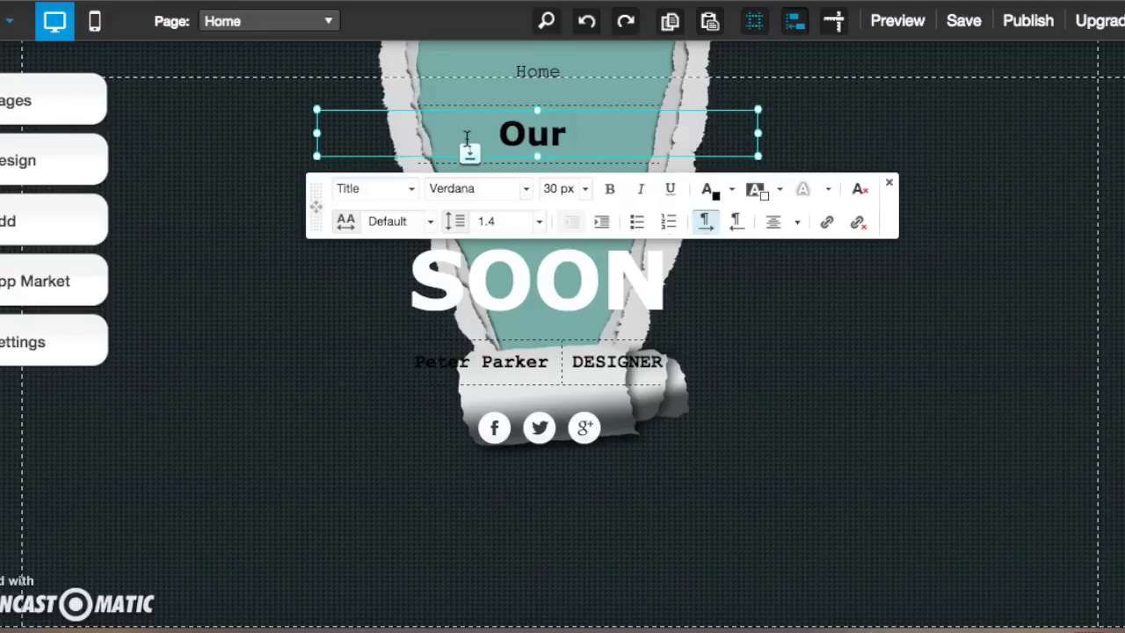
pyautogui.write('Web store')
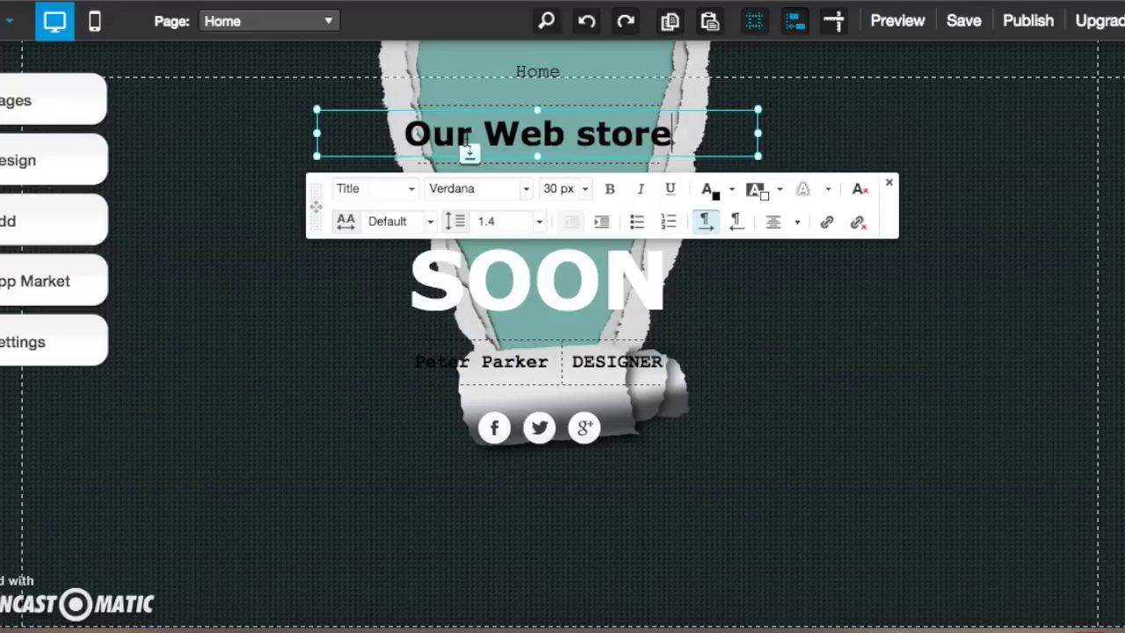
pyautogui.click(694, 539)
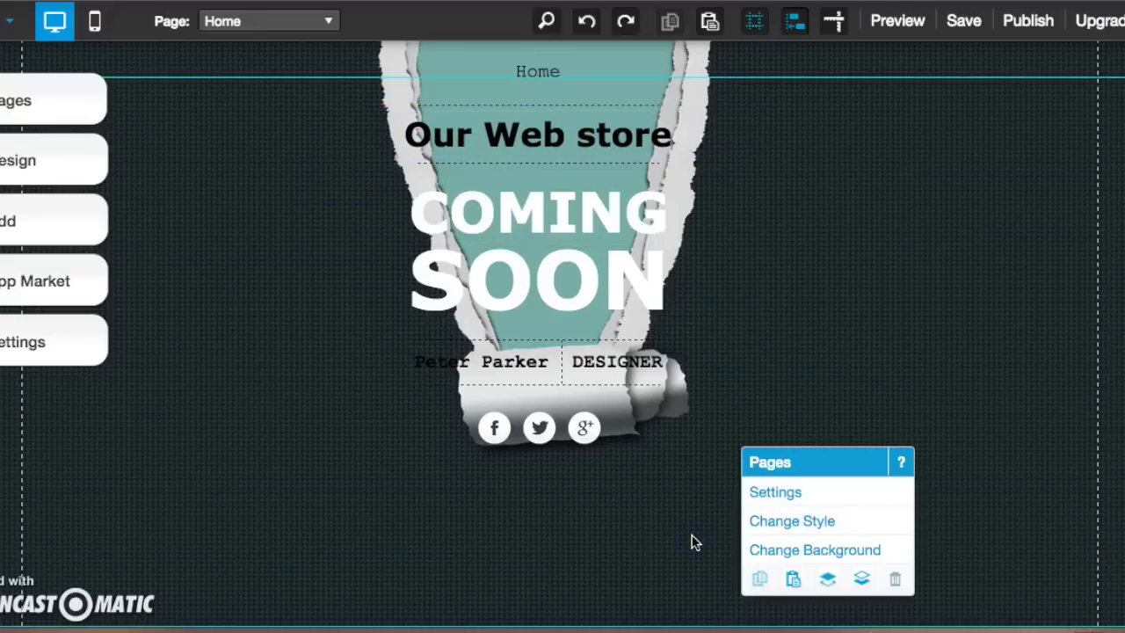
# Add an Online Store from the Add panel's element list, creating a Shop page.
pyautogui.click(708, 311)
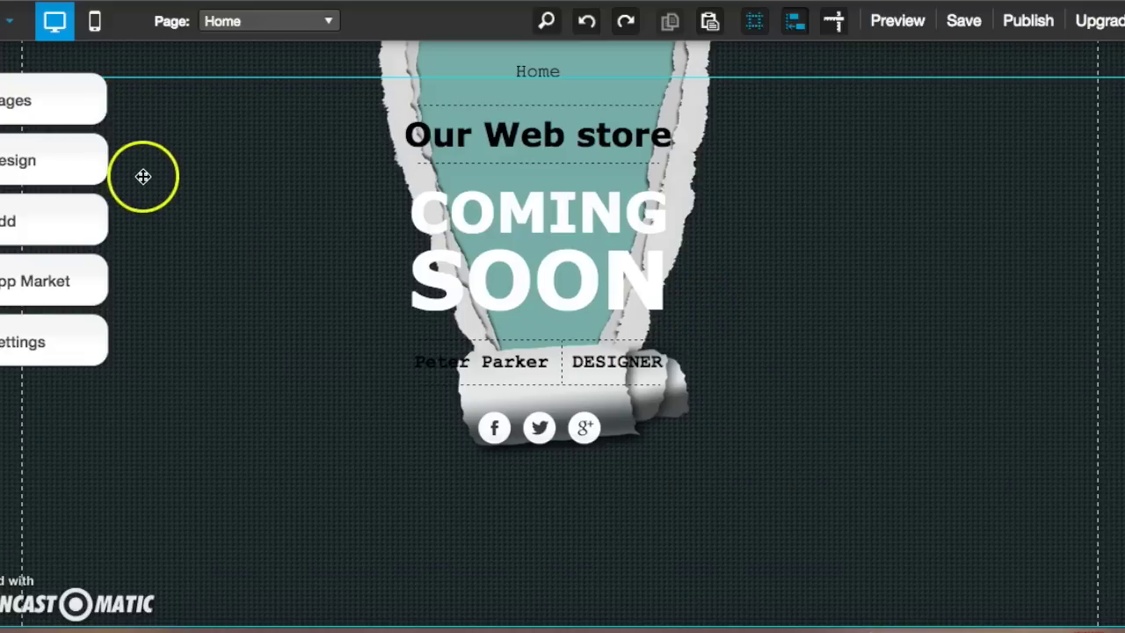
pyautogui.click(53, 229)
pyautogui.scroll(-3, 155, 293)
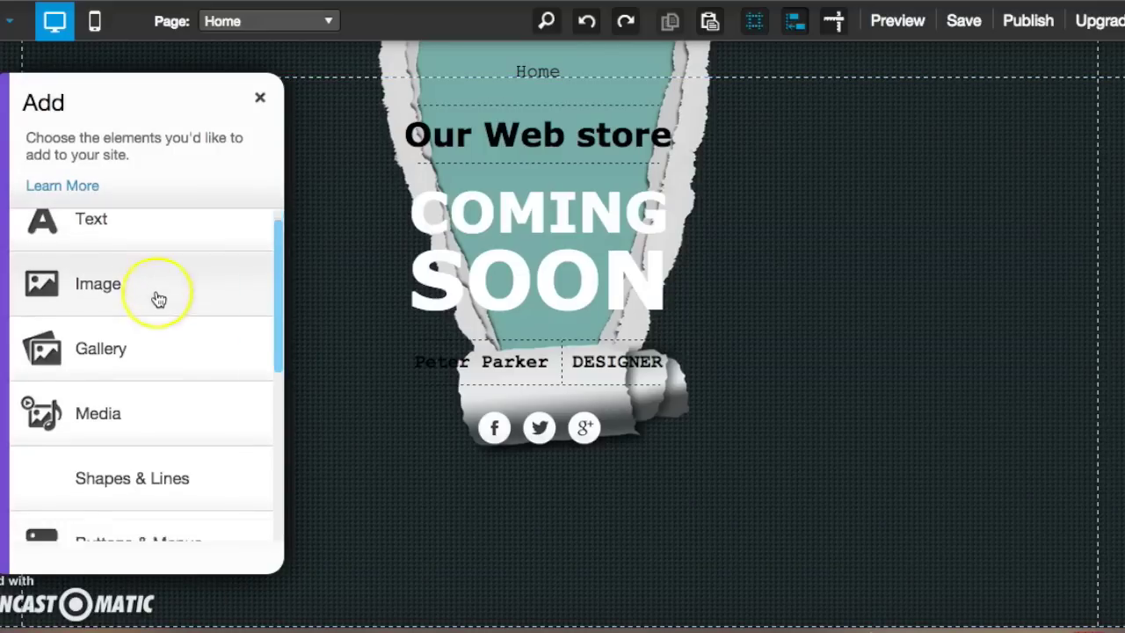
pyautogui.scroll(-5, 156, 297)
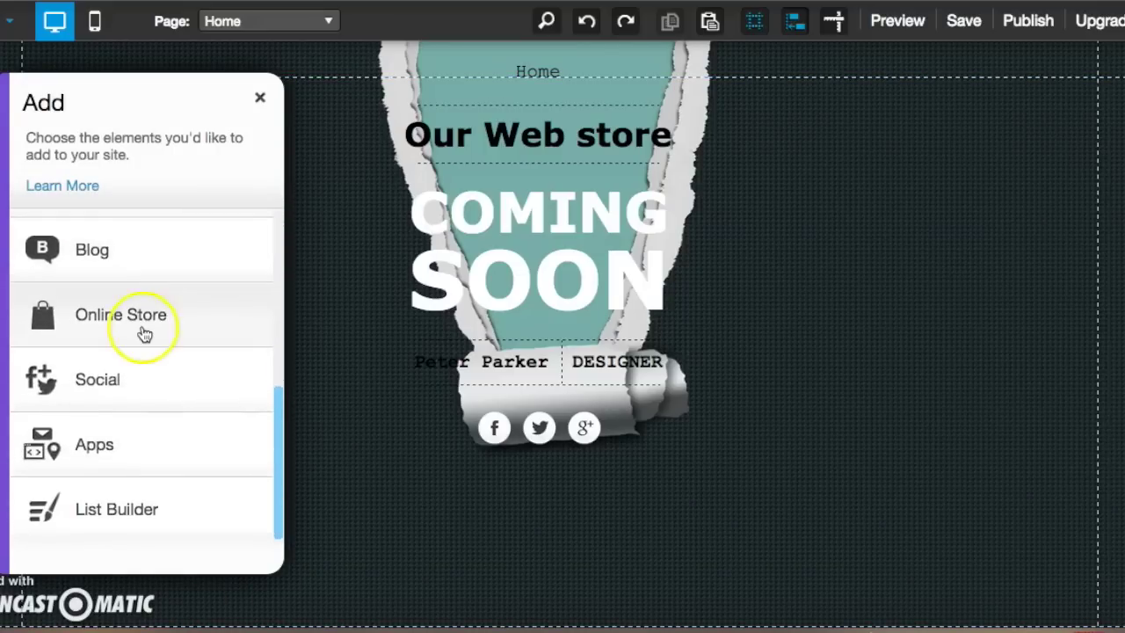
pyautogui.click(144, 330)
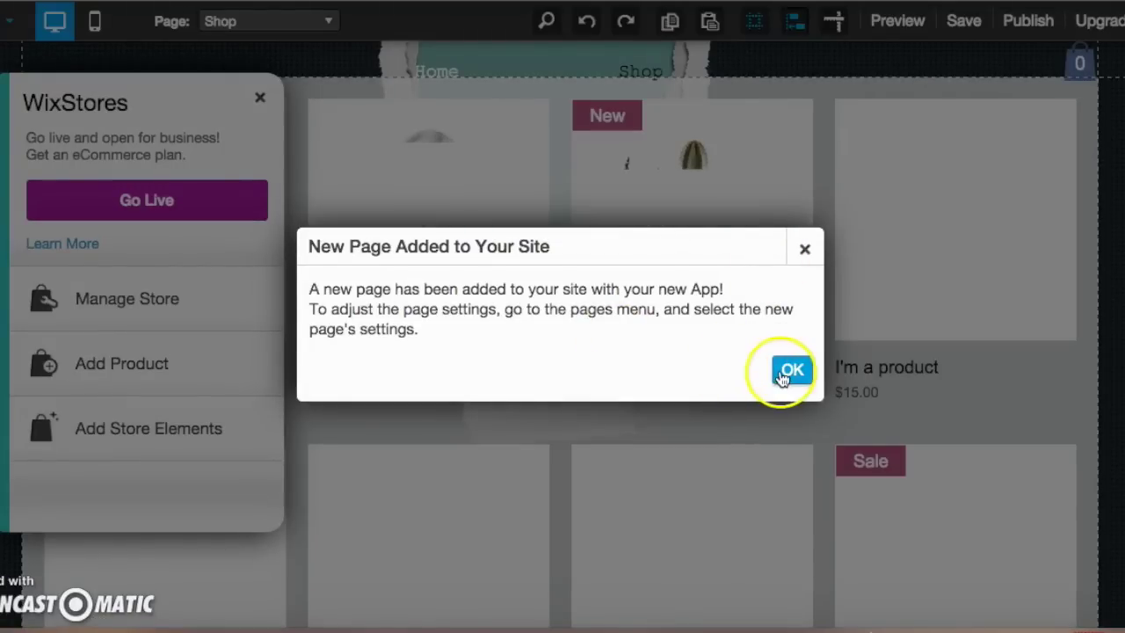
# Close the notices, review the sample products, and open the product gallery's App Settings.
pyautogui.click(790, 371)
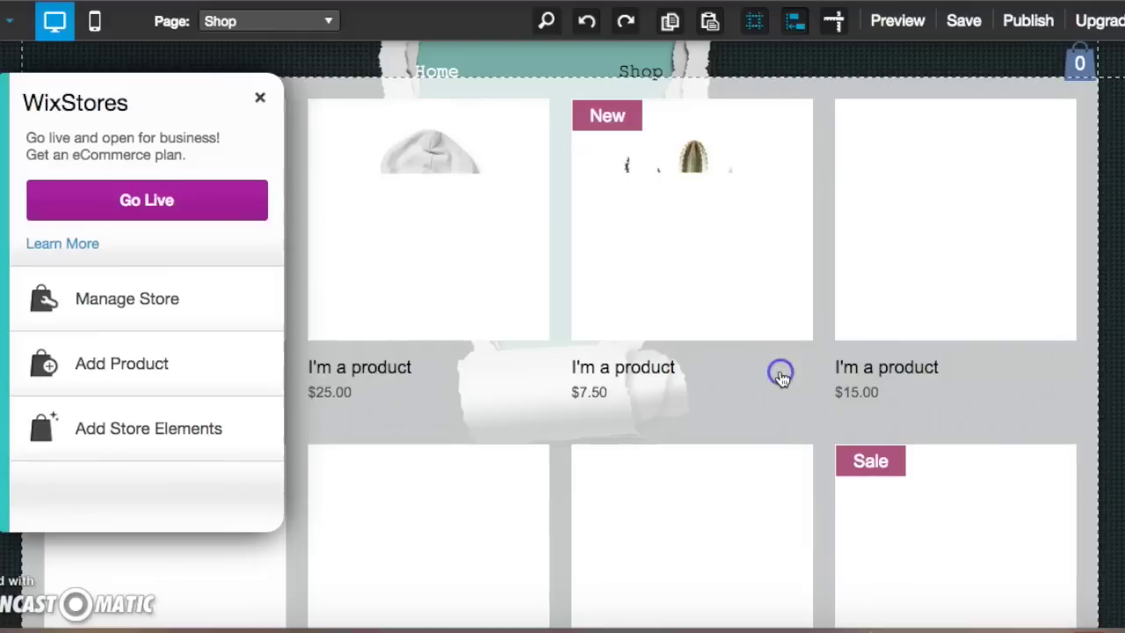
pyautogui.click(260, 99)
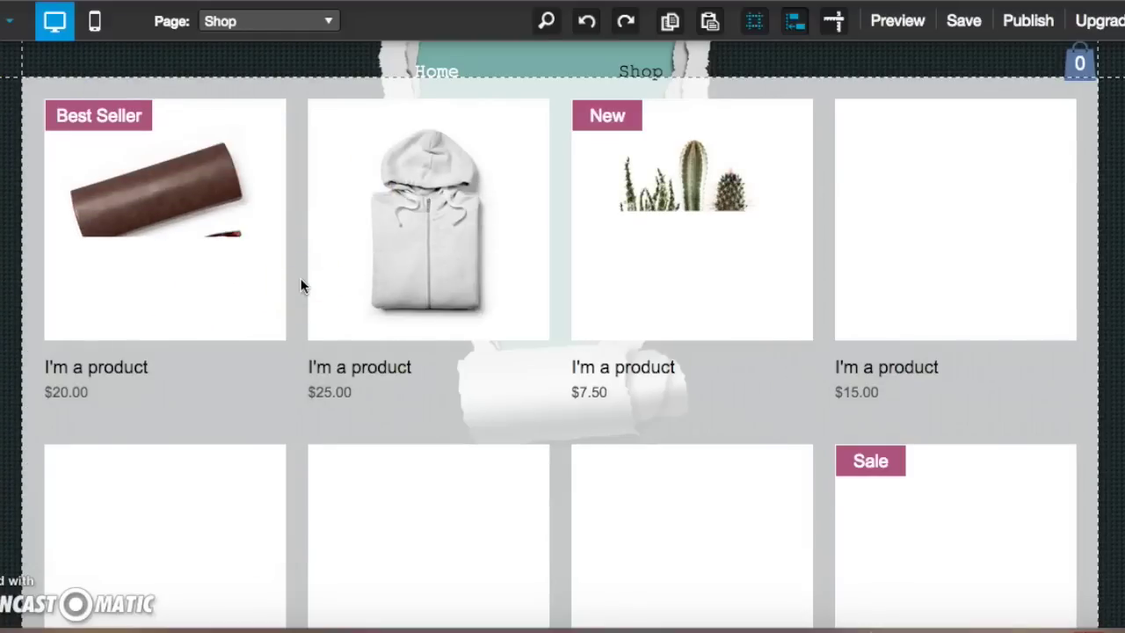
pyautogui.scroll(-1, 301, 286)
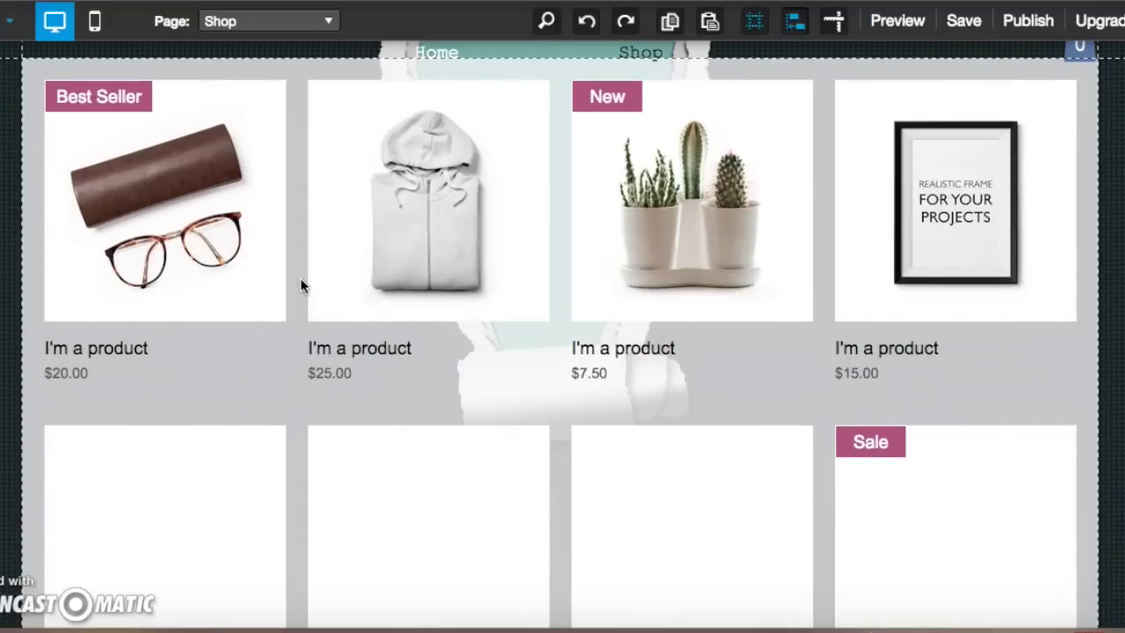
pyautogui.scroll(-5, 301, 290)
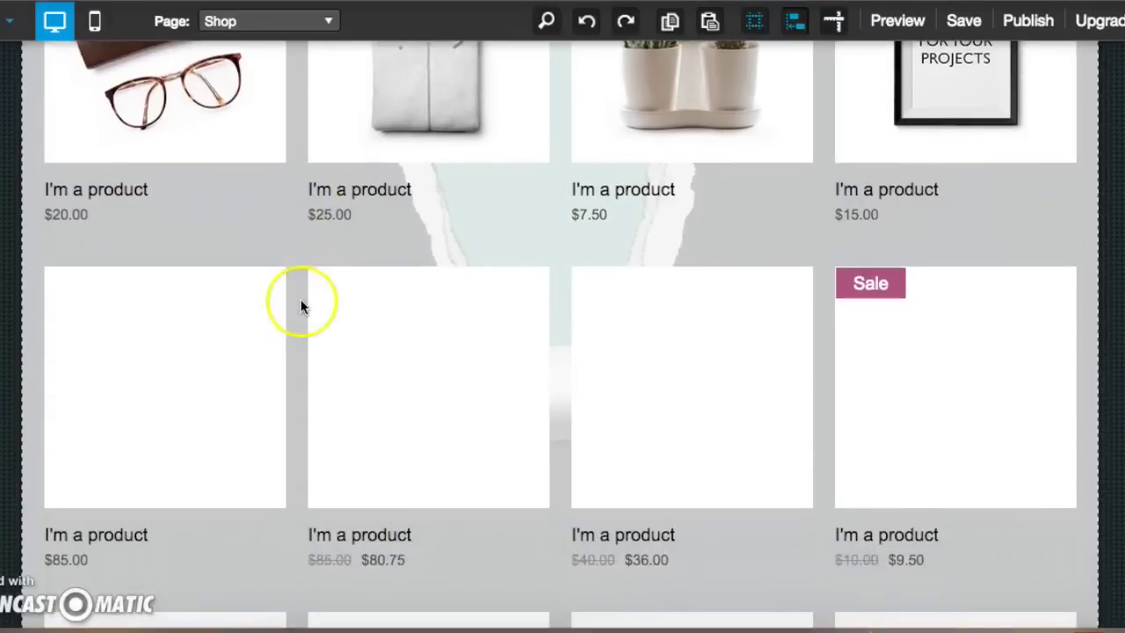
pyautogui.scroll(-8, 301, 327)
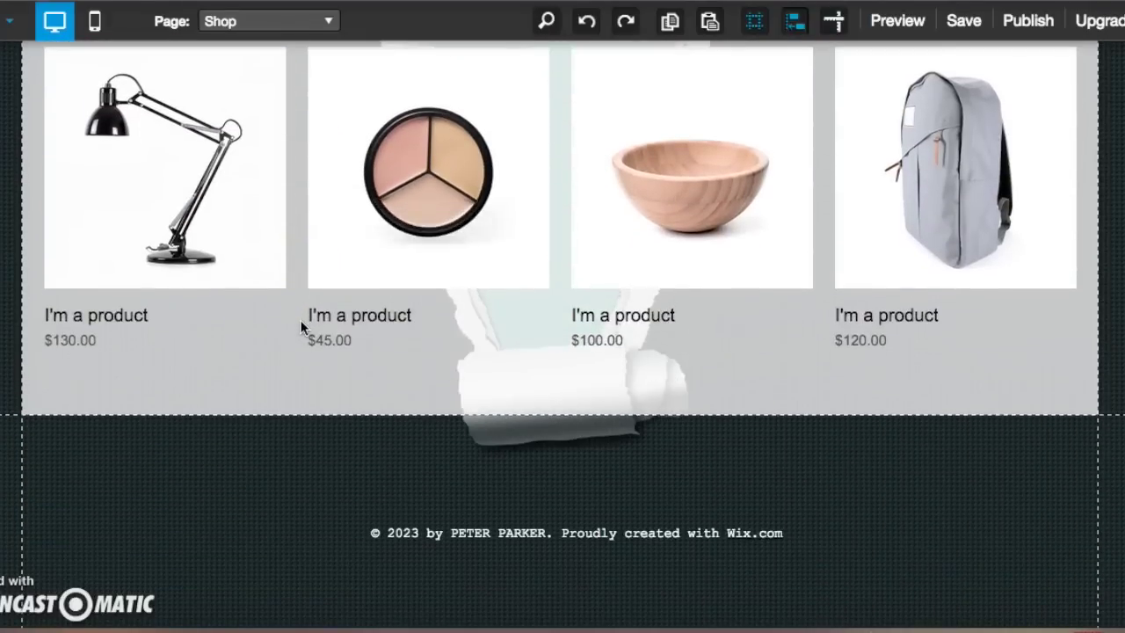
pyautogui.scroll(2, 301, 327)
pyautogui.scroll(10, 301, 327)
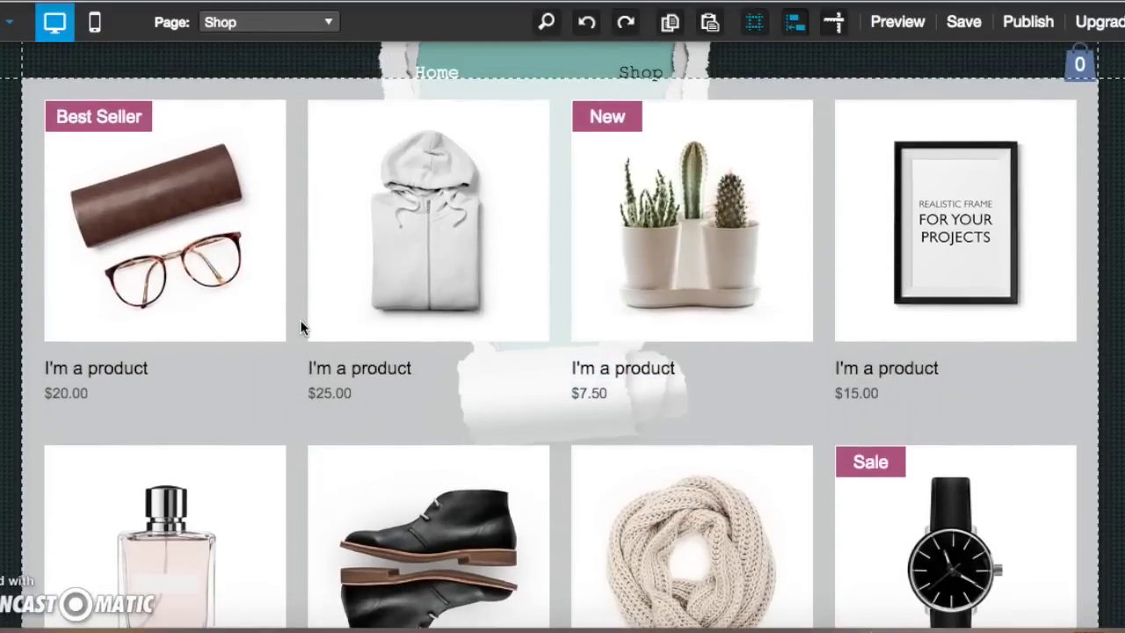
pyautogui.click(205, 230)
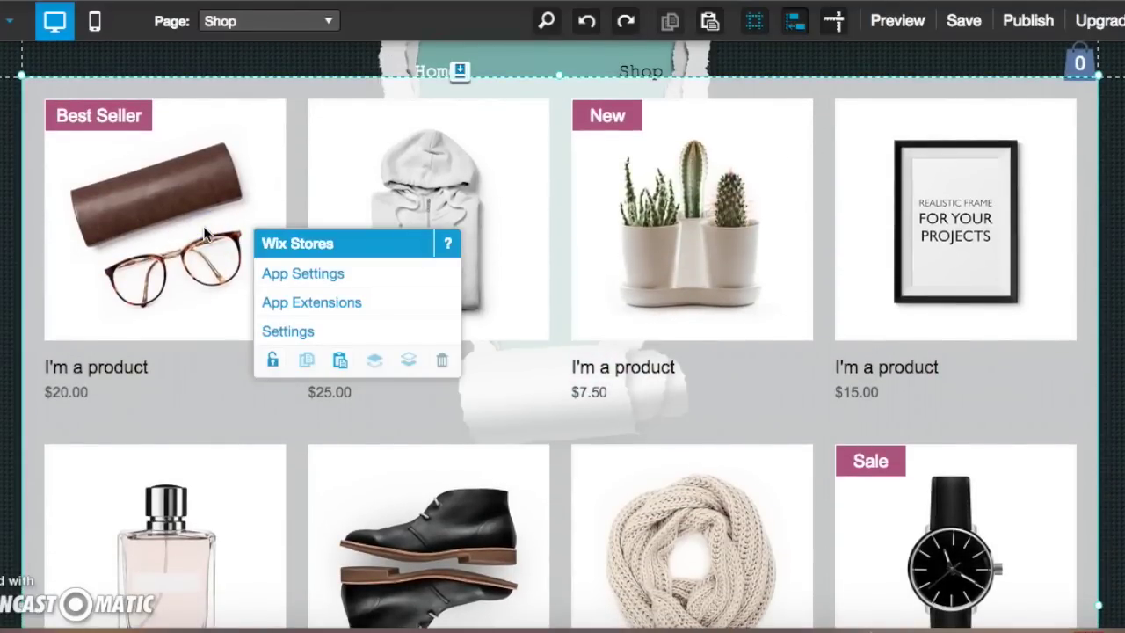
pyautogui.click(286, 273)
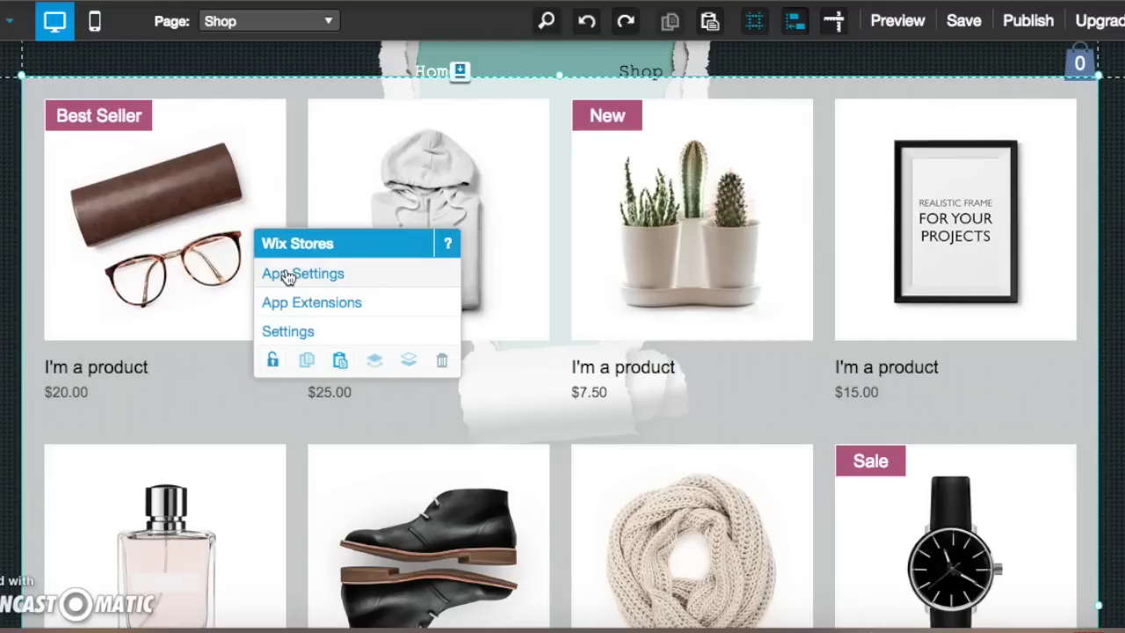
# Open App Settings so the Products manager loads with the 12 sample products.
pyautogui.click(286, 273)
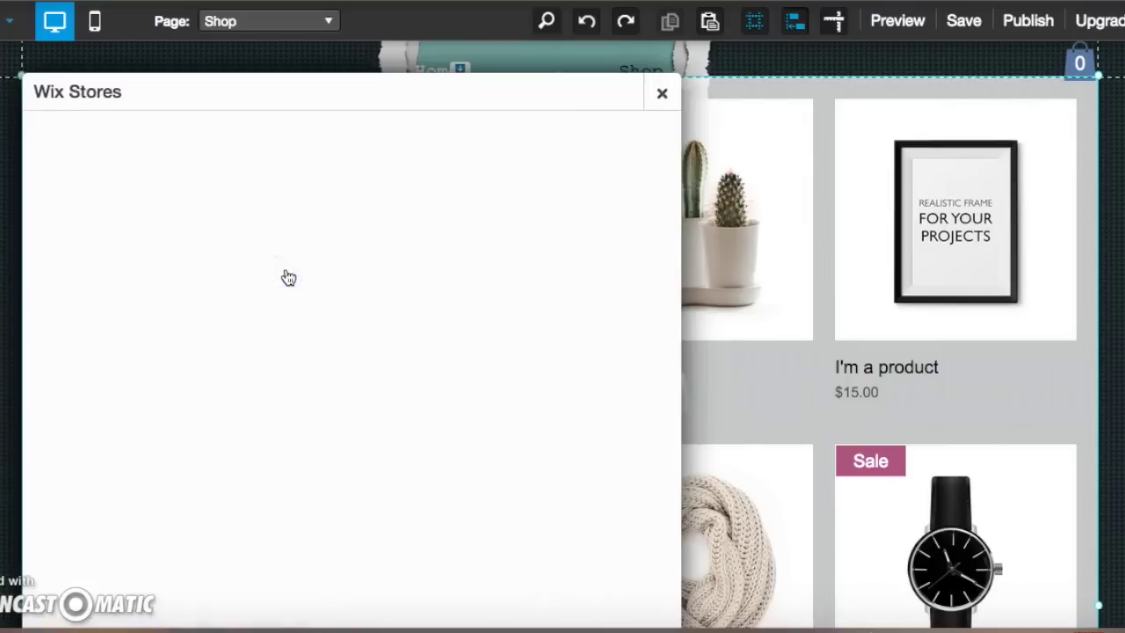
pyautogui.click(347, 225)
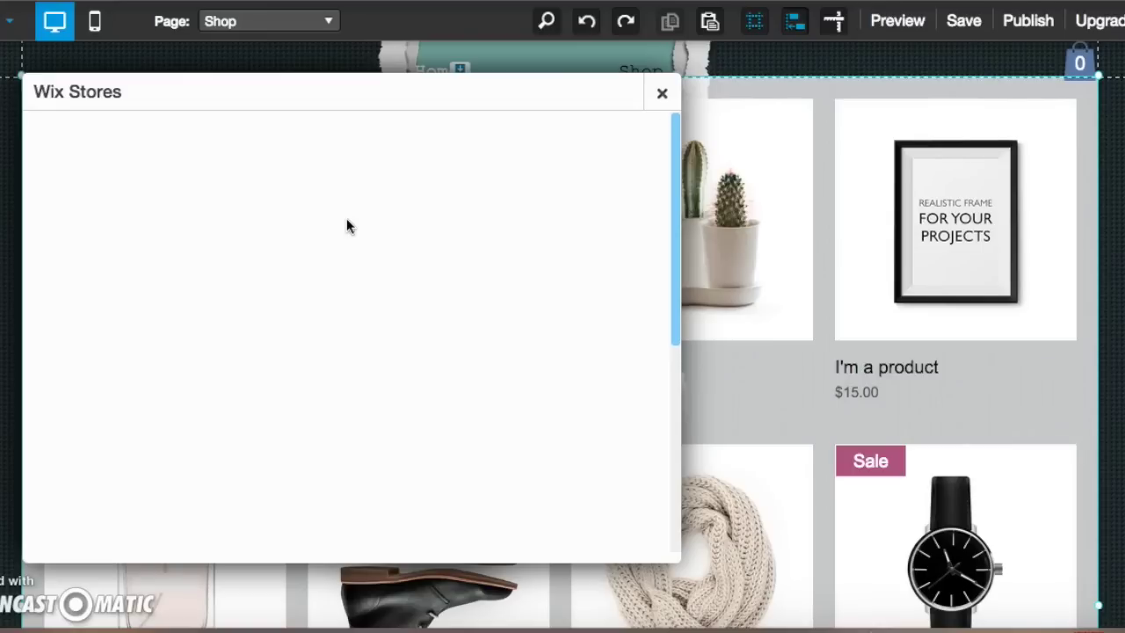
pyautogui.click(2, 14)
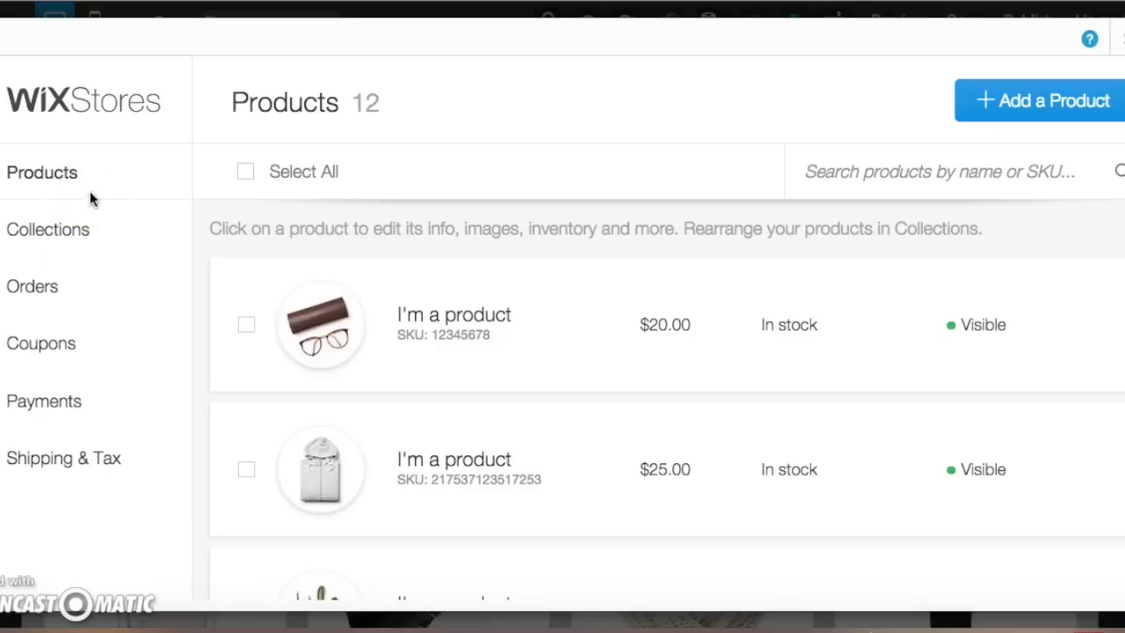
# Select all 12 sample products and delete them.
pyautogui.scroll(-1, 331, 211)
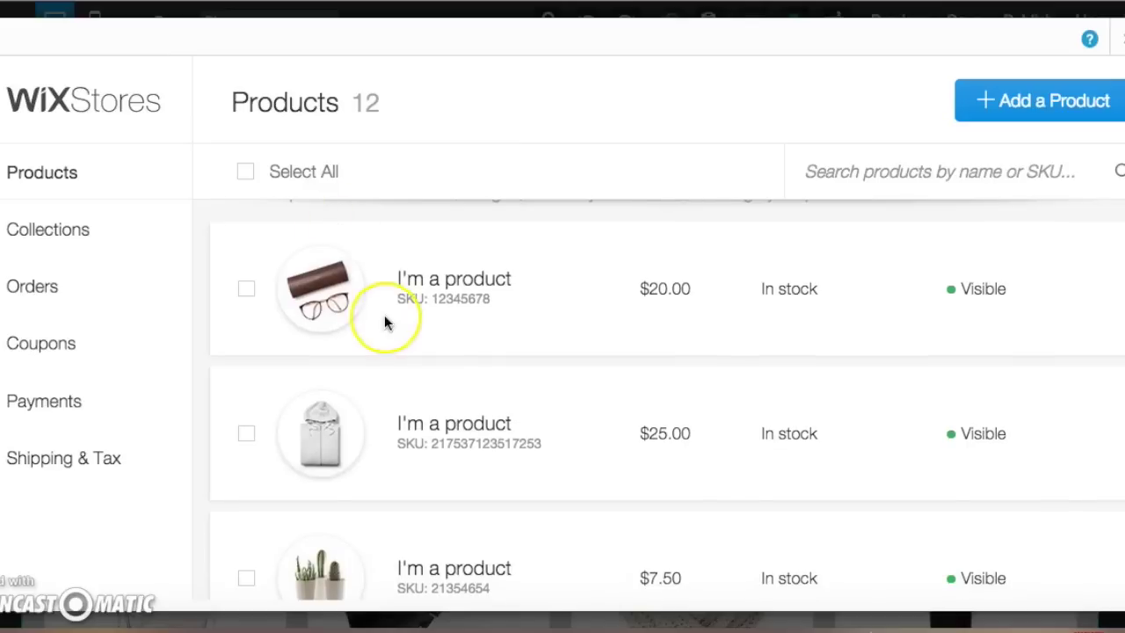
pyautogui.scroll(-6, 384, 322)
pyautogui.scroll(-6, 384, 322)
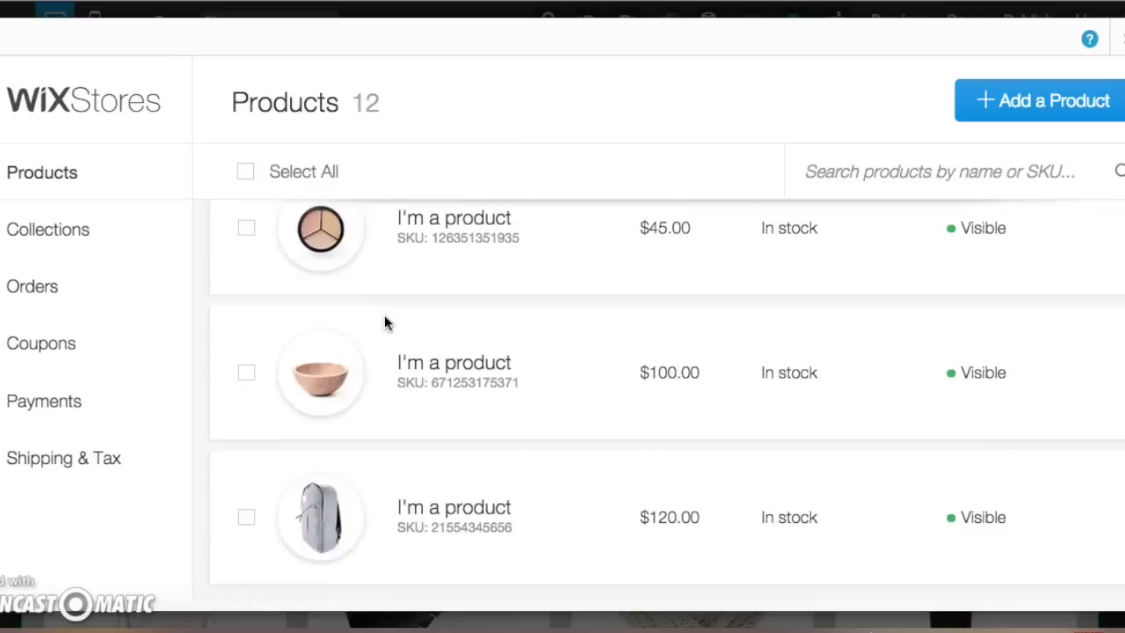
pyautogui.scroll(13, 384, 322)
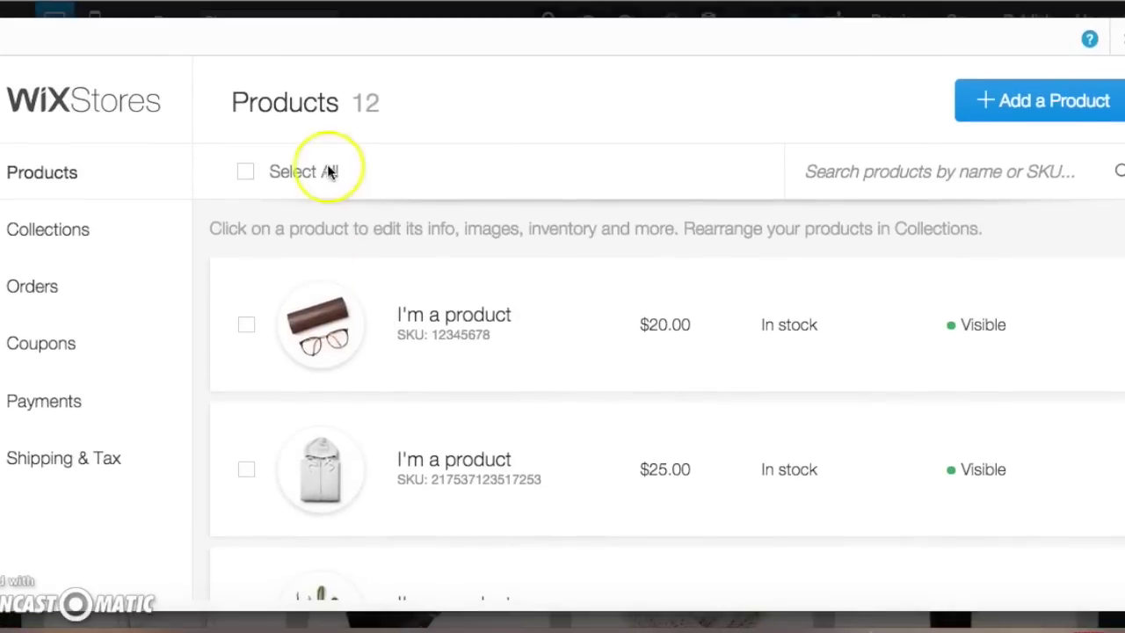
pyautogui.click(245, 173)
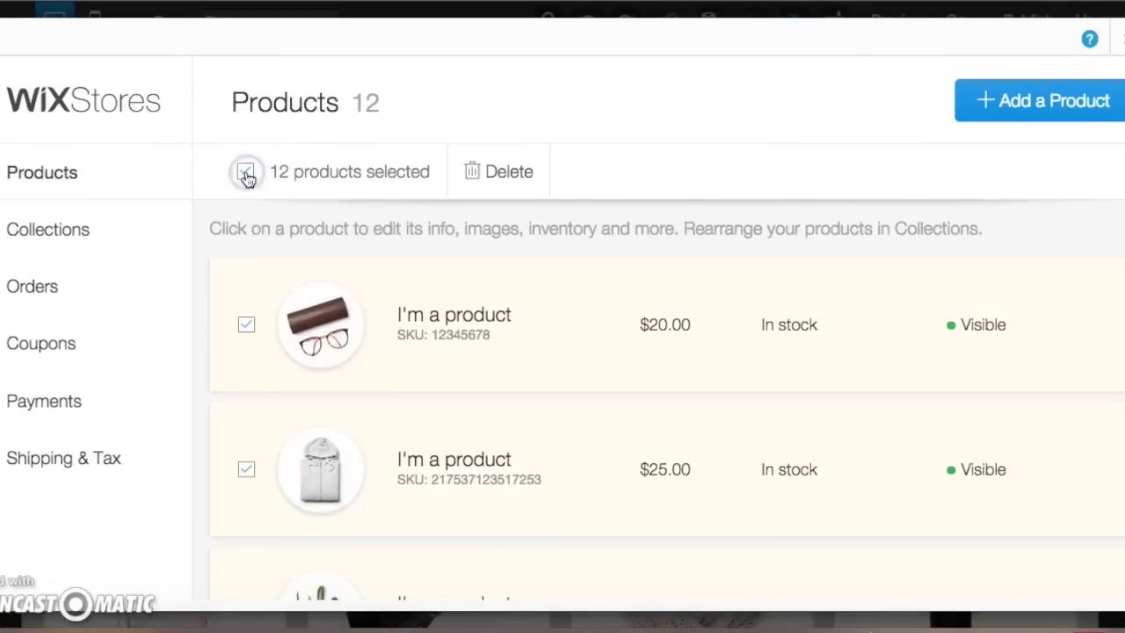
pyautogui.click(516, 167)
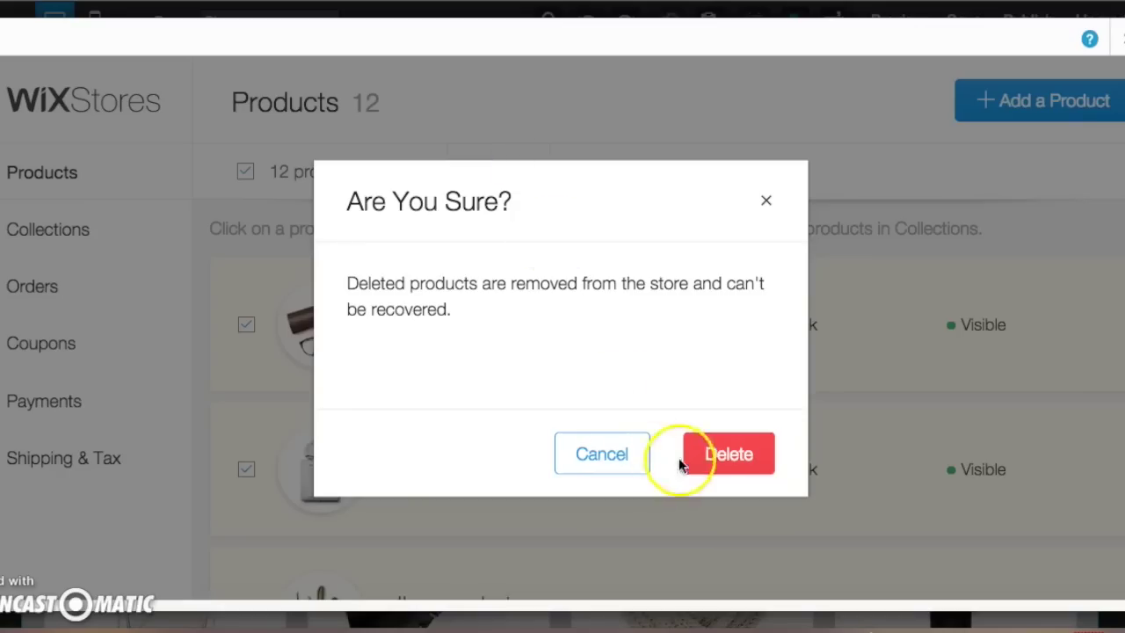
pyautogui.click(711, 459)
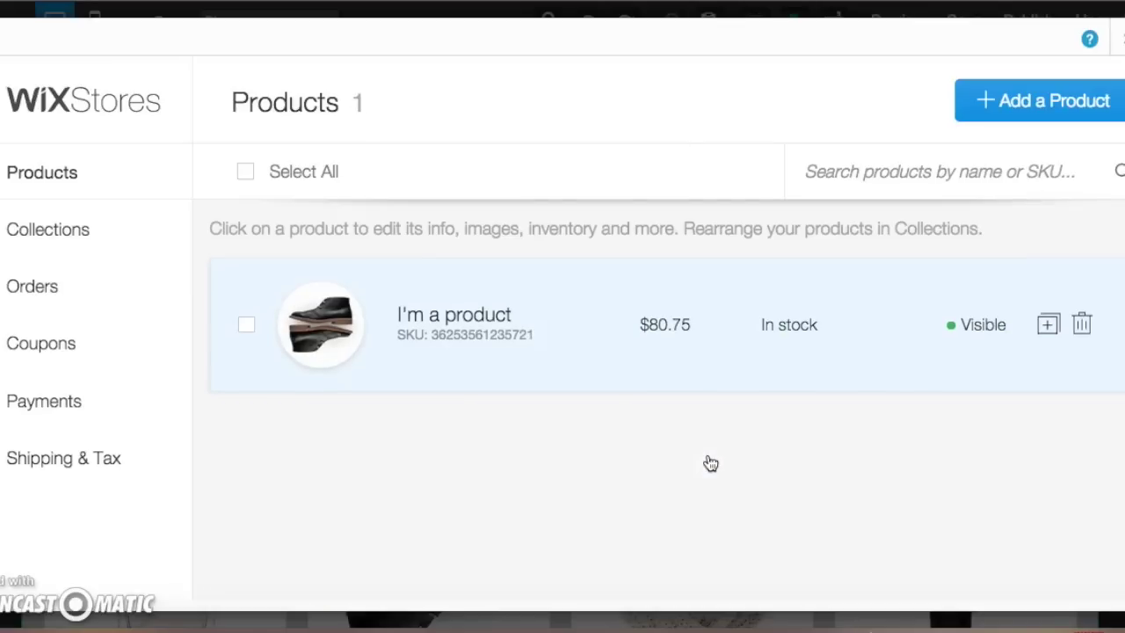
# Delete the last remaining product and dismiss the error message.
pyautogui.click(658, 368)
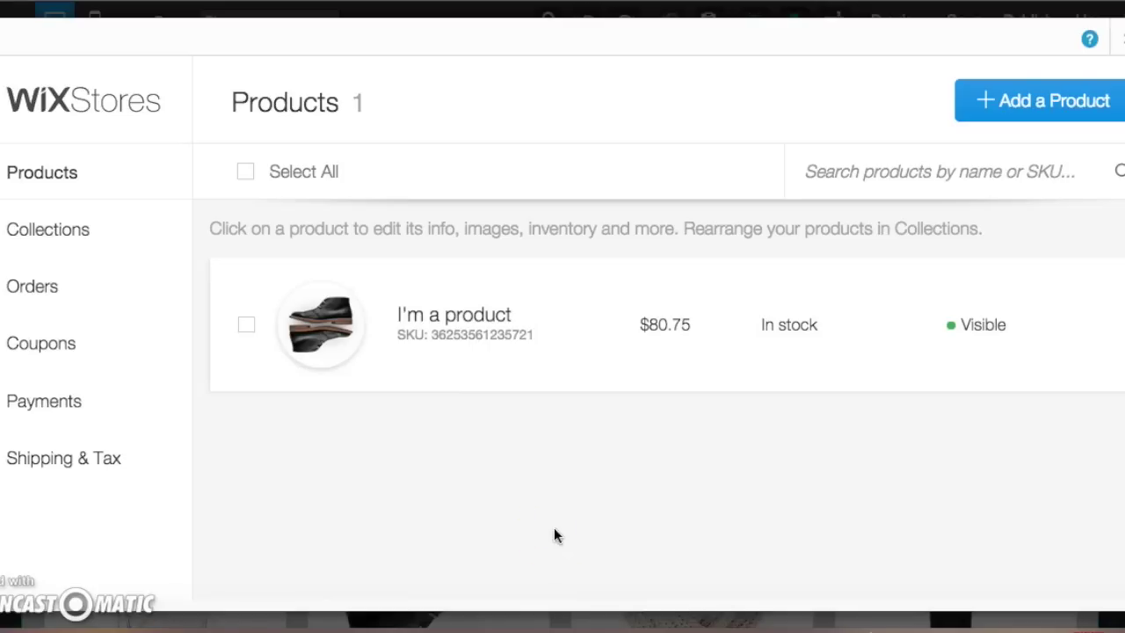
pyautogui.moveTo(246, 329)
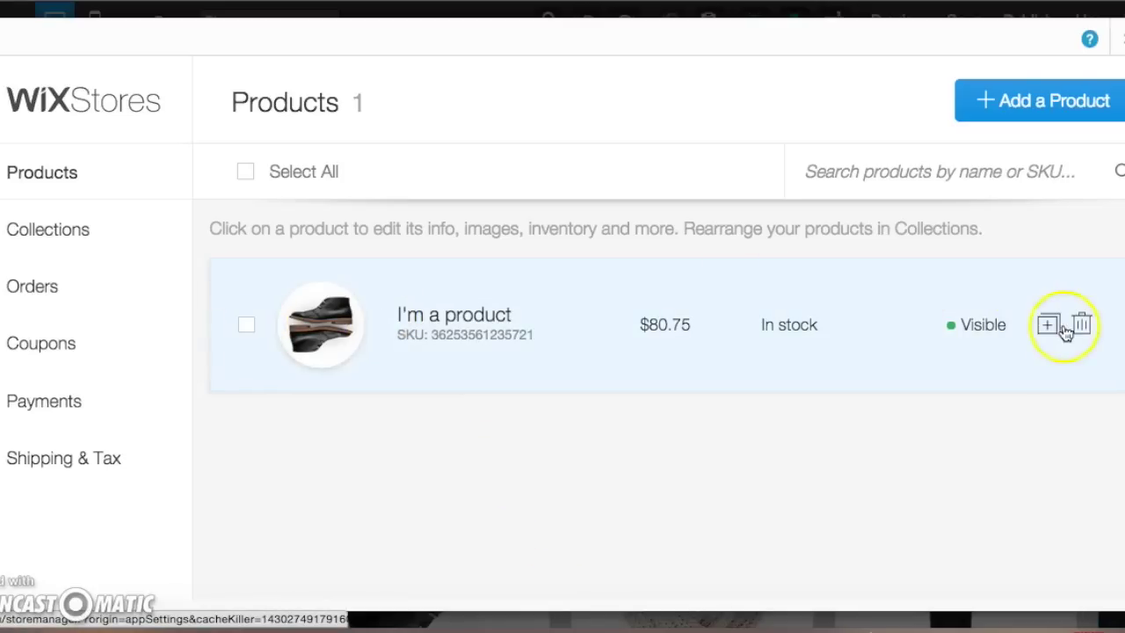
pyautogui.click(1082, 325)
pyautogui.click(711, 454)
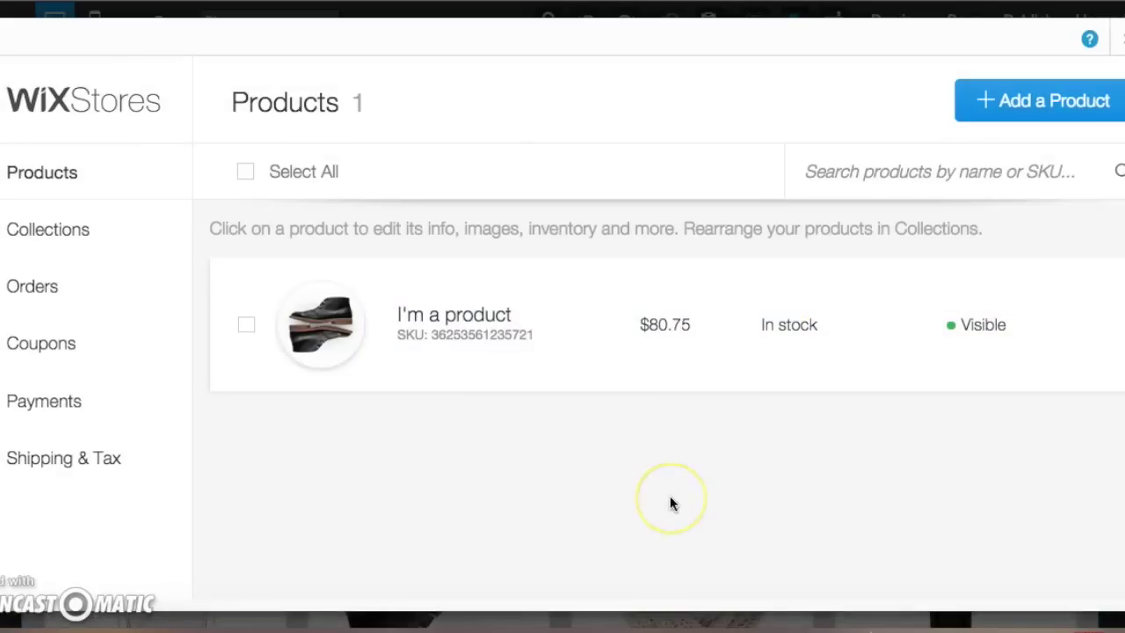
pyautogui.click(291, 113)
pyautogui.click(168, 269)
pyautogui.click(791, 133)
pyautogui.click(783, 135)
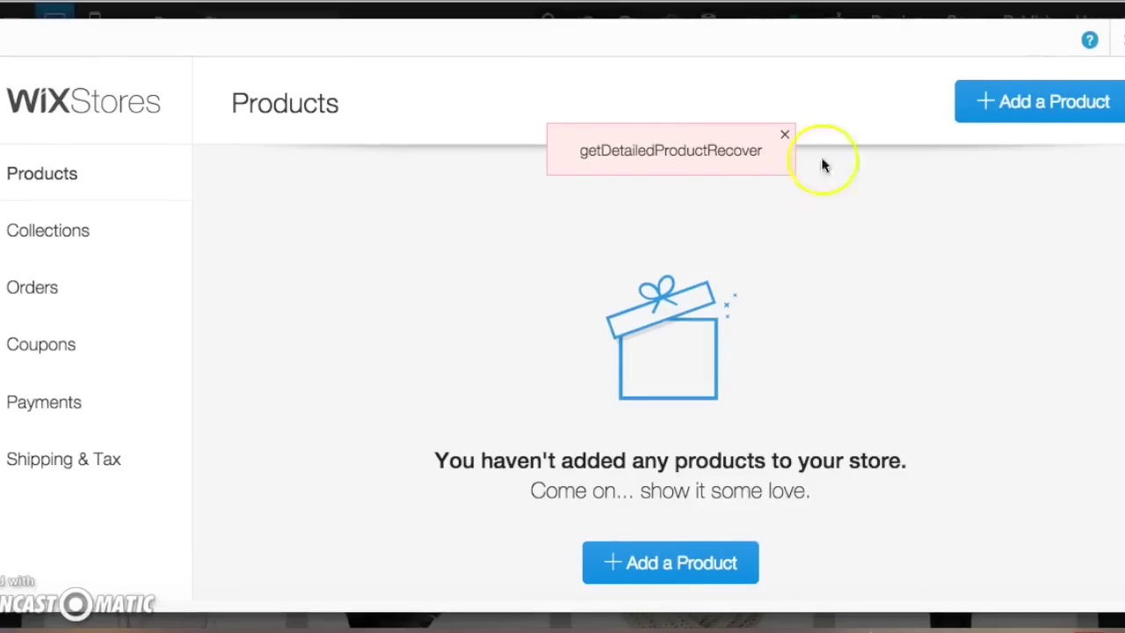
# Add a new Untitled Product and scroll its form to the Product Images section.
pyautogui.click(656, 572)
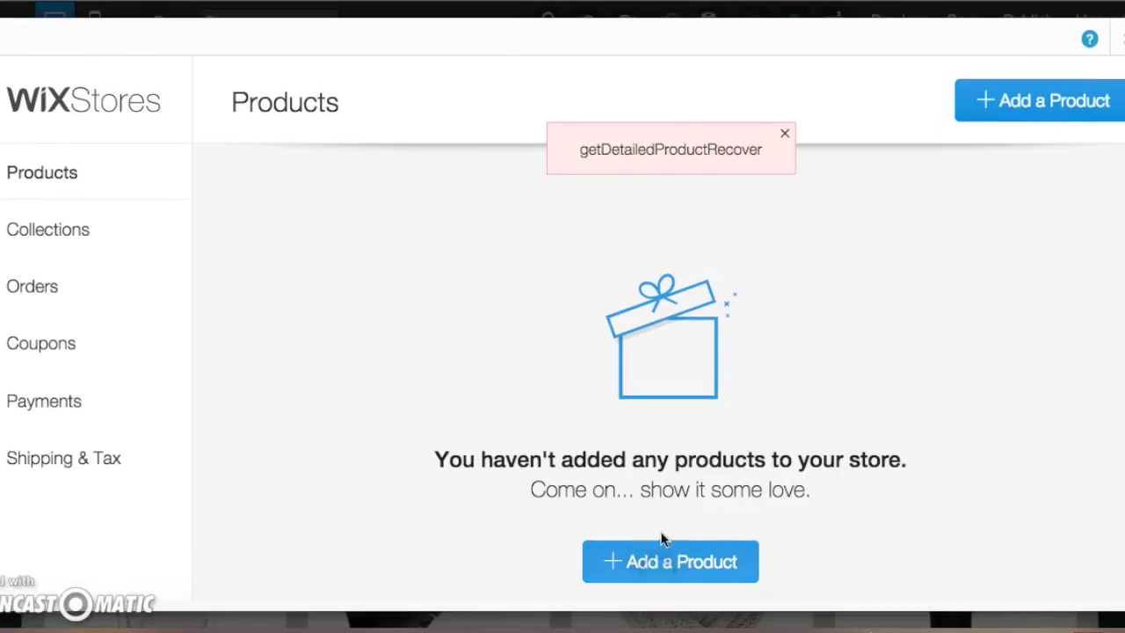
pyautogui.click(654, 560)
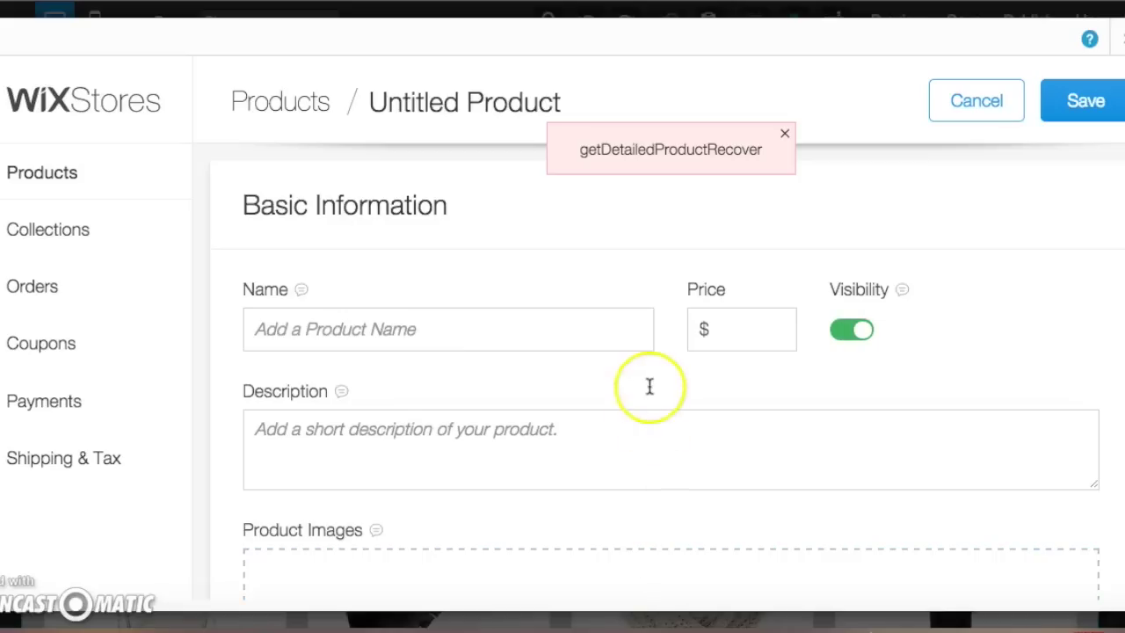
pyautogui.scroll(-3, 650, 386)
pyautogui.scroll(-3, 650, 387)
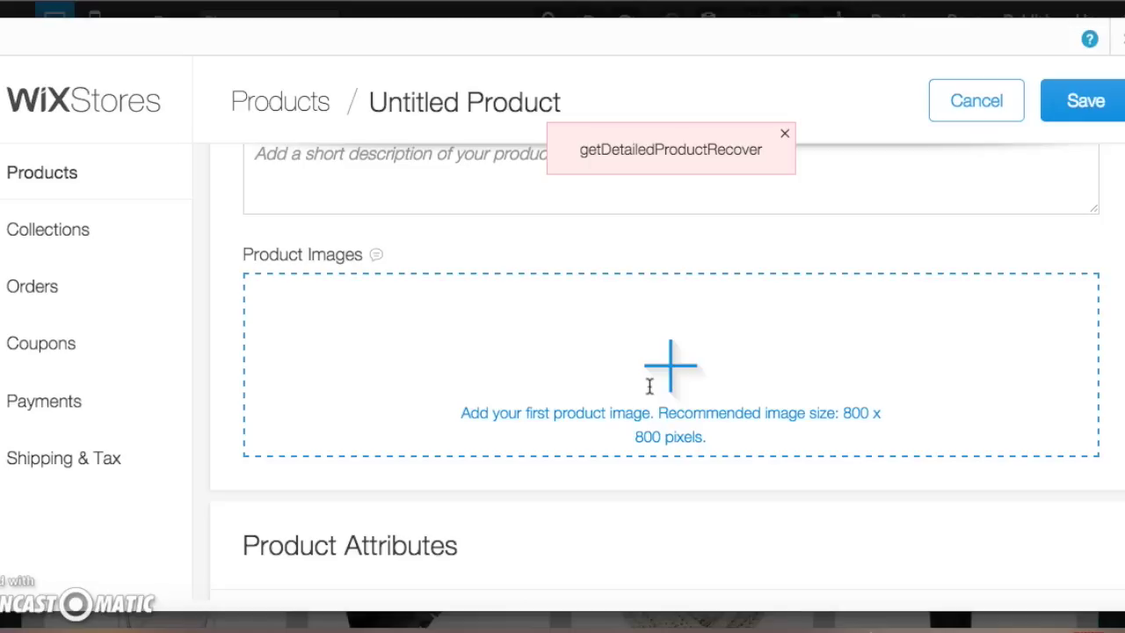
pyautogui.scroll(3, 650, 386)
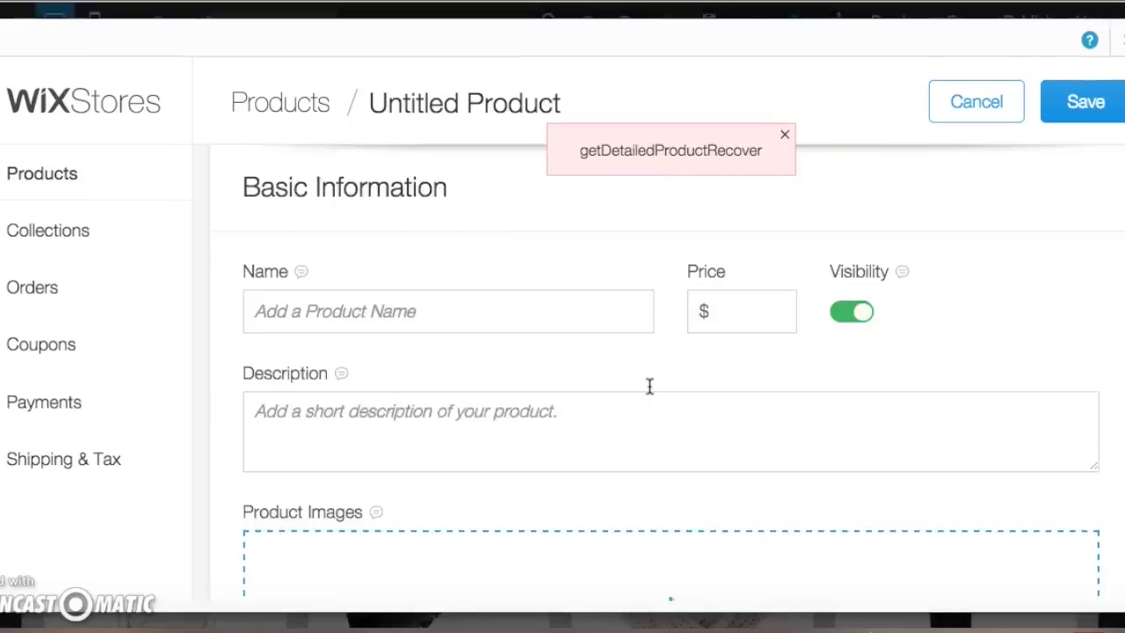
pyautogui.scroll(-4, 649, 387)
pyautogui.scroll(1, 650, 387)
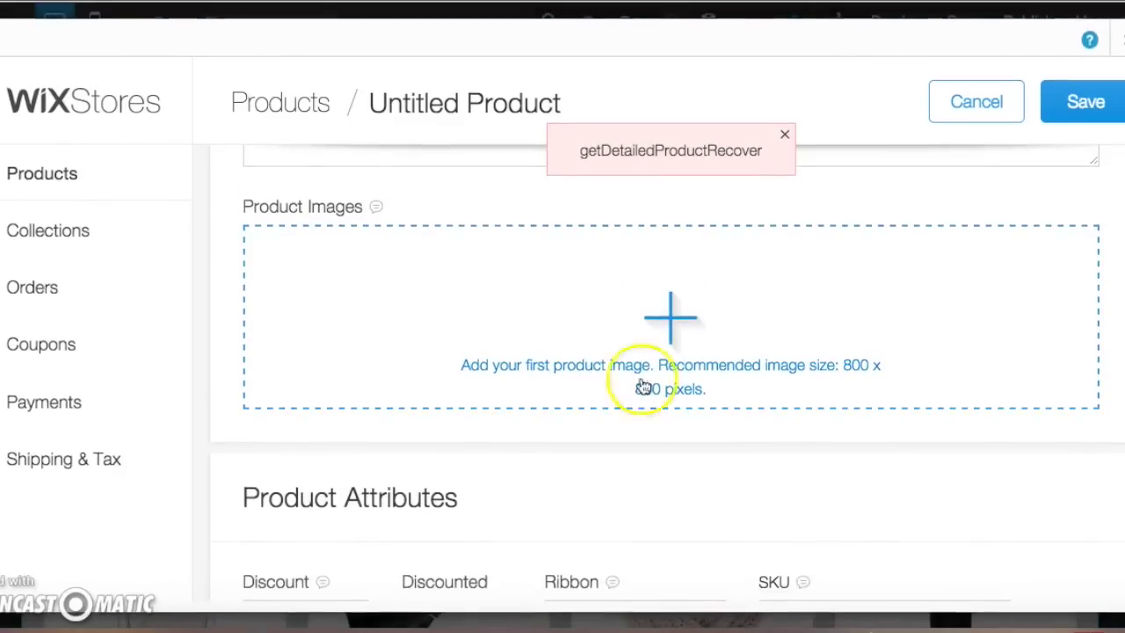
# Open the image picker for the new product and browse the Free from WIX pictures.
pyautogui.click(666, 325)
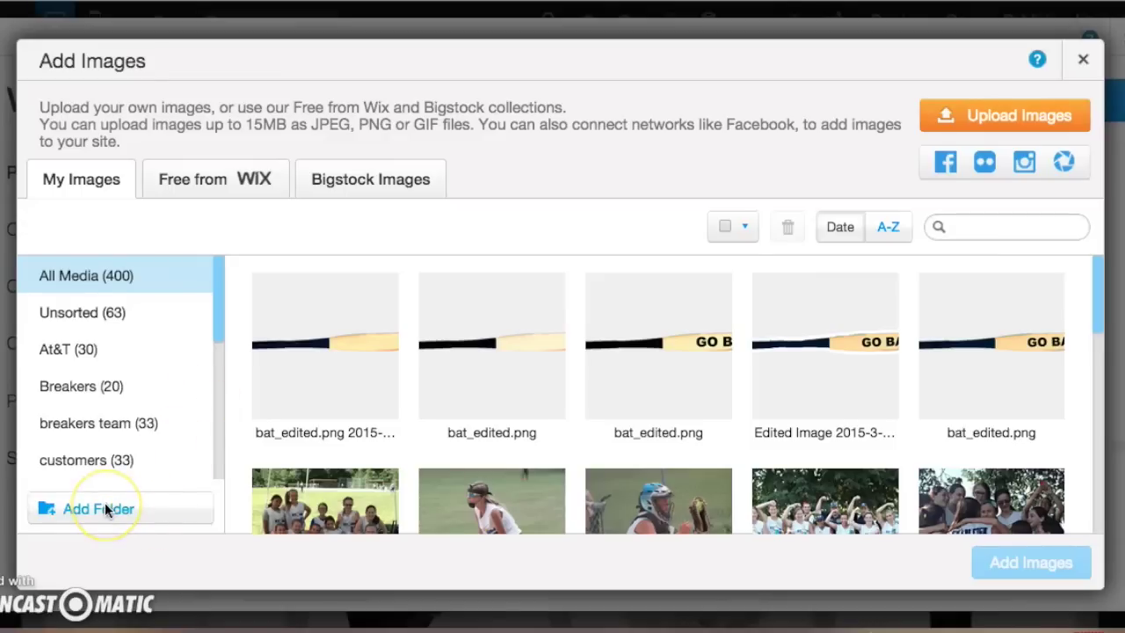
pyautogui.click(193, 181)
pyautogui.click(191, 179)
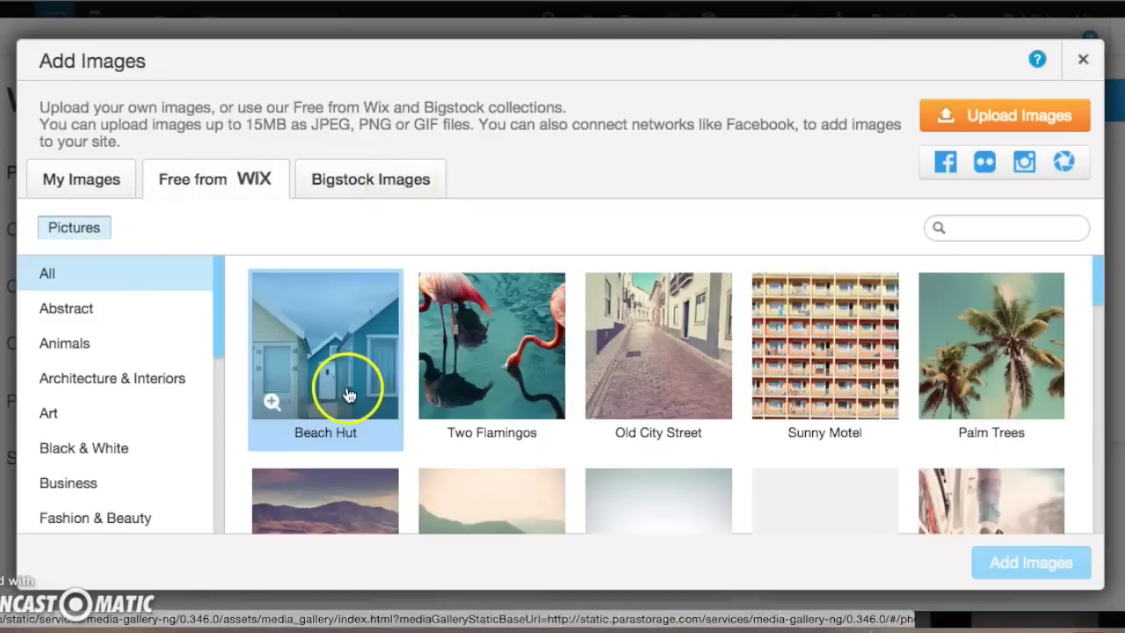
pyautogui.scroll(-6, 345, 415)
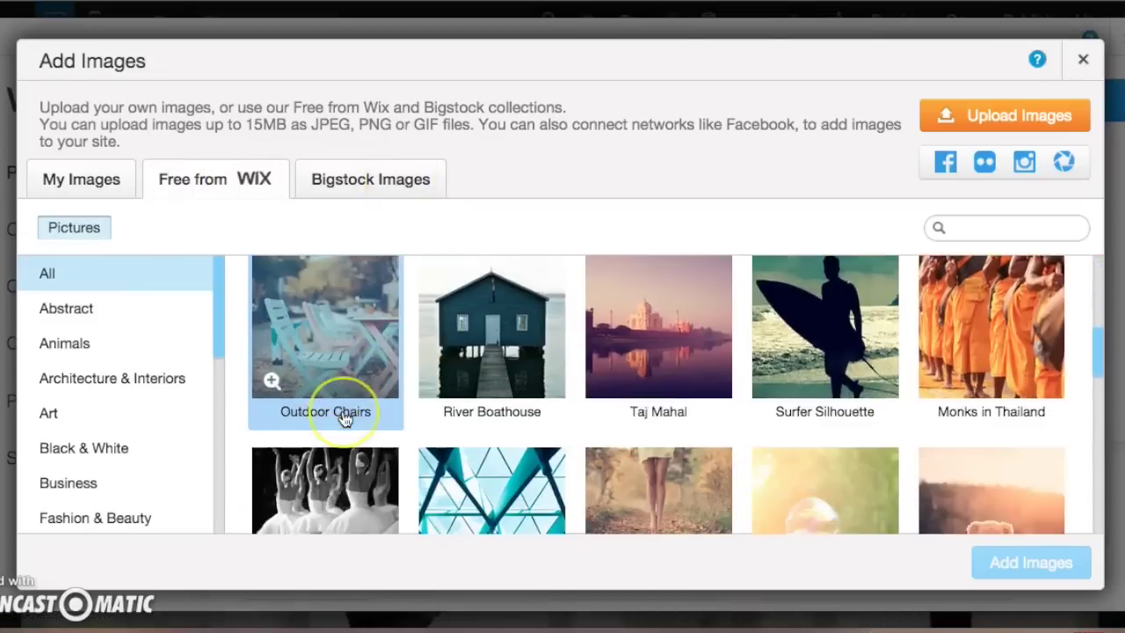
pyautogui.scroll(-3, 345, 419)
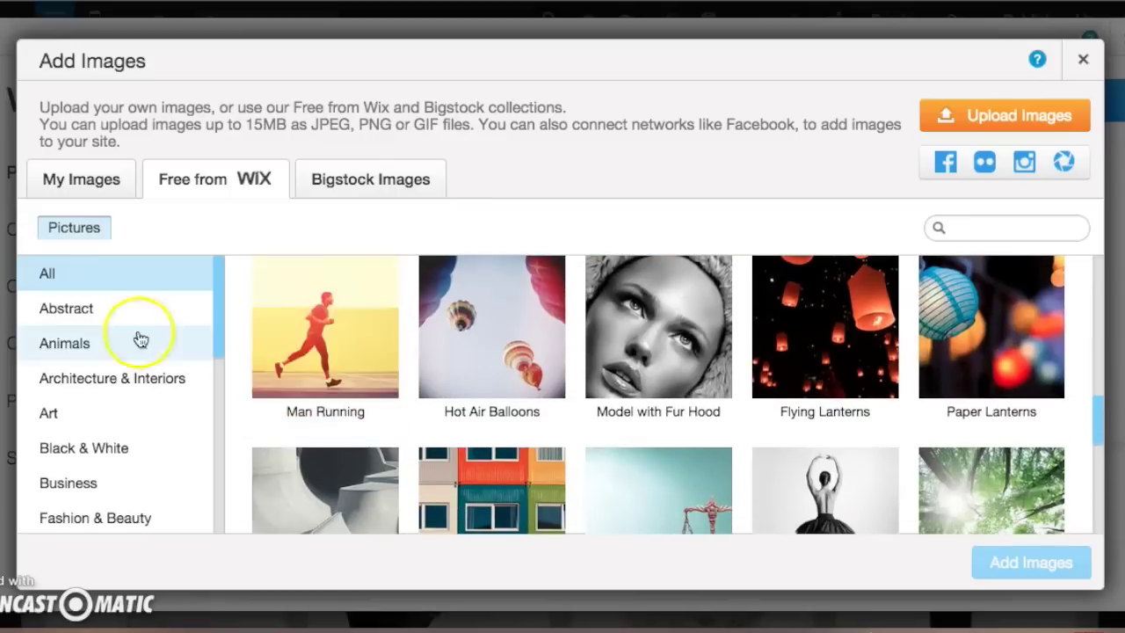
pyautogui.scroll(9, 393, 340)
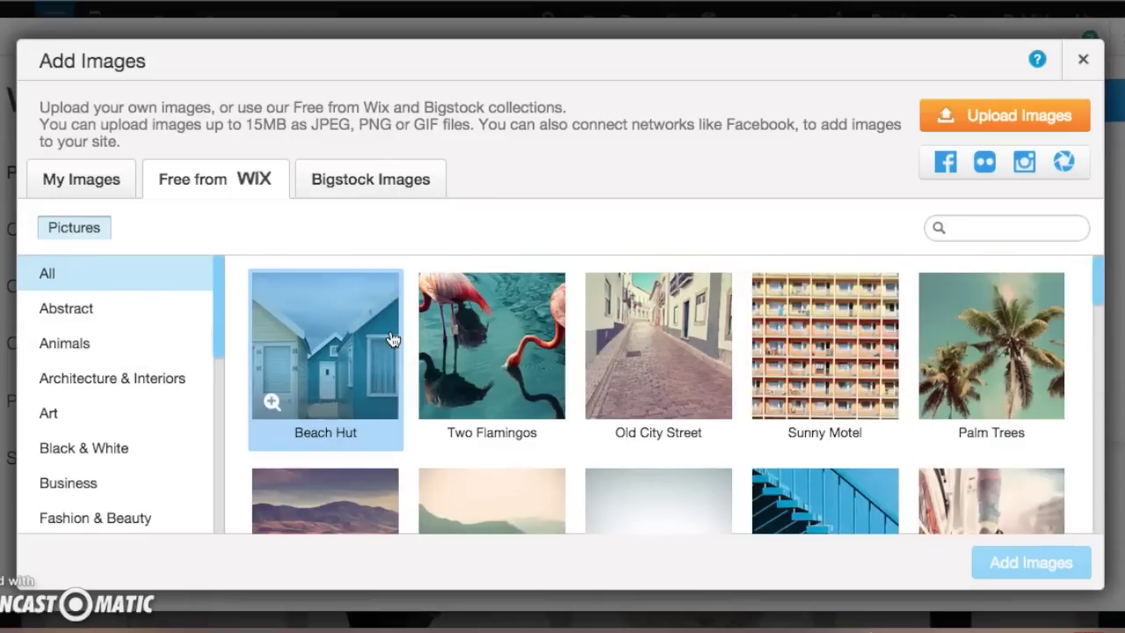
# Pick the four clothing image files from the computer for upload.
pyautogui.click(1001, 121)
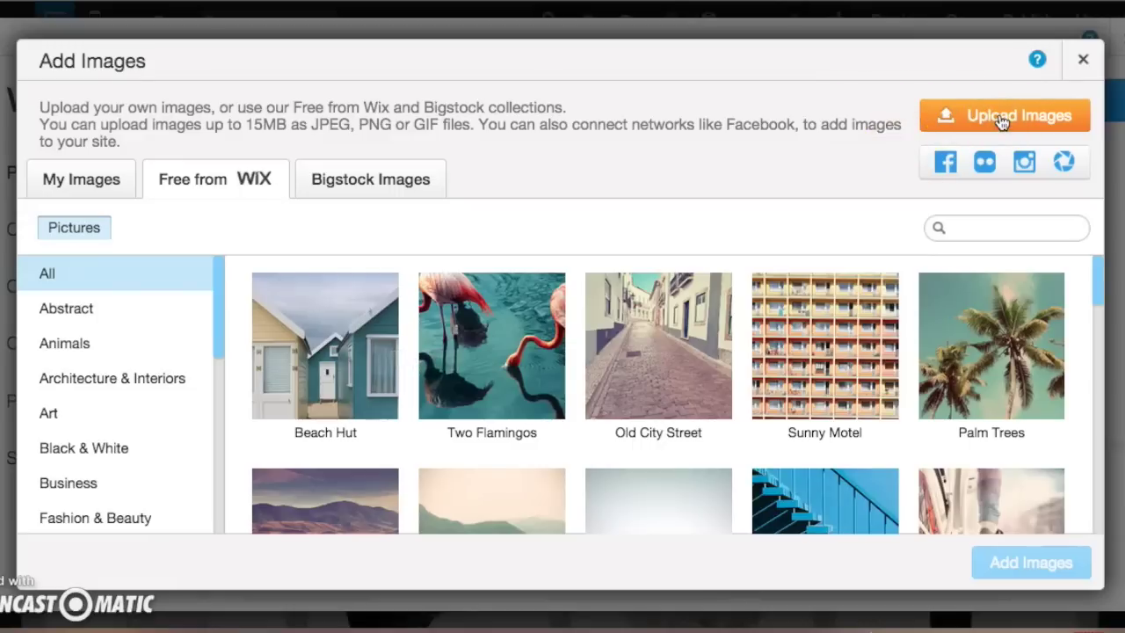
pyautogui.click(1001, 122)
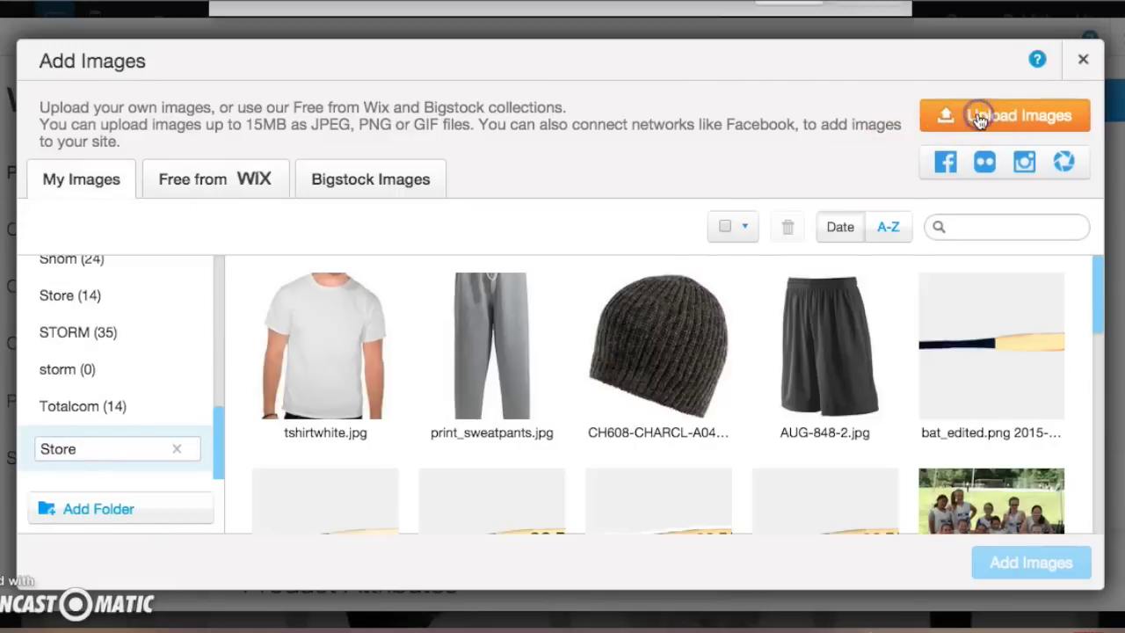
pyautogui.click(618, 102)
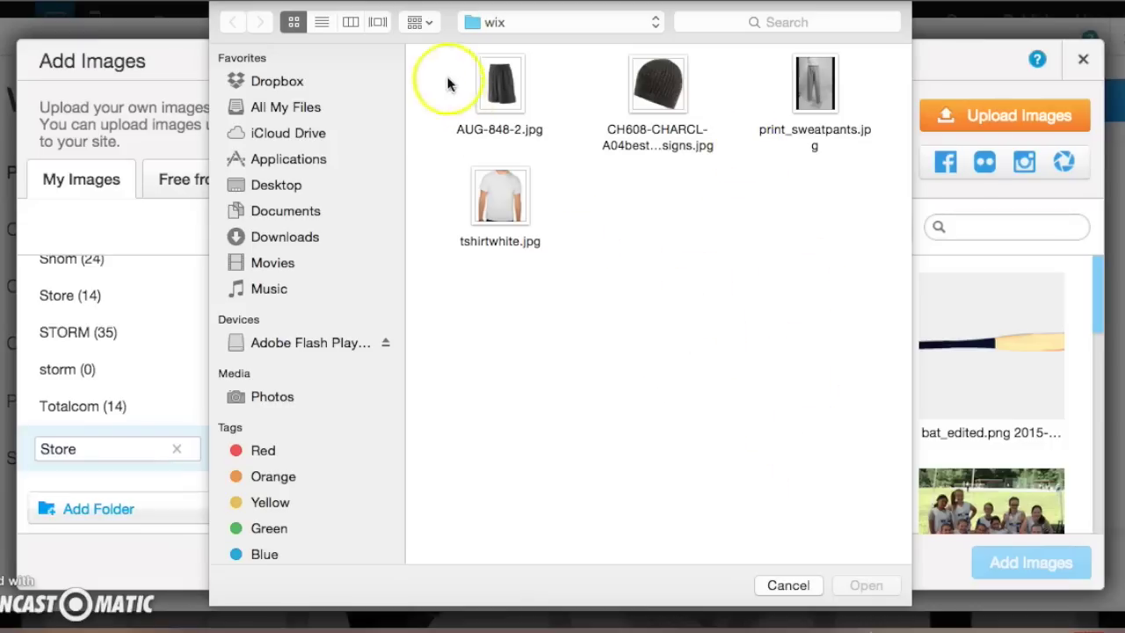
pyautogui.moveTo(447, 70); pyautogui.dragTo(802, 286)
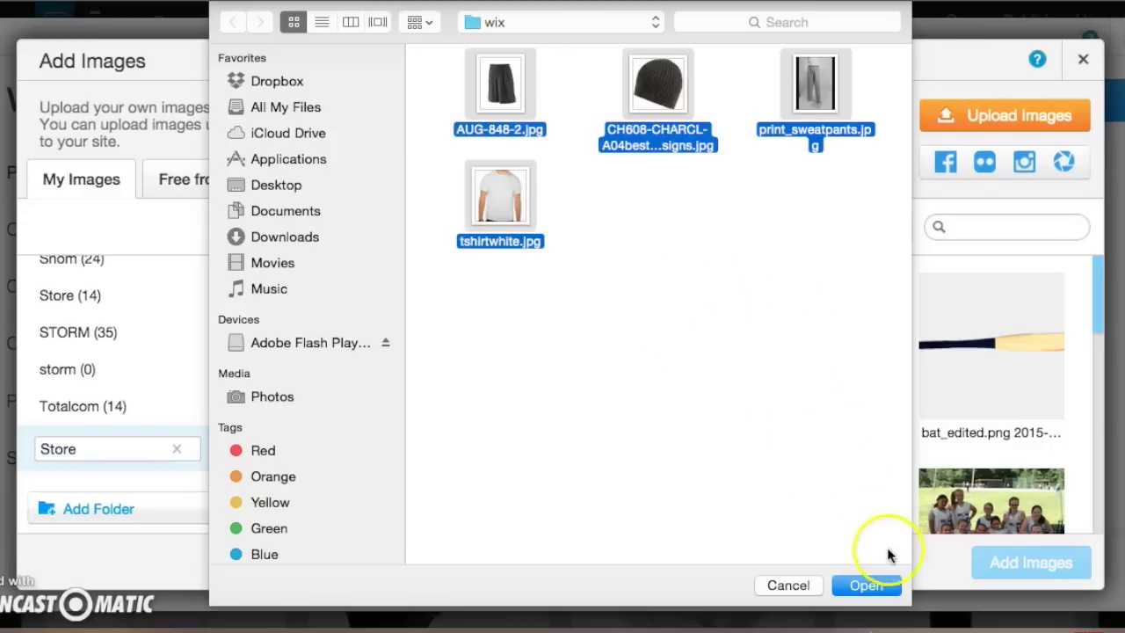
pyautogui.click(768, 587)
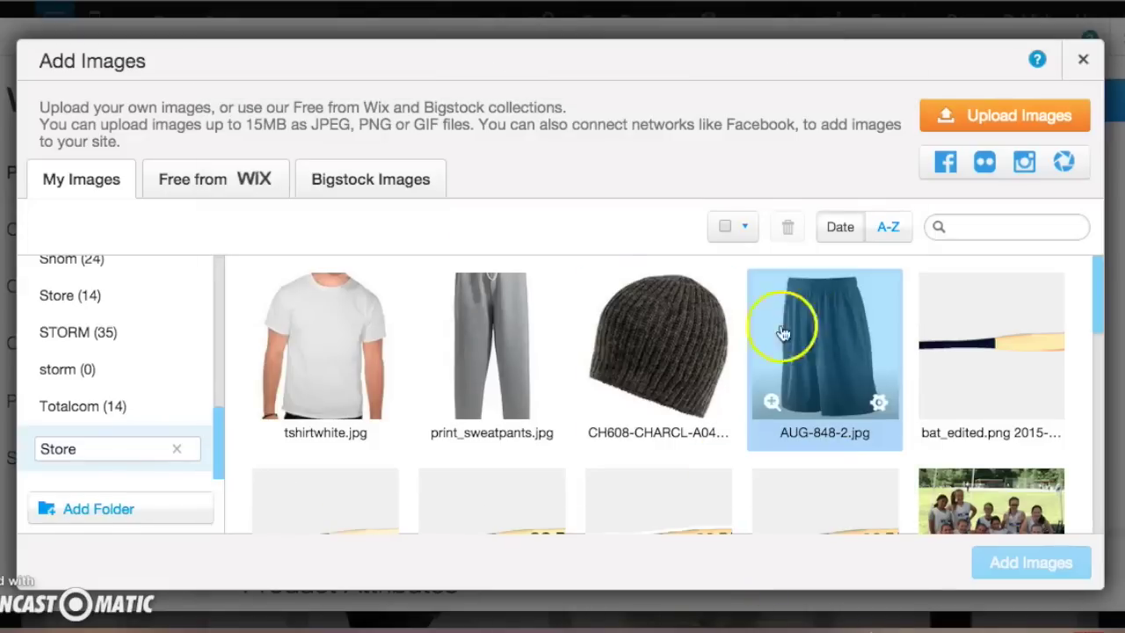
pyautogui.click(179, 450)
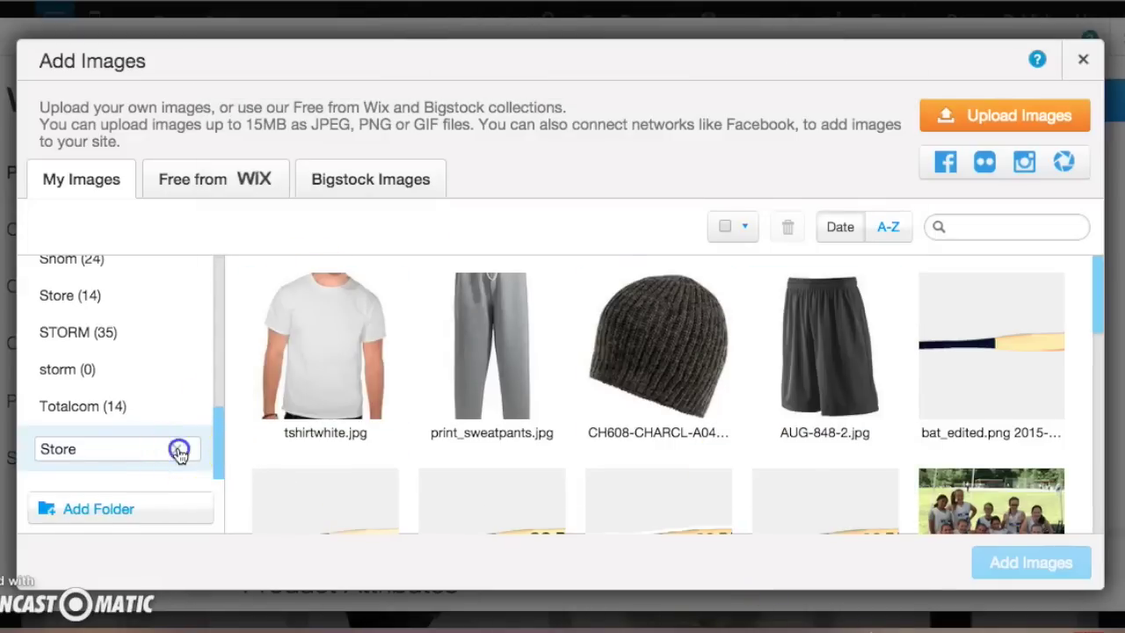
# Create a Clothing Store folder and move the sweatpants, beanie and T-shirt images into it.
pyautogui.click(147, 520)
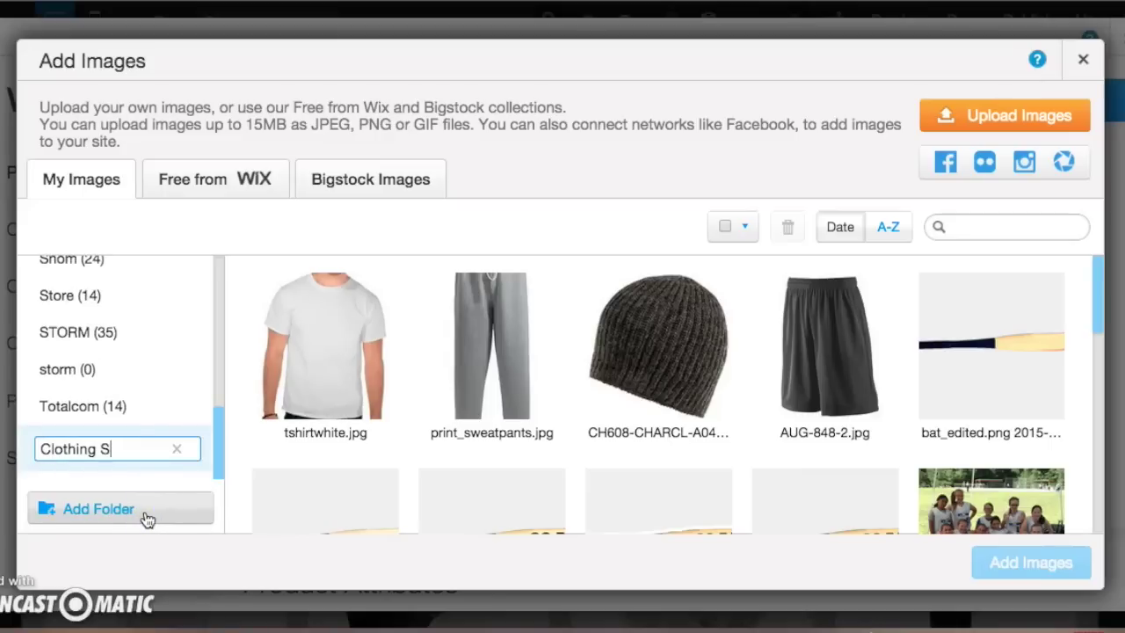
pyautogui.write('Clothing Store')
pyautogui.press('Return')
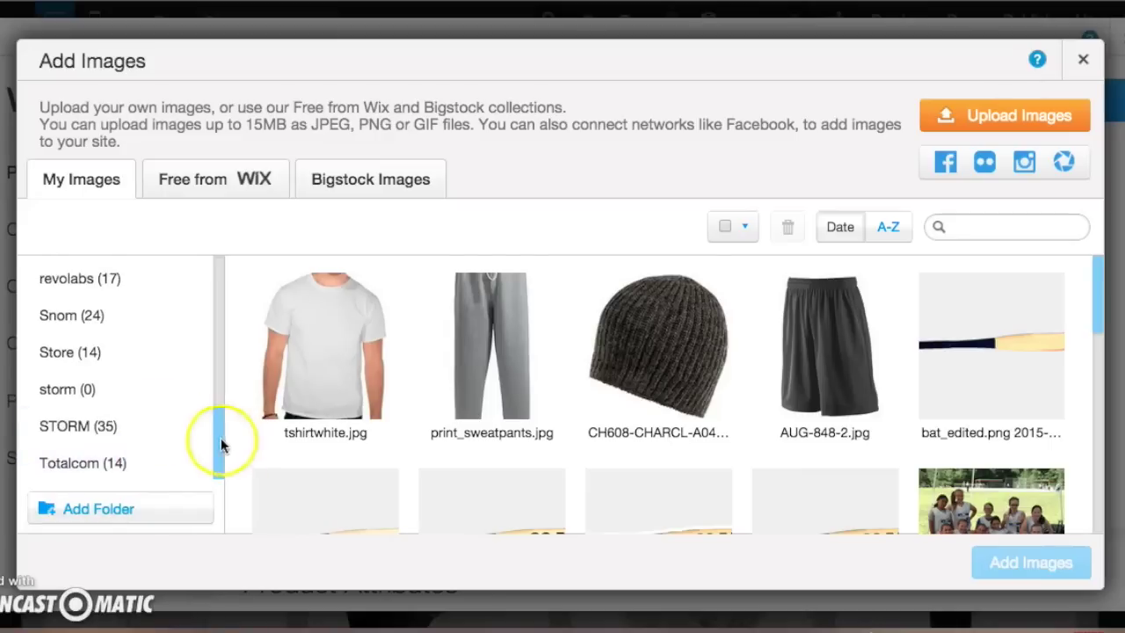
pyautogui.moveTo(220, 448); pyautogui.dragTo(214, 319)
pyautogui.moveTo(325, 352); pyautogui.dragTo(106, 380)
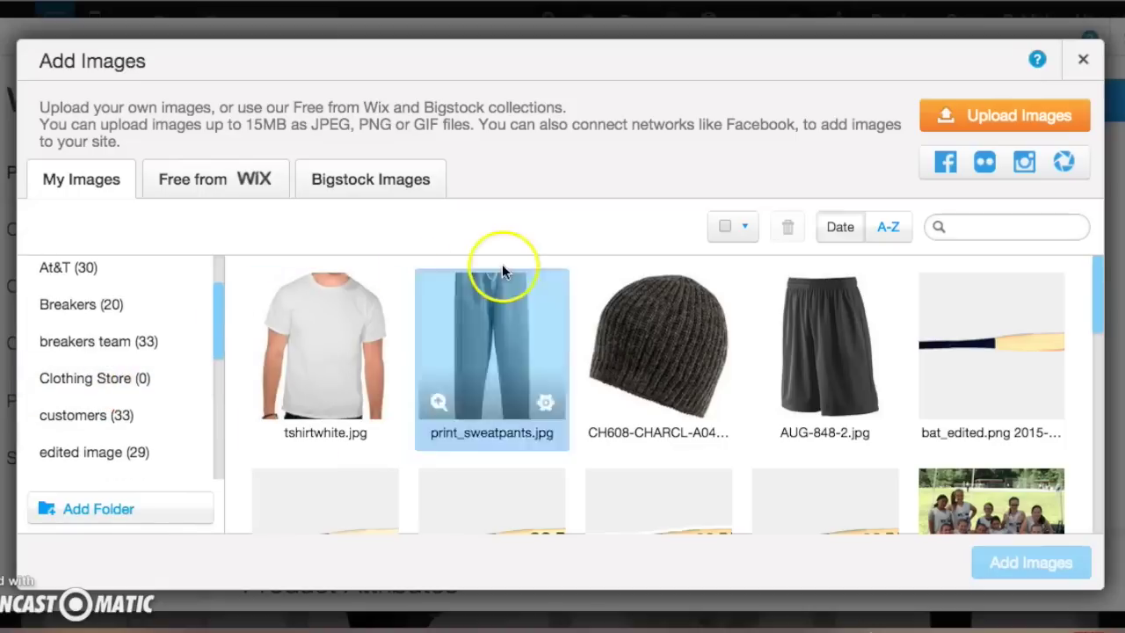
pyautogui.click(503, 308)
pyautogui.moveTo(503, 322); pyautogui.dragTo(111, 375)
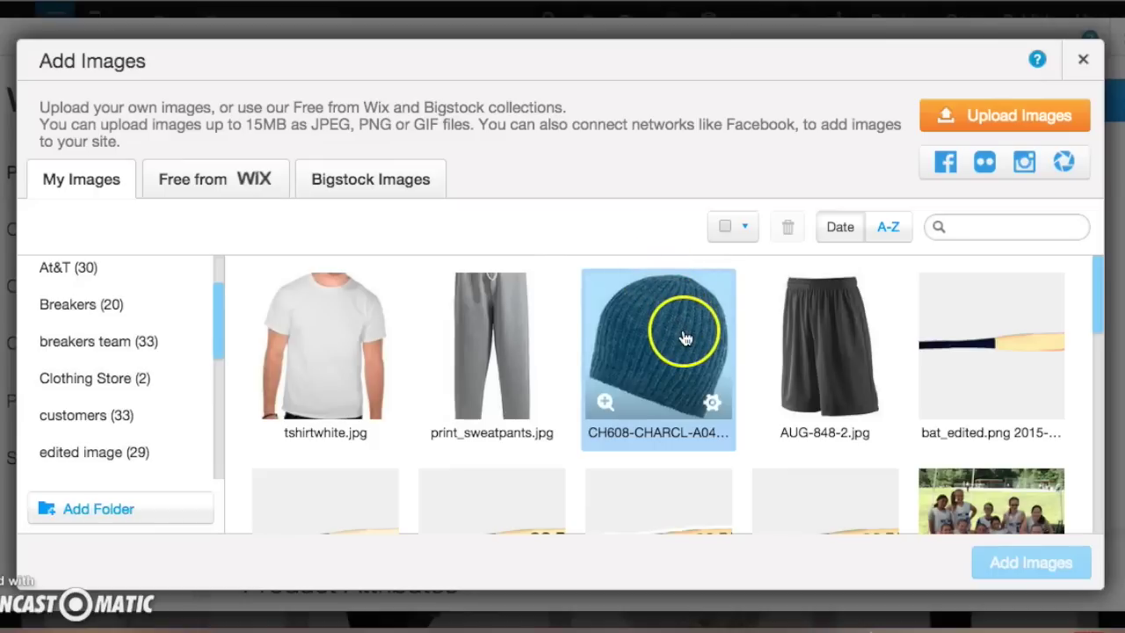
pyautogui.moveTo(685, 338); pyautogui.dragTo(132, 379)
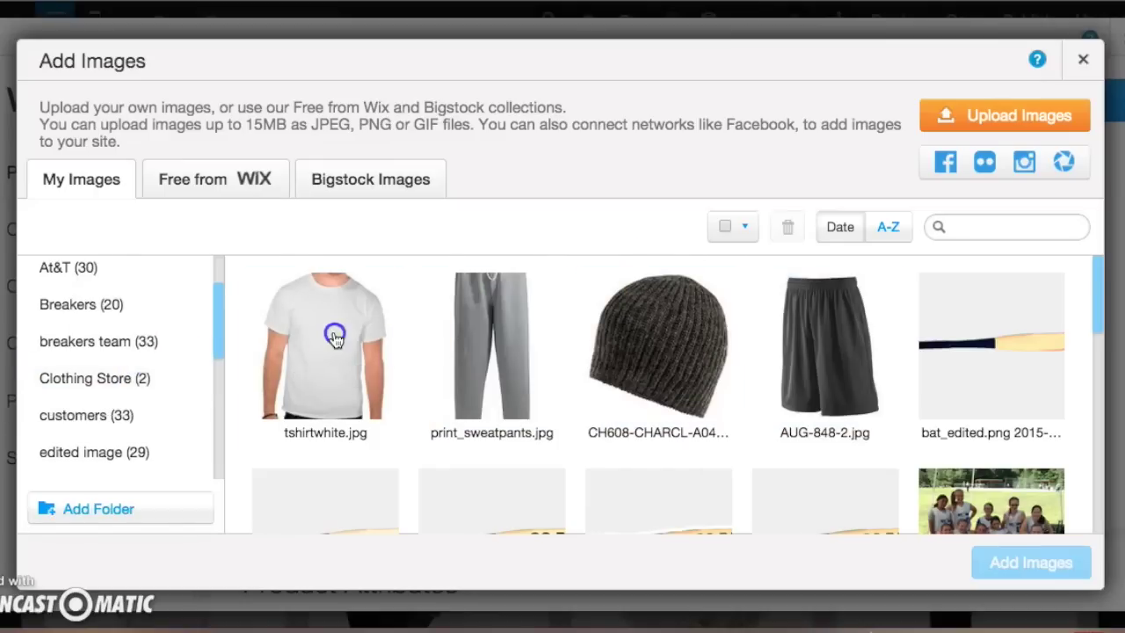
pyautogui.moveTo(334, 338); pyautogui.dragTo(110, 377)
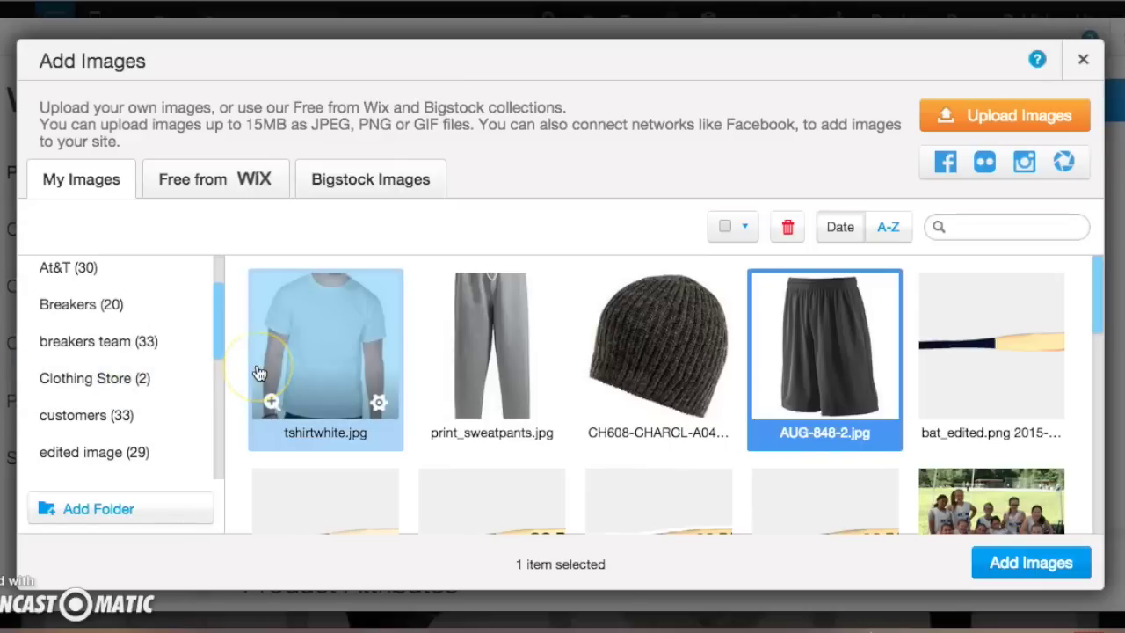
# Move the shorts image into Clothing Store and open the folder.
pyautogui.scroll(-10, 414, 352)
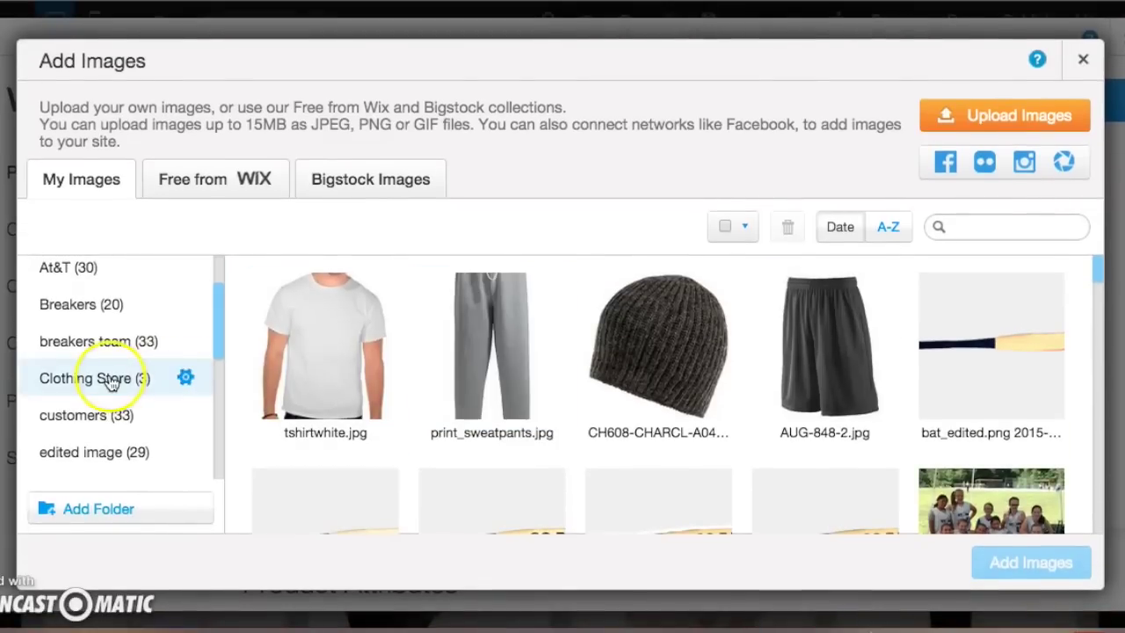
pyautogui.click(110, 381)
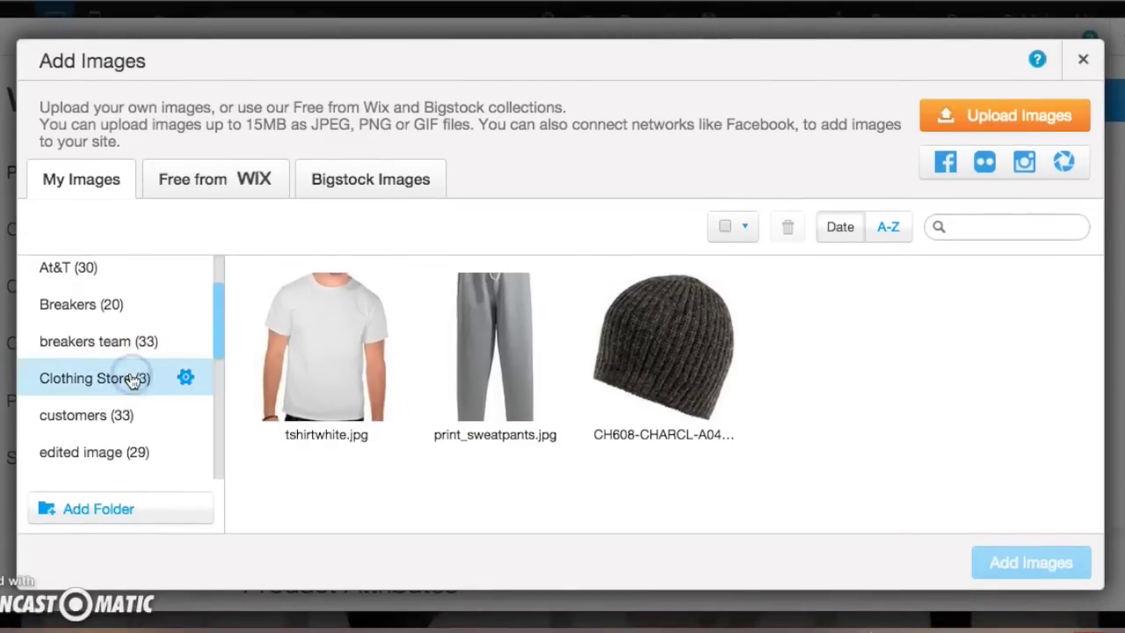
pyautogui.scroll(2, 123, 351)
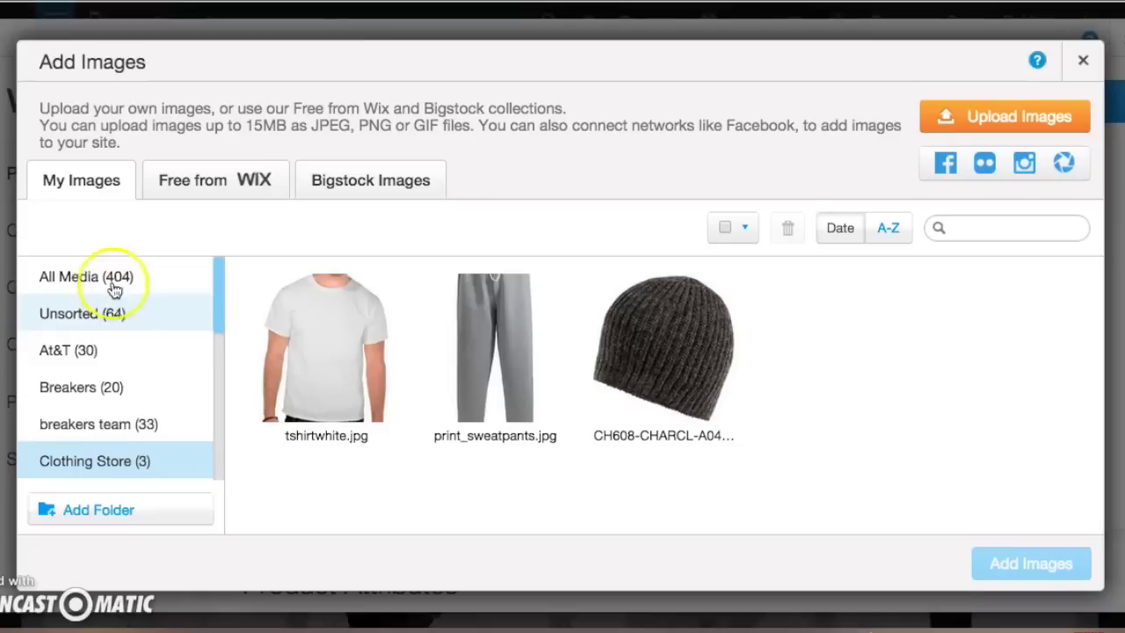
pyautogui.click(111, 288)
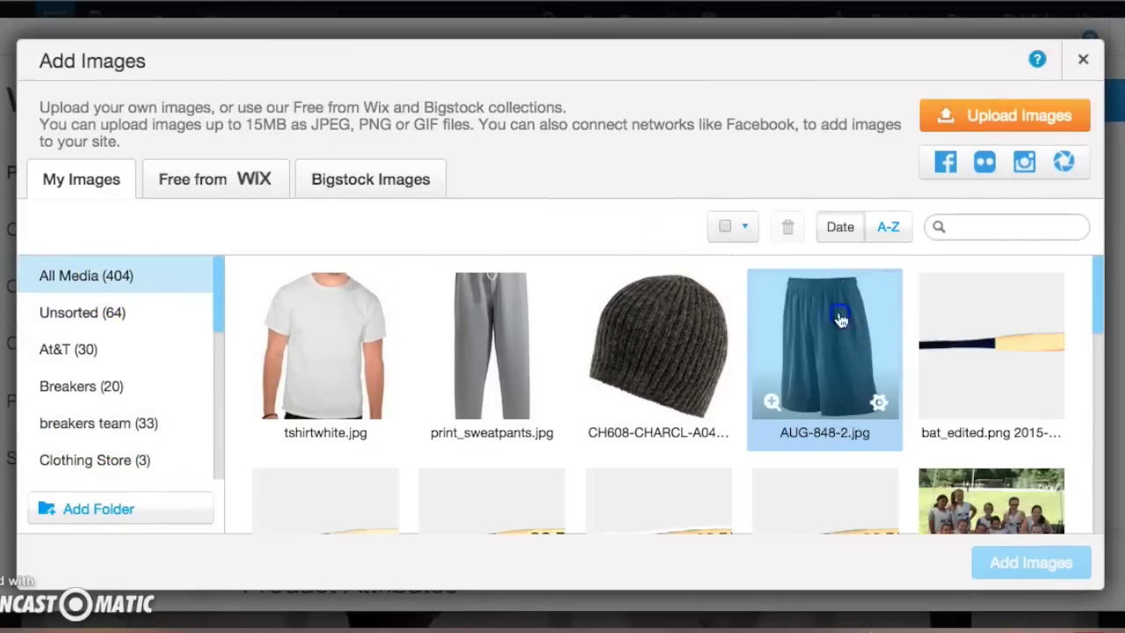
pyautogui.moveTo(824, 347); pyautogui.dragTo(141, 460)
pyautogui.click(113, 469)
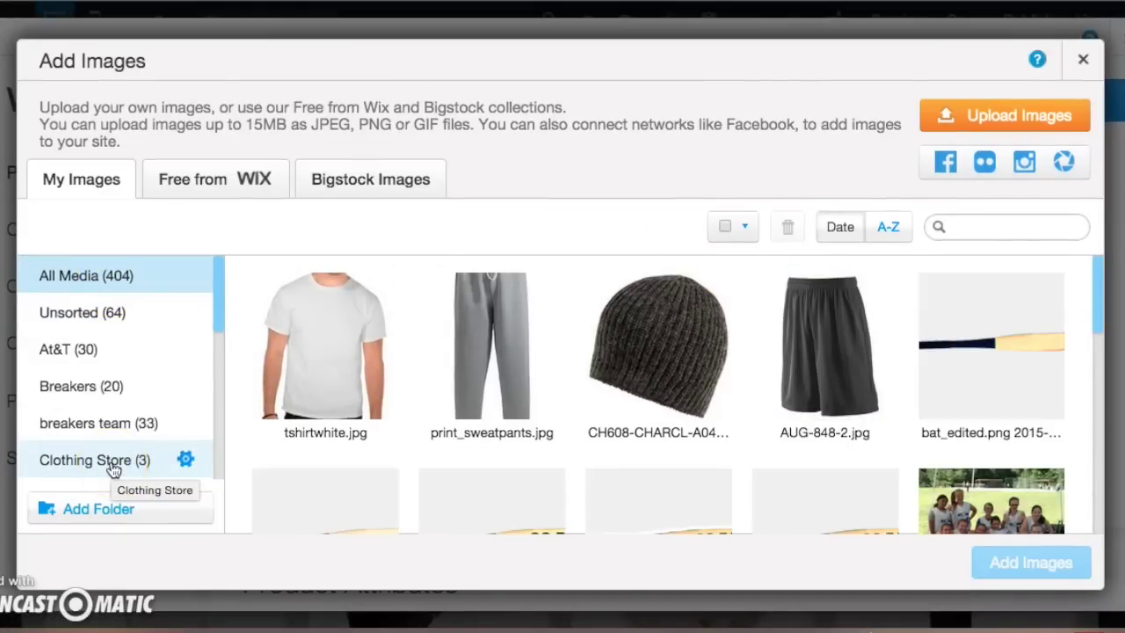
pyautogui.click(114, 469)
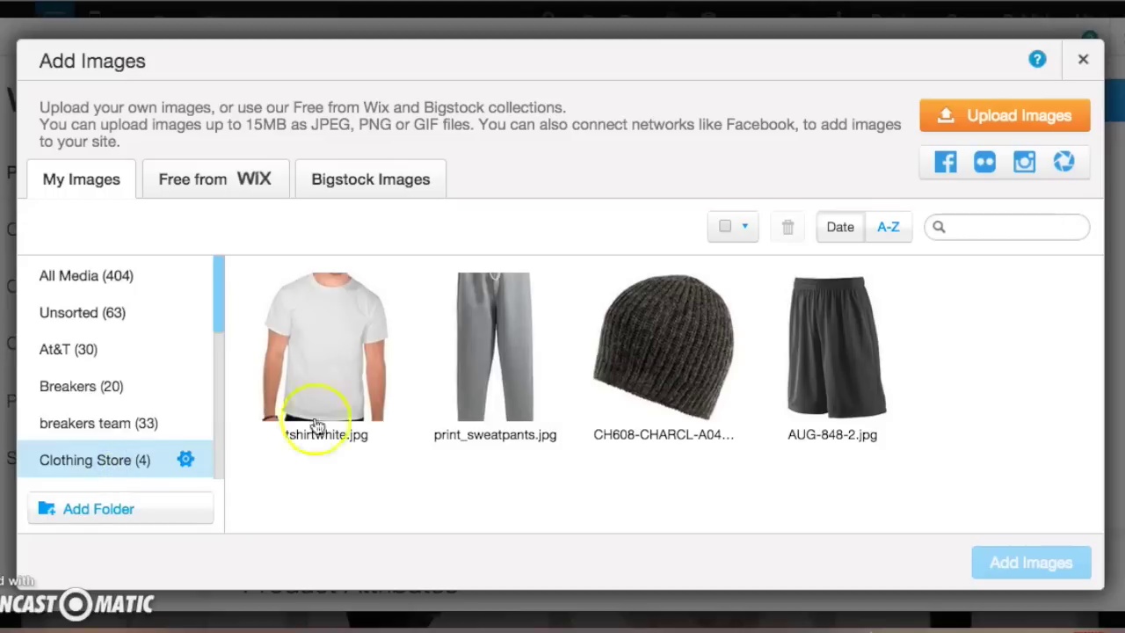
# Set tshirtwhite.jpg as the product's main image.
pyautogui.click(359, 402)
pyautogui.click(641, 352)
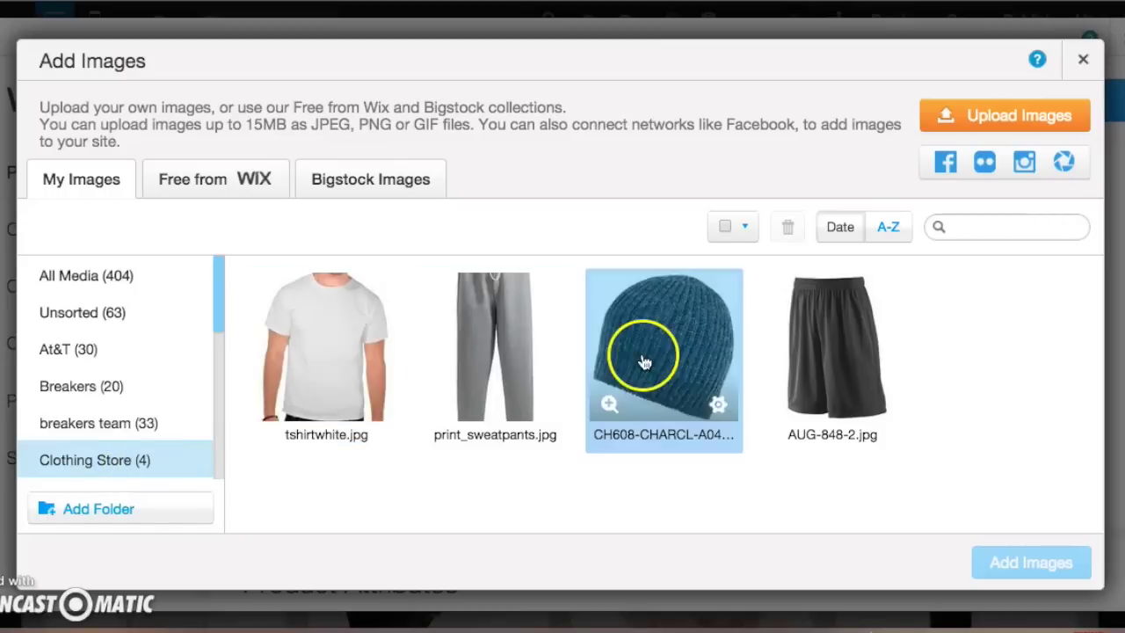
pyautogui.click(355, 310)
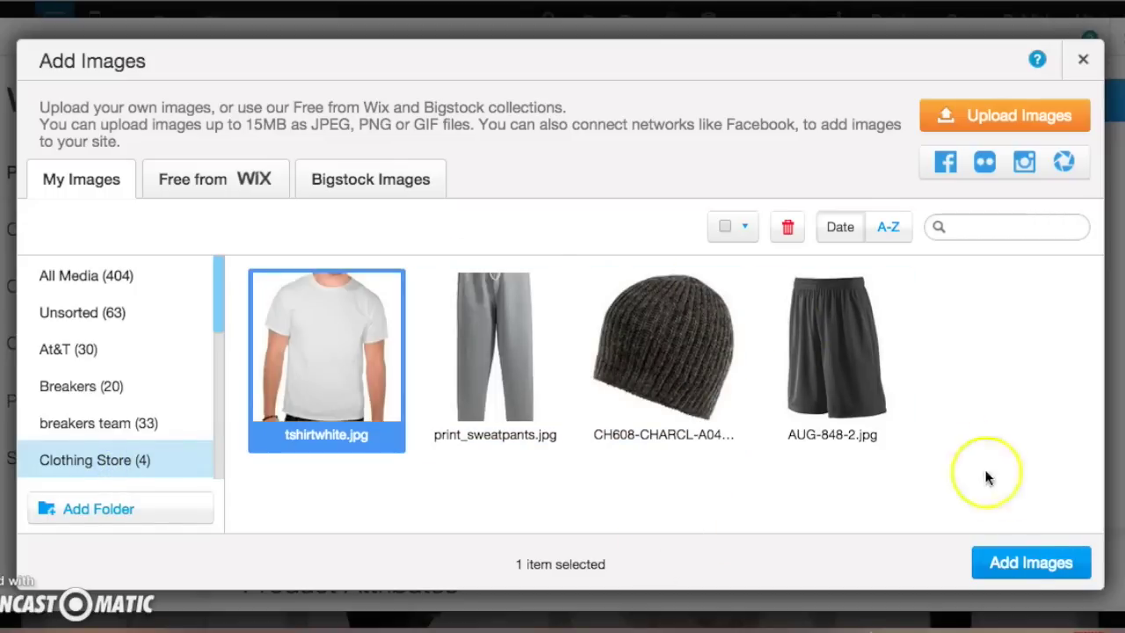
pyautogui.click(1011, 561)
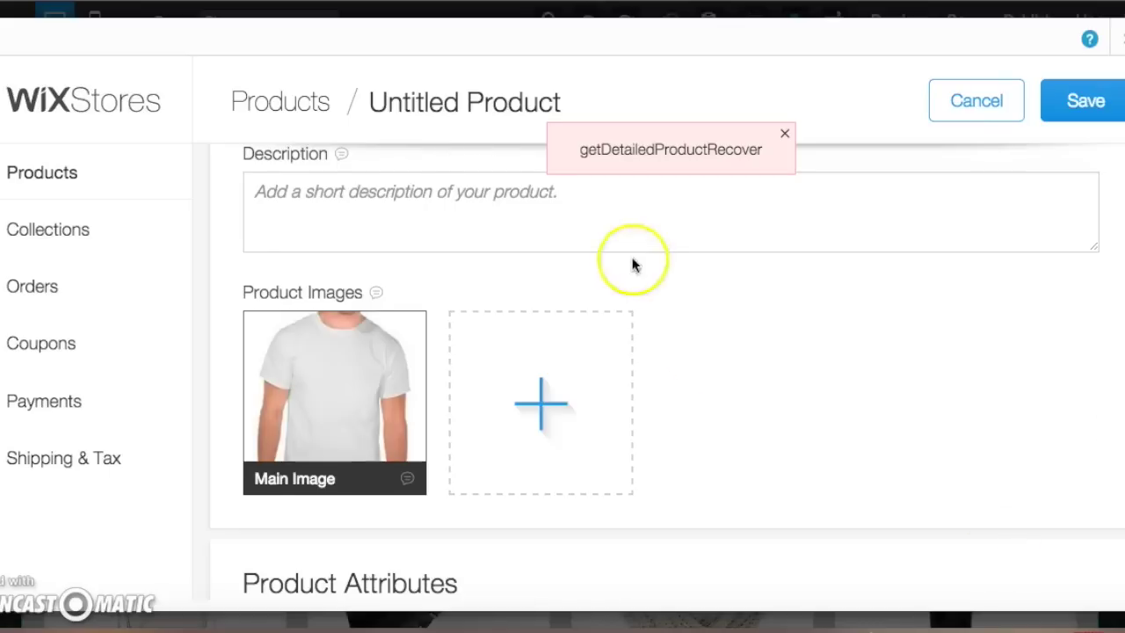
pyautogui.moveTo(390, 314)
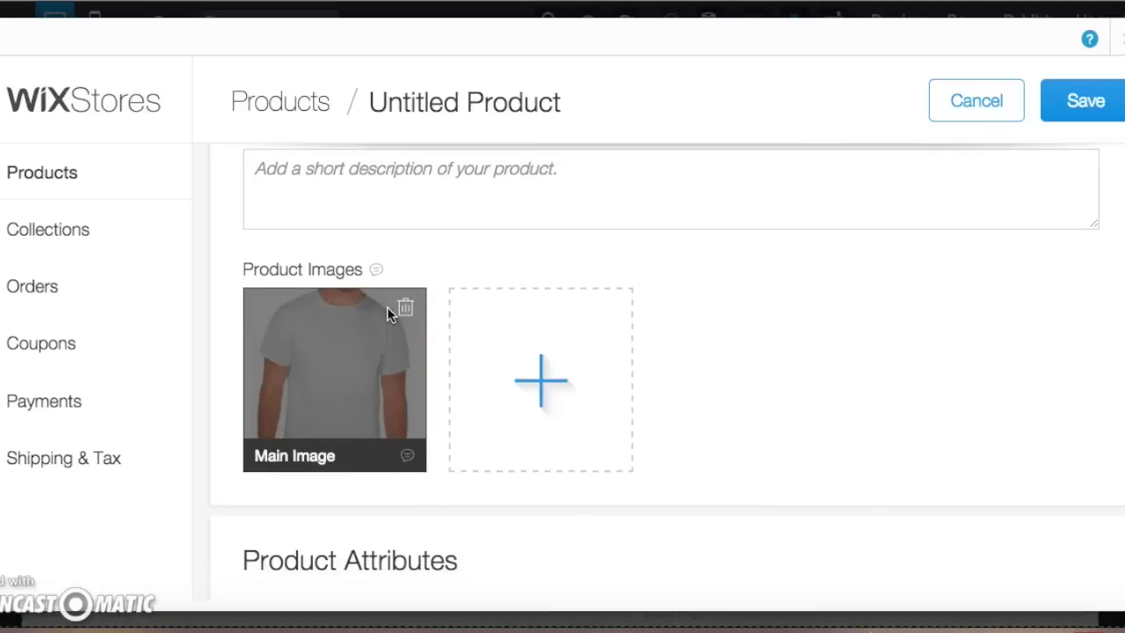
# Name the product T-Shirt and set its price to $10.
pyautogui.scroll(5, 391, 314)
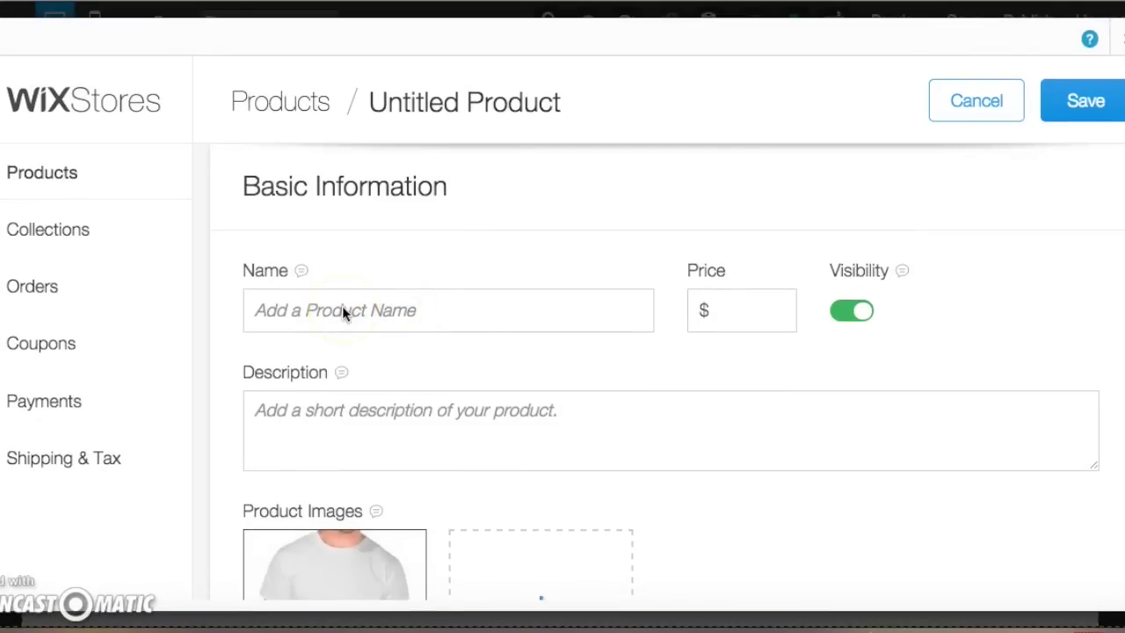
pyautogui.click(379, 304)
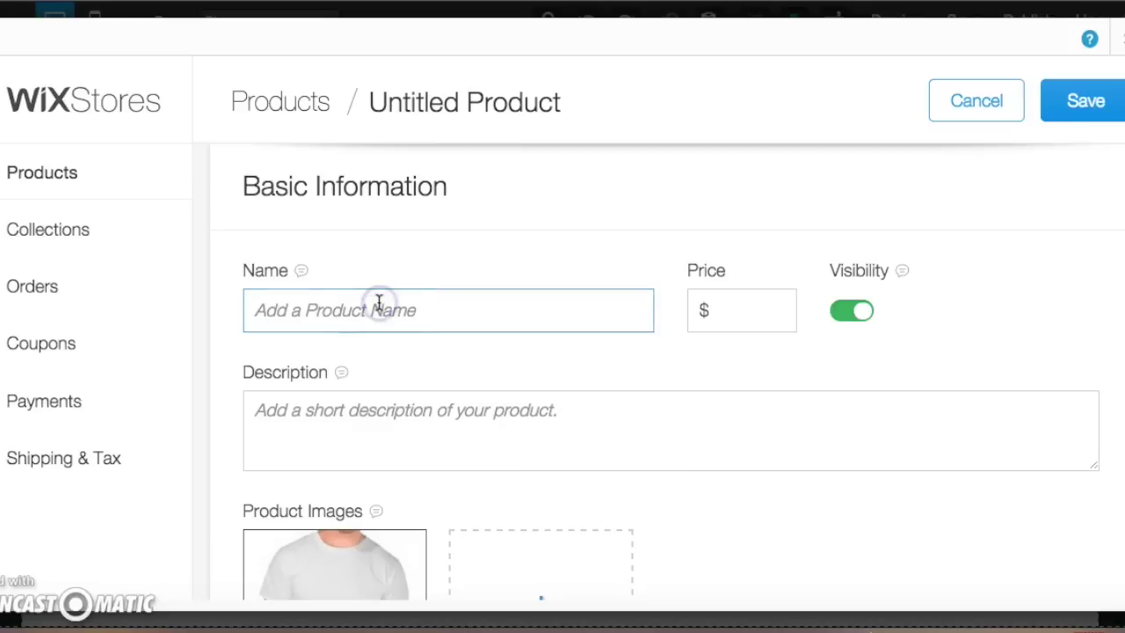
pyautogui.write('T-Shirt')
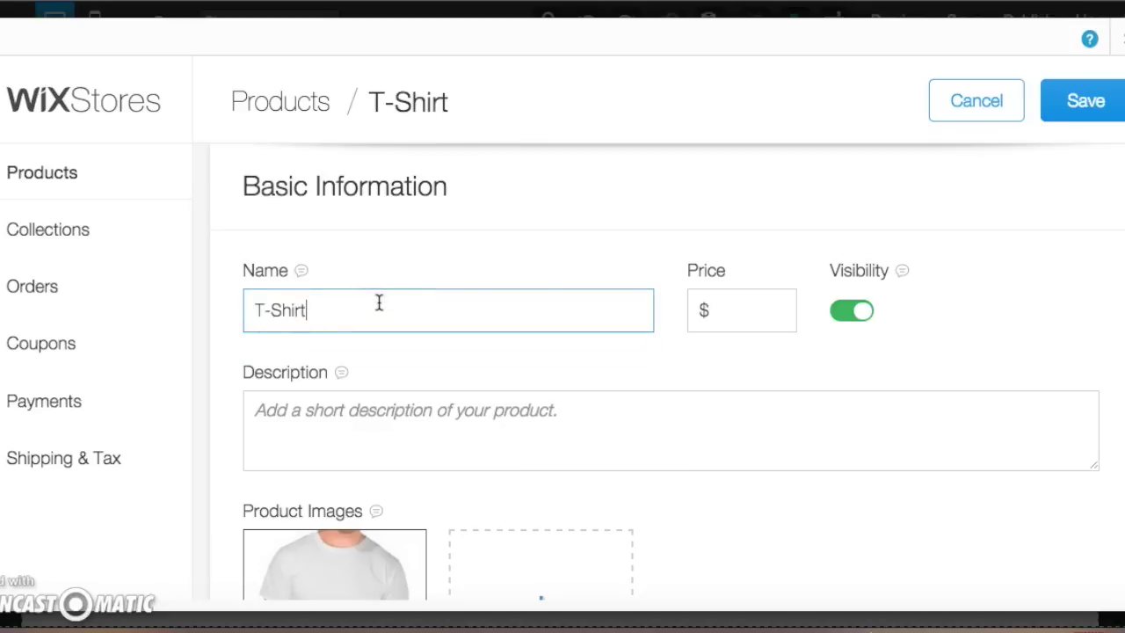
pyautogui.click(486, 313)
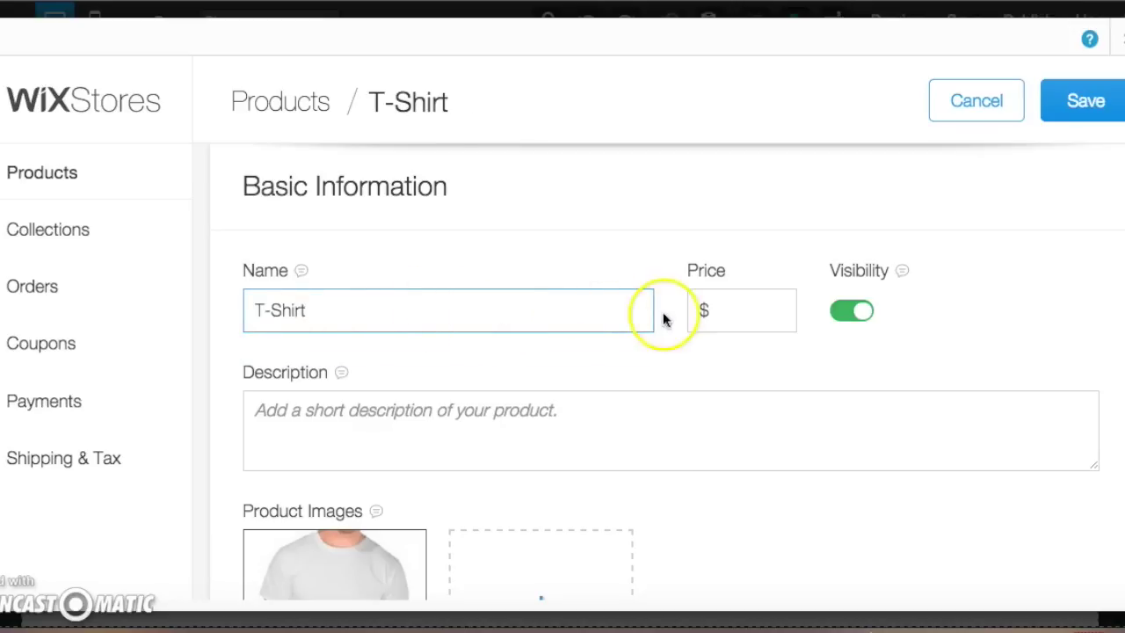
pyautogui.click(737, 302)
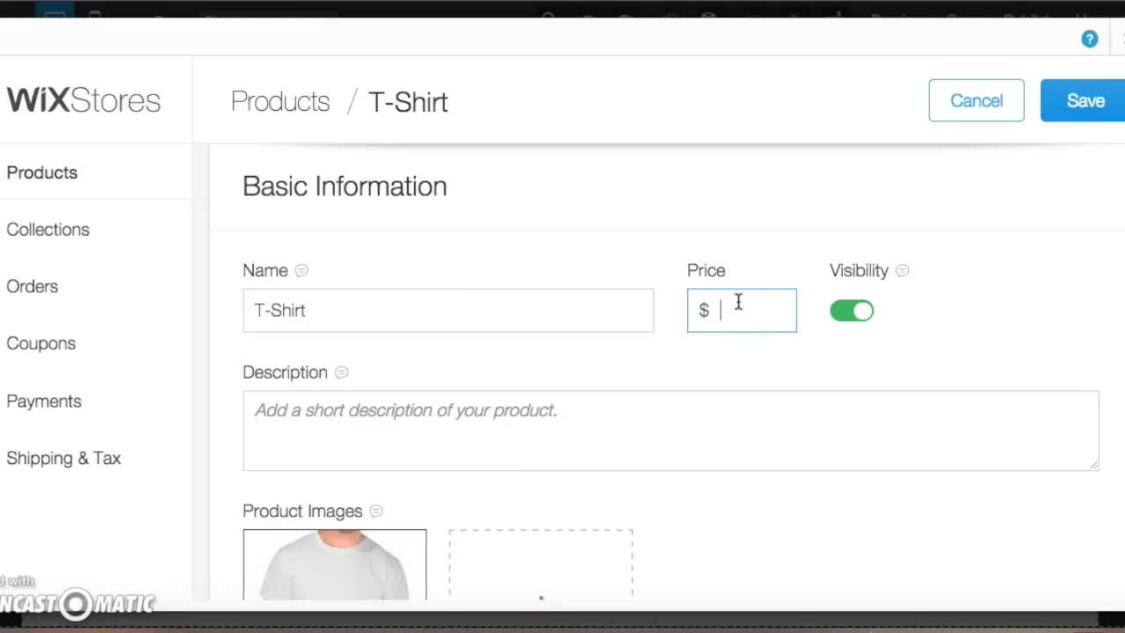
pyautogui.write('10')
pyautogui.click(850, 306)
# Keep the product visible and describe it as 'A 100% cotton t-shirt. Comes in a variety of colors.'.
pyautogui.click(848, 312)
pyautogui.scroll(-1, 668, 379)
pyautogui.scroll(-1, 669, 378)
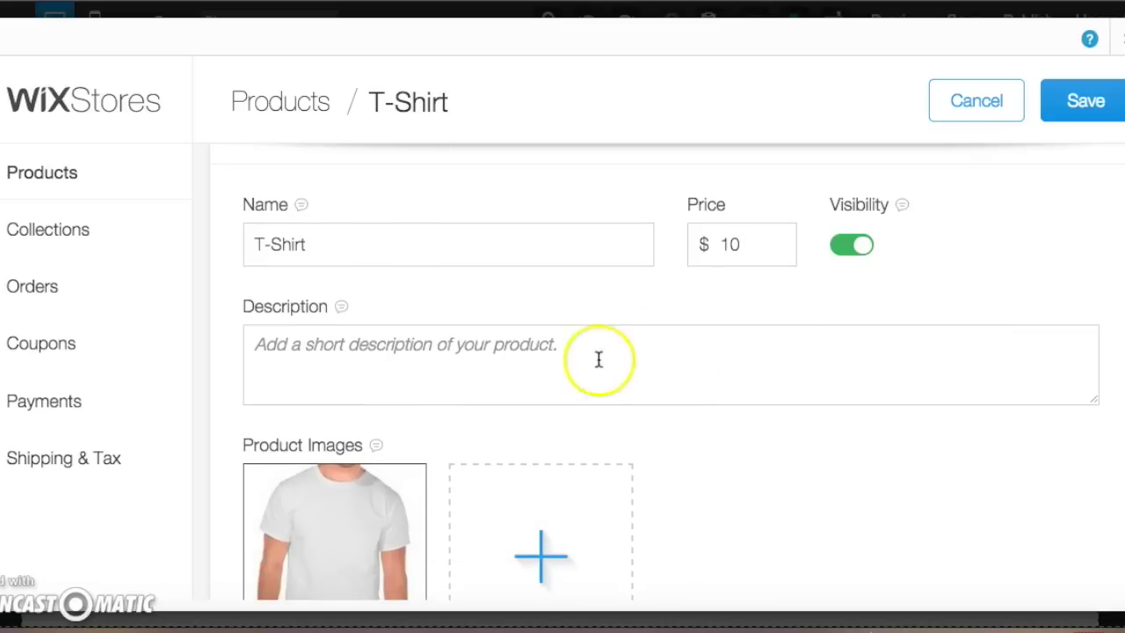
pyautogui.click(518, 363)
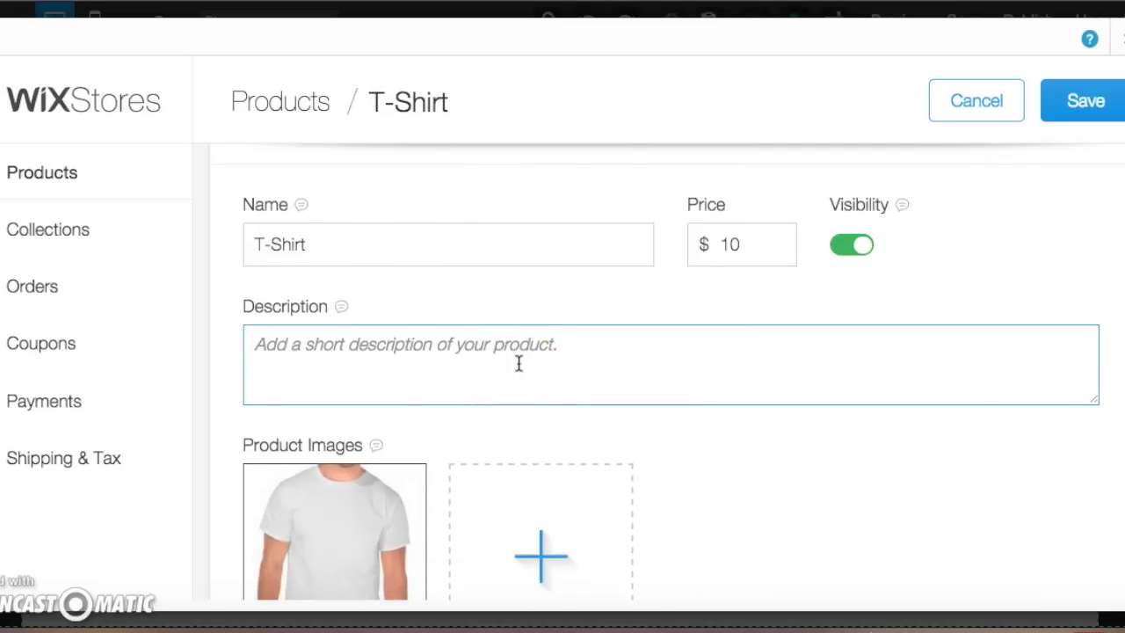
pyautogui.write('A')
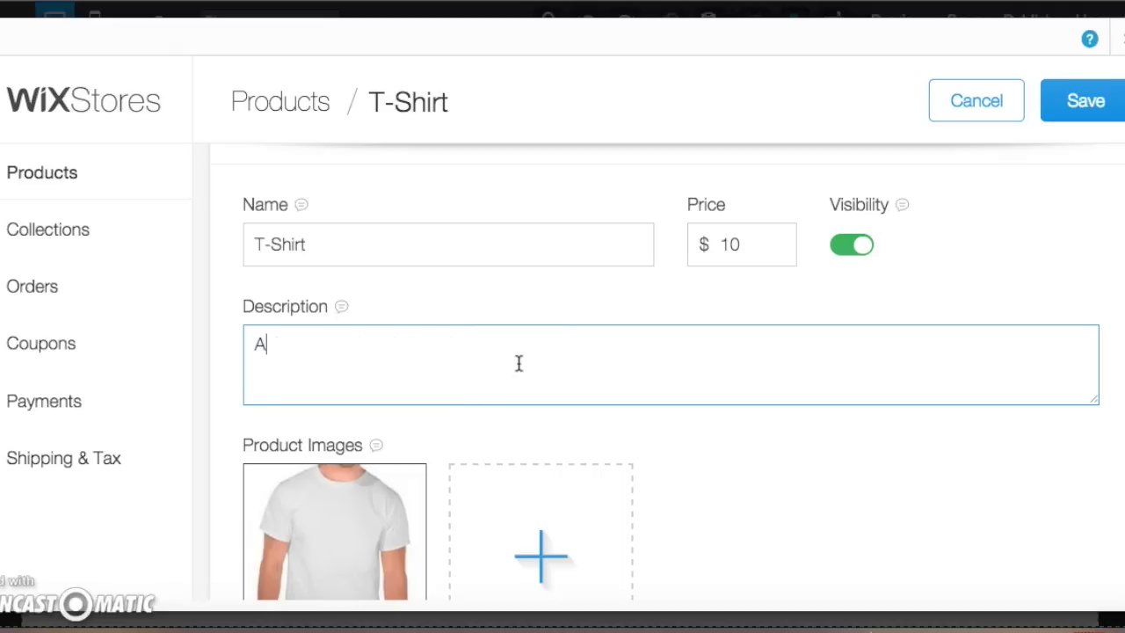
pyautogui.write(' 100% cotton')
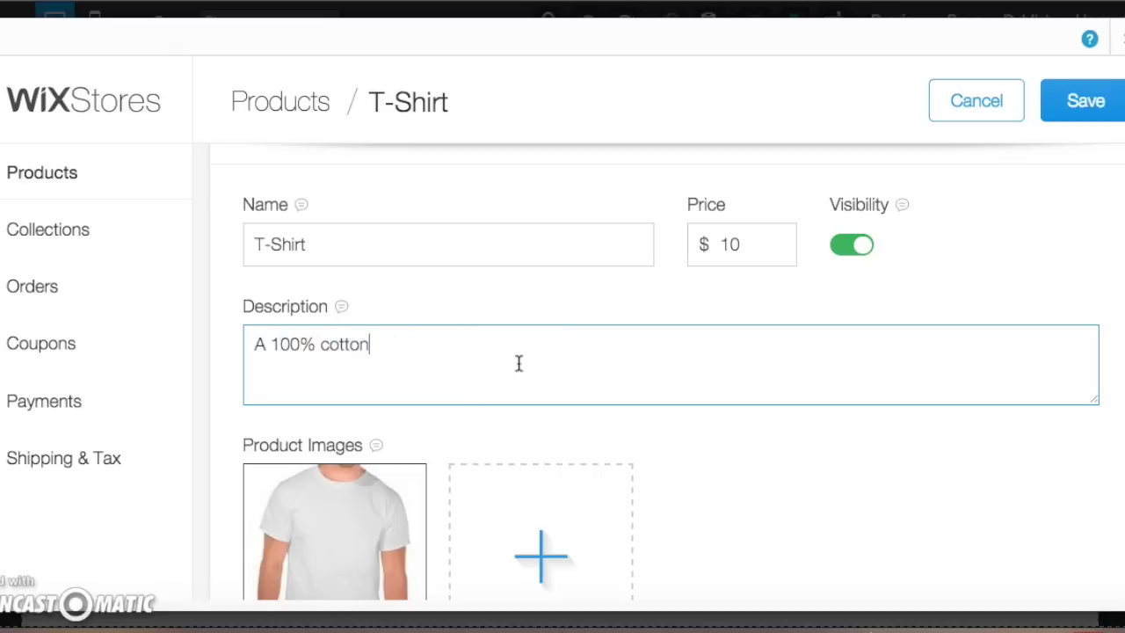
pyautogui.write(' t-shirt.  Comes in a ve')
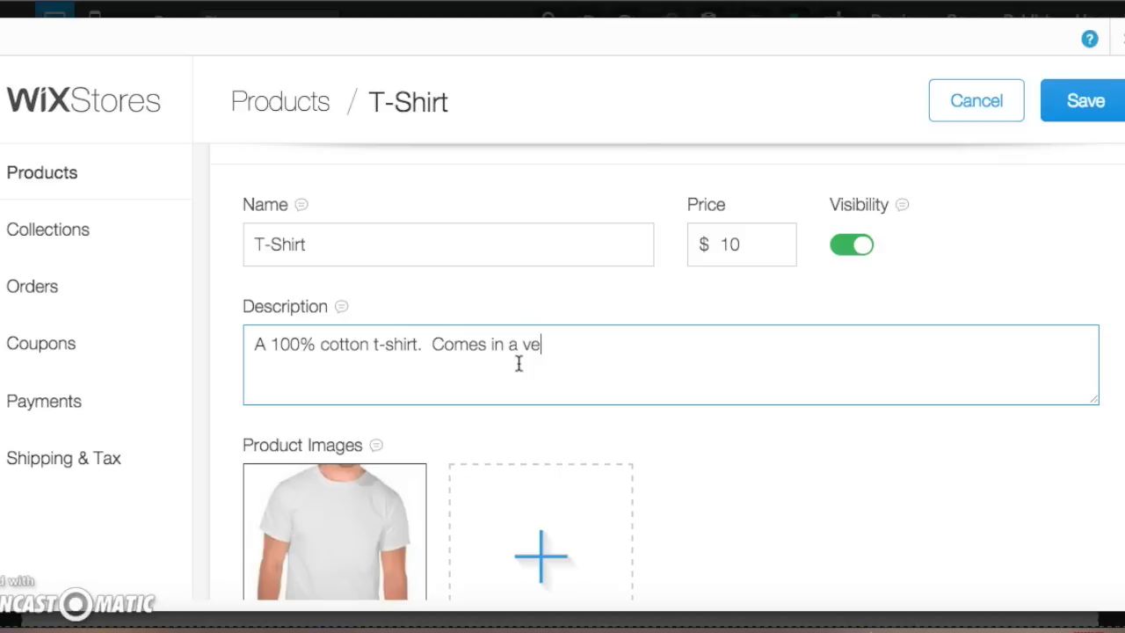
pyautogui.press('BackSpace')
pyautogui.write('ariety of colors.')
pyautogui.click(573, 360)
pyautogui.click(719, 387)
pyautogui.scroll(-3, 718, 385)
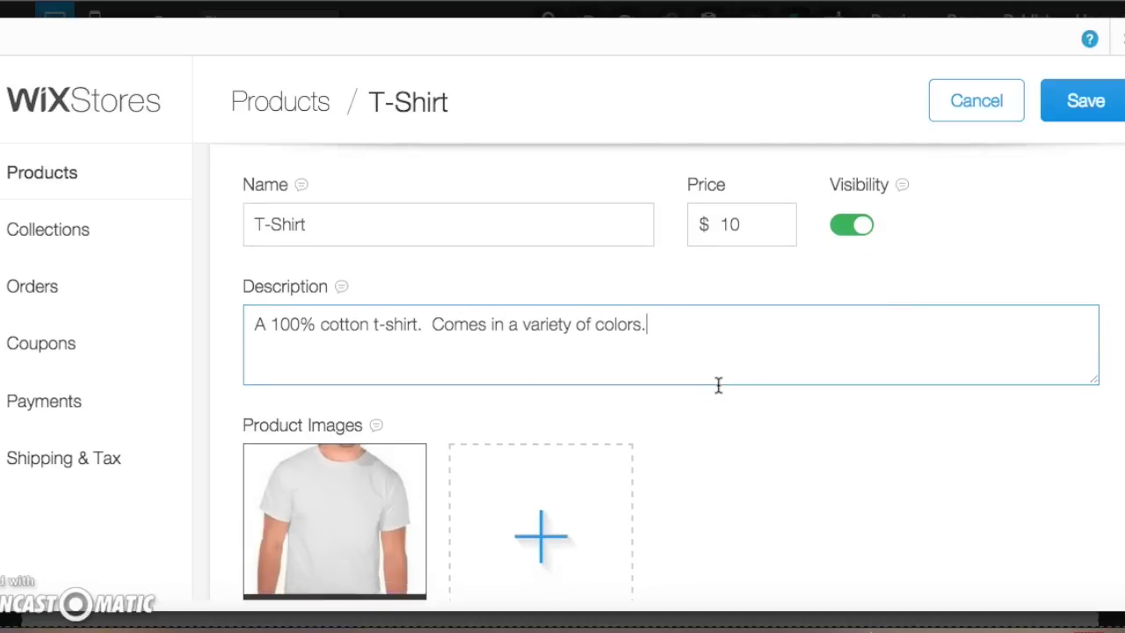
pyautogui.scroll(-2, 718, 385)
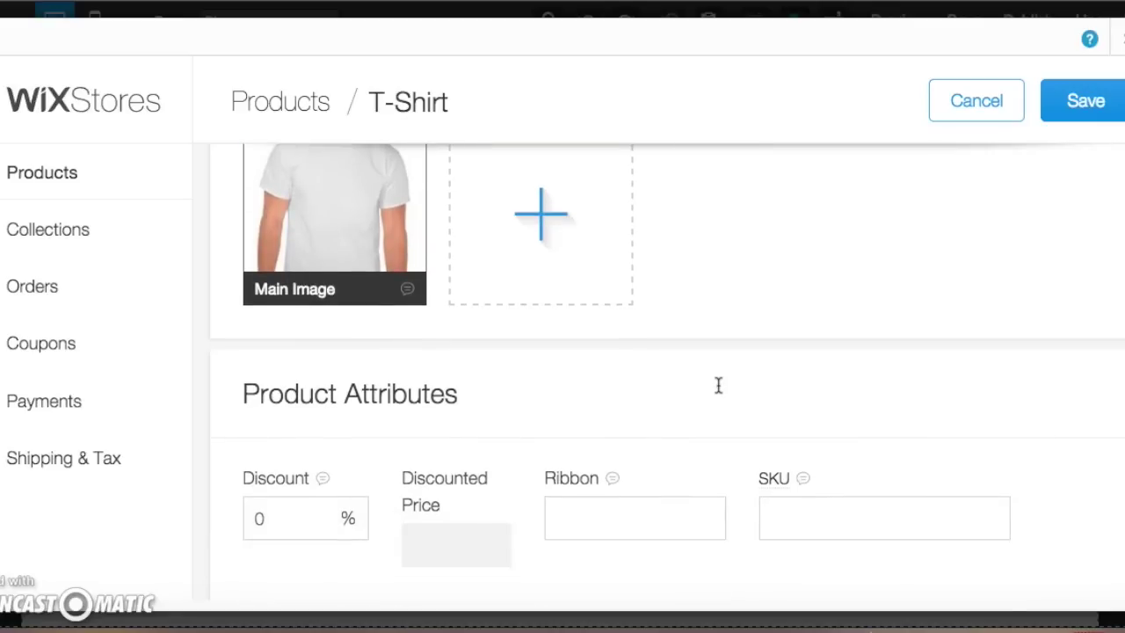
pyautogui.scroll(-2, 718, 385)
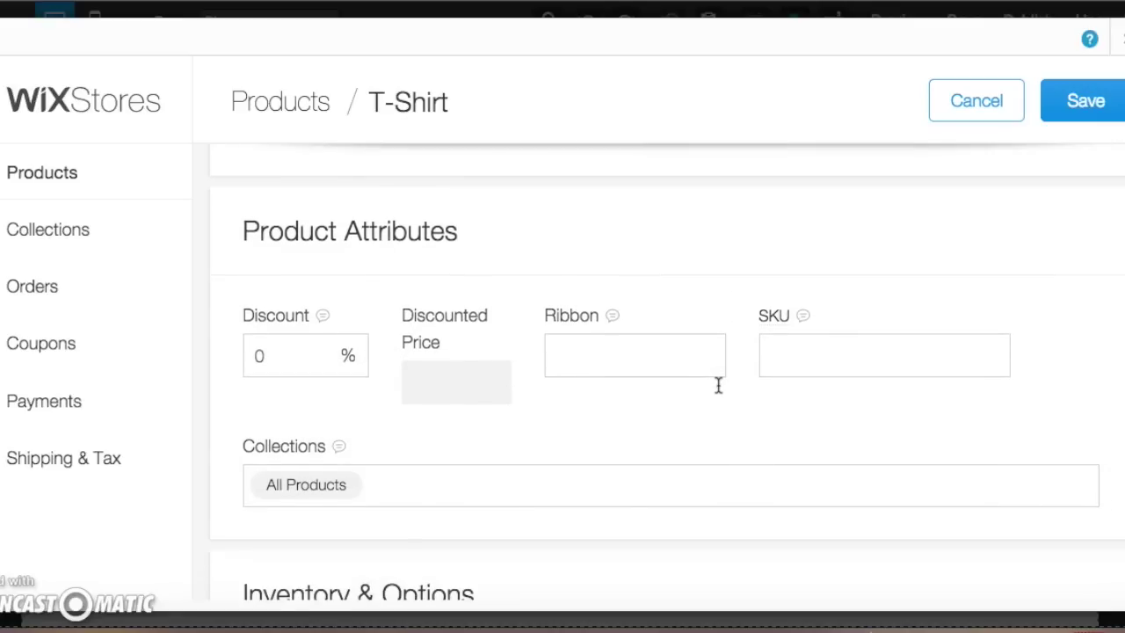
pyautogui.click(283, 352)
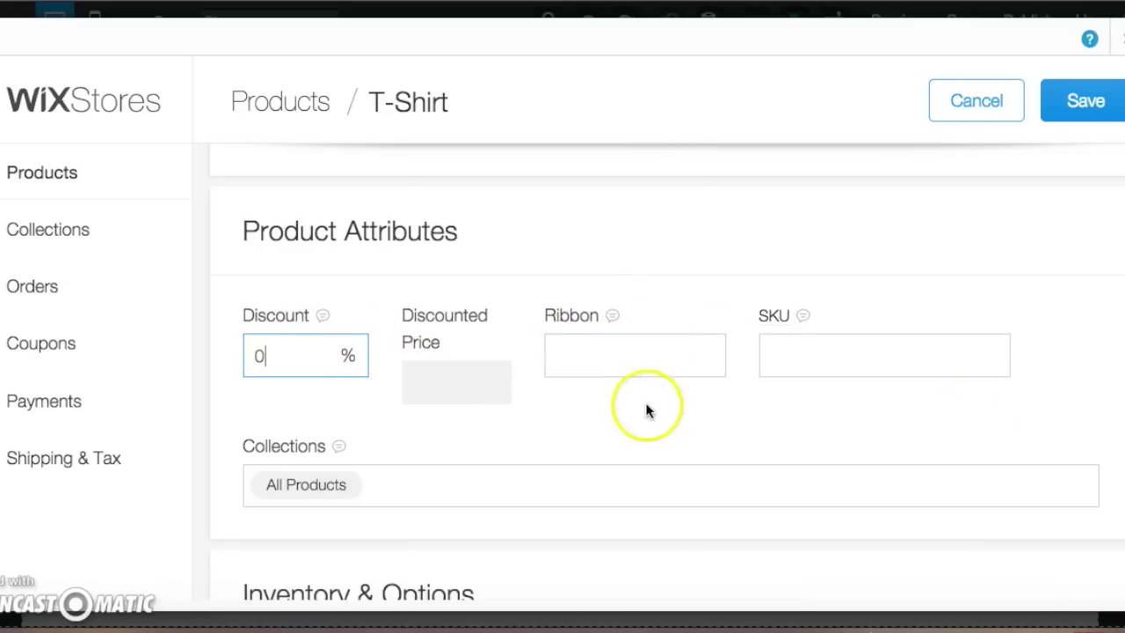
pyautogui.scroll(-2, 646, 410)
pyautogui.click(573, 425)
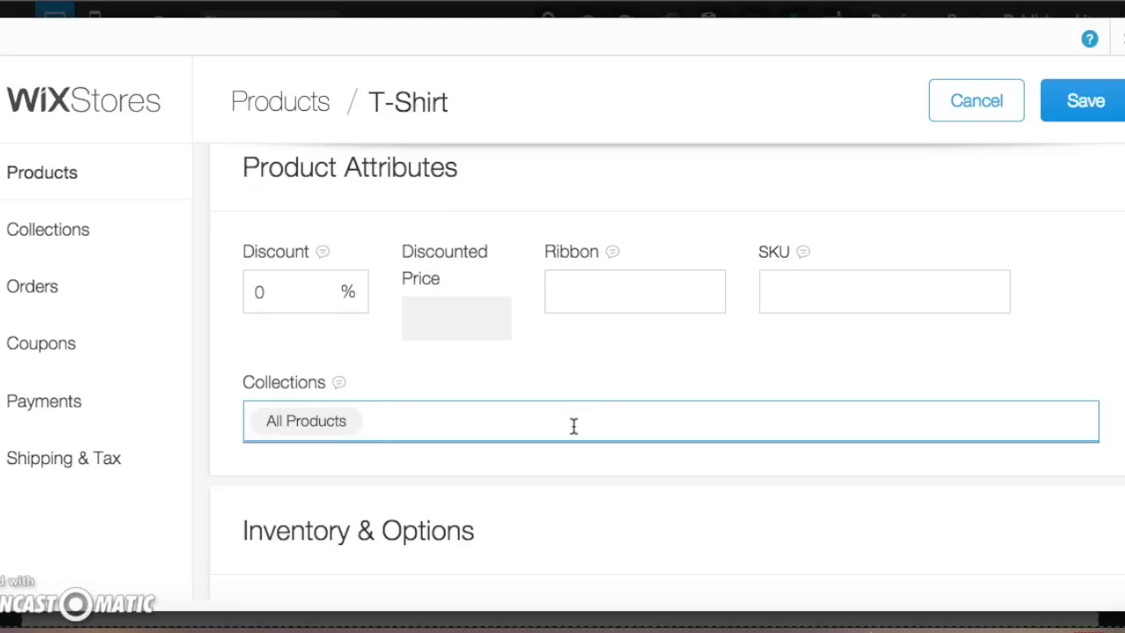
pyautogui.scroll(-1, 574, 427)
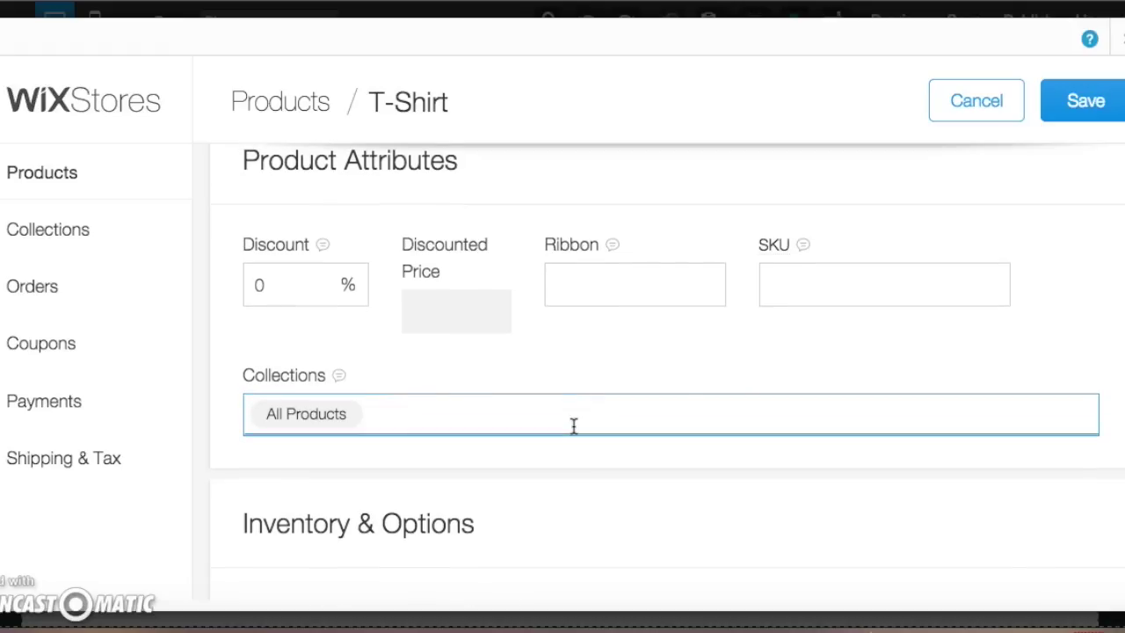
pyautogui.scroll(-2, 573, 430)
pyautogui.scroll(-5, 570, 453)
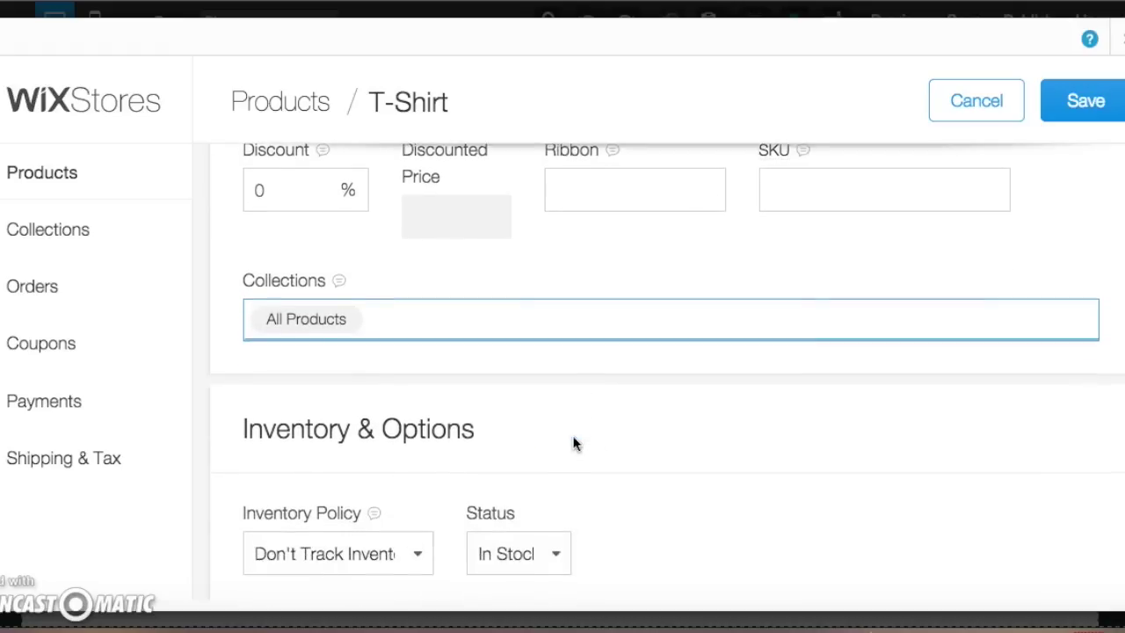
pyautogui.scroll(-3, 568, 466)
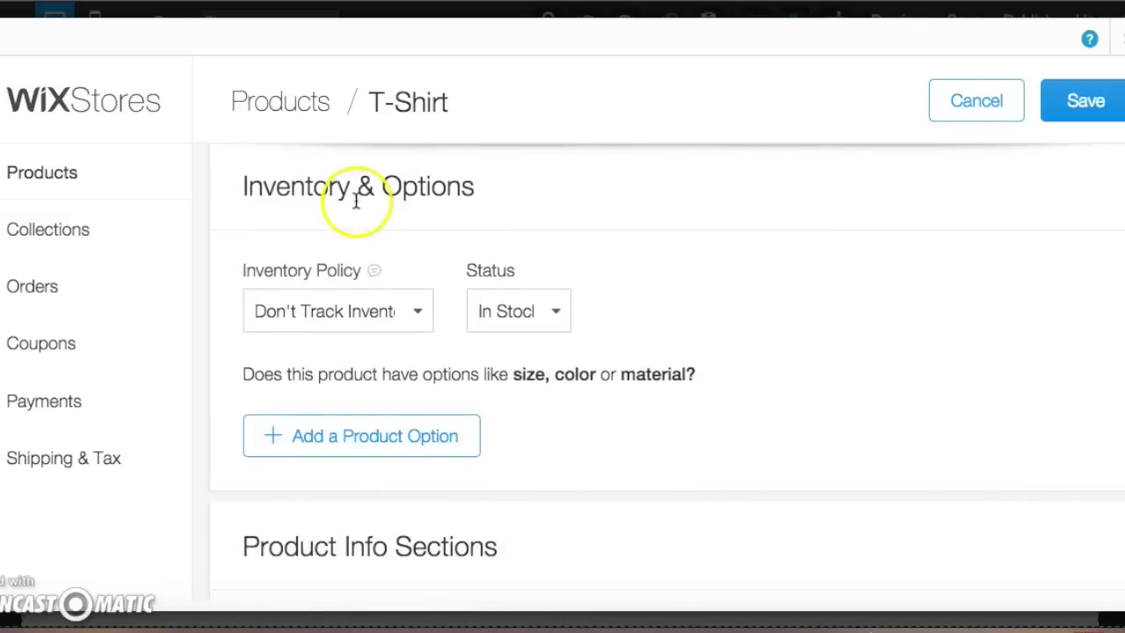
pyautogui.click(421, 313)
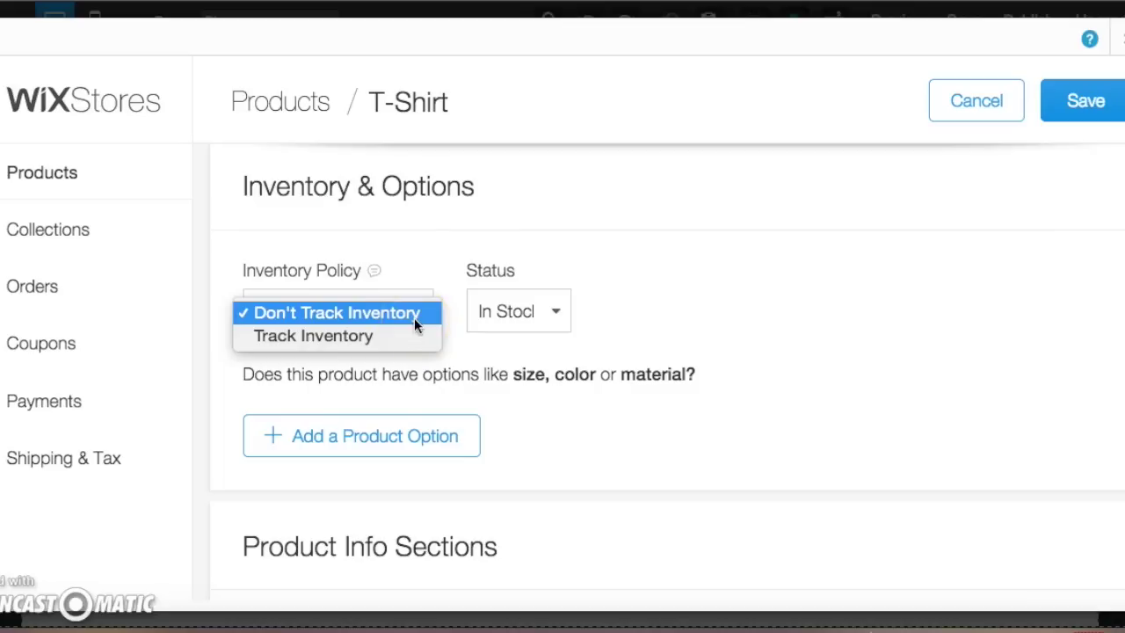
pyautogui.click(422, 314)
pyautogui.click(409, 339)
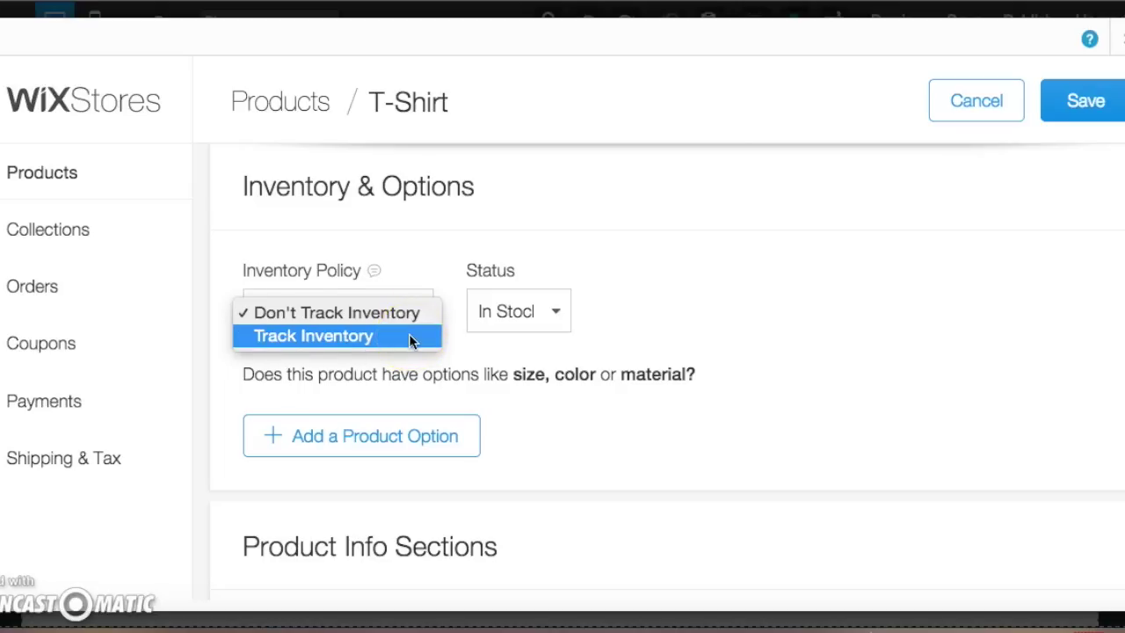
pyautogui.click(563, 428)
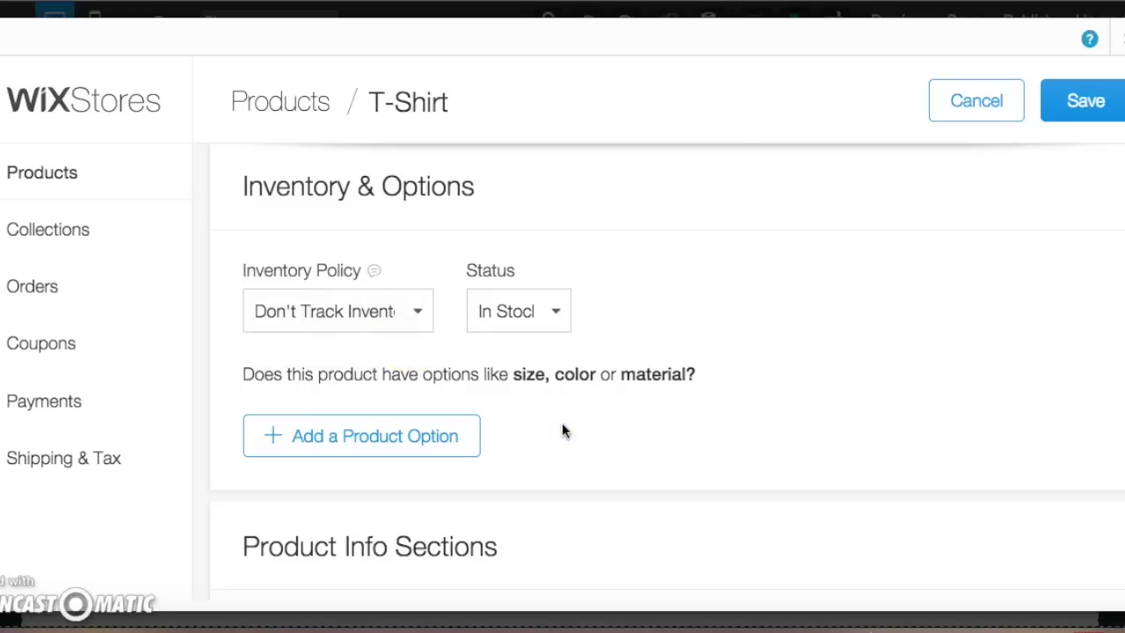
pyautogui.click(559, 309)
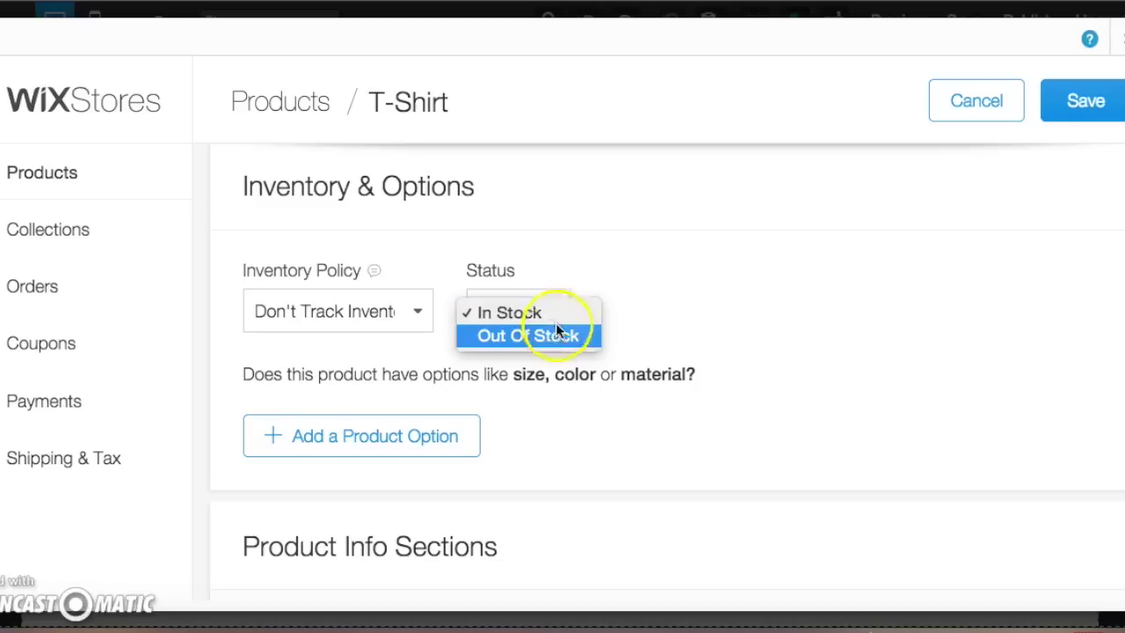
pyautogui.click(552, 407)
pyautogui.scroll(-1, 584, 368)
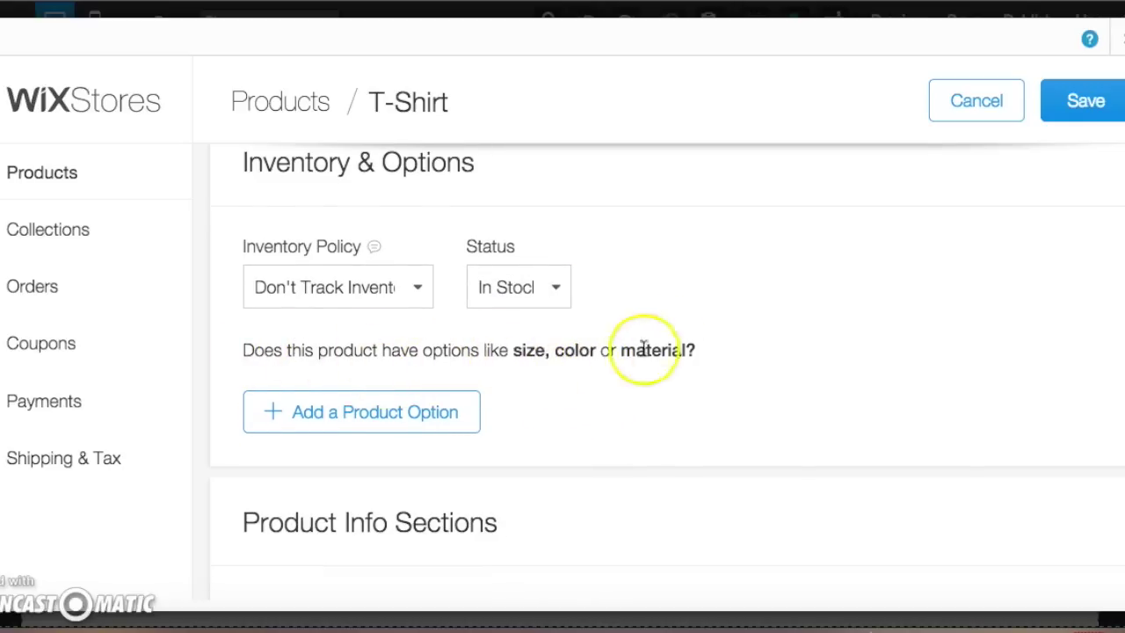
# Add a T-Shirt product option titled Color, displayed as color swatches.
pyautogui.click(402, 412)
pyautogui.scroll(-3, 439, 372)
pyautogui.scroll(-2, 464, 343)
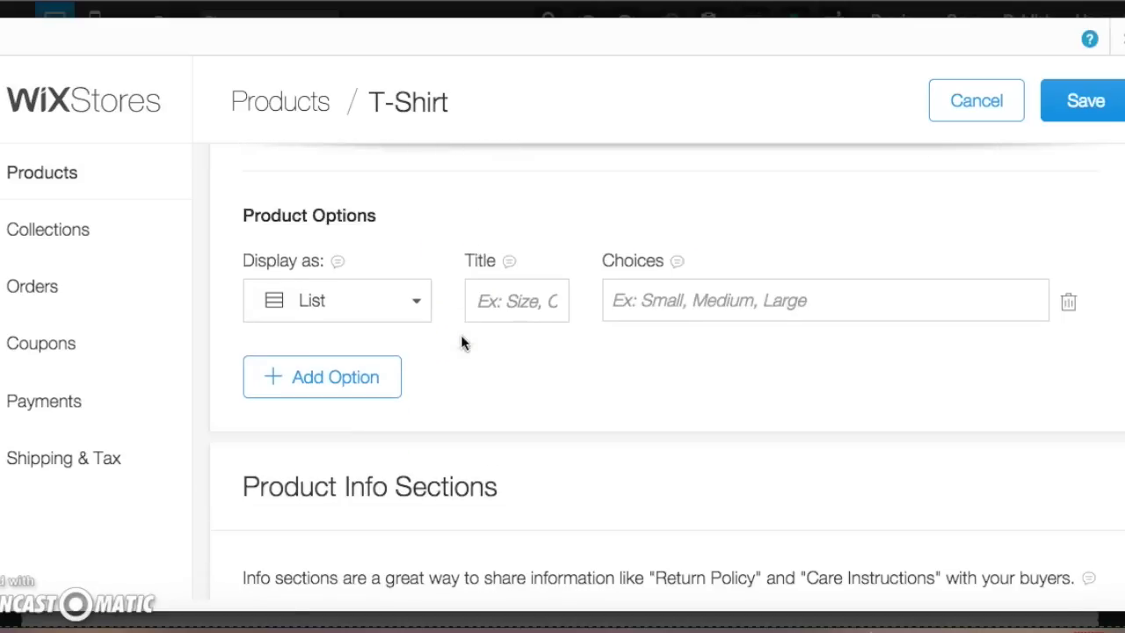
pyautogui.click(415, 303)
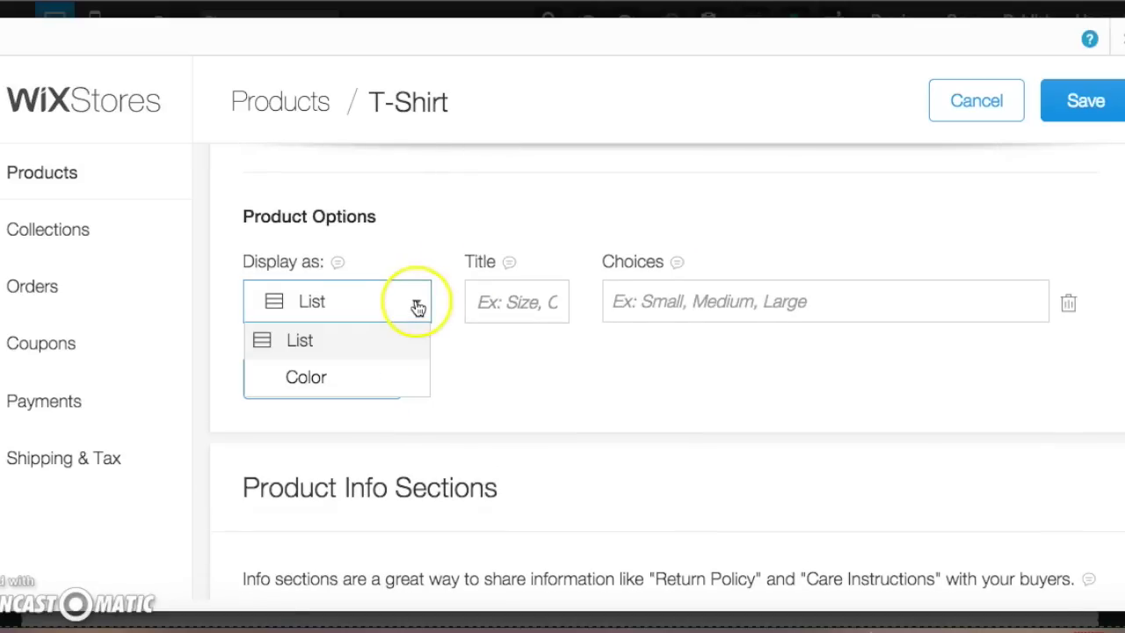
pyautogui.click(377, 377)
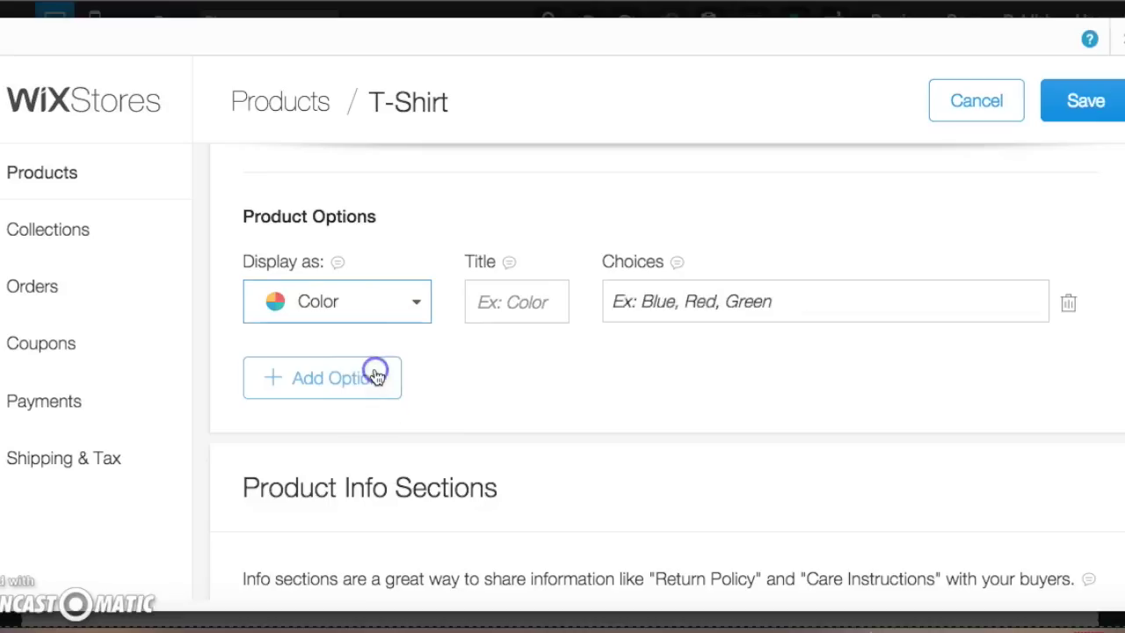
pyautogui.click(508, 309)
pyautogui.write('Color')
# Add Blue (medium blue), Red and bright Green as the Color choices.
pyautogui.click(754, 302)
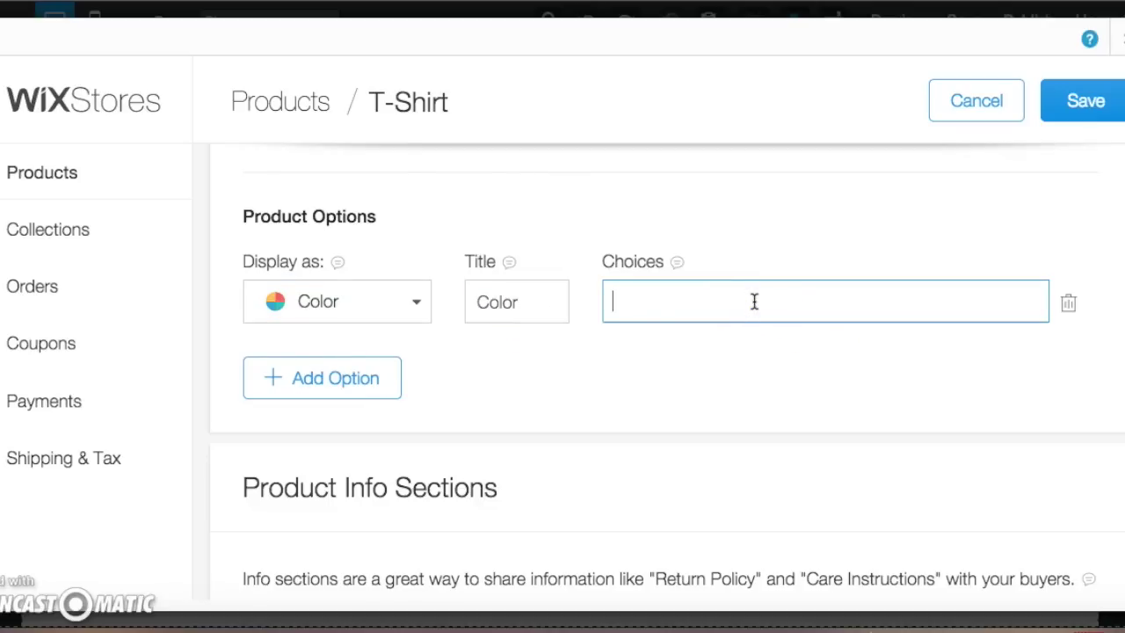
pyautogui.write('Blue')
pyautogui.click(736, 342)
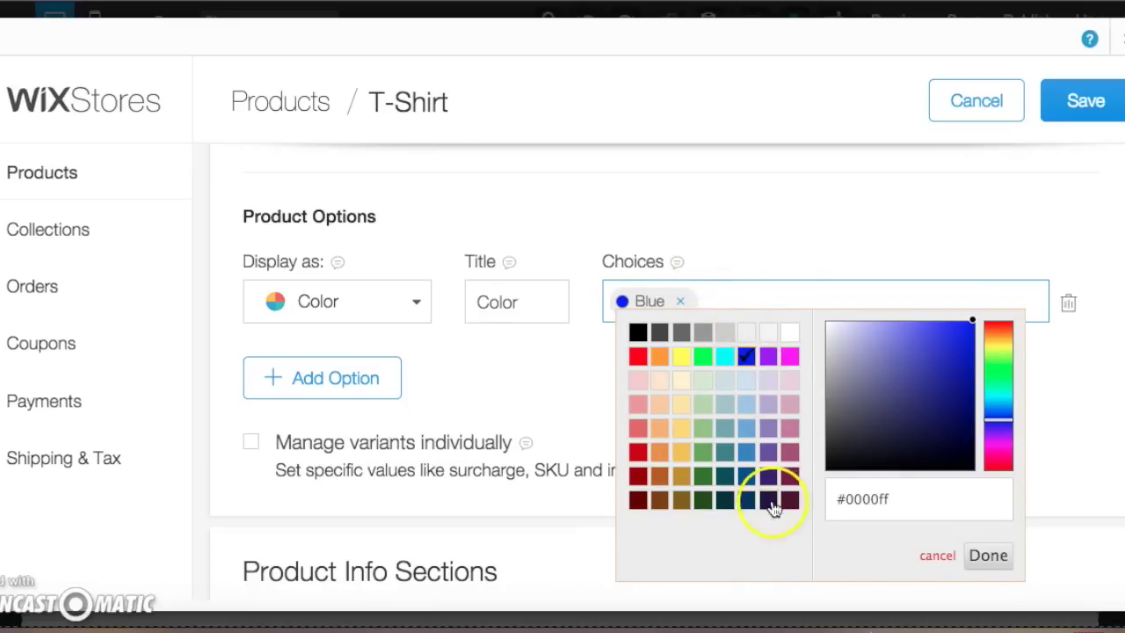
pyautogui.click(750, 453)
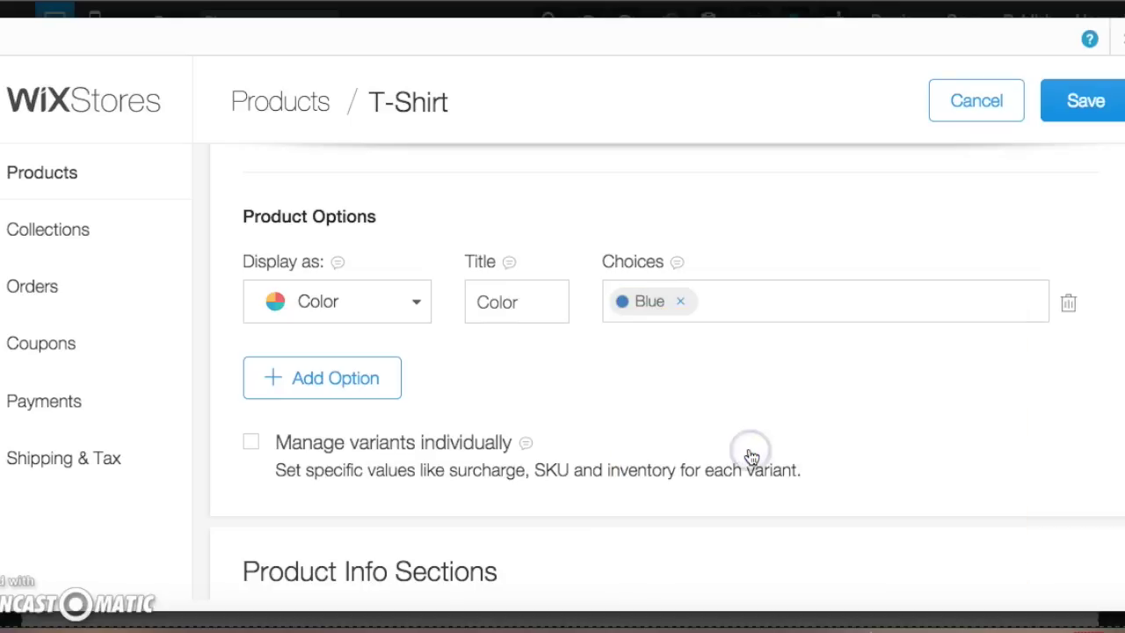
pyautogui.click(746, 300)
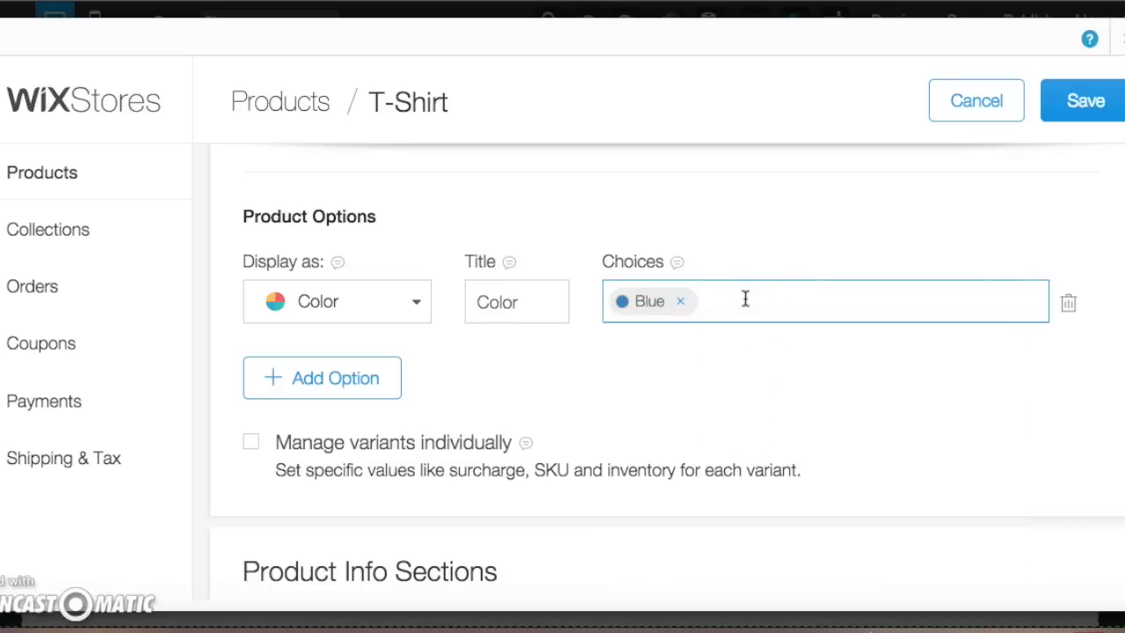
pyautogui.write('Rec')
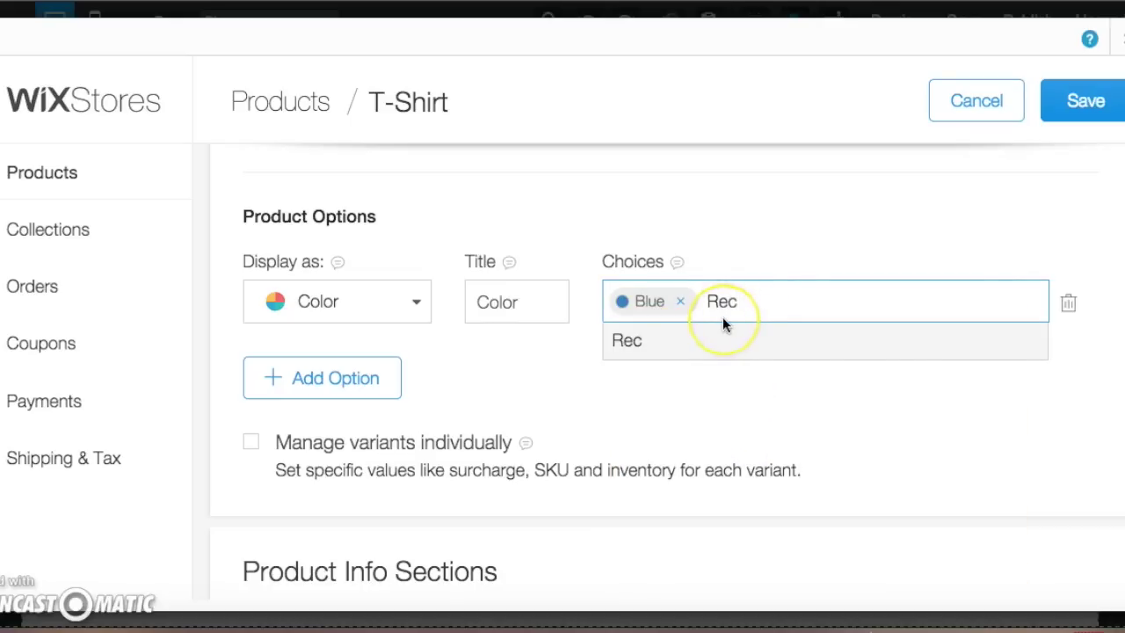
pyautogui.press('BackSpace')
pyautogui.write('d')
pyautogui.click(682, 340)
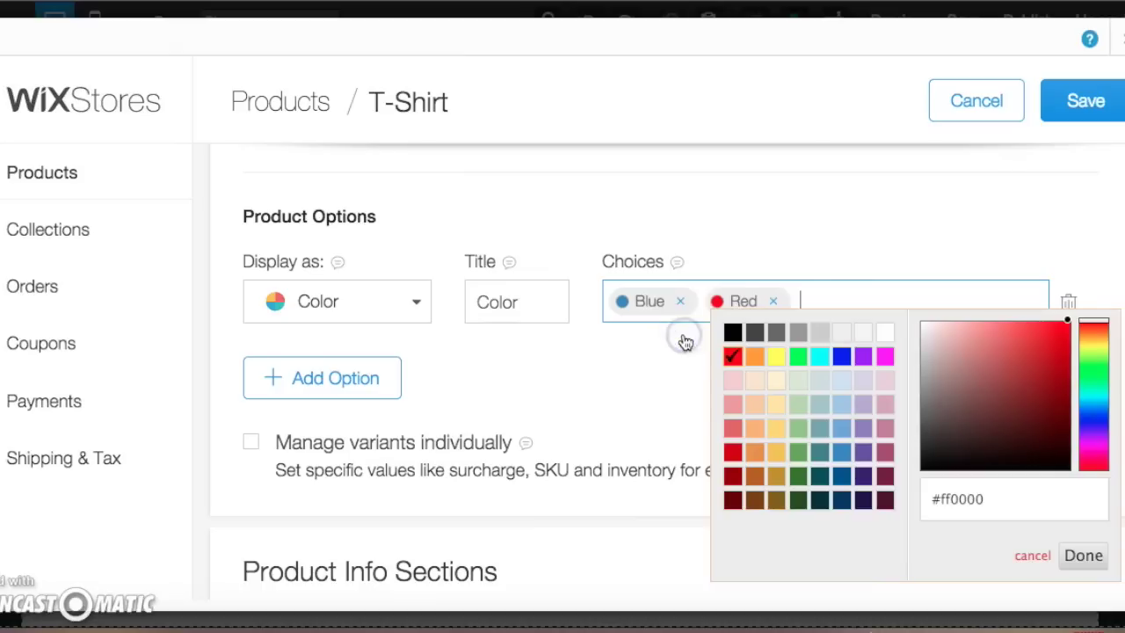
pyautogui.click(735, 360)
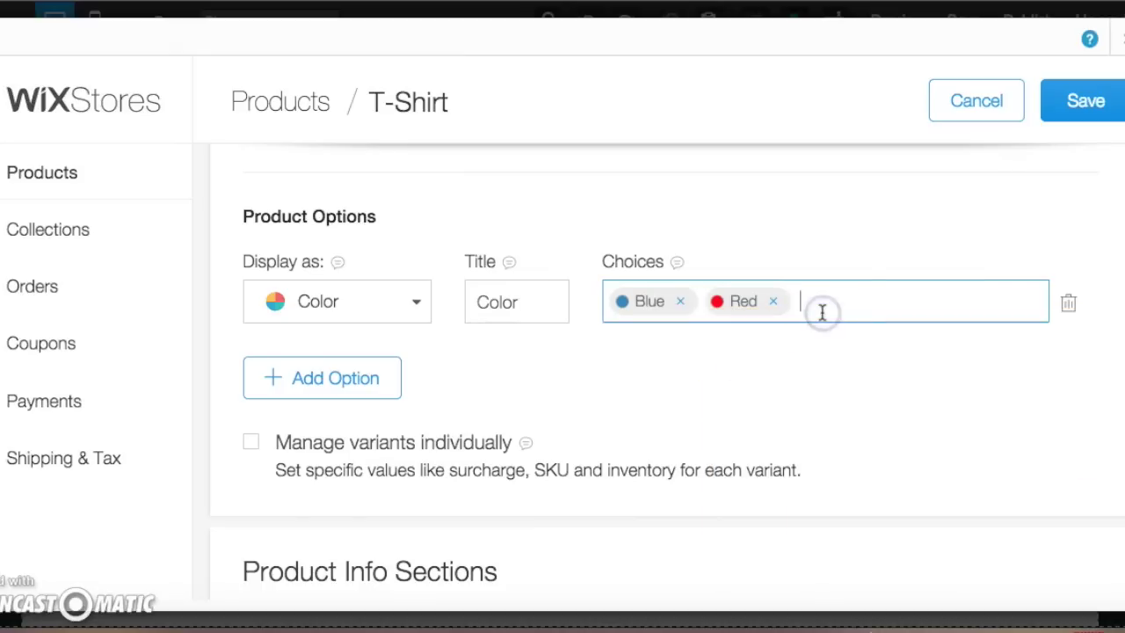
pyautogui.write('Green')
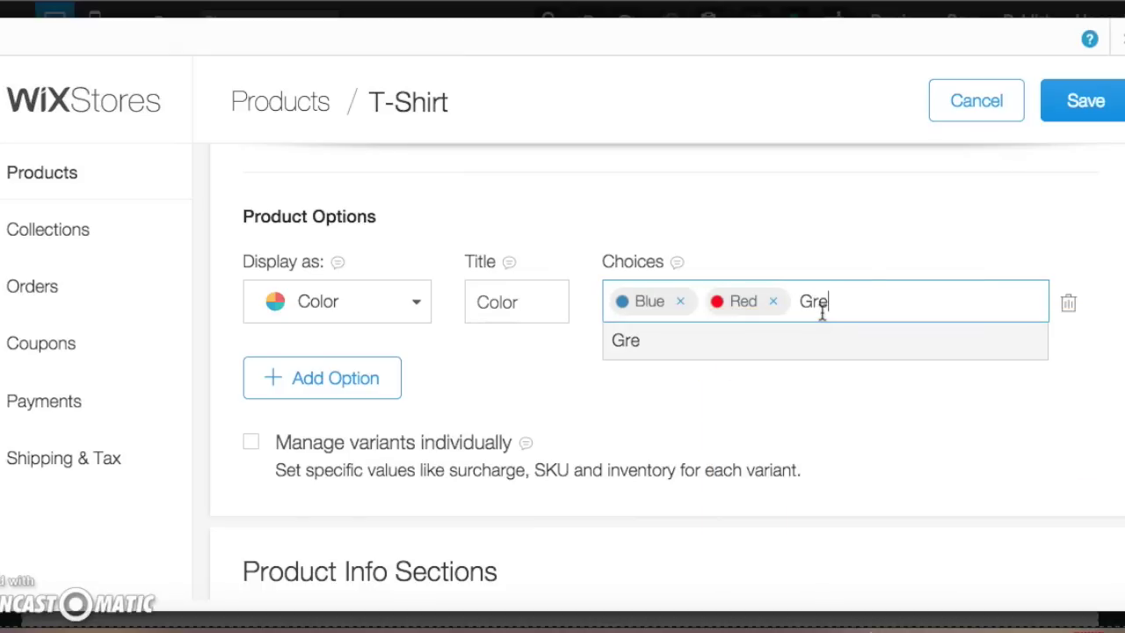
pyautogui.click(673, 347)
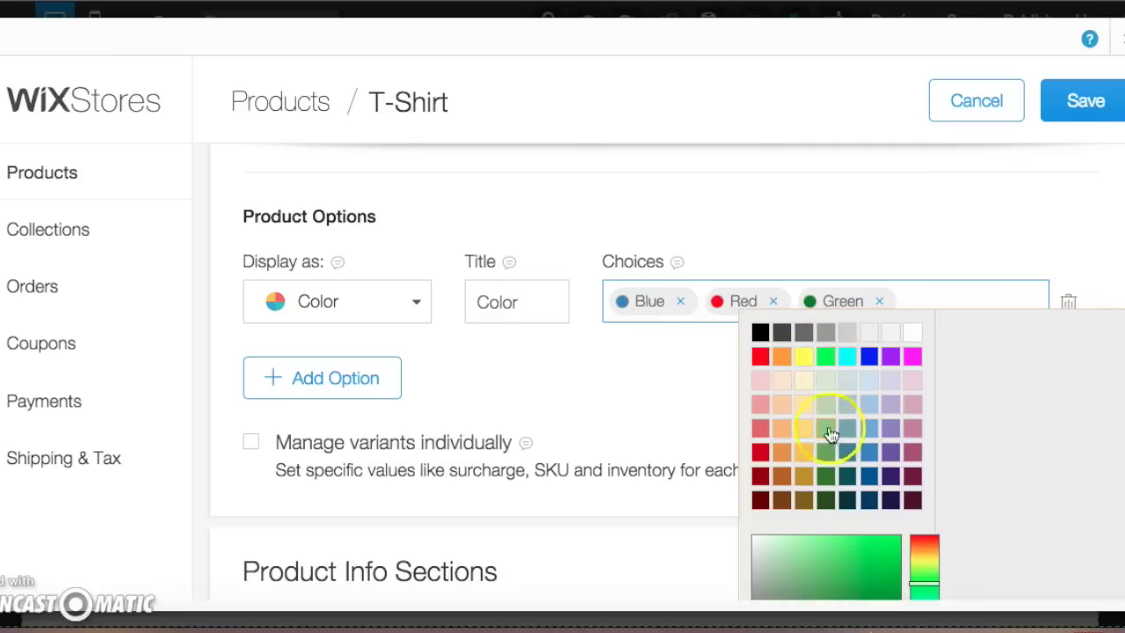
pyautogui.click(825, 356)
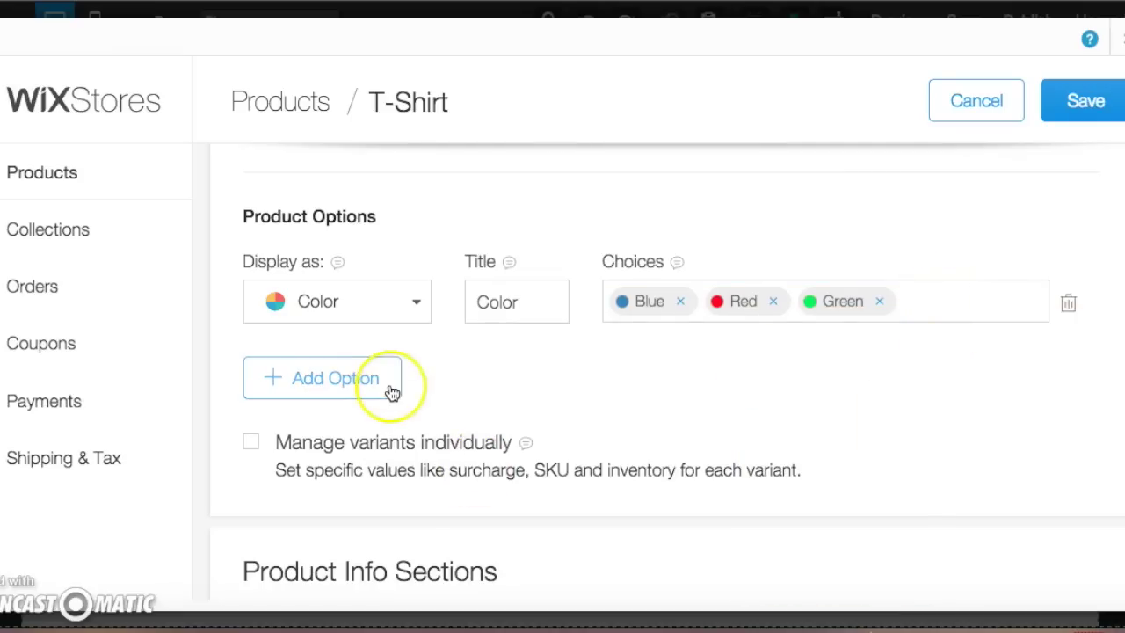
# Add a second option titled Size, displayed as a list.
pyautogui.click(359, 384)
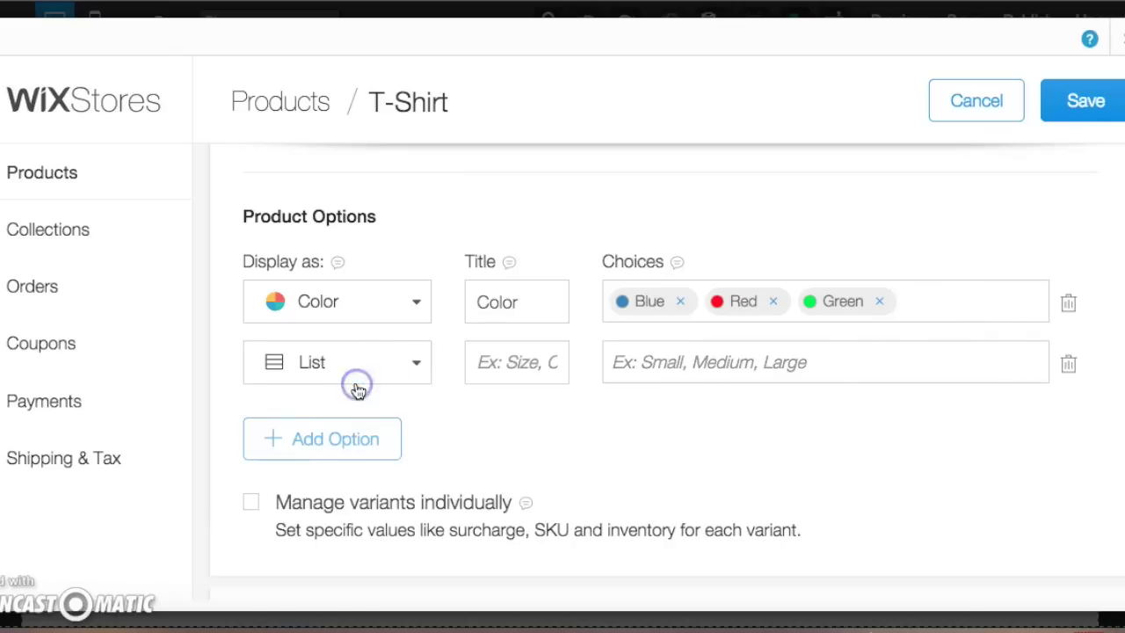
pyautogui.click(406, 365)
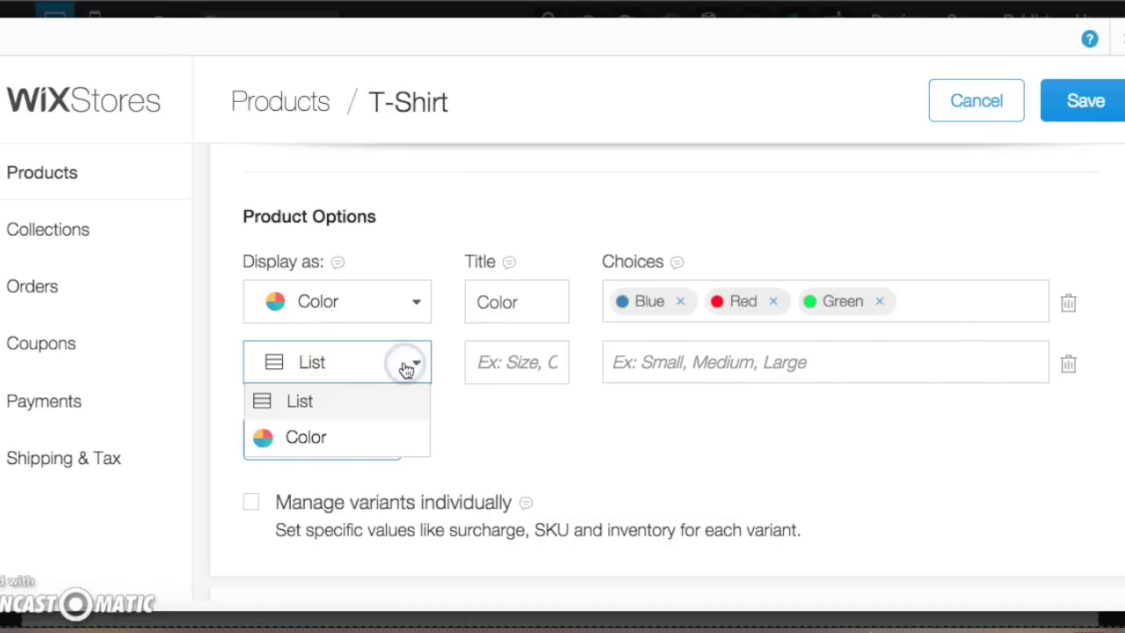
pyautogui.click(532, 368)
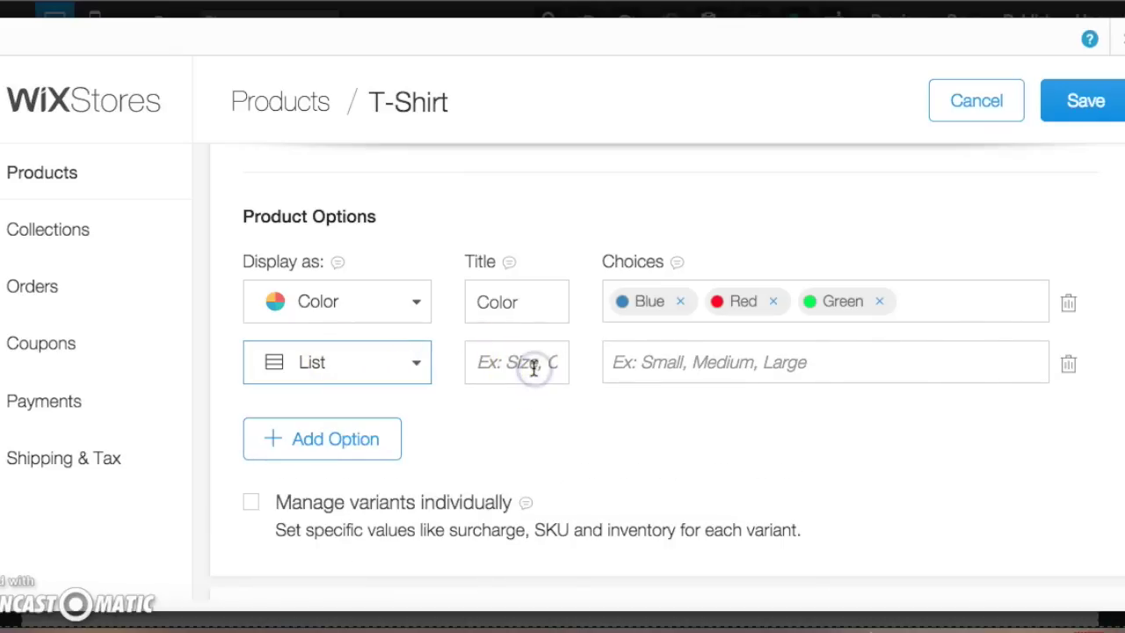
pyautogui.click(533, 368)
pyautogui.write('Size')
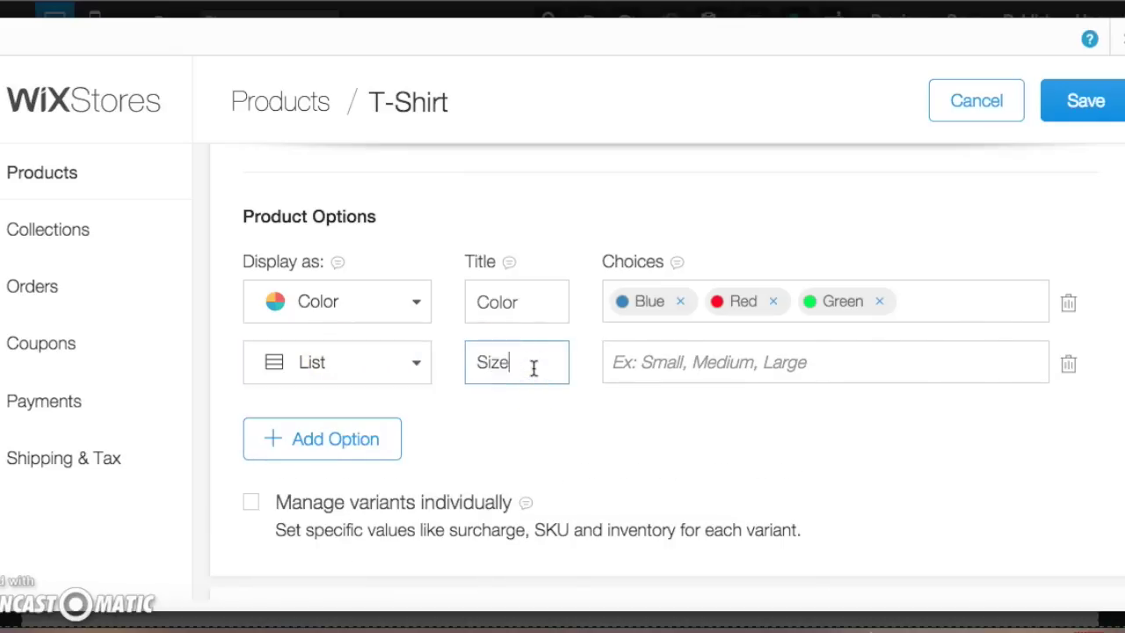
pyautogui.press('Tab')
# Add Small, Medium, Large and X-Large as the Size choices.
pyautogui.write('Small')
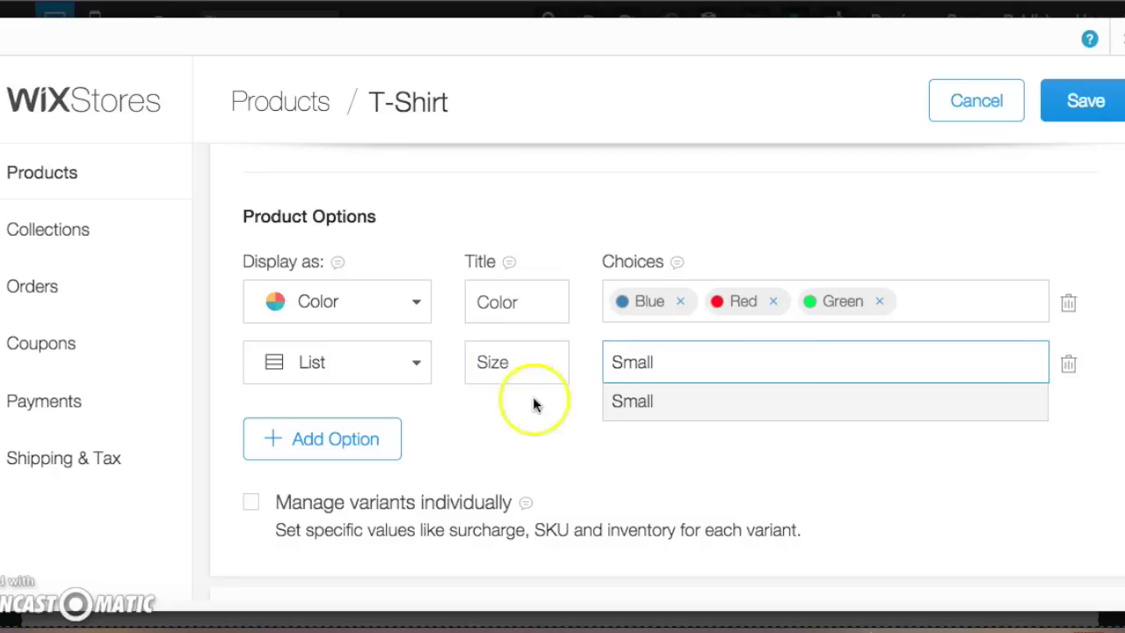
pyautogui.click(615, 399)
pyautogui.write('Medium')
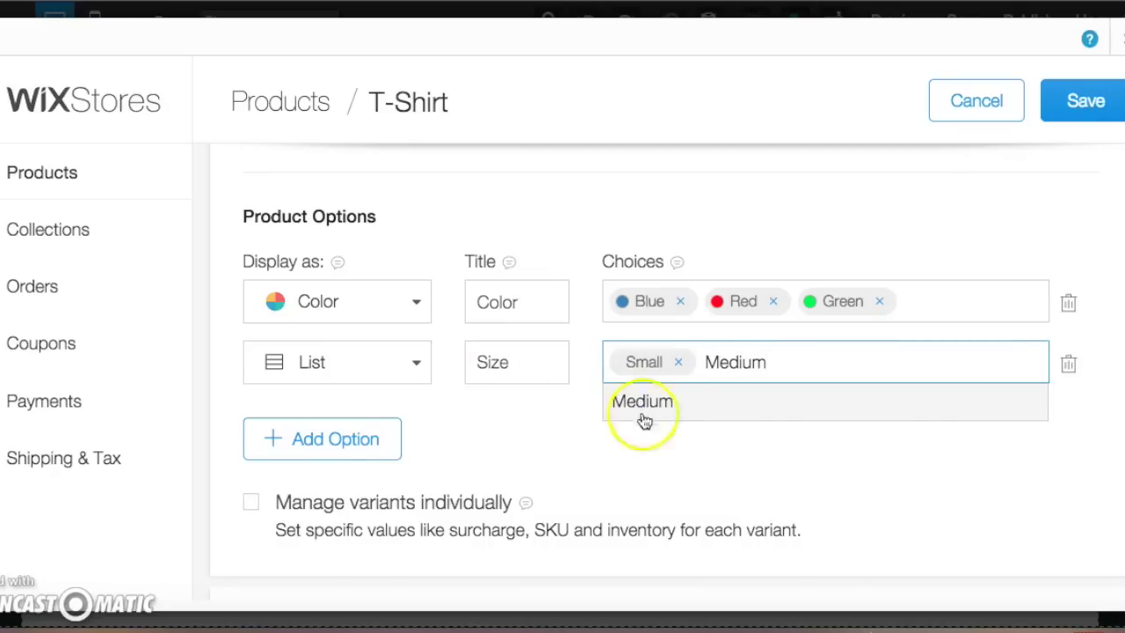
pyautogui.click(661, 406)
pyautogui.write('Large')
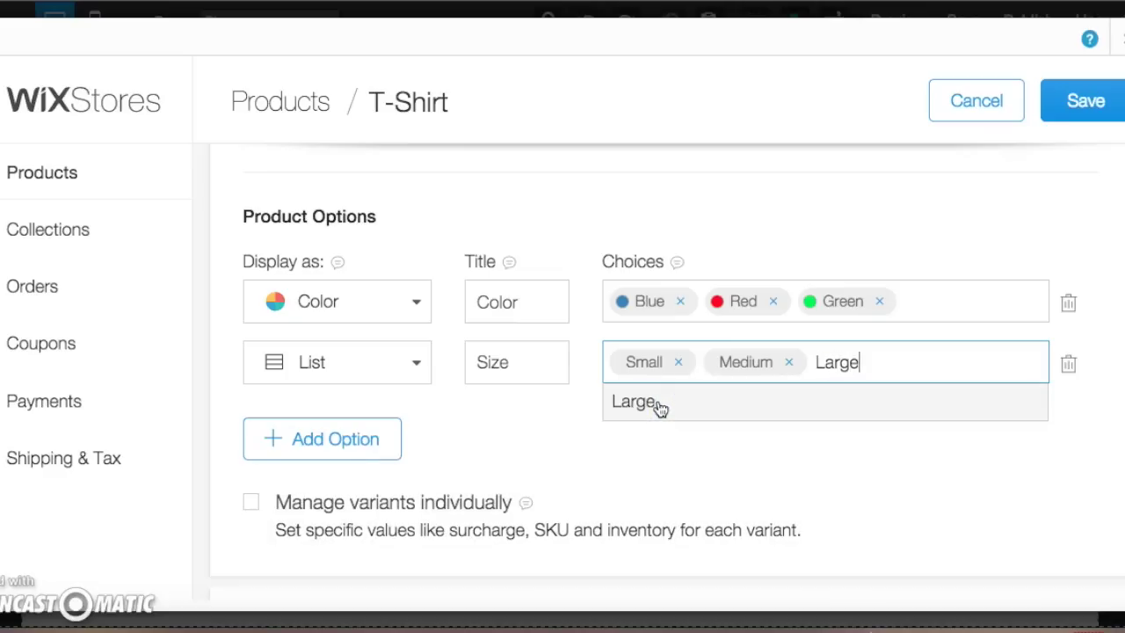
pyautogui.click(668, 413)
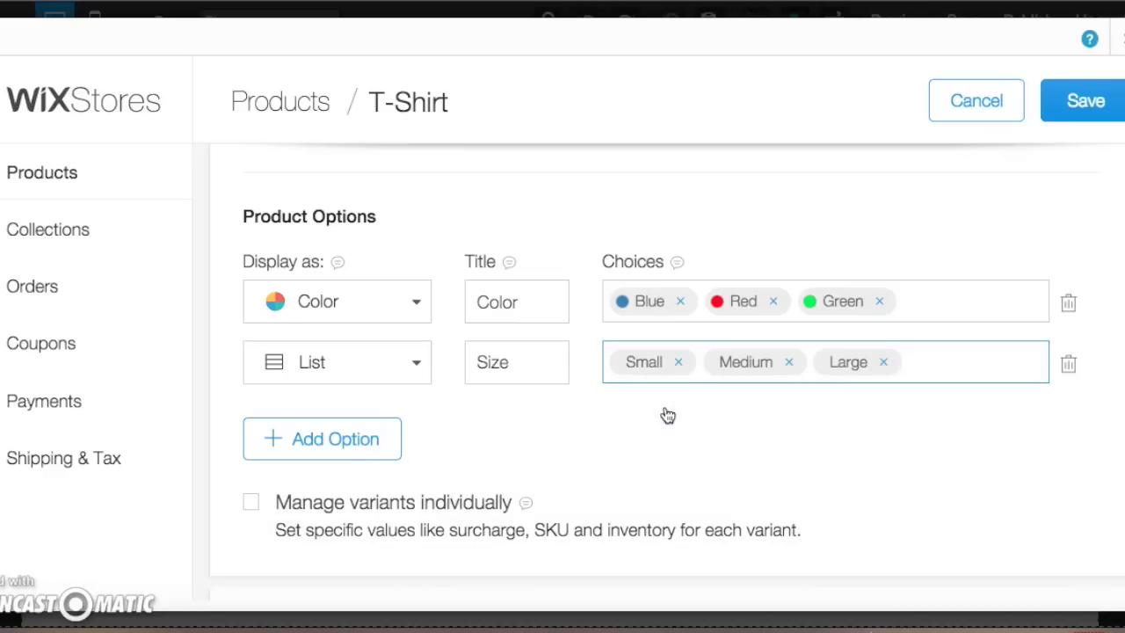
pyautogui.write('X')
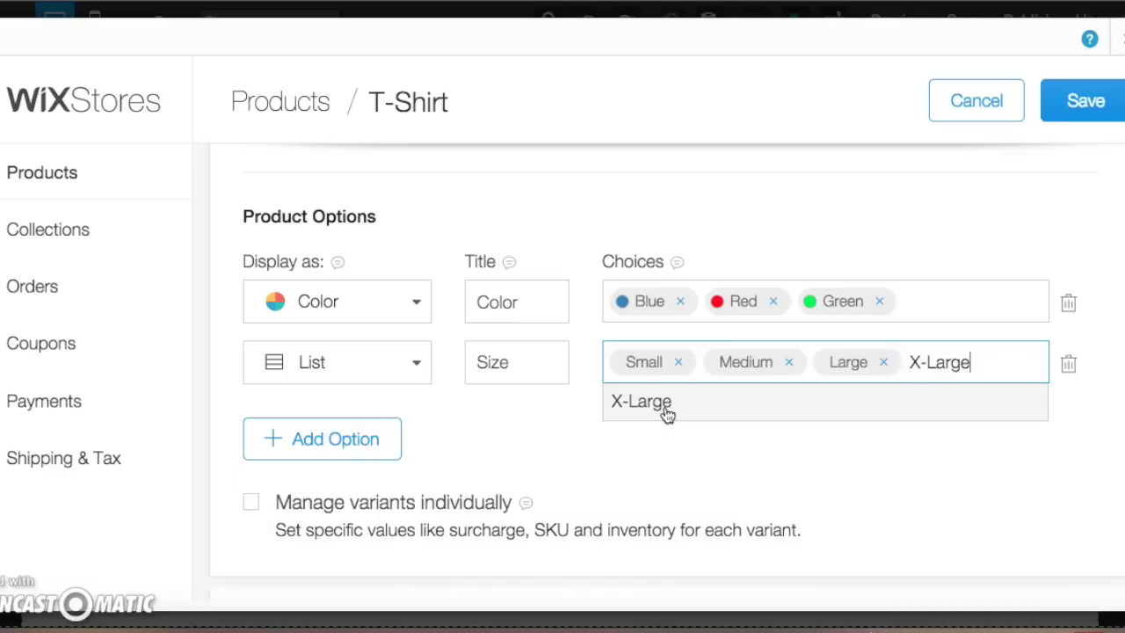
pyautogui.write('-Large')
pyautogui.click(661, 402)
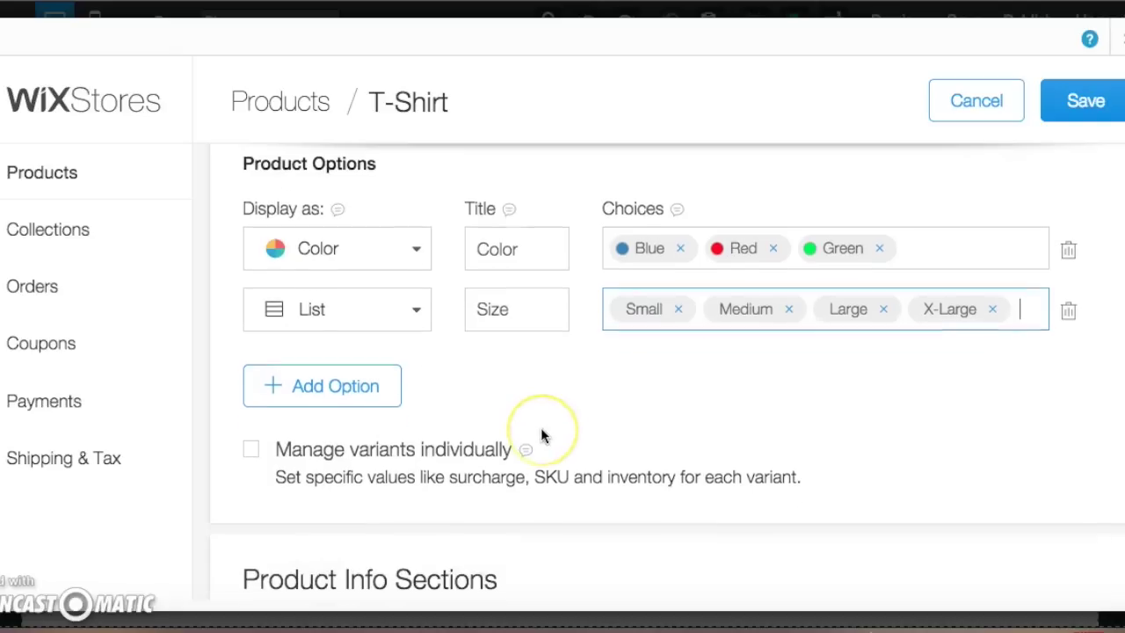
pyautogui.scroll(-1, 539, 431)
pyautogui.scroll(-4, 541, 433)
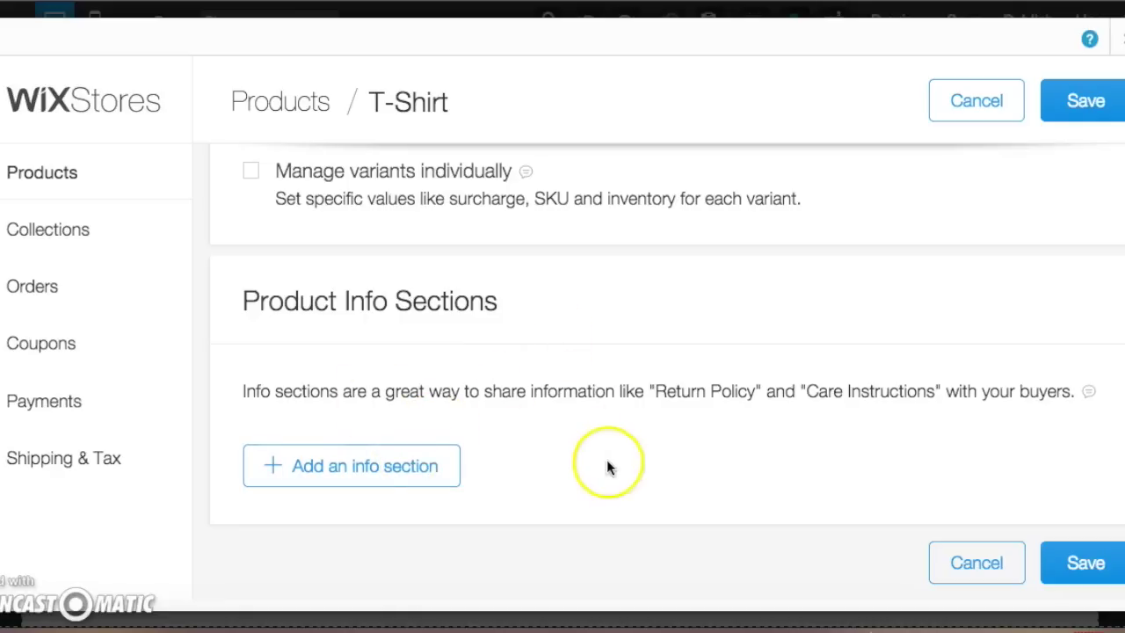
# Save the T-Shirt product with its Color and Size options.
pyautogui.click(1090, 559)
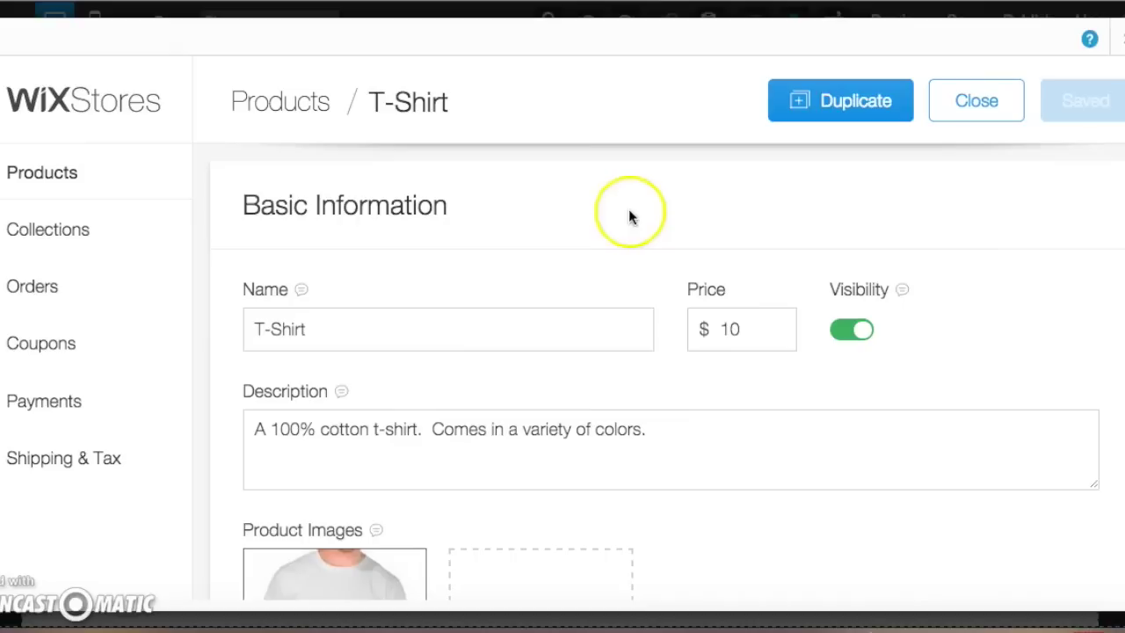
pyautogui.scroll(-7, 1033, 283)
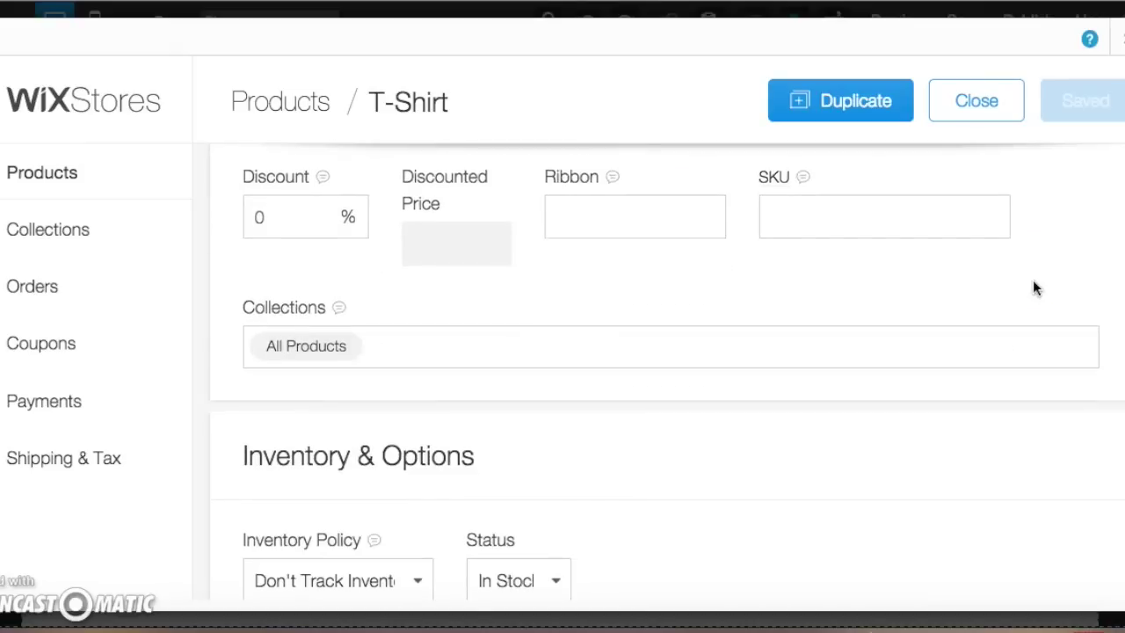
pyautogui.scroll(-8, 1034, 287)
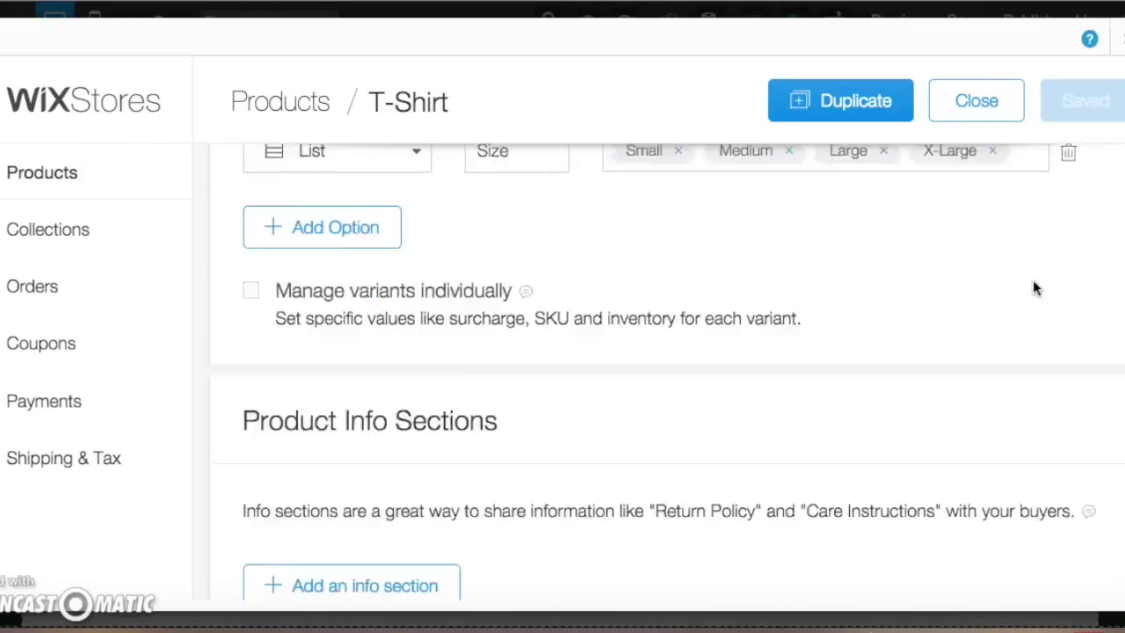
pyautogui.scroll(15, 1033, 279)
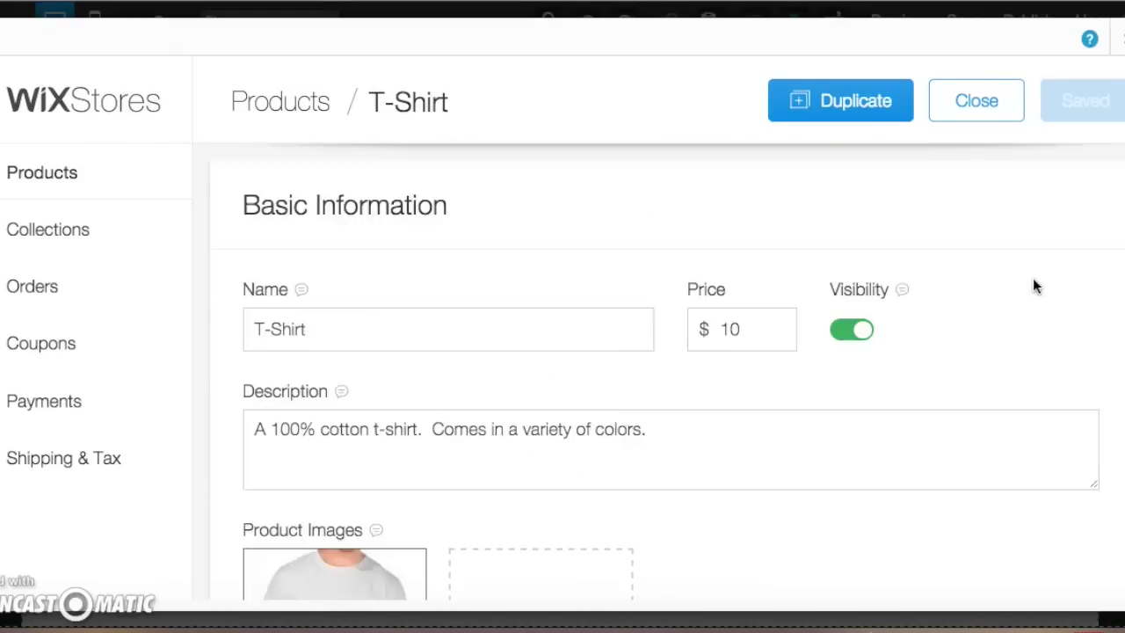
pyautogui.click(1015, 305)
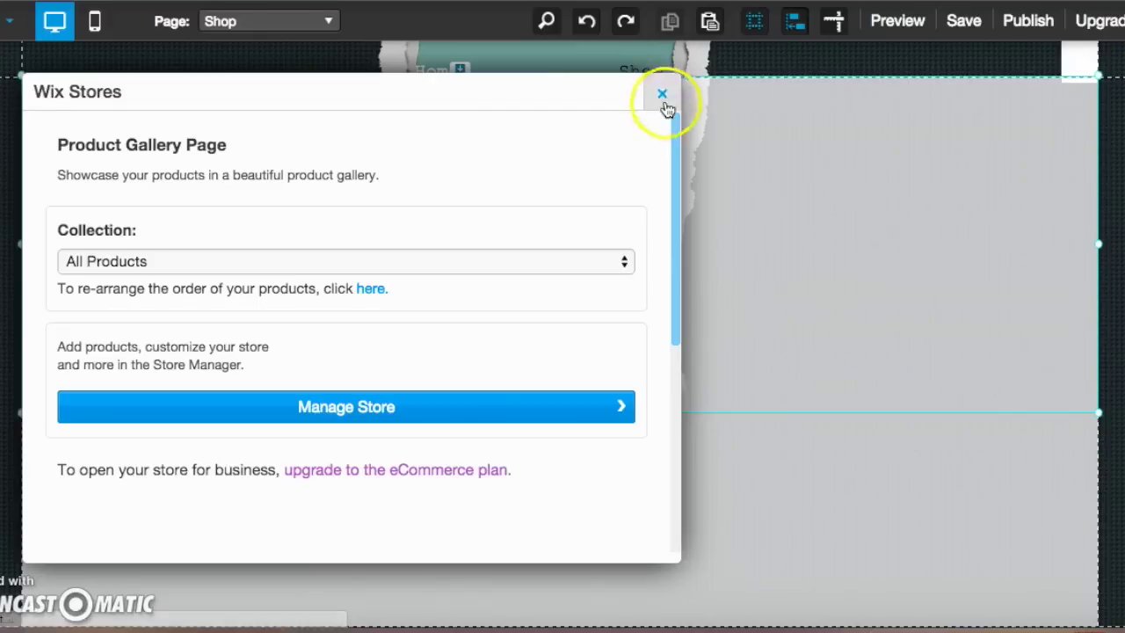
# Close Store Manager and open the shop's App Settings to reach the Products list.
pyautogui.click(664, 95)
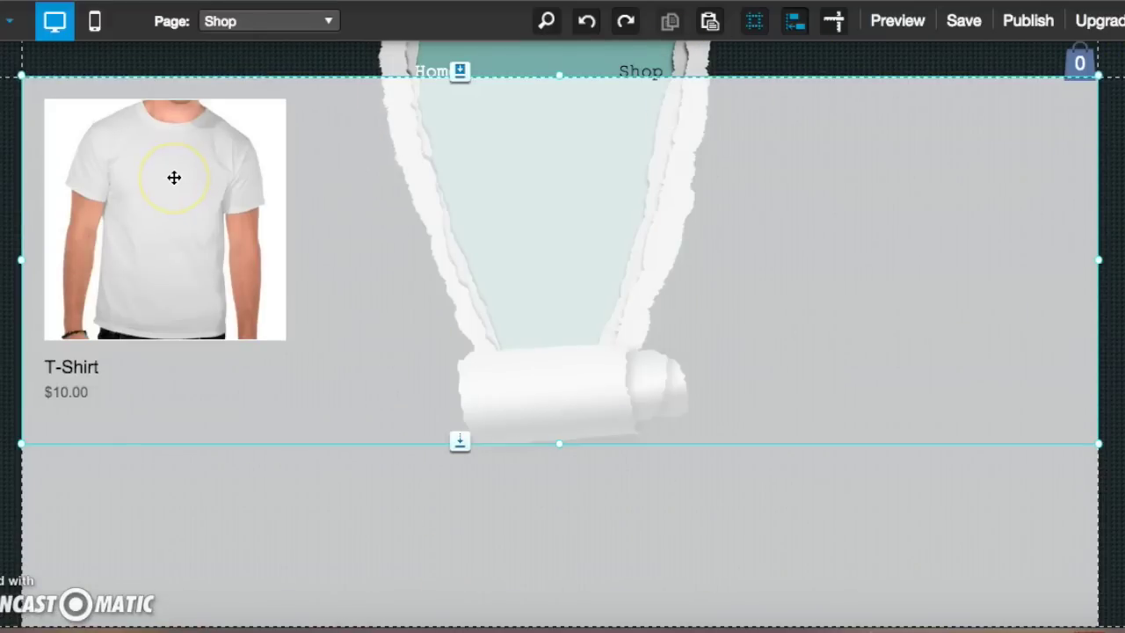
pyautogui.click(479, 262)
pyautogui.click(554, 303)
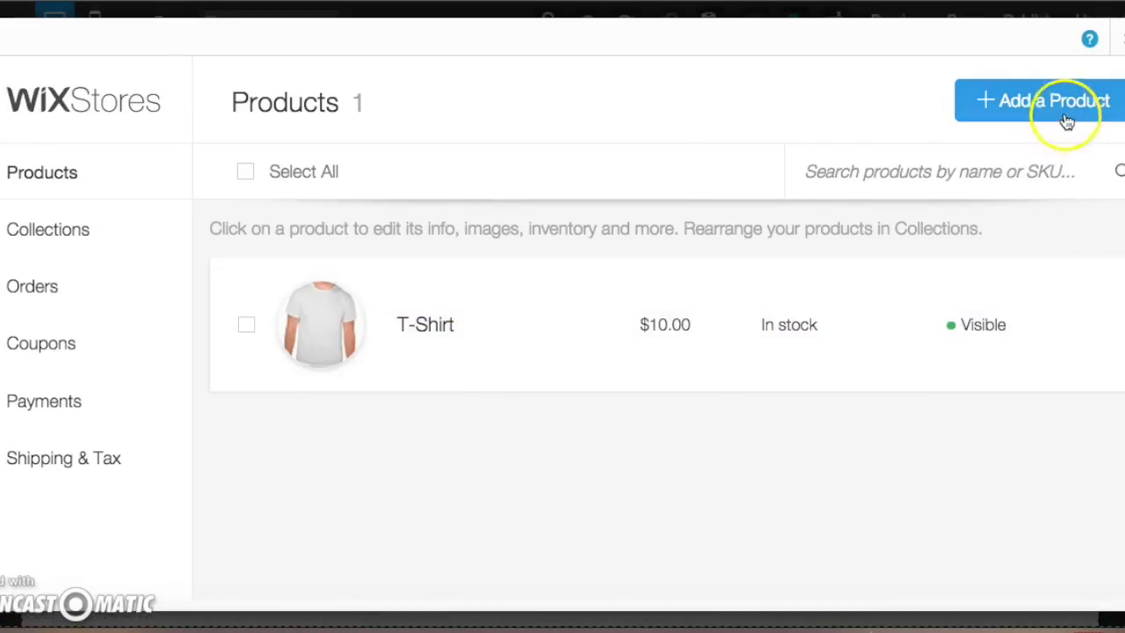
# Create a new product named Sweat Pants priced at $20.
pyautogui.click(1066, 121)
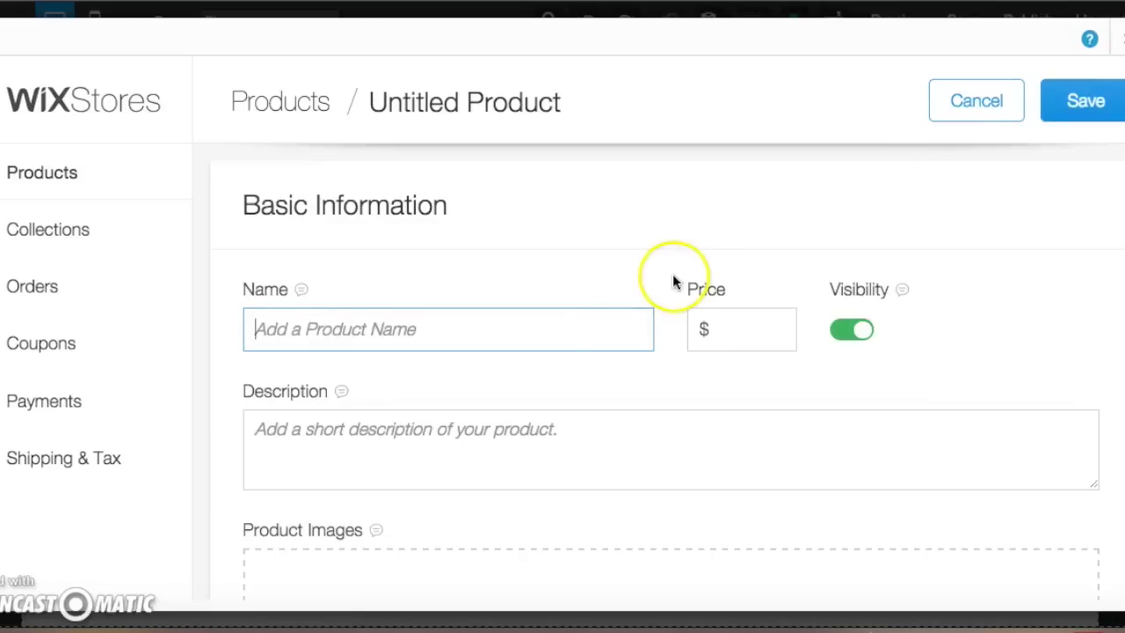
pyautogui.write('Sweat Pants')
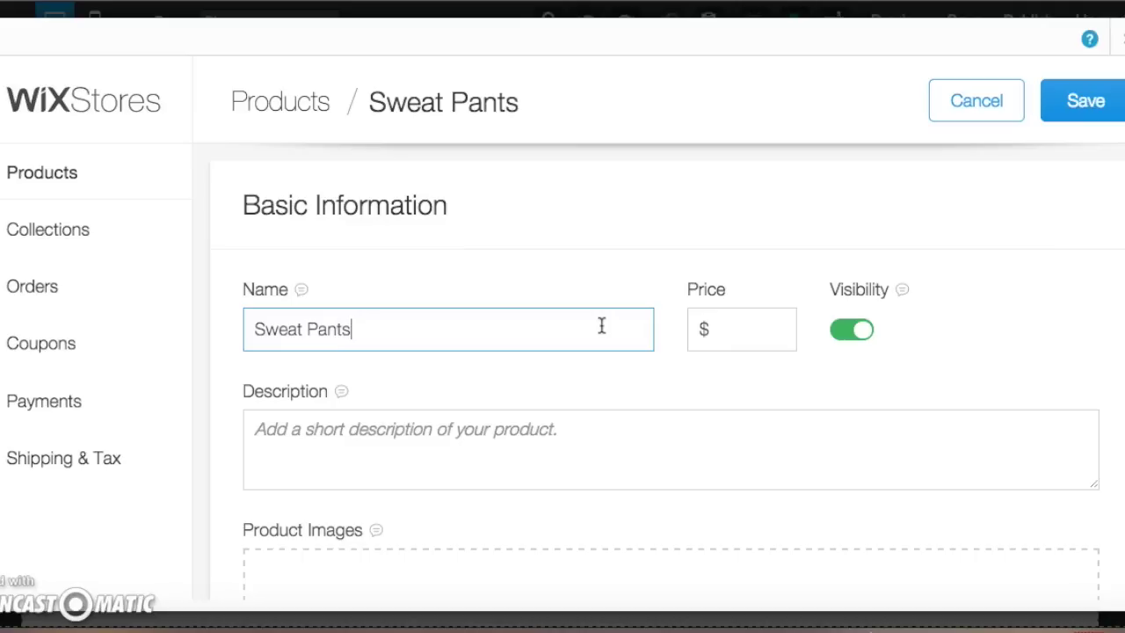
pyautogui.click(775, 332)
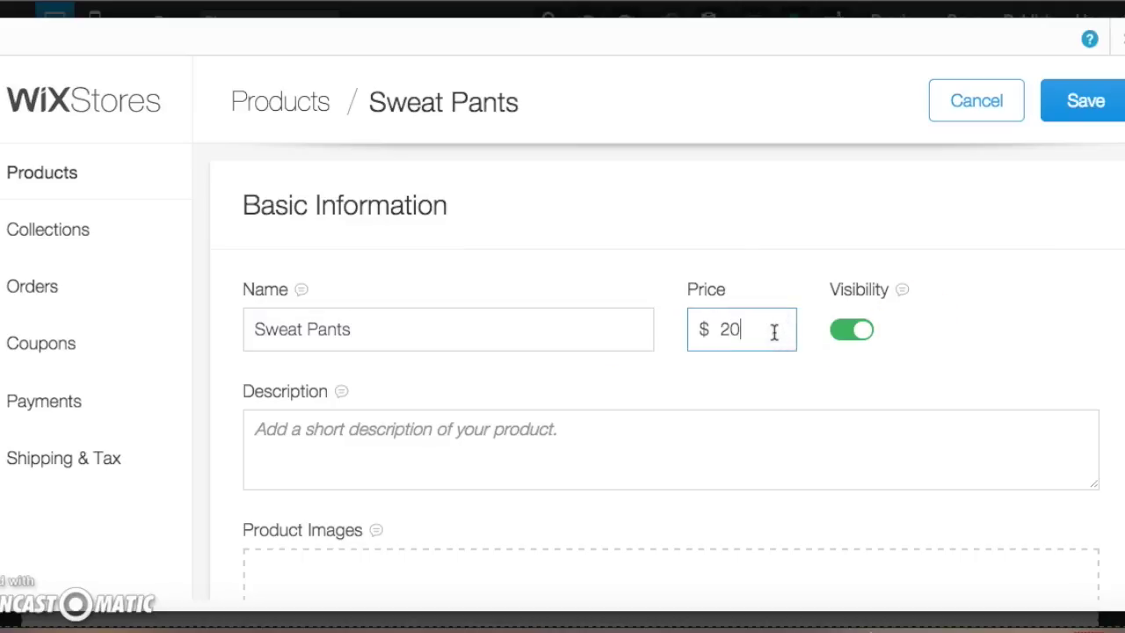
pyautogui.scroll(-3, 670, 459)
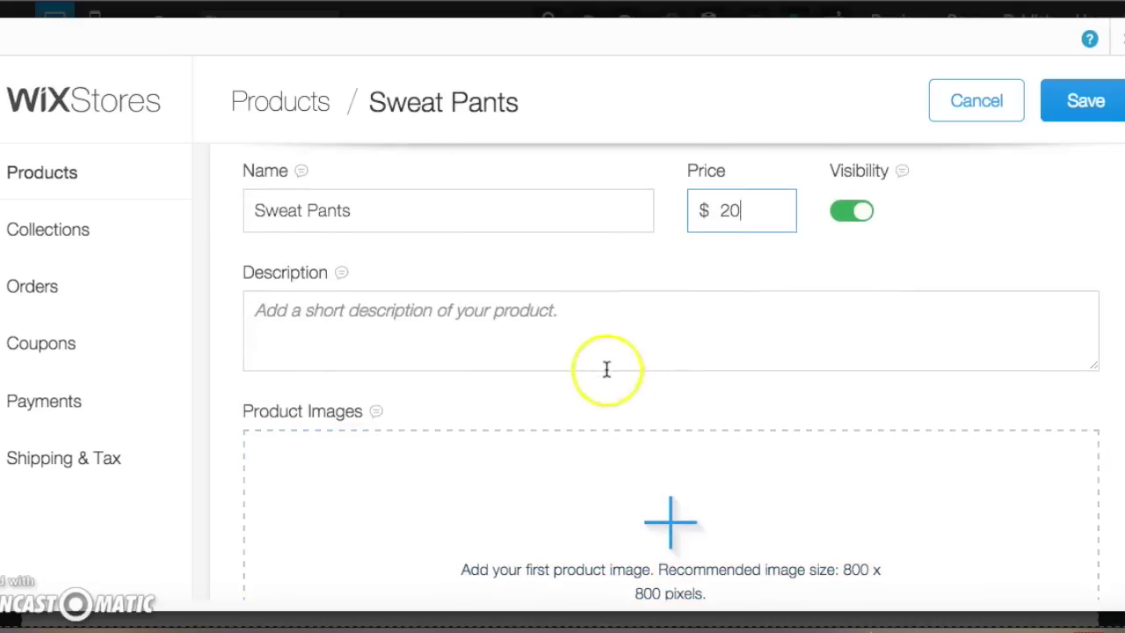
pyautogui.scroll(-2, 607, 378)
# Set the sweatpants photo from the Clothing Store folder as its main image.
pyautogui.click(664, 416)
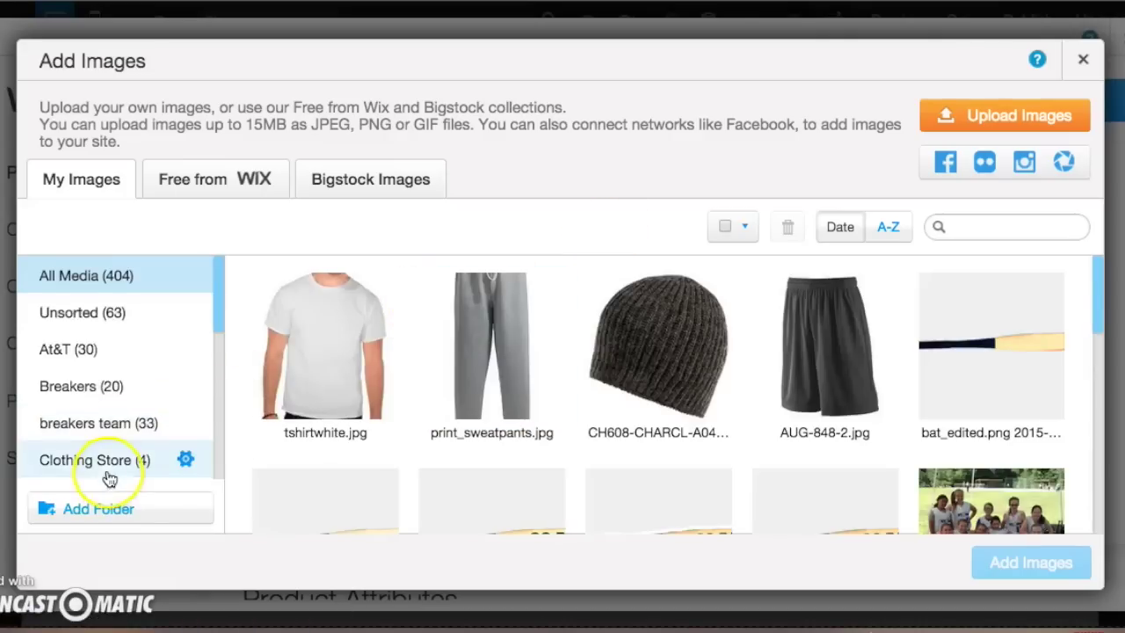
pyautogui.click(106, 466)
pyautogui.doubleClick(440, 362)
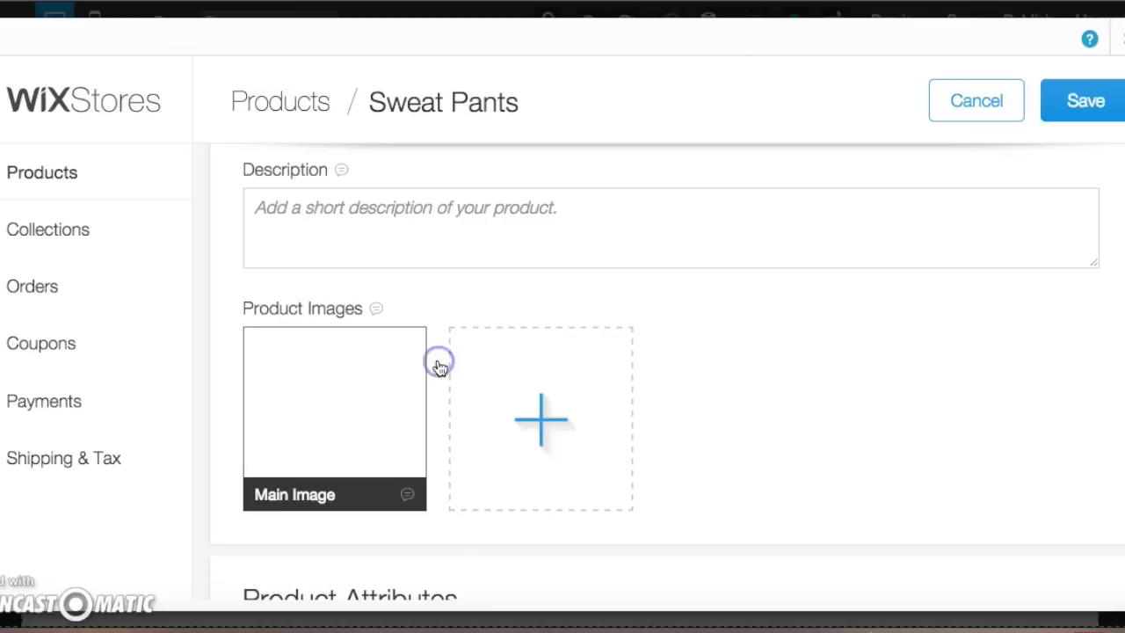
pyautogui.scroll(-3, 751, 319)
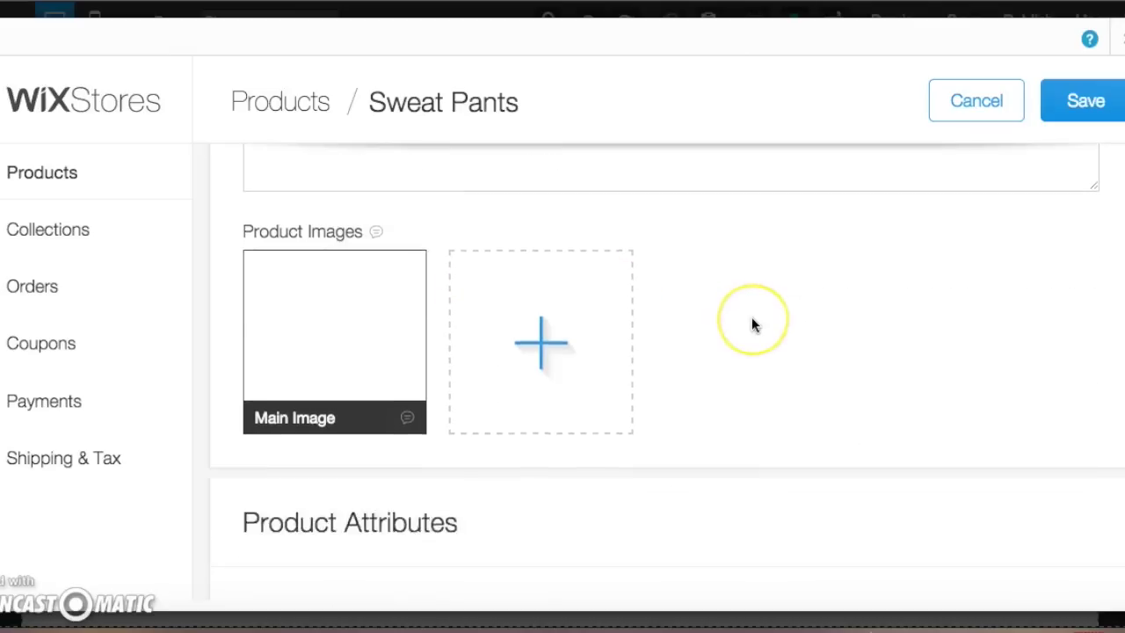
pyautogui.click(733, 314)
pyautogui.scroll(-3, 733, 317)
pyautogui.scroll(-9, 735, 318)
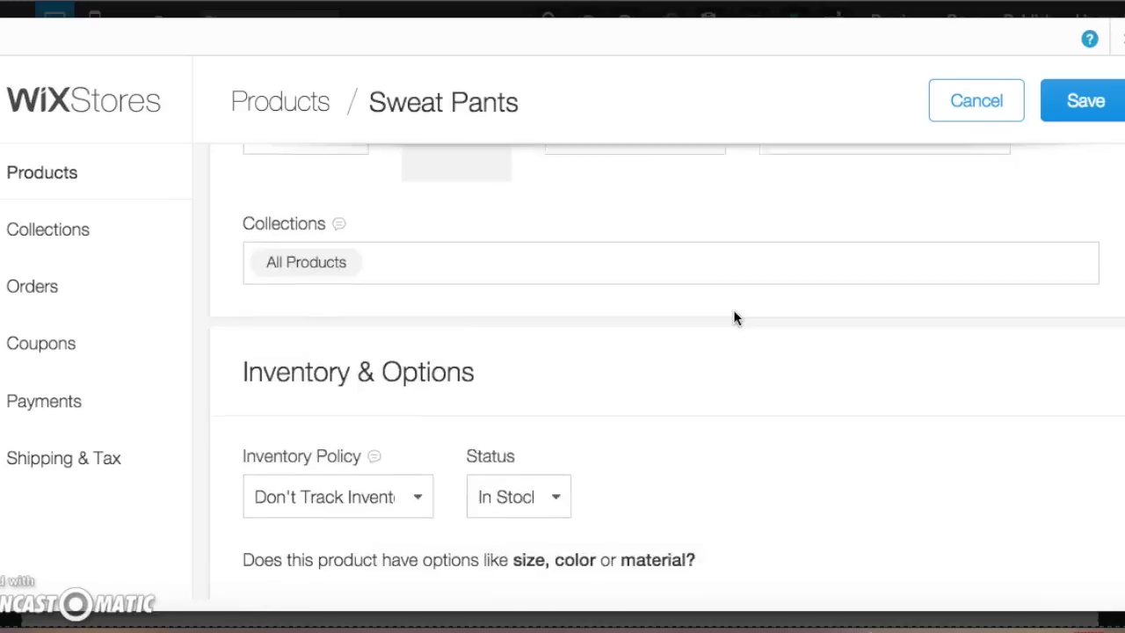
pyautogui.scroll(-2, 736, 318)
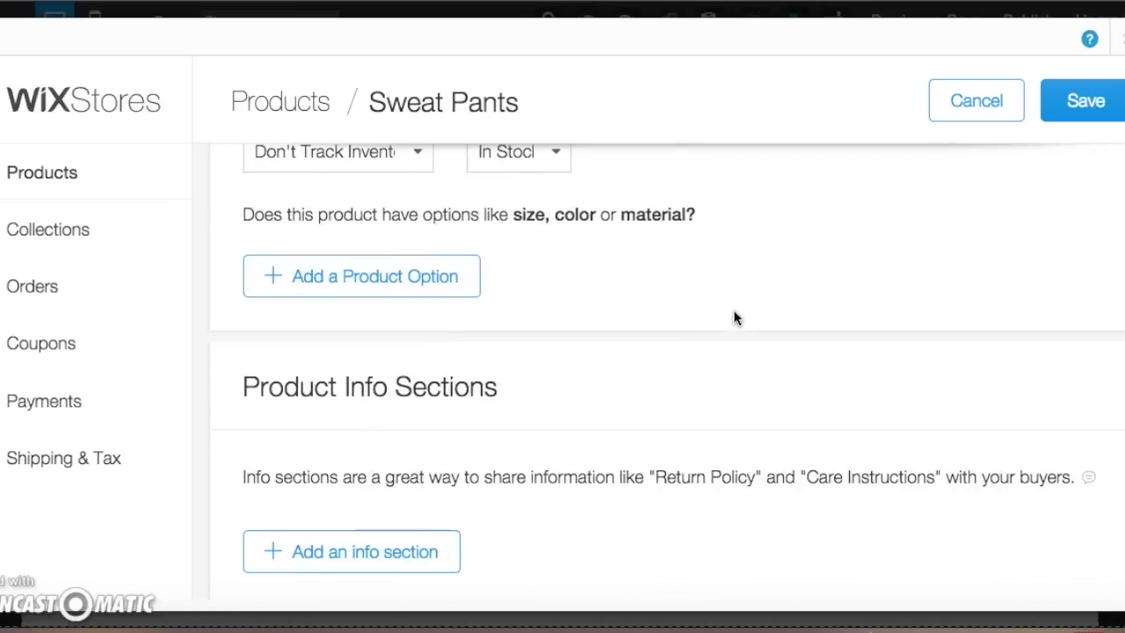
# Add a Color option shown as swatches, with Grey and Black choices.
pyautogui.click(419, 276)
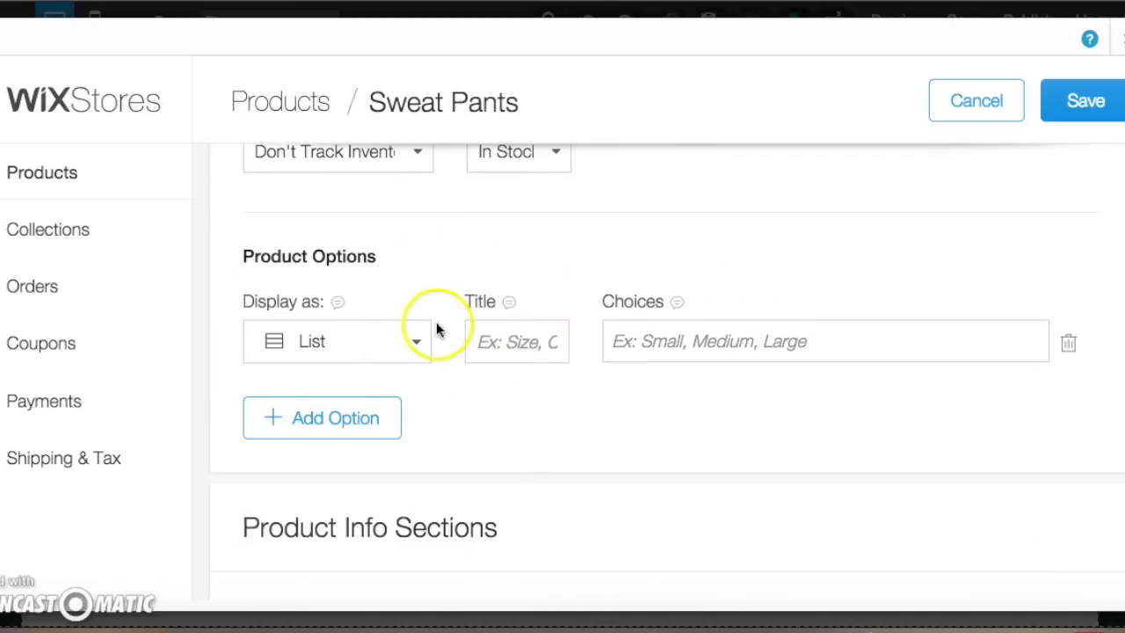
pyautogui.click(378, 343)
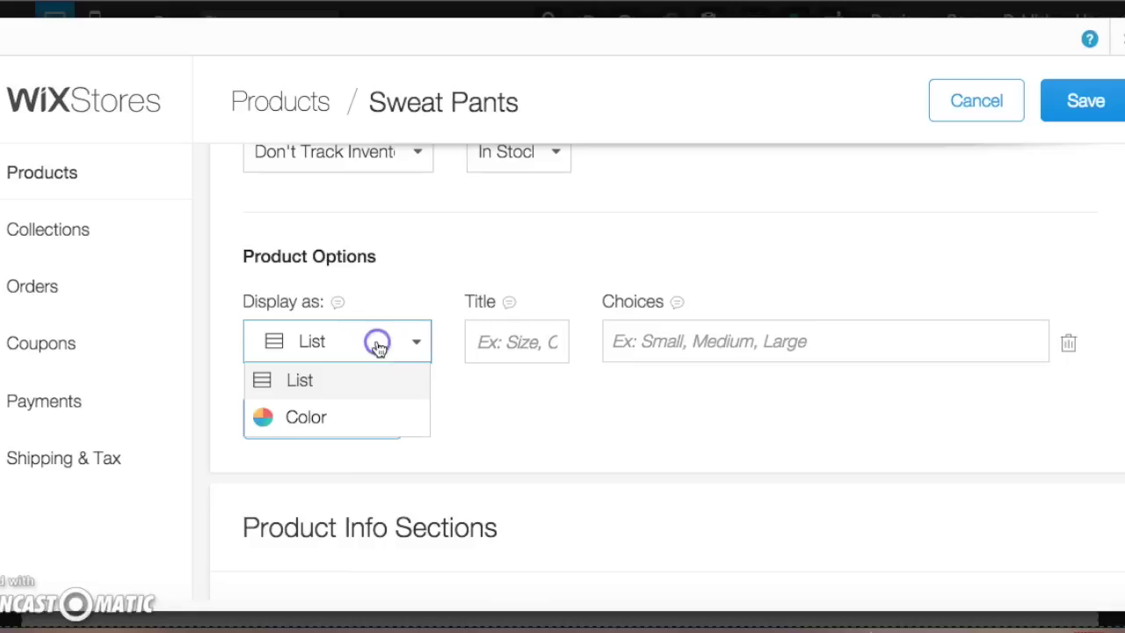
pyautogui.click(366, 410)
pyautogui.click(546, 341)
pyautogui.write('Color')
pyautogui.click(766, 349)
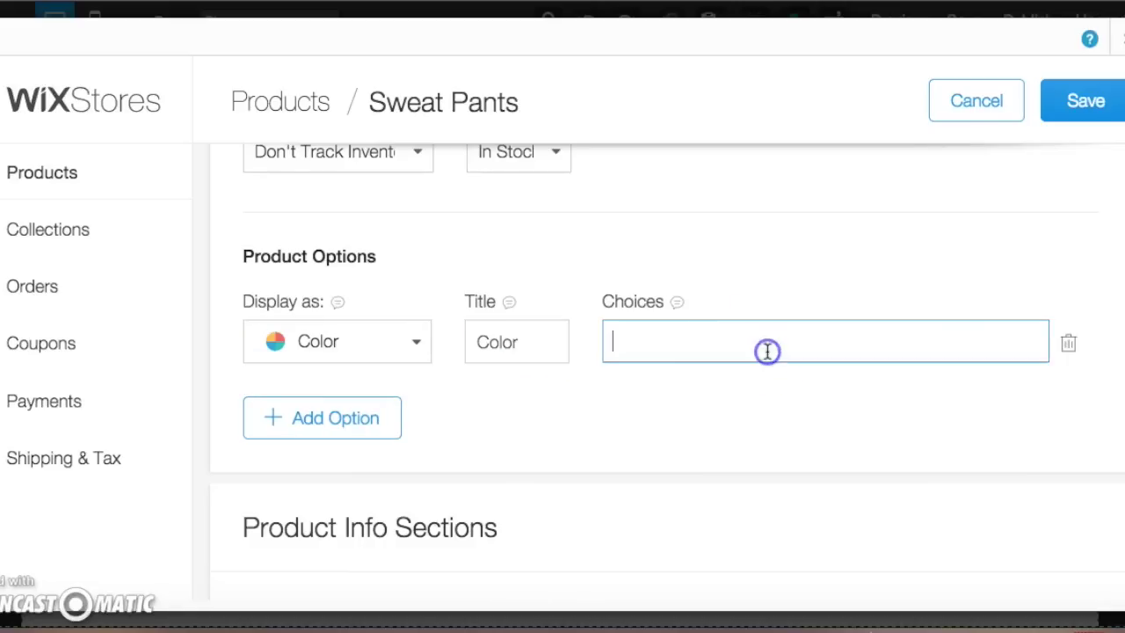
pyautogui.write('Grey')
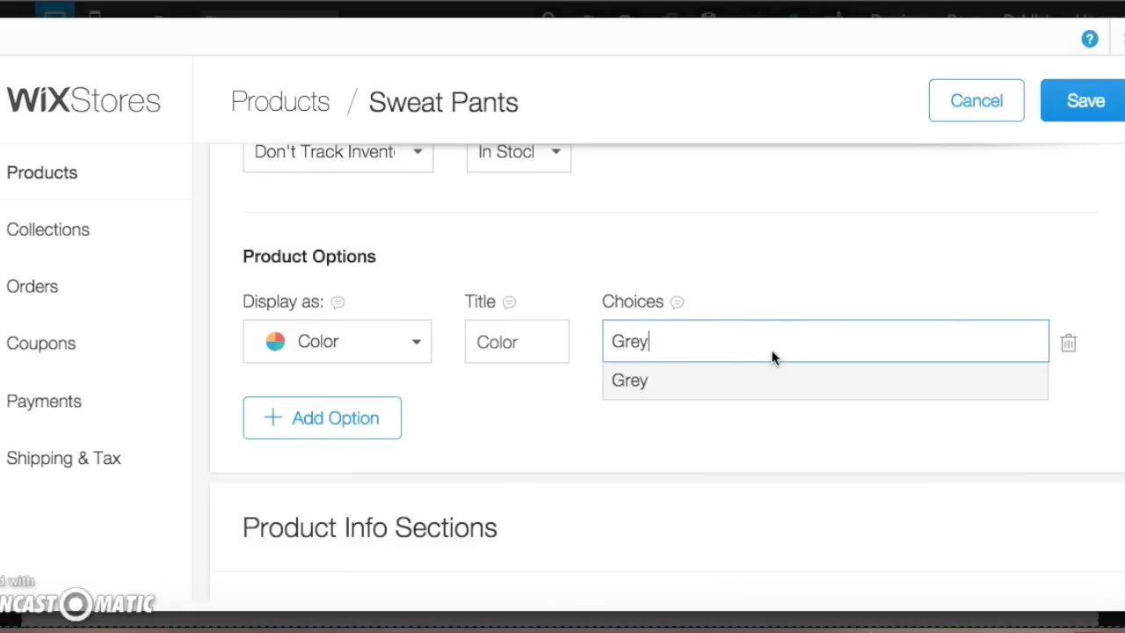
pyautogui.click(730, 387)
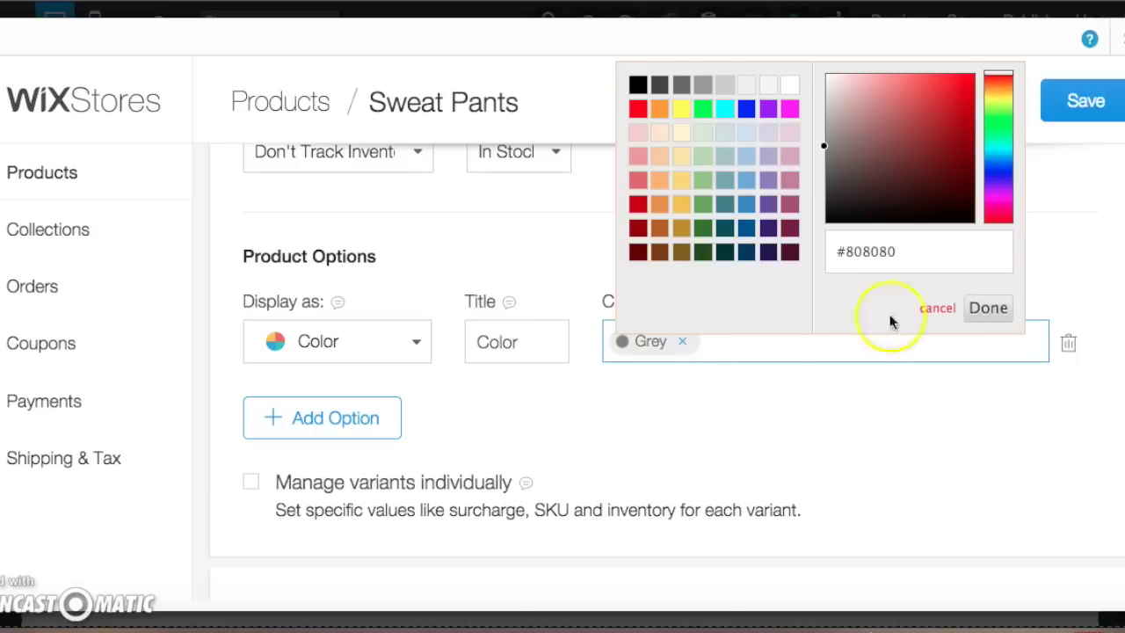
pyautogui.click(988, 308)
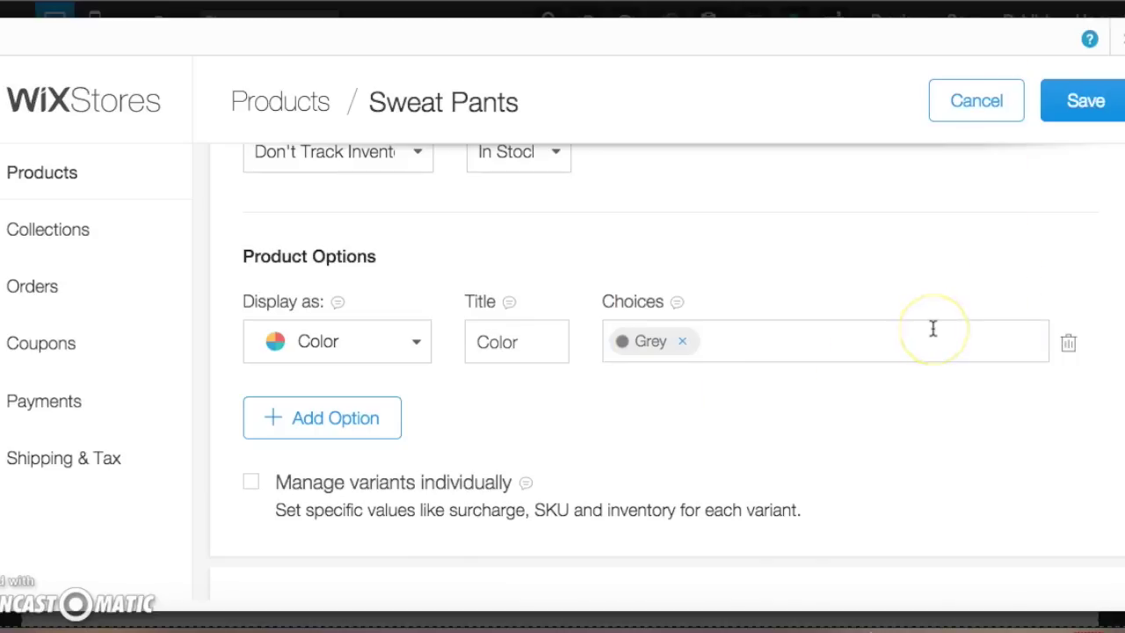
pyautogui.click(869, 329)
pyautogui.write('Black')
pyautogui.click(800, 385)
pyautogui.click(502, 408)
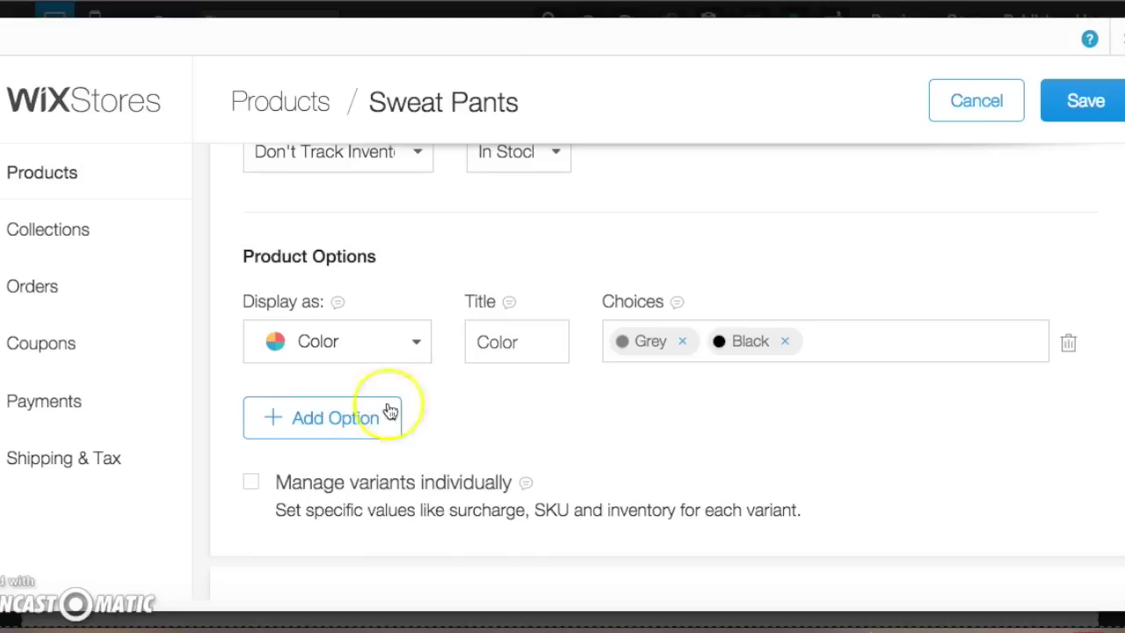
# Add a second option titled Size with Small, Medium and Large choices.
pyautogui.click(359, 417)
pyautogui.click(502, 402)
pyautogui.write('Size')
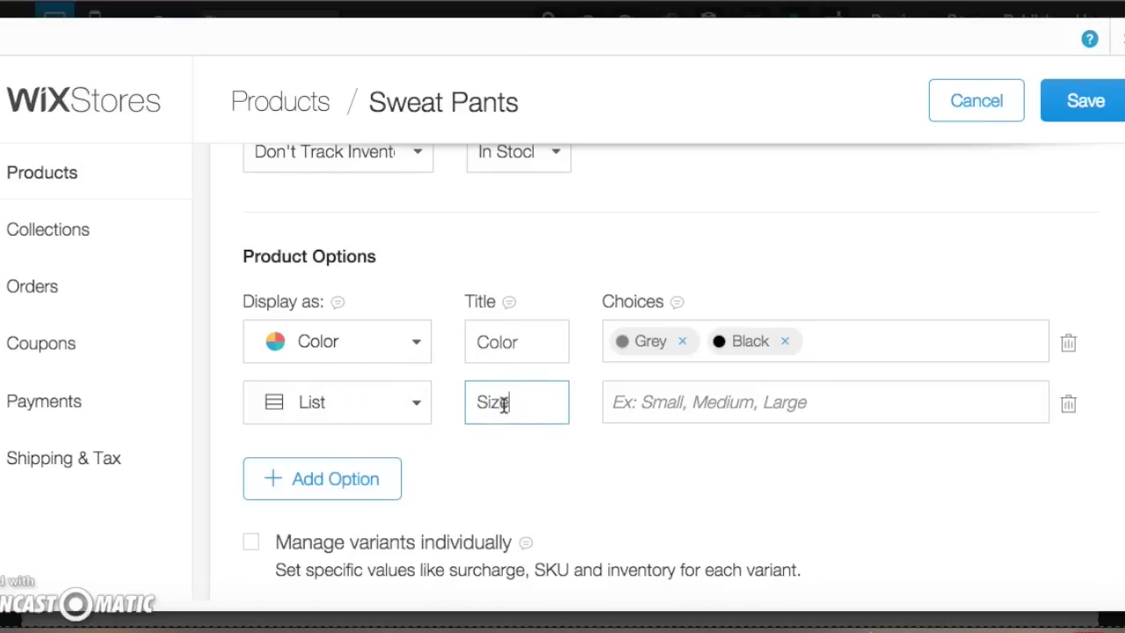
pyautogui.click(709, 401)
pyautogui.write('Small')
pyautogui.click(706, 432)
pyautogui.write('Medium')
pyautogui.click(685, 446)
pyautogui.write('La')
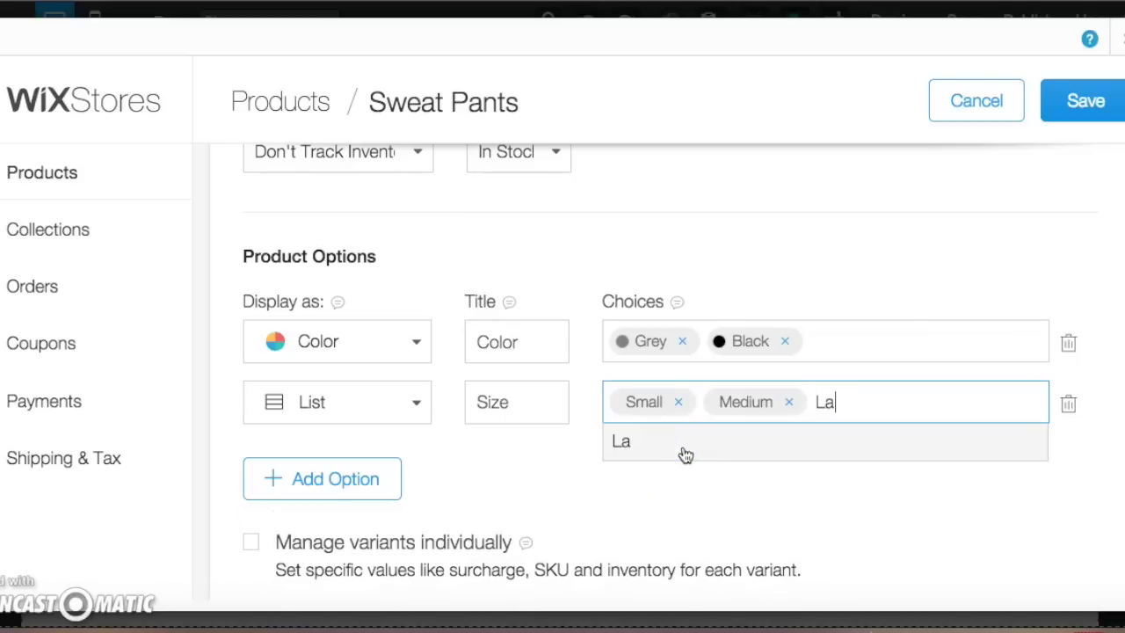
pyautogui.write('rge')
pyautogui.click(765, 438)
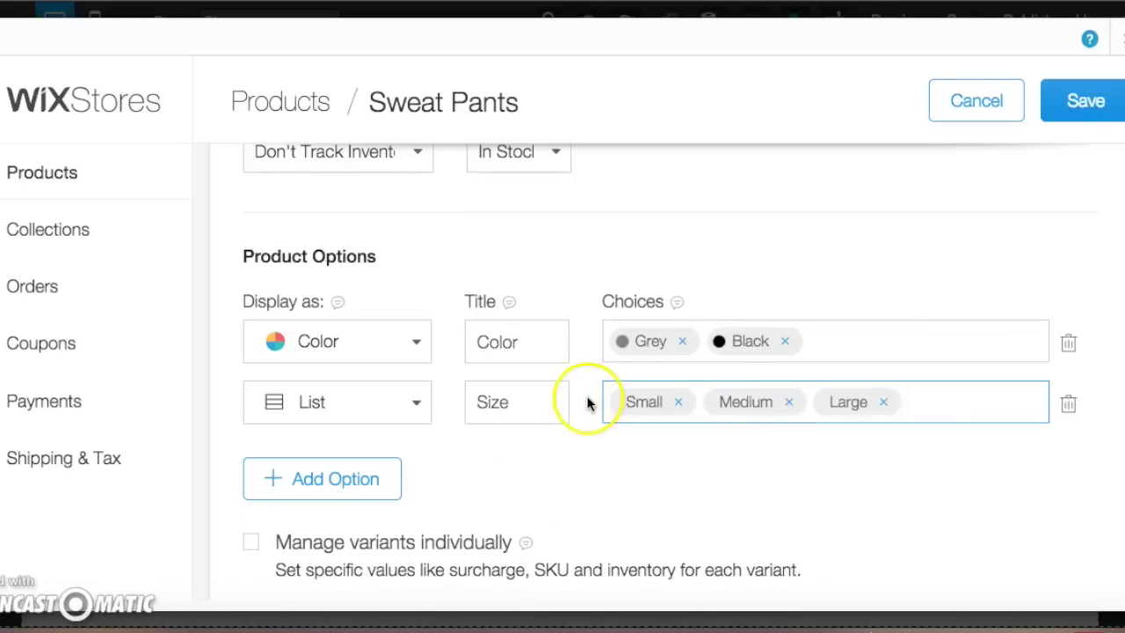
pyautogui.scroll(-2, 587, 409)
pyautogui.scroll(-2, 587, 409)
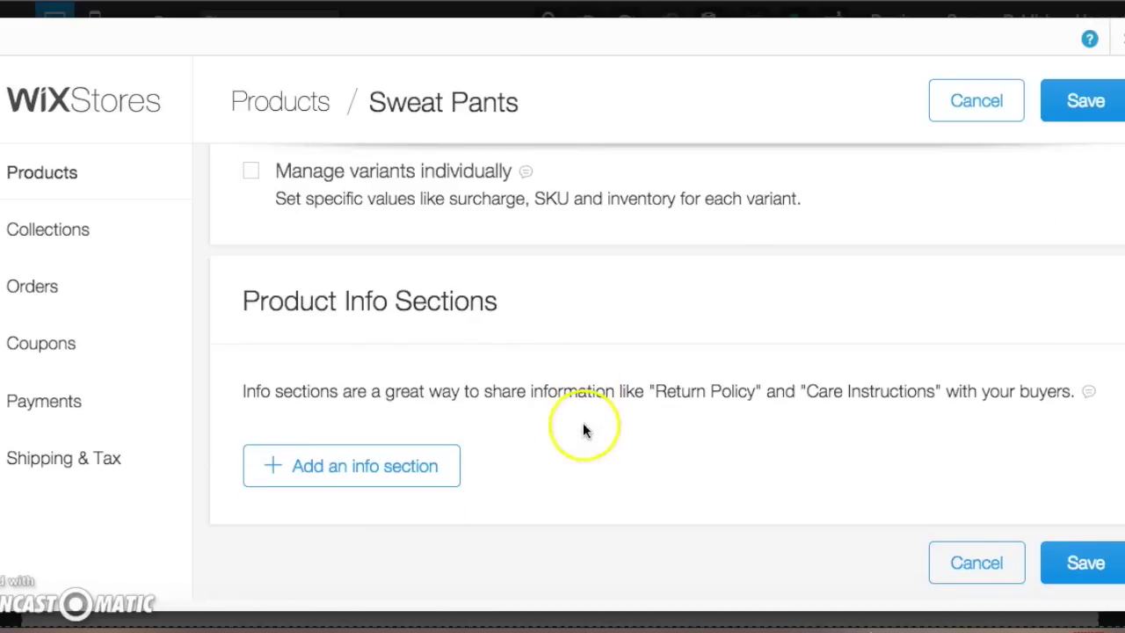
# Save Sweat Pants, then create a new product named Shorts priced at $15.
pyautogui.click(1085, 565)
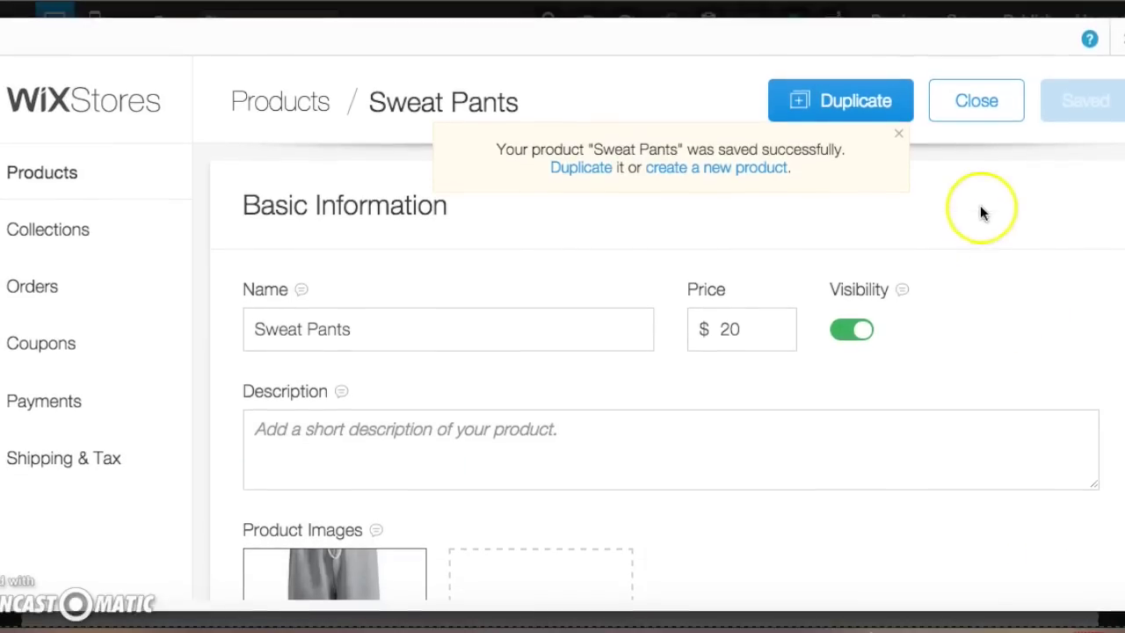
pyautogui.click(984, 99)
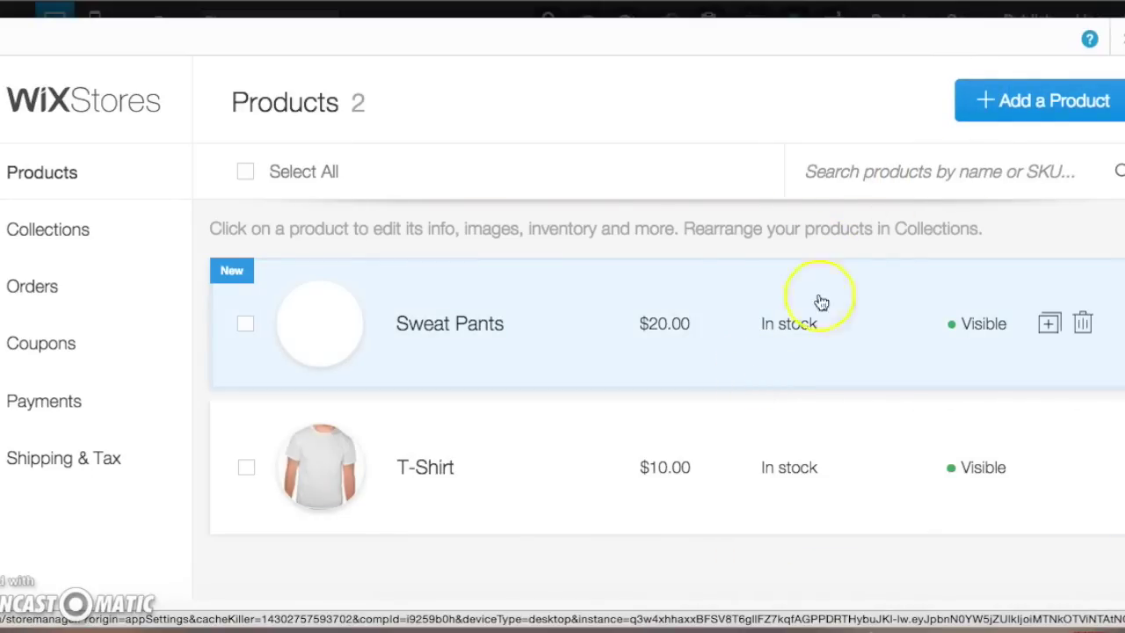
pyautogui.click(1025, 104)
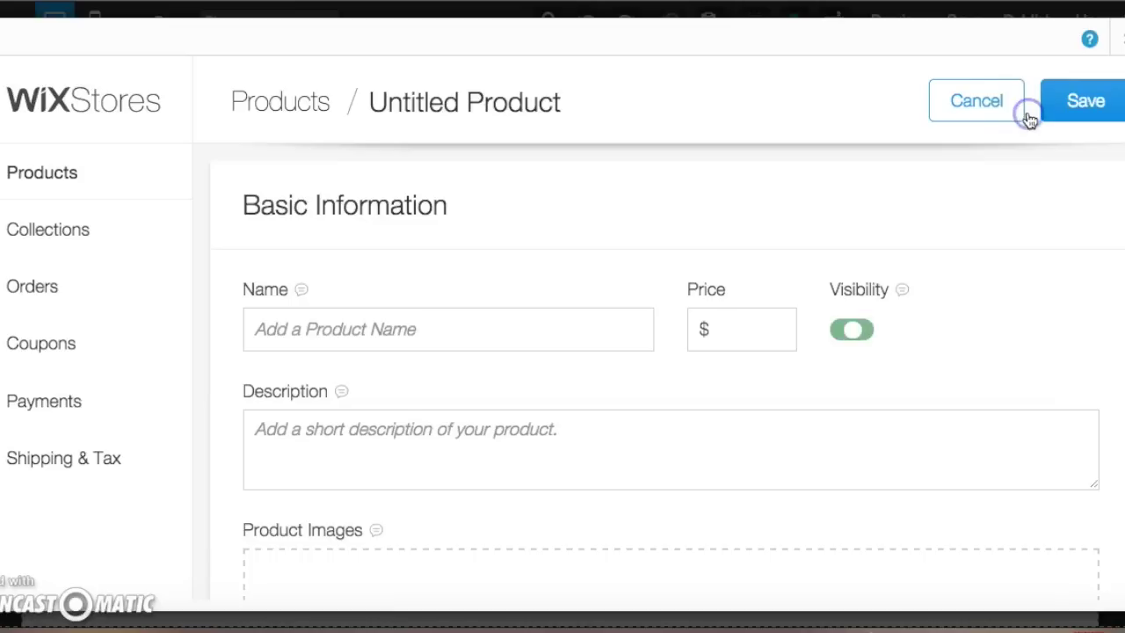
pyautogui.click(597, 327)
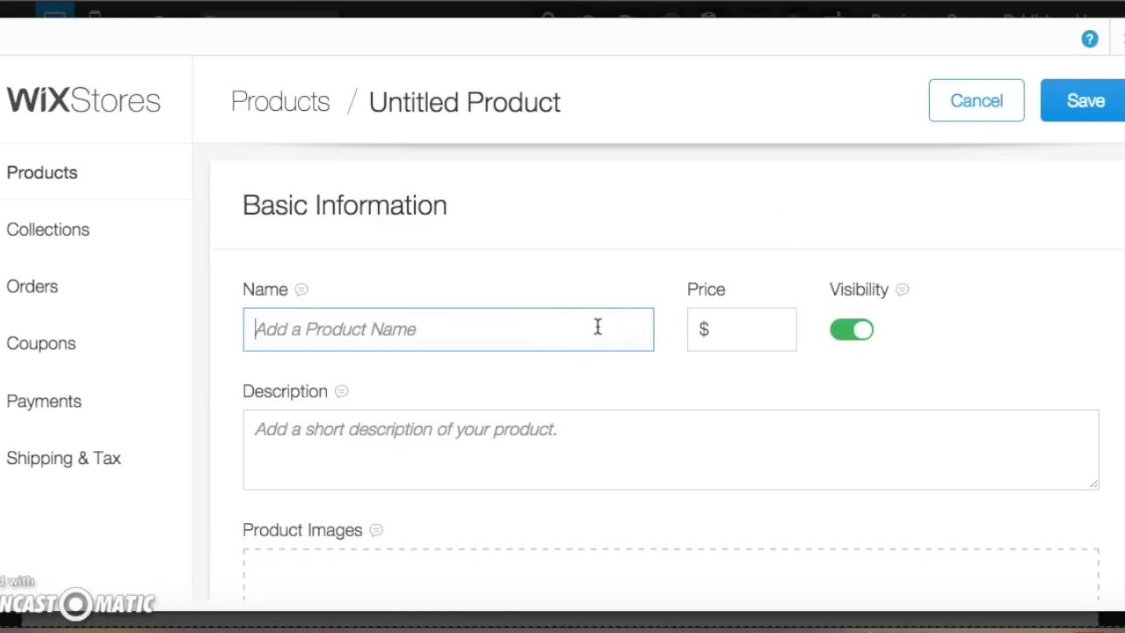
pyautogui.write('Shorts')
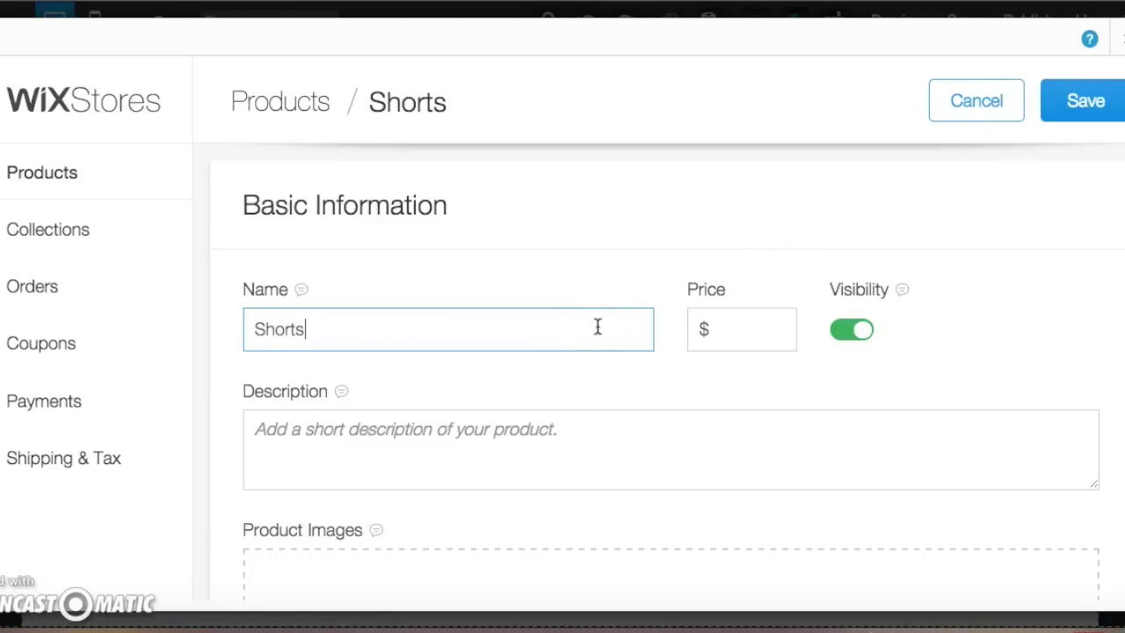
pyautogui.click(774, 339)
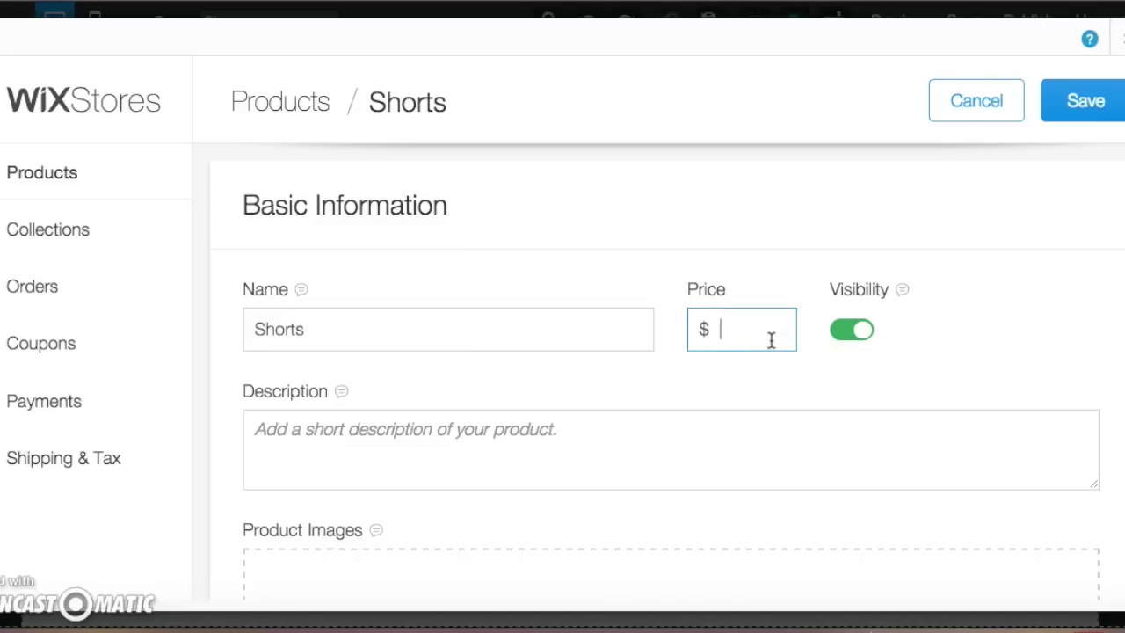
pyautogui.scroll(-2, 548, 480)
# Set the shorts photo from the Clothing Store folder as its main image.
pyautogui.click(611, 455)
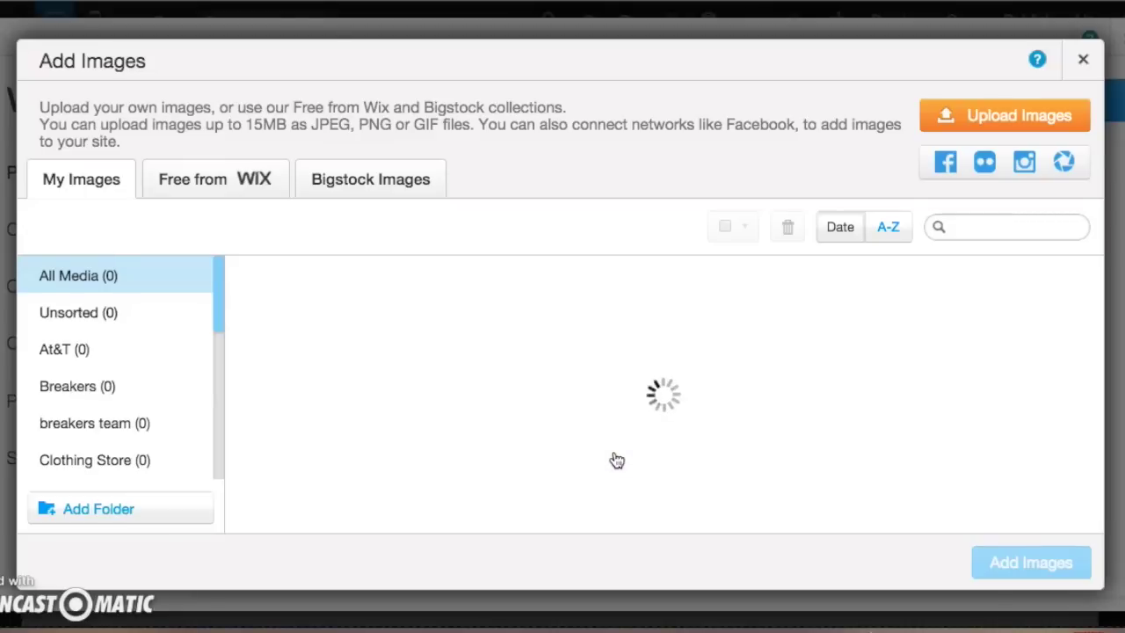
pyautogui.click(118, 458)
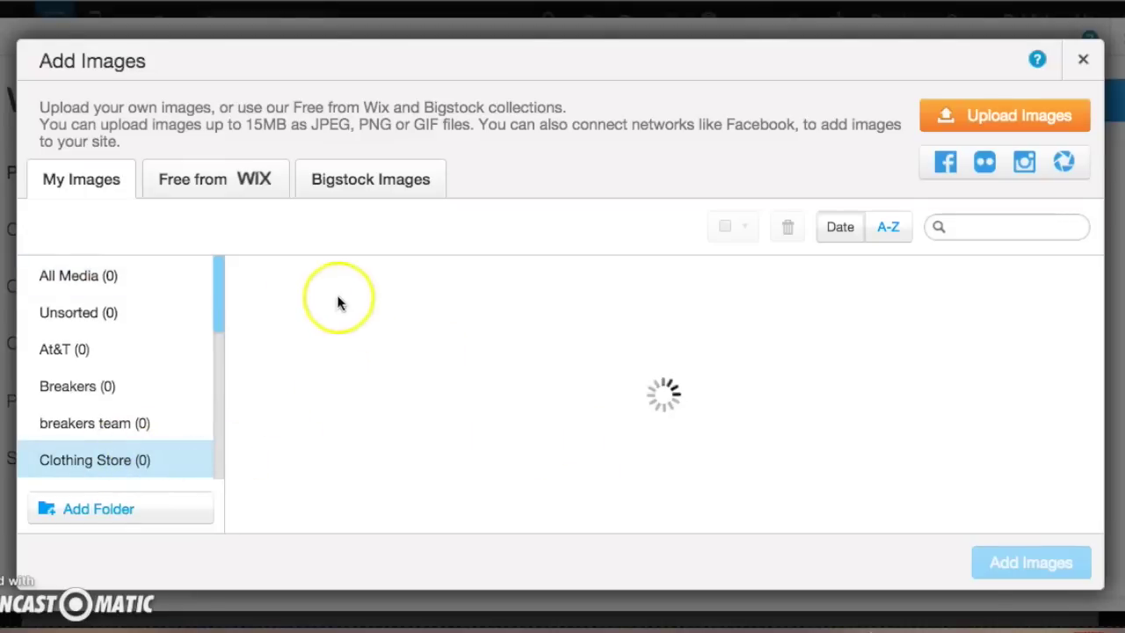
pyautogui.doubleClick(818, 340)
pyautogui.scroll(-5, 585, 347)
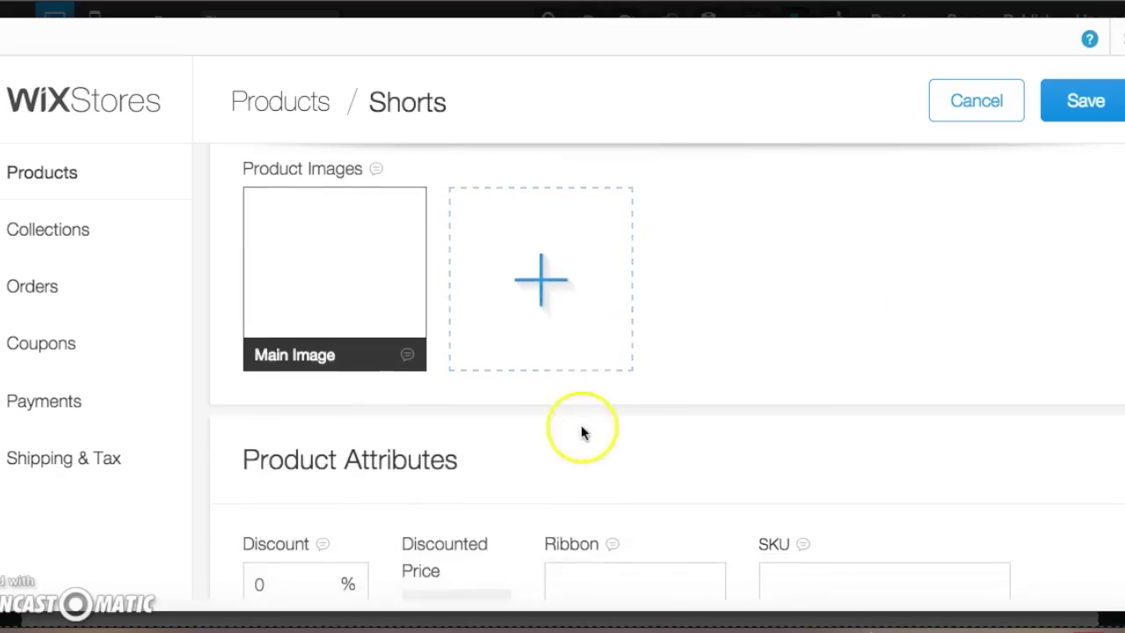
pyautogui.scroll(-8, 571, 492)
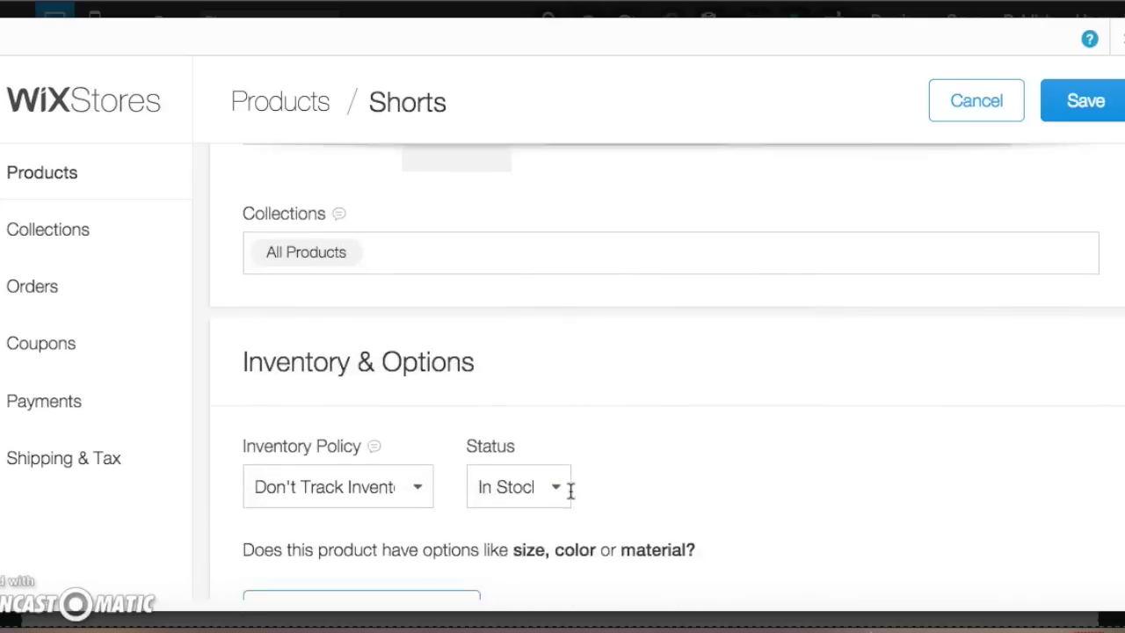
# Add a product option to Shorts titled Size.
pyautogui.click(414, 284)
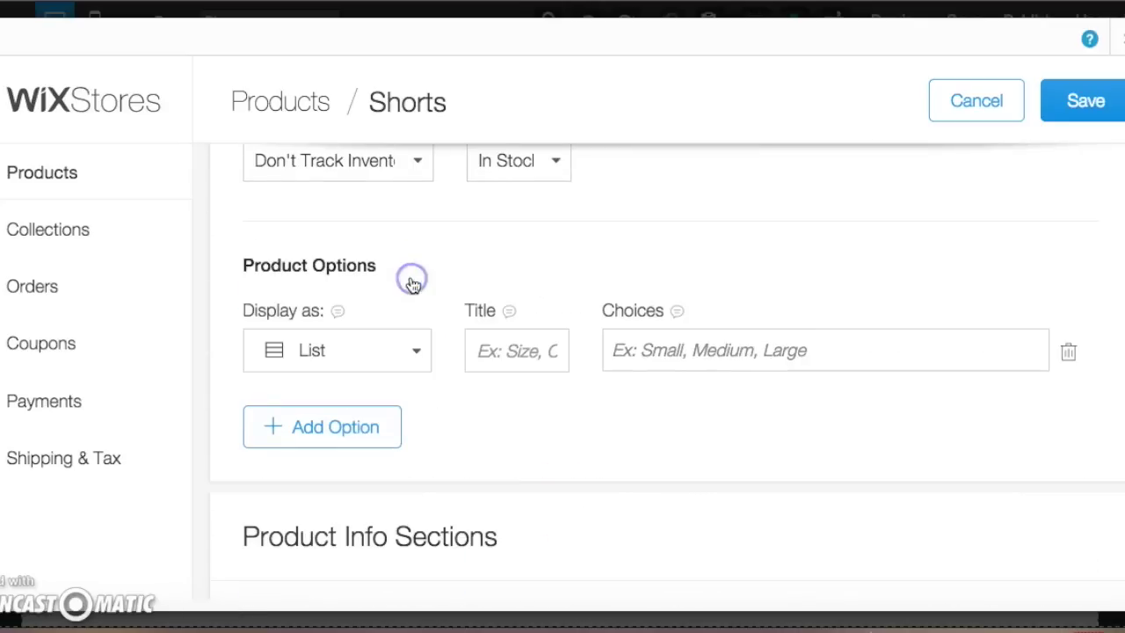
pyautogui.click(767, 351)
pyautogui.click(538, 366)
pyautogui.write('Size')
pyautogui.press('Tab')
# Add Small, Medium and Large as the Size choices and save Shorts.
pyautogui.write('Sa')
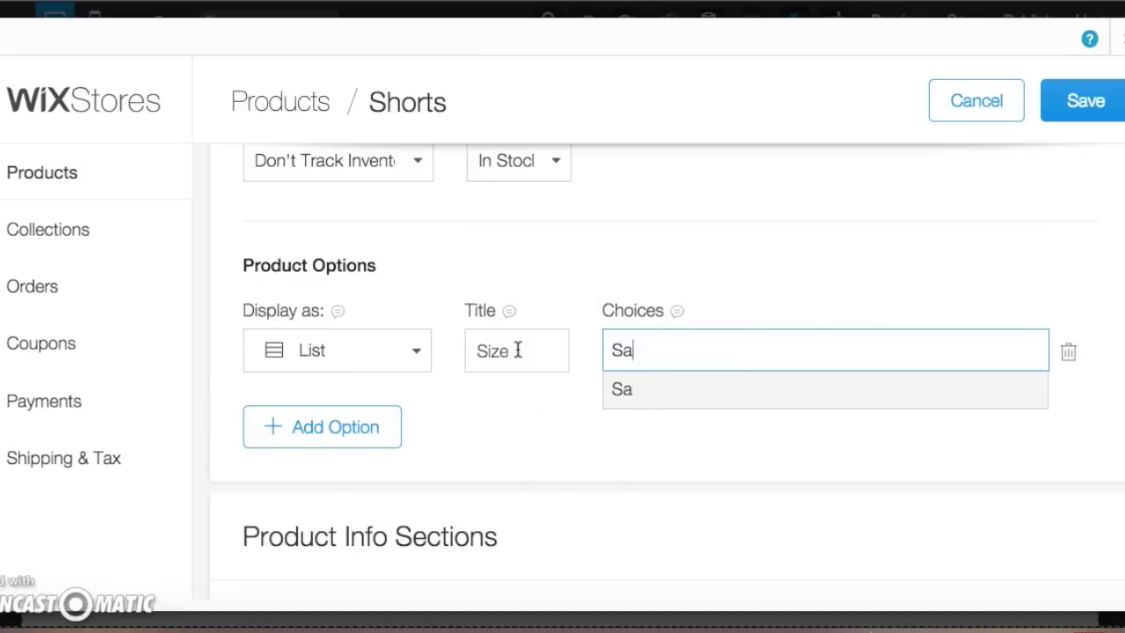
pyautogui.write('mll')
pyautogui.click(678, 382)
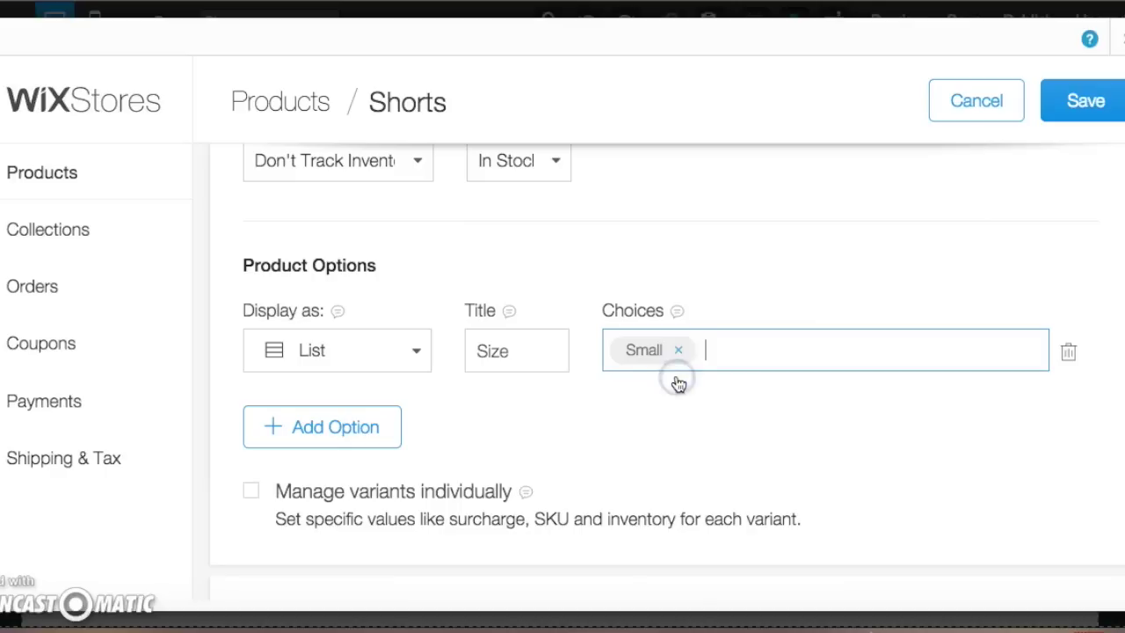
pyautogui.write('Medium')
pyautogui.click(724, 393)
pyautogui.write('Large')
pyautogui.click(720, 401)
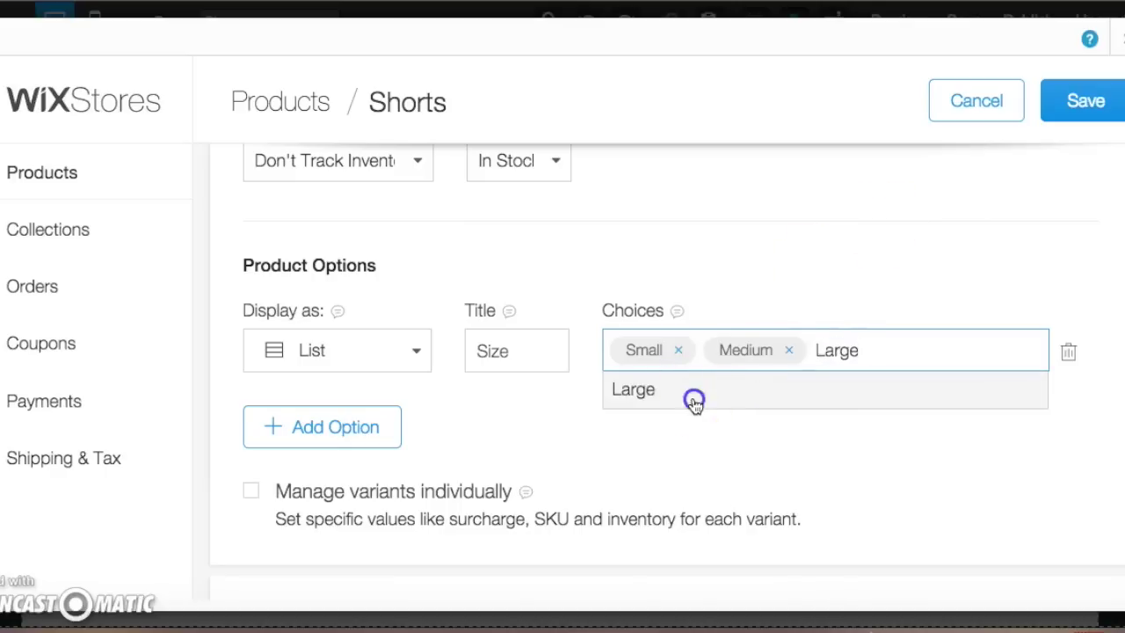
pyautogui.scroll(-4, 794, 409)
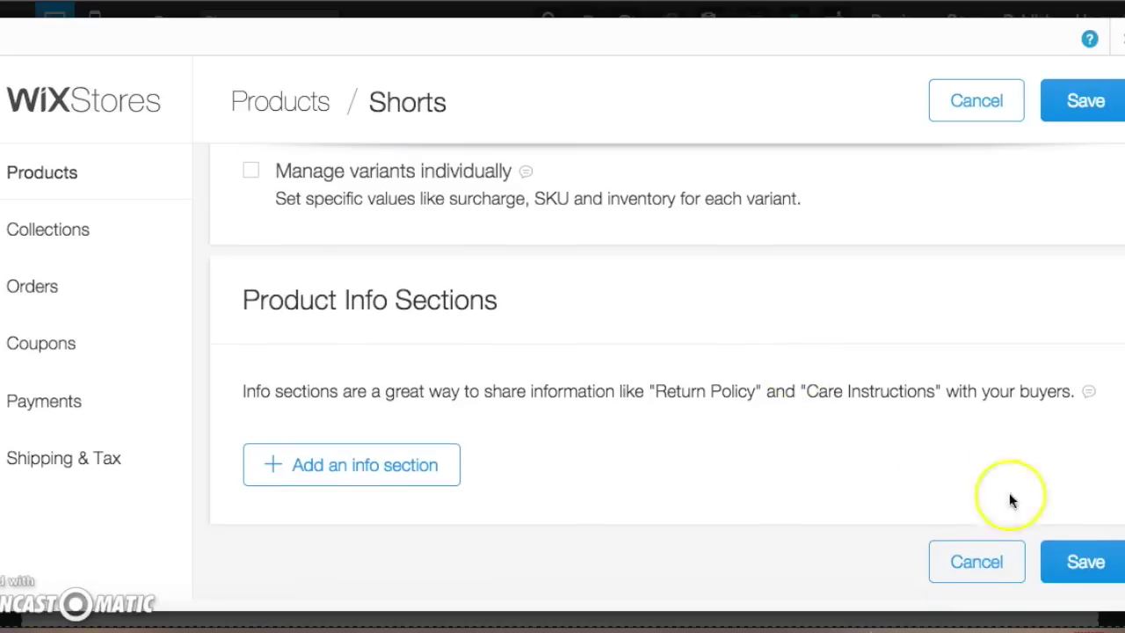
pyautogui.click(1066, 559)
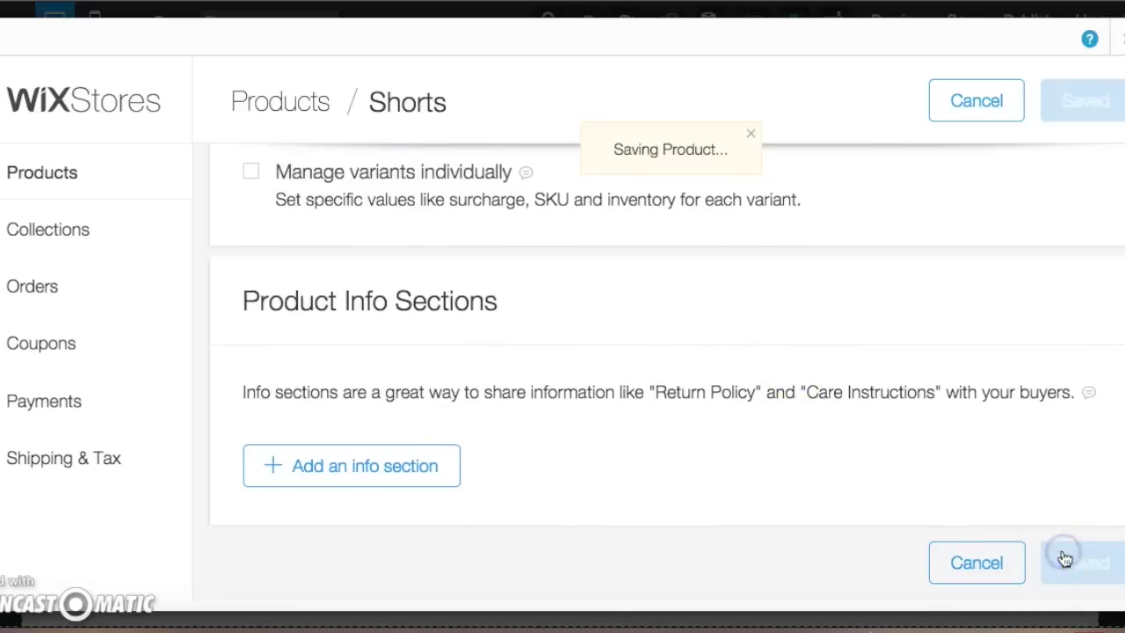
# Close the Shorts product, dismiss the site-naming prompt, and exit Store Manager and store settings.
pyautogui.click(962, 104)
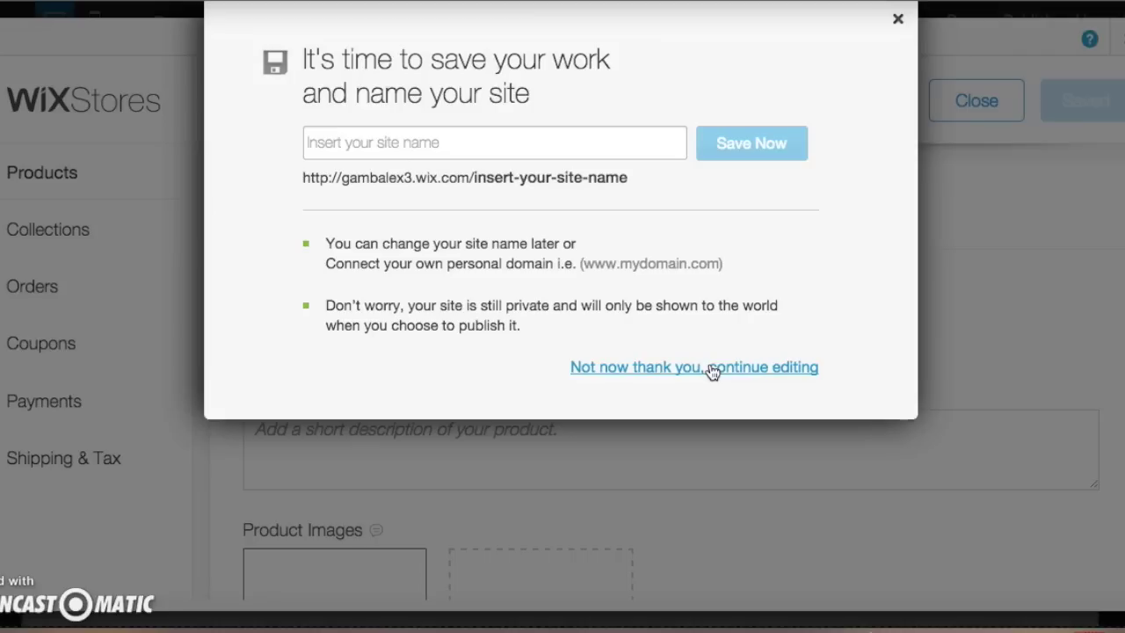
pyautogui.click(751, 368)
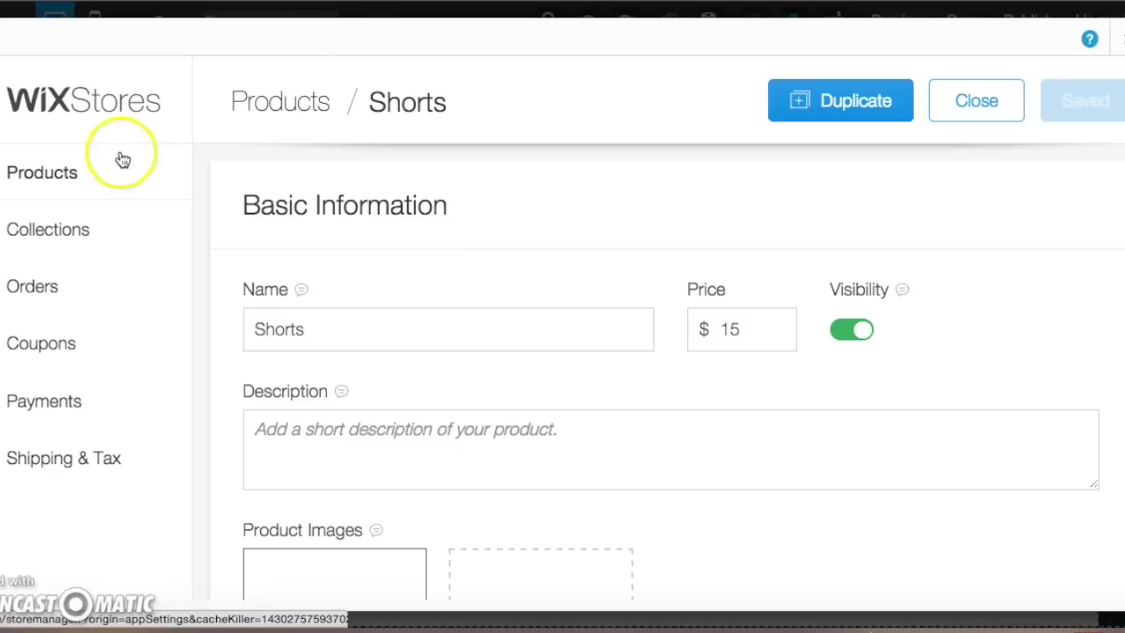
pyautogui.click(974, 110)
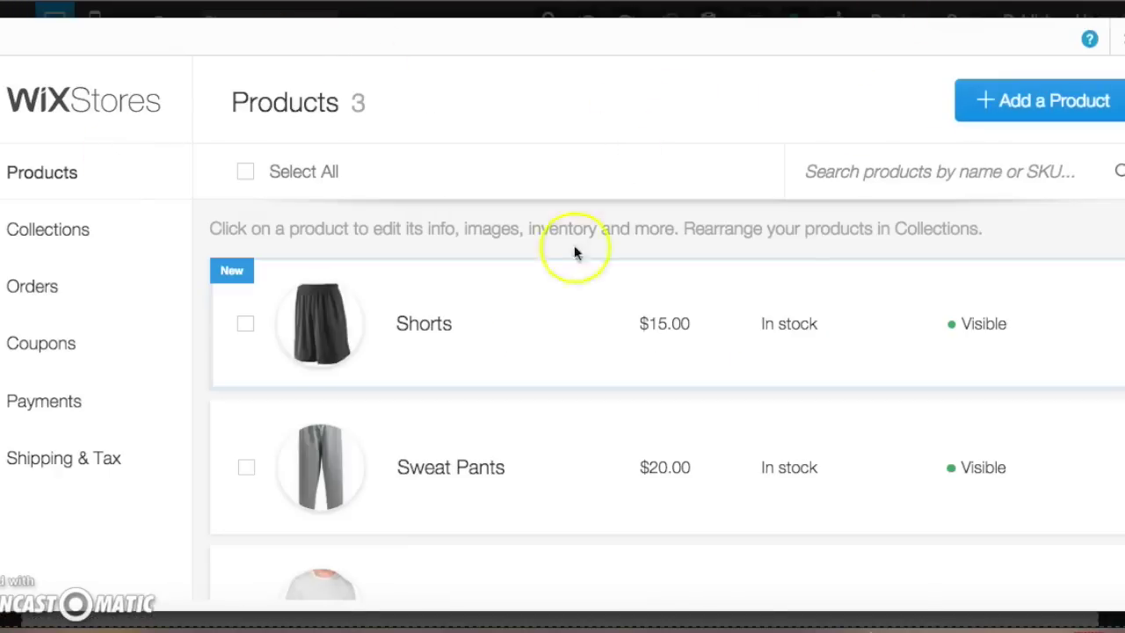
pyautogui.scroll(-2, 527, 336)
pyautogui.scroll(2, 528, 337)
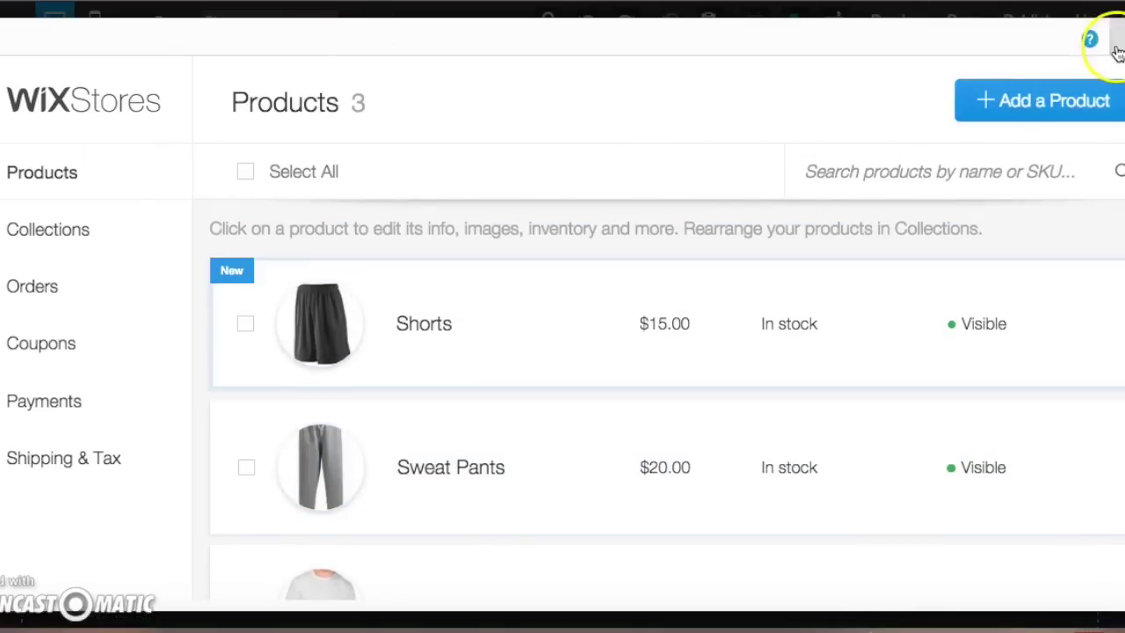
pyautogui.click(1115, 49)
pyautogui.click(664, 96)
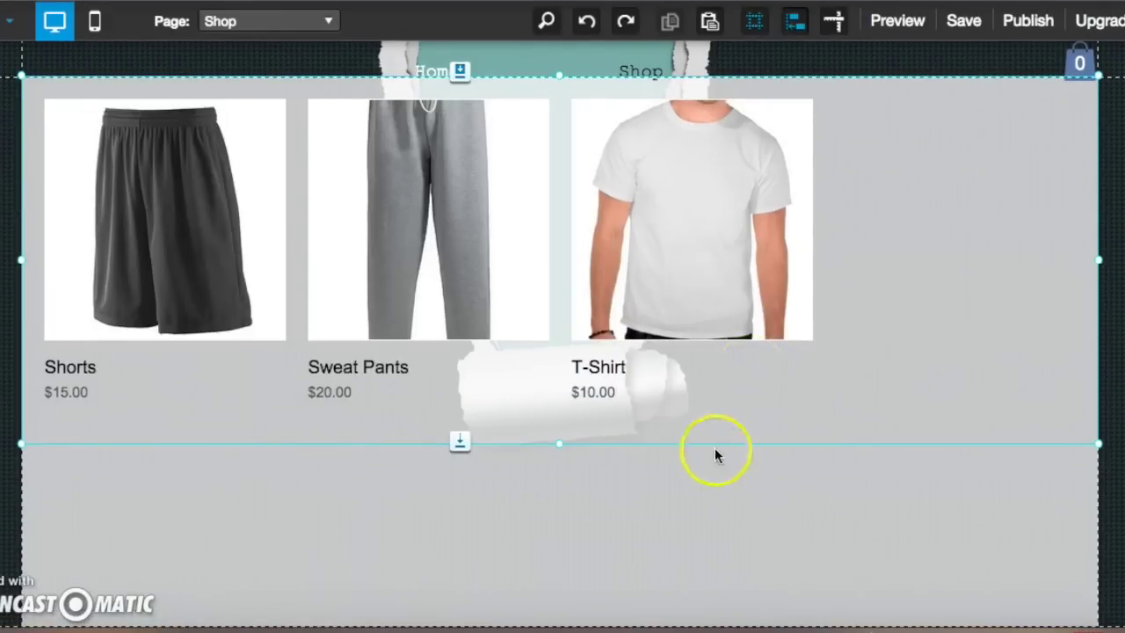
# Open the product gallery's App Settings and go to Manage Store's Collections page.
pyautogui.click(873, 261)
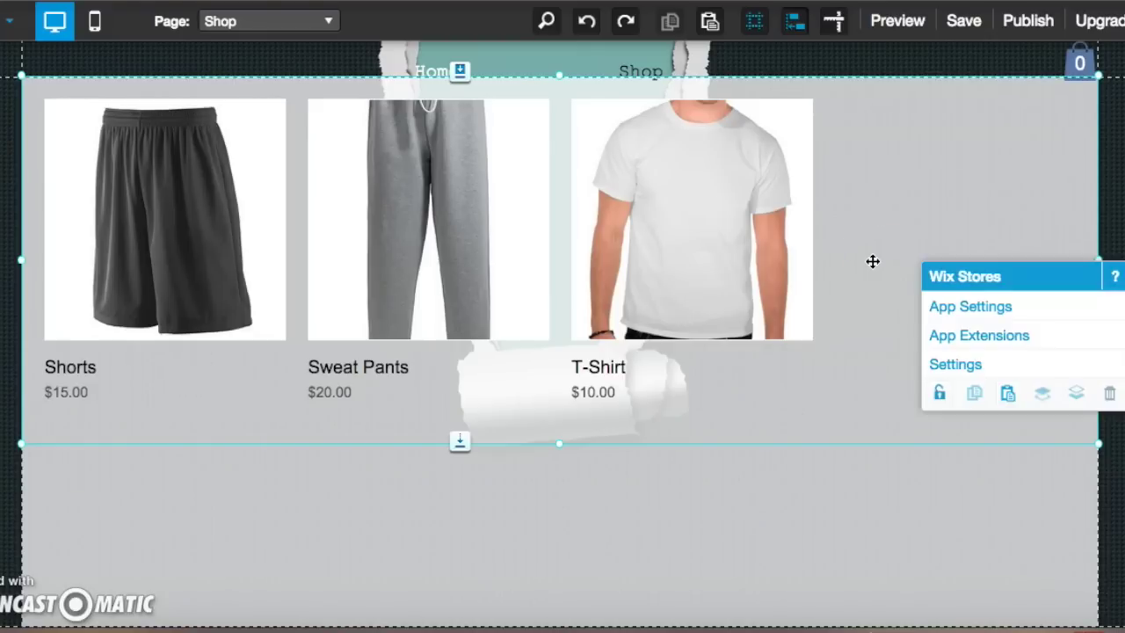
pyautogui.click(943, 304)
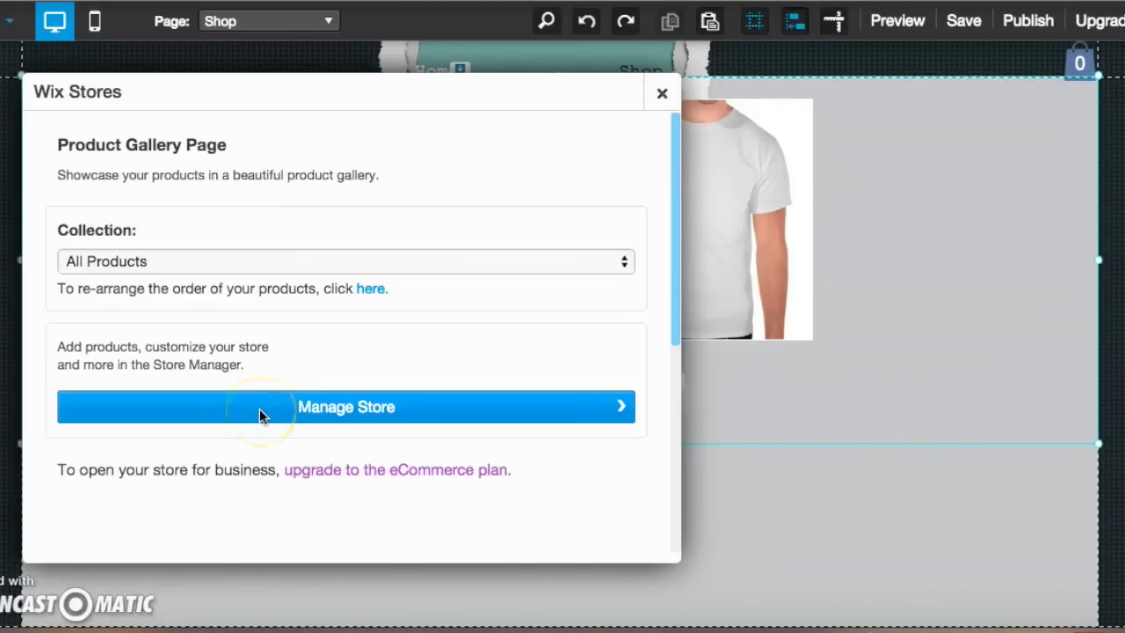
pyautogui.click(259, 409)
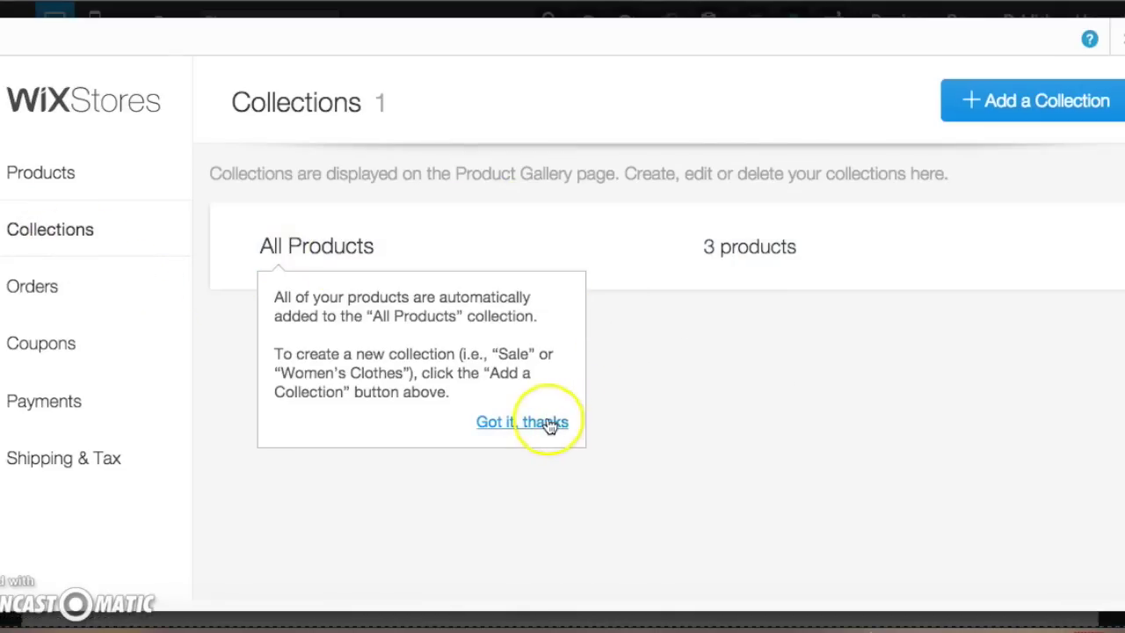
# Dismiss the All Products collection tip and go through Orders to the empty Coupons page.
pyautogui.click(546, 423)
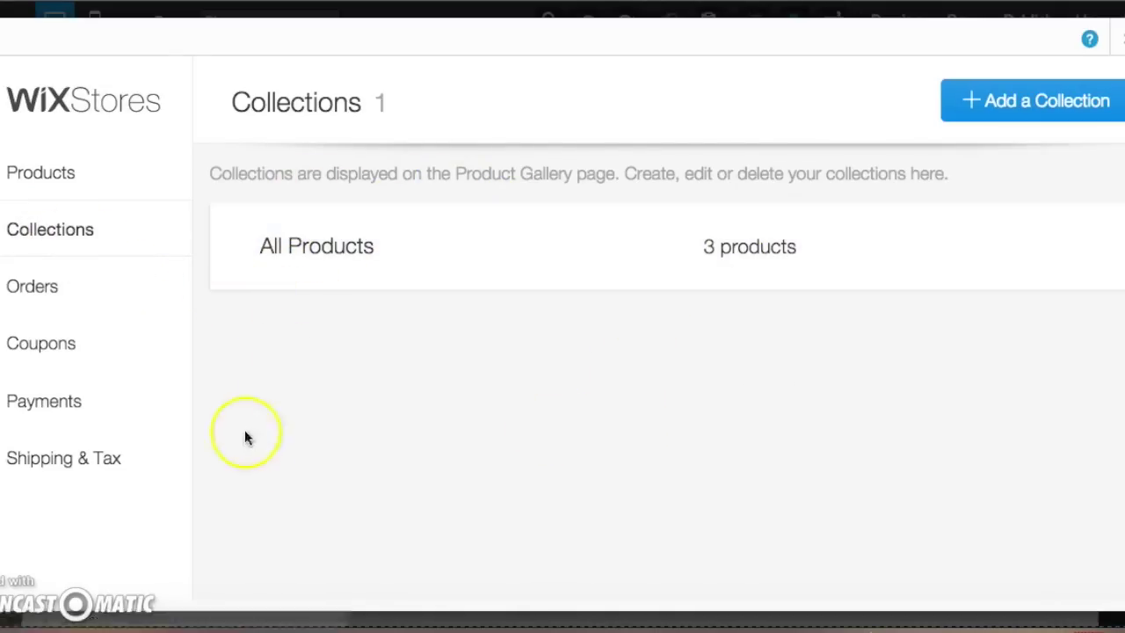
pyautogui.click(88, 300)
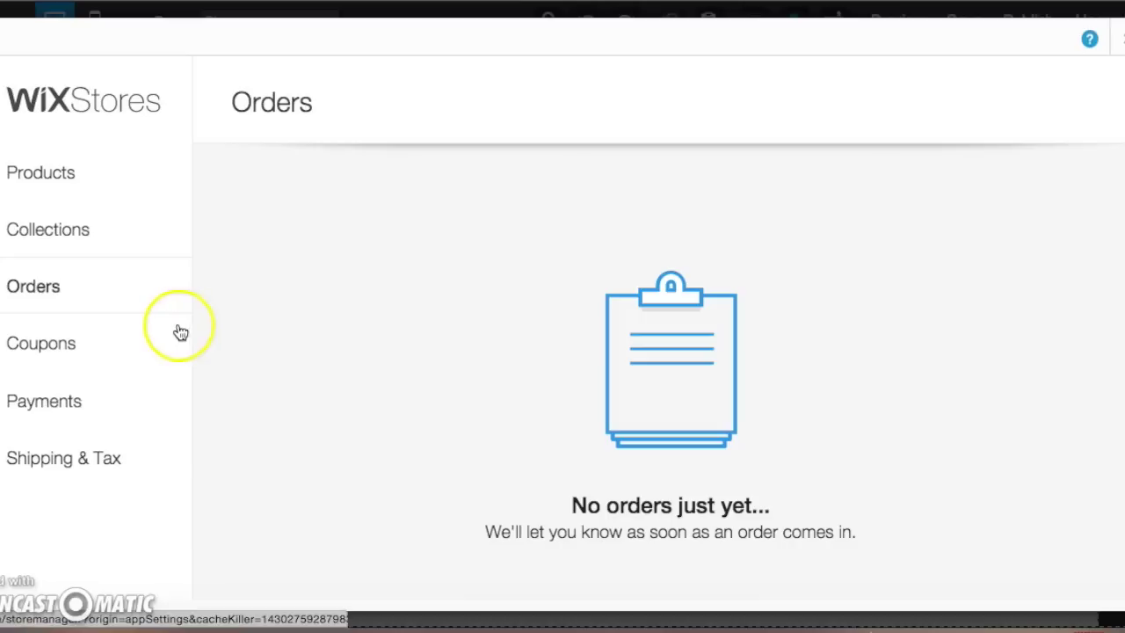
pyautogui.click(103, 352)
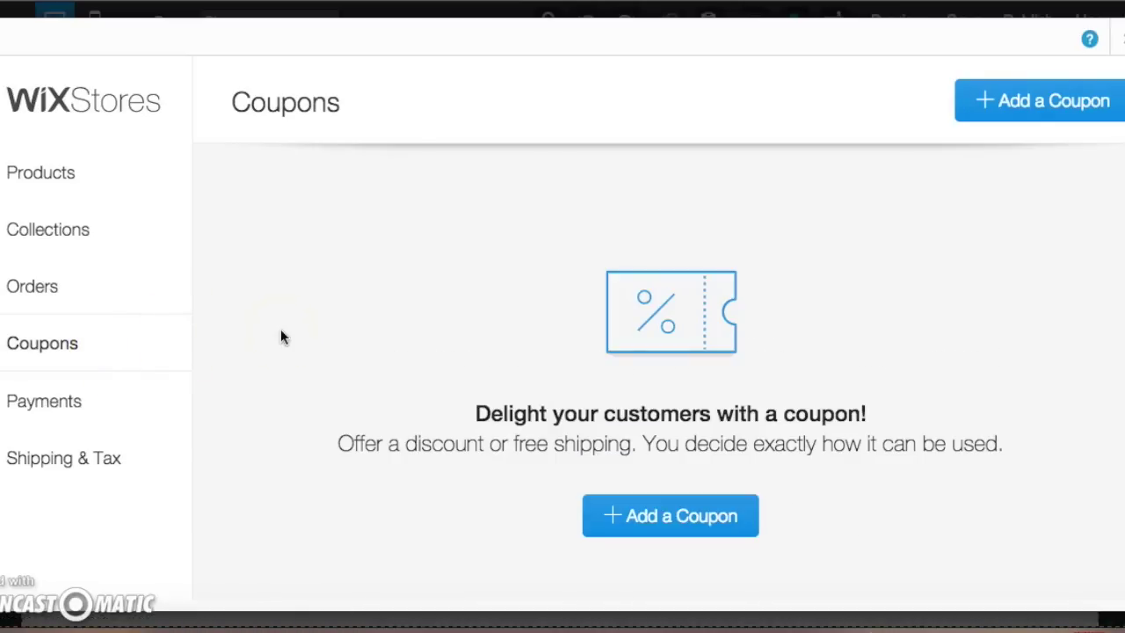
# Start a new coupon named Half-Price! with code HALF and a 50% discount.
pyautogui.click(643, 506)
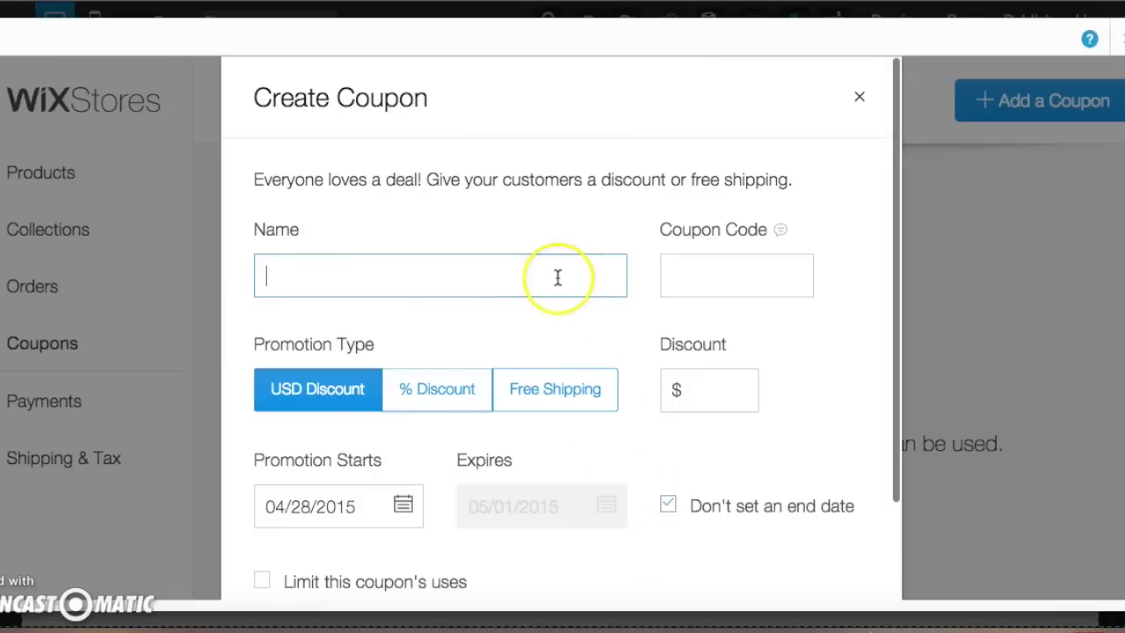
pyautogui.click(557, 278)
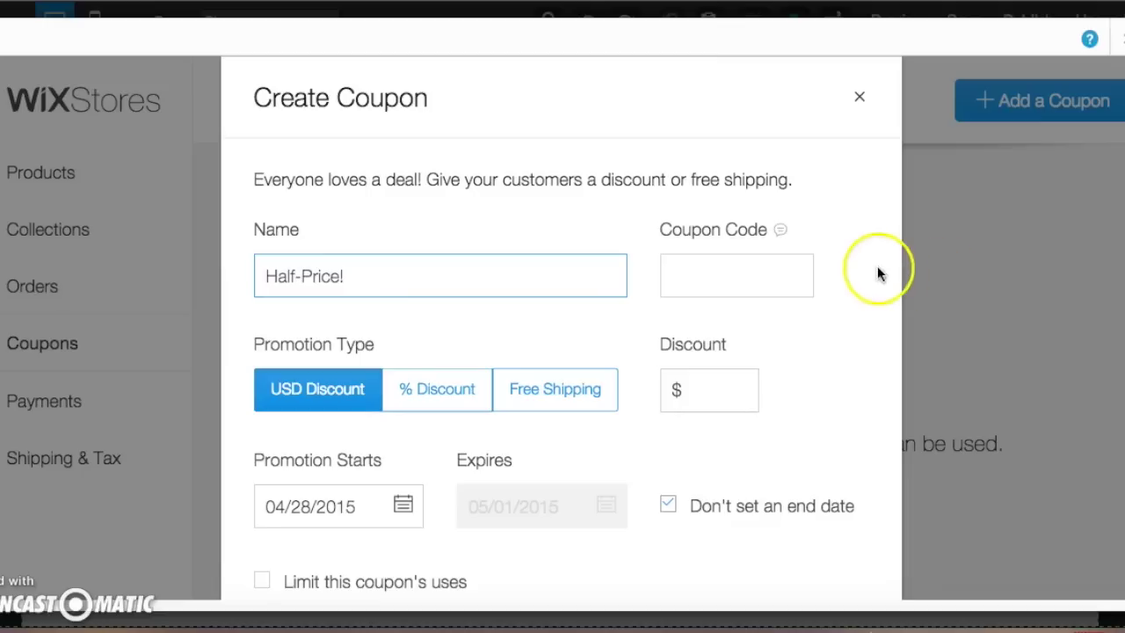
pyautogui.click(723, 275)
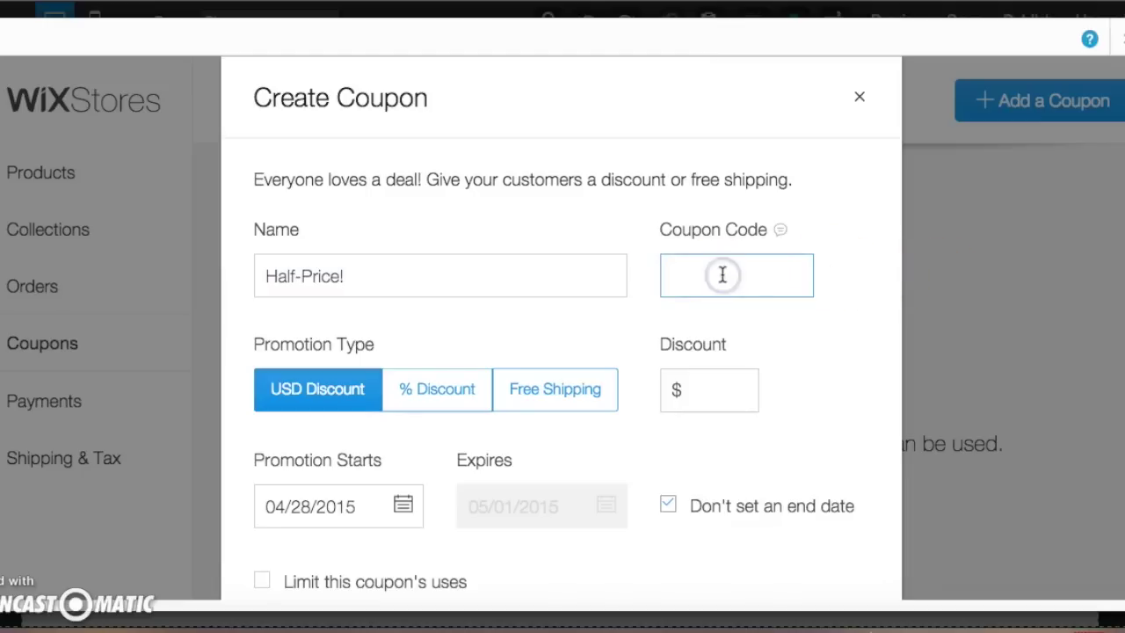
pyautogui.write('HALF')
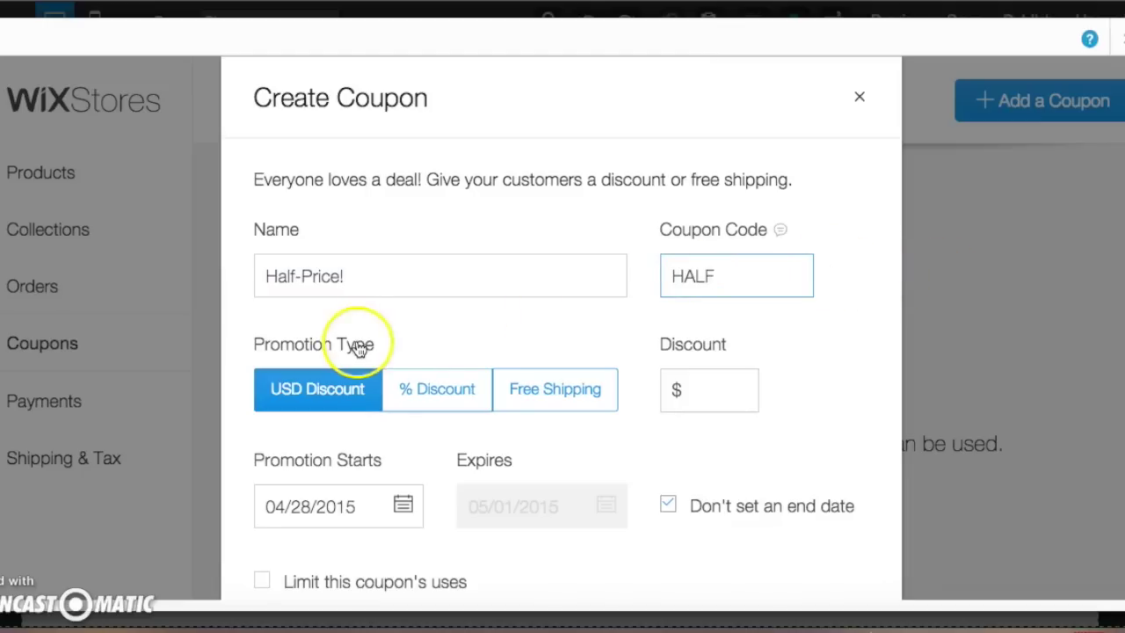
pyautogui.scroll(-2, 337, 276)
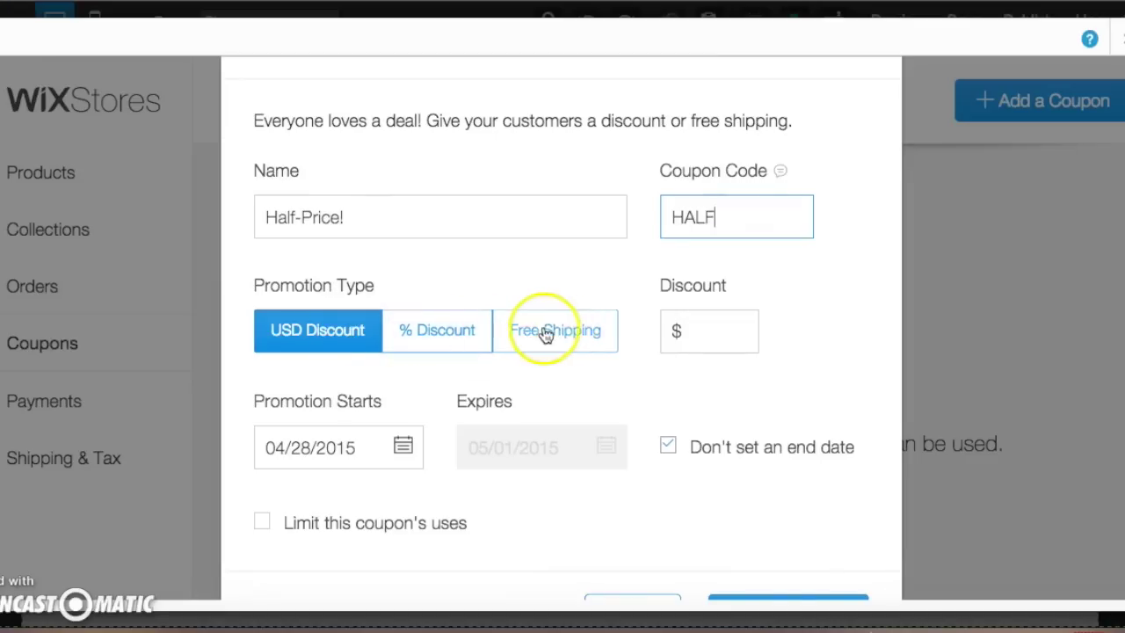
pyautogui.click(444, 350)
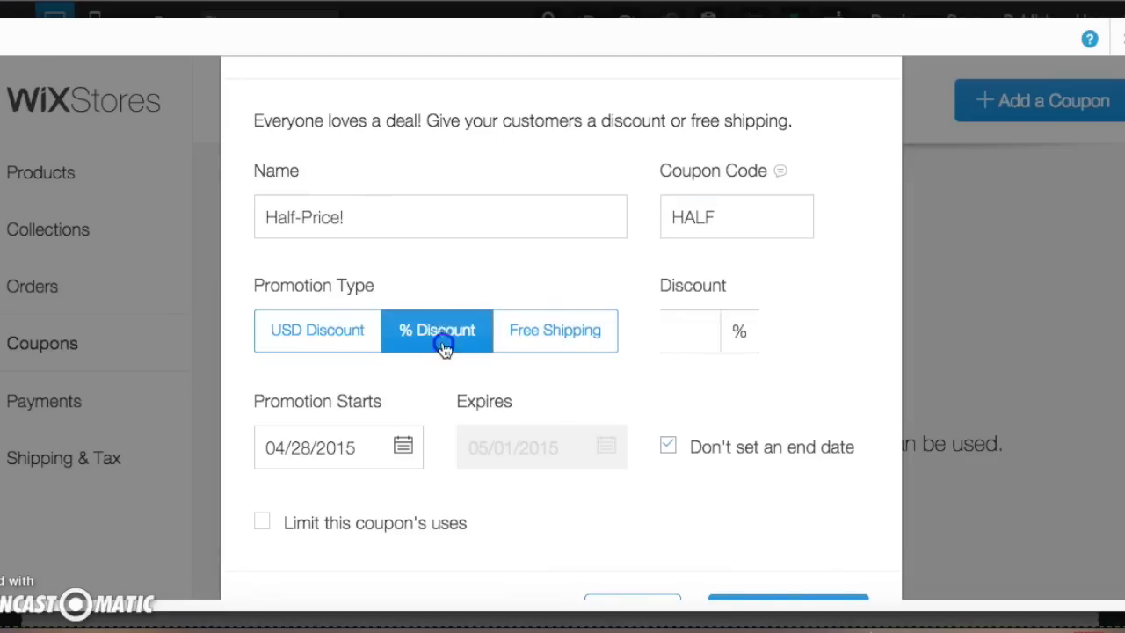
pyautogui.click(701, 329)
# Set the coupon to start 04/29/2015 with no end date, limited to 1 use.
pyautogui.scroll(-2, 616, 384)
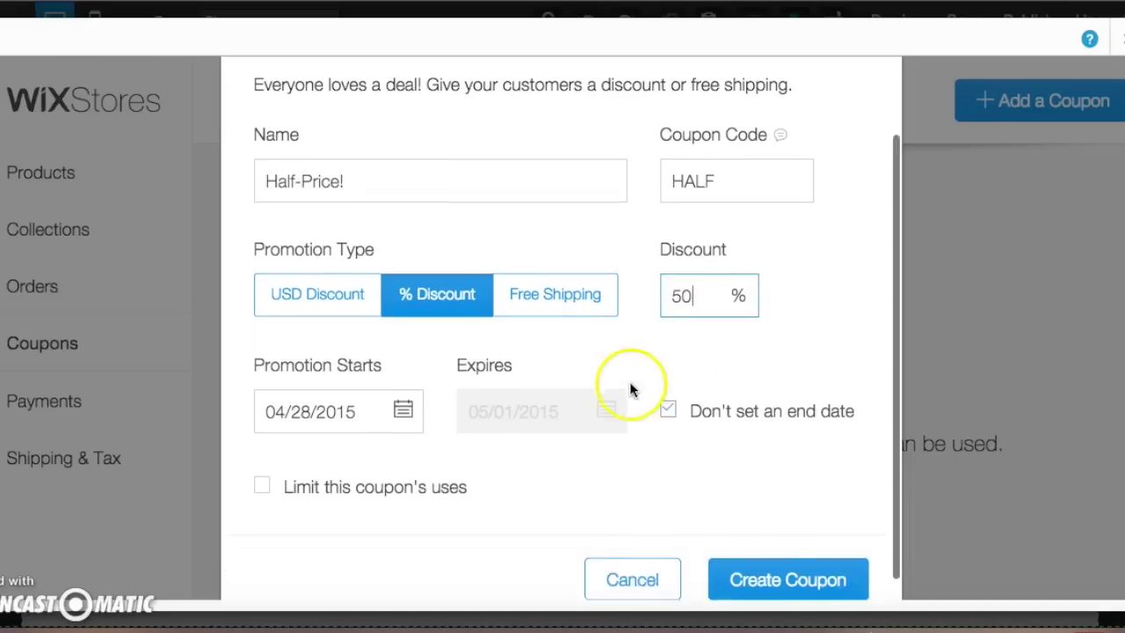
pyautogui.click(401, 390)
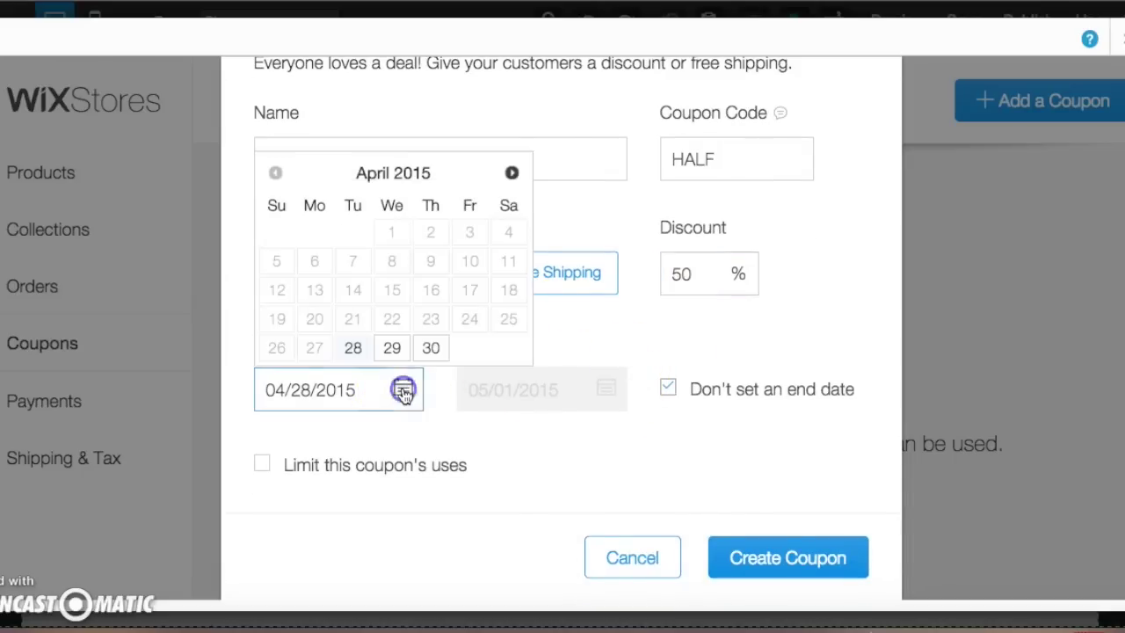
pyautogui.click(362, 351)
pyautogui.click(406, 387)
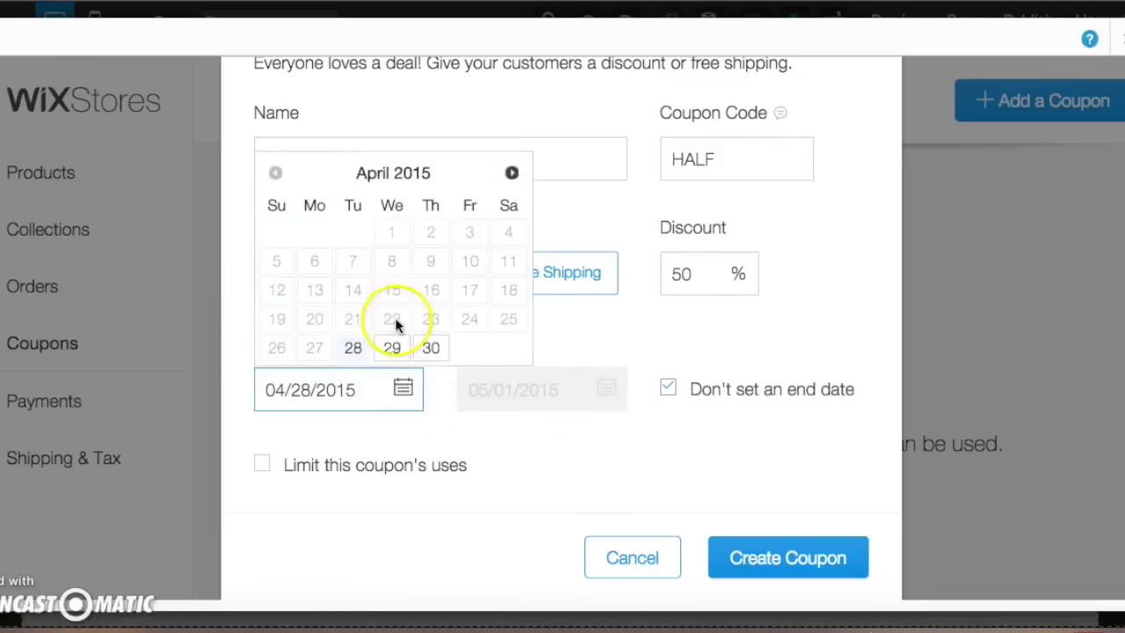
pyautogui.click(394, 347)
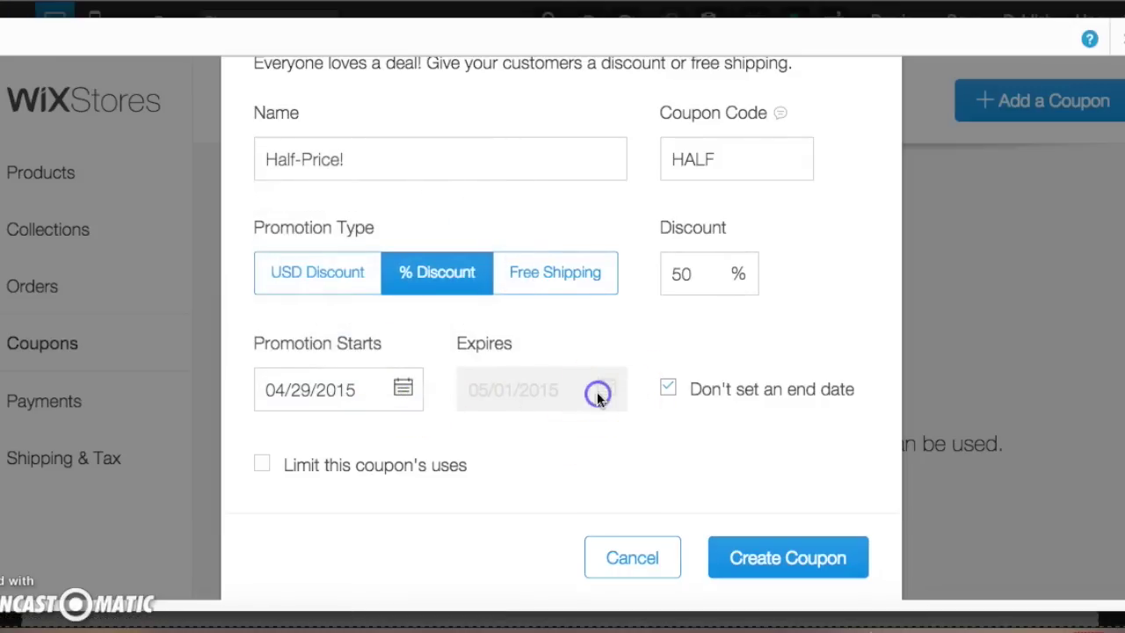
pyautogui.click(669, 389)
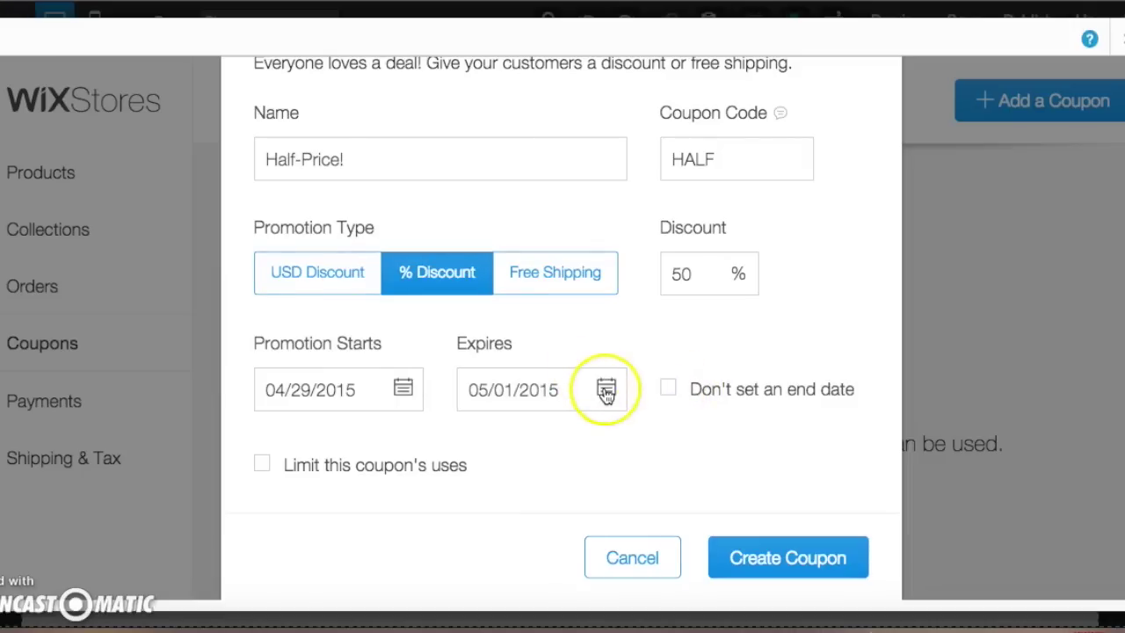
pyautogui.click(668, 391)
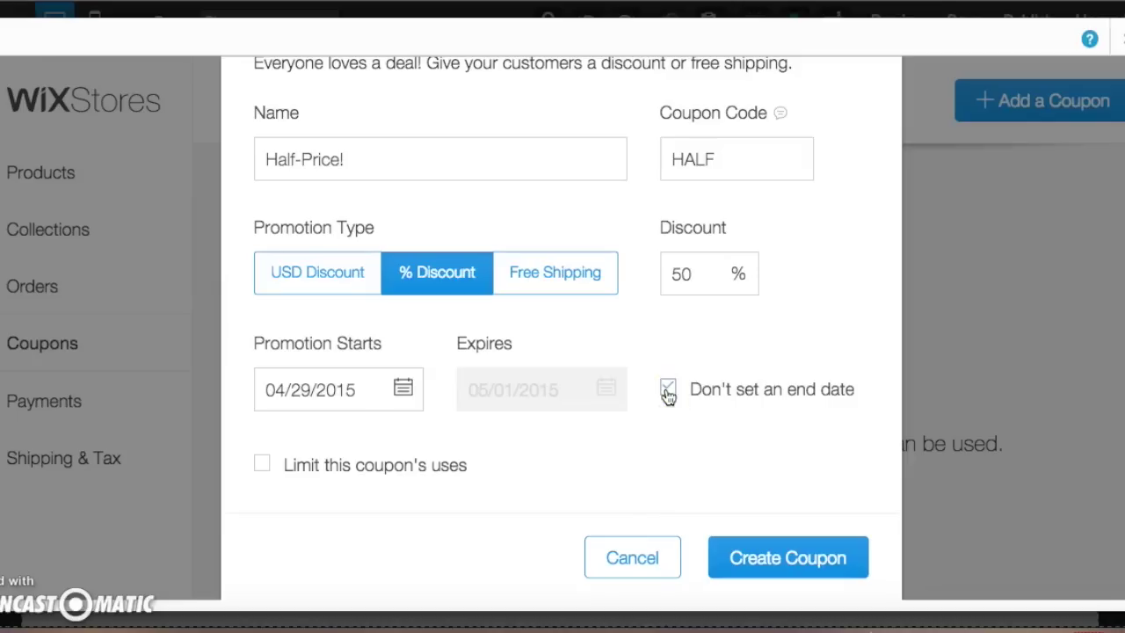
pyautogui.click(263, 464)
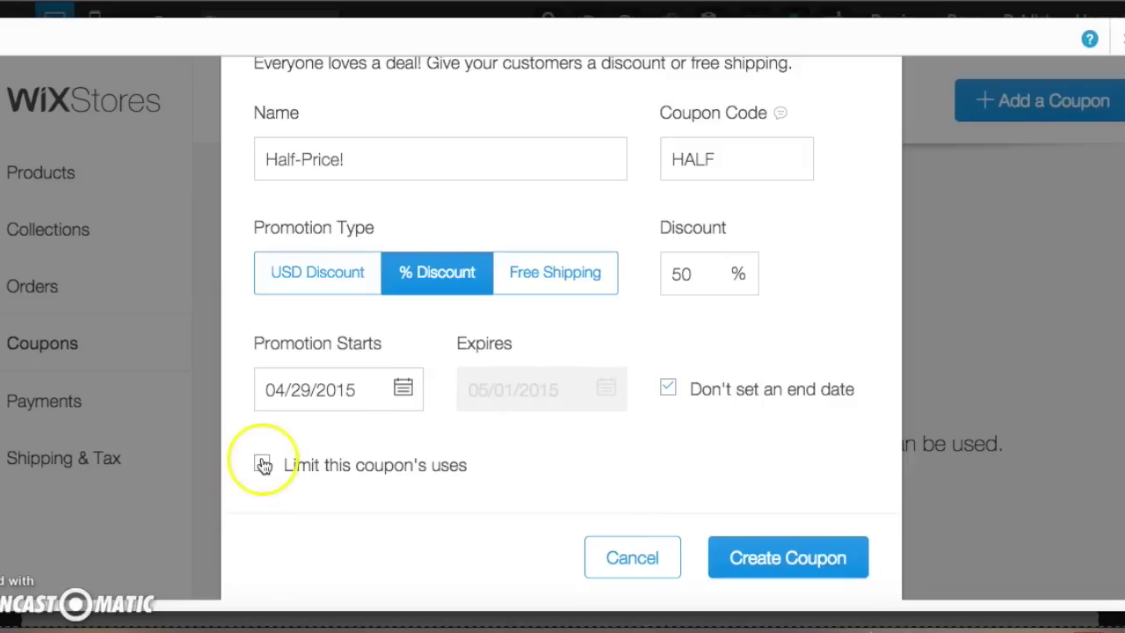
pyautogui.click(526, 457)
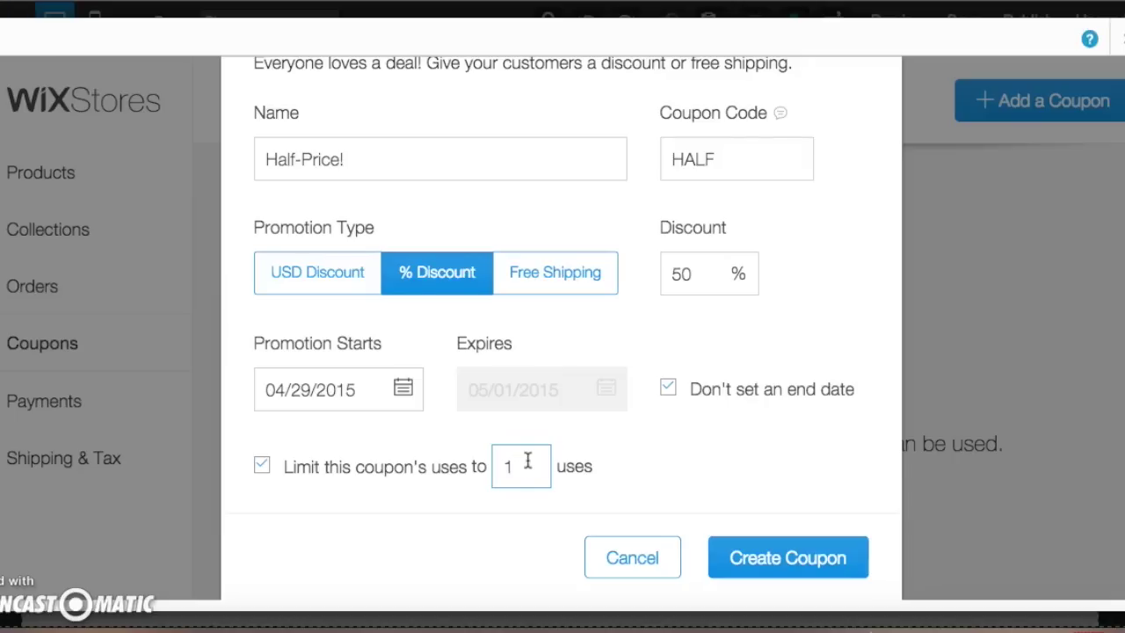
# Create the Half-Price! coupon, toggle it off and back on, then open Payments settings.
pyautogui.click(763, 556)
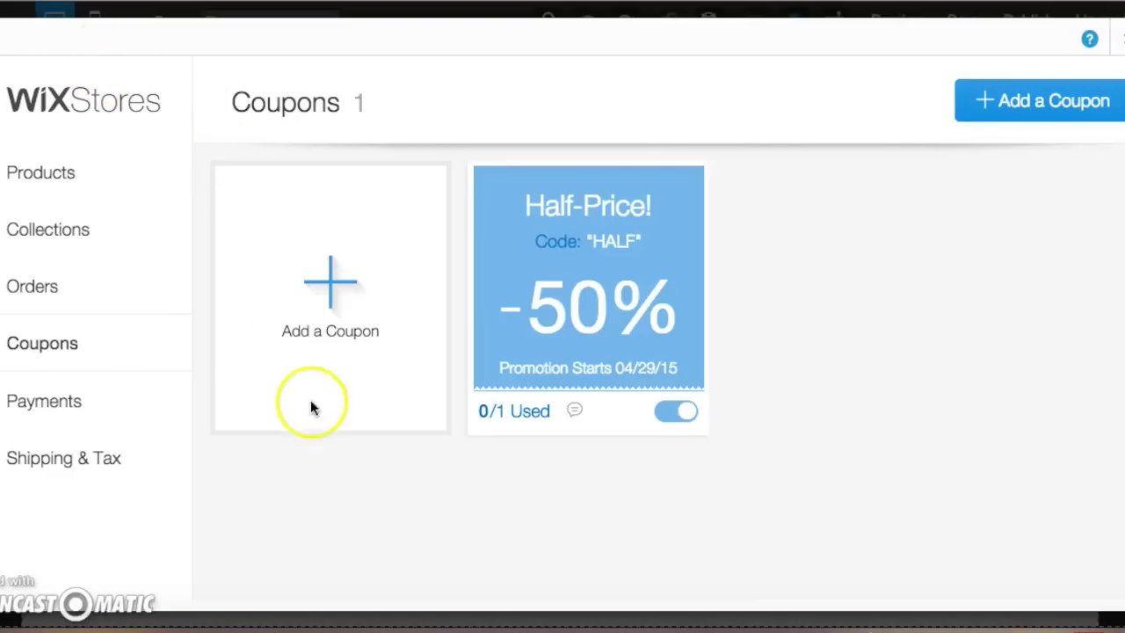
pyautogui.click(686, 412)
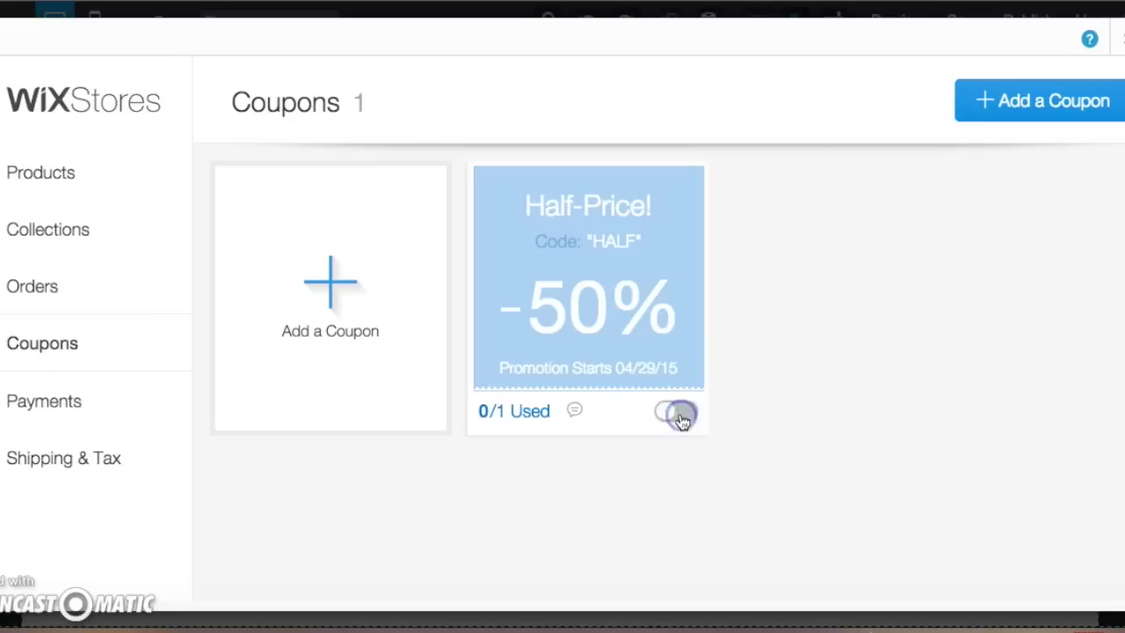
pyautogui.click(670, 413)
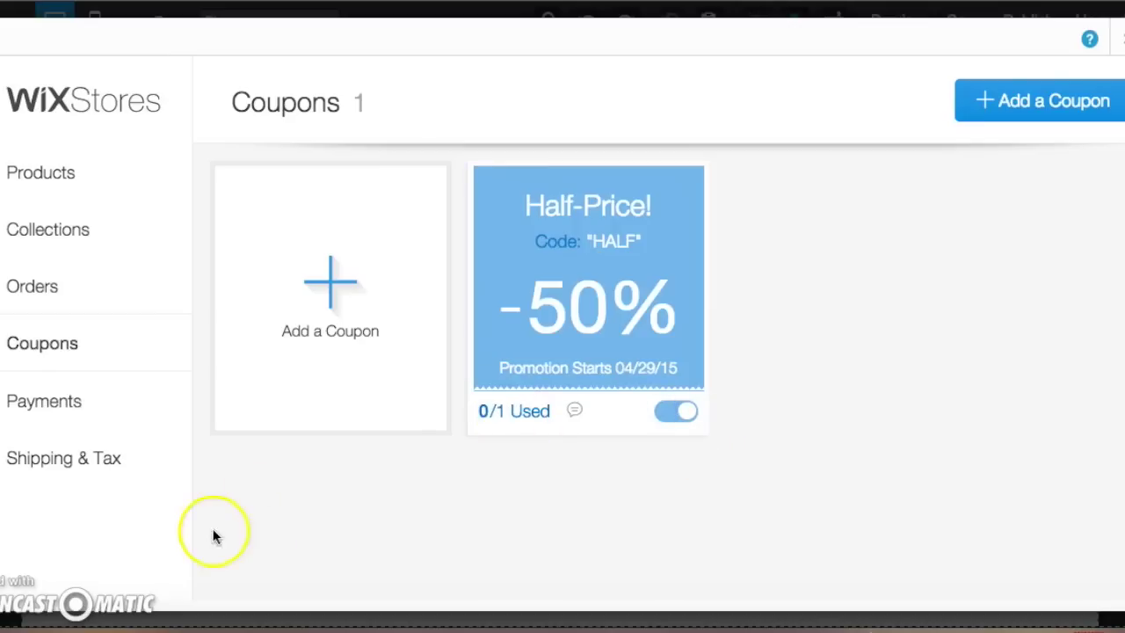
pyautogui.click(88, 401)
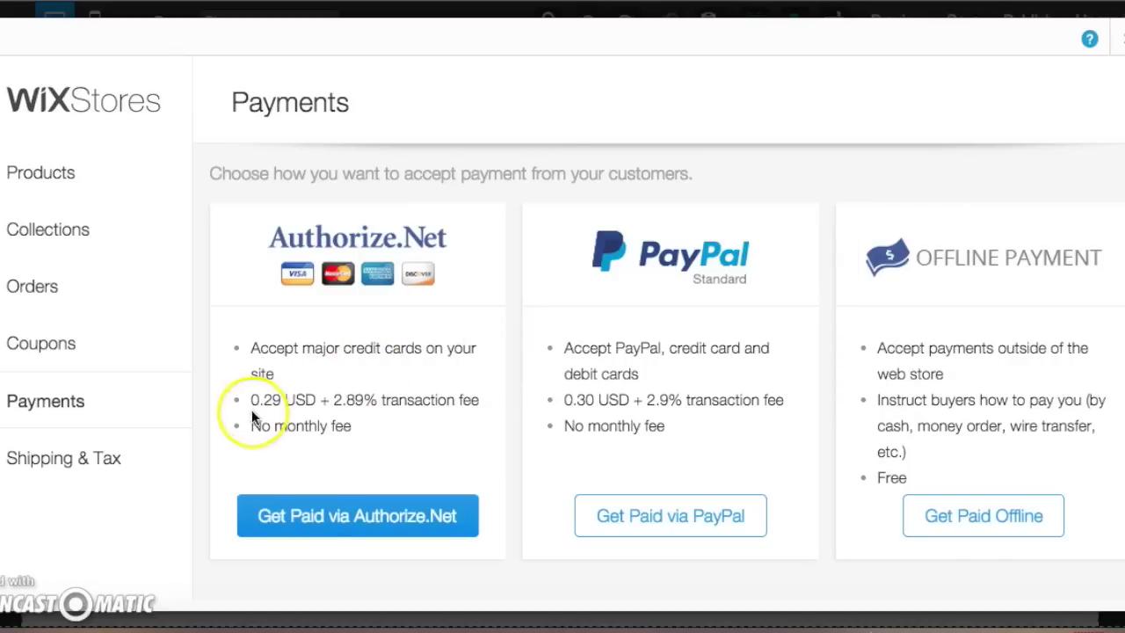
# In Shipping & Tax, sell only to specific regions, adding the United States.
pyautogui.click(106, 448)
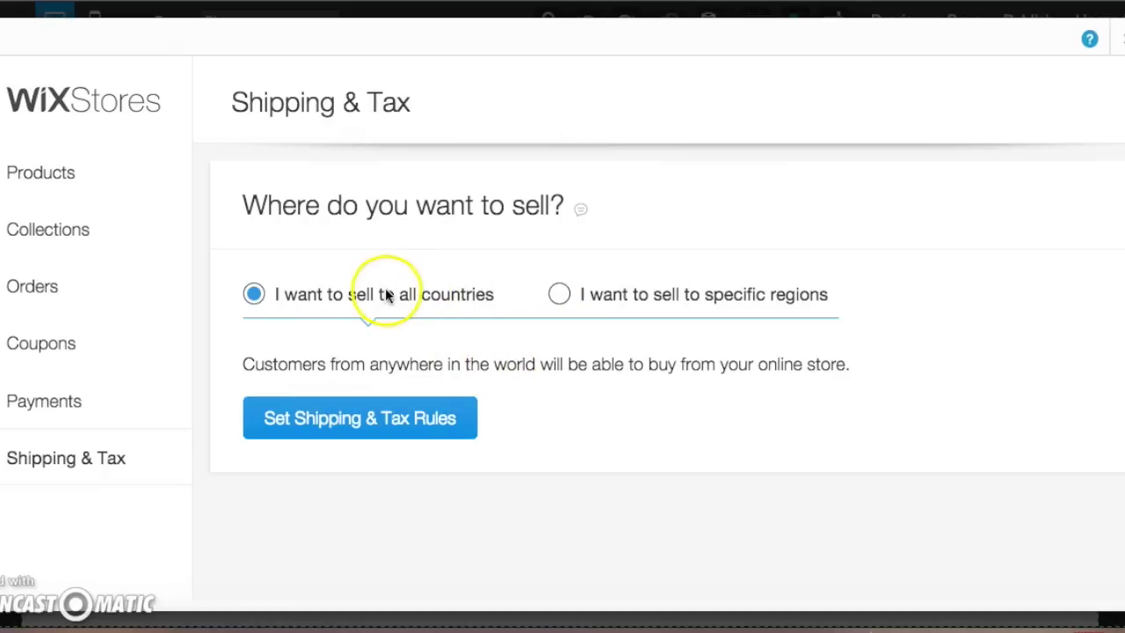
pyautogui.click(563, 294)
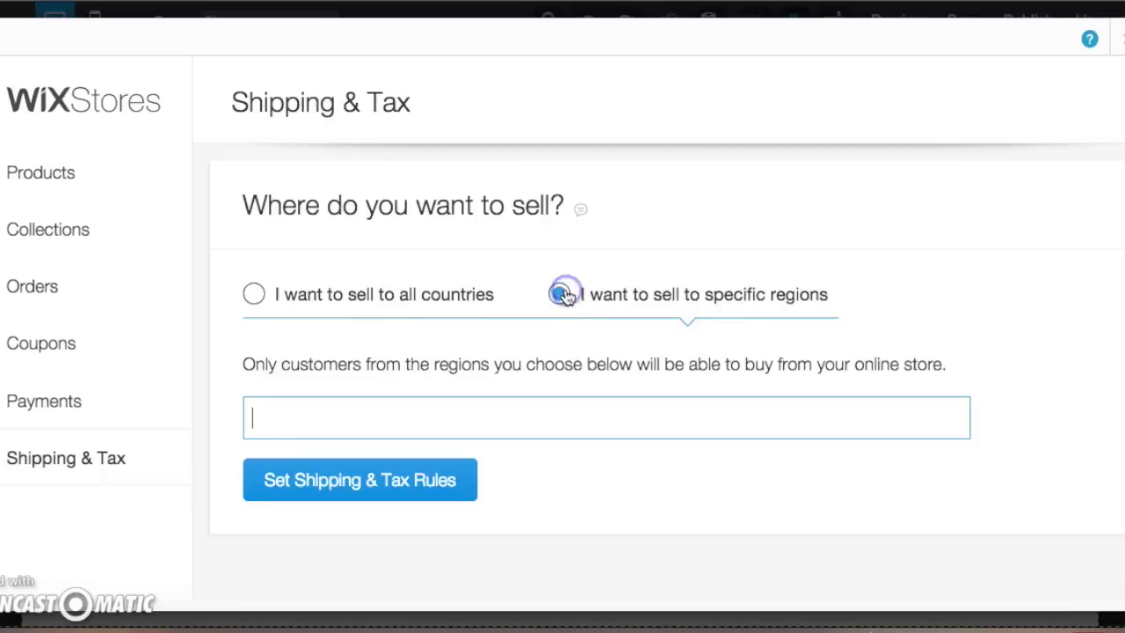
pyautogui.write('unit')
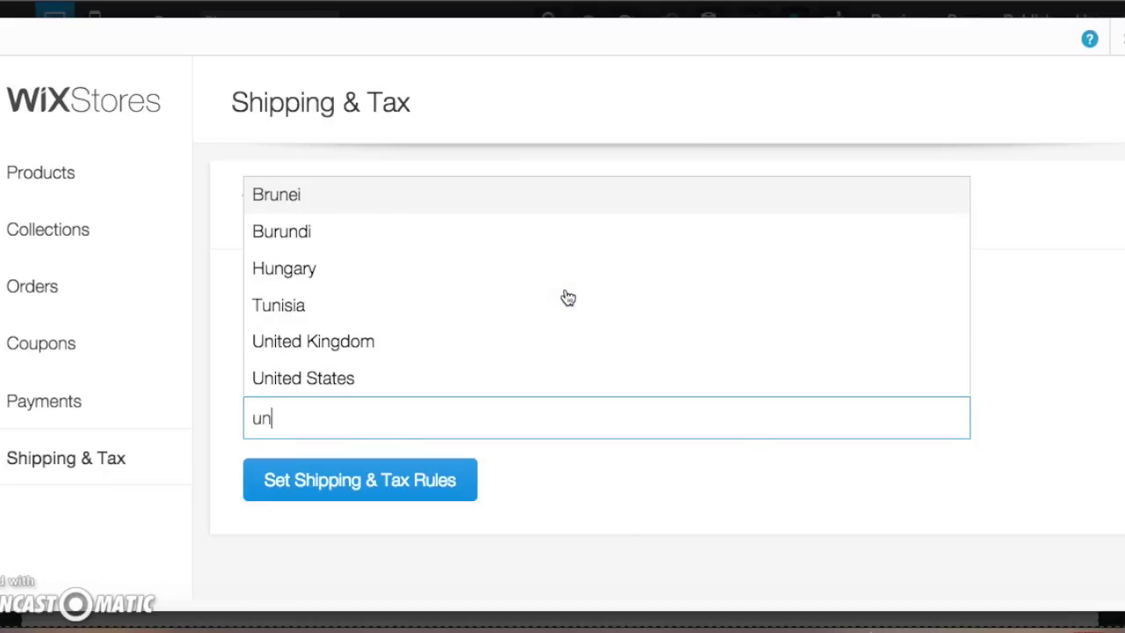
pyautogui.click(528, 327)
pyautogui.click(447, 344)
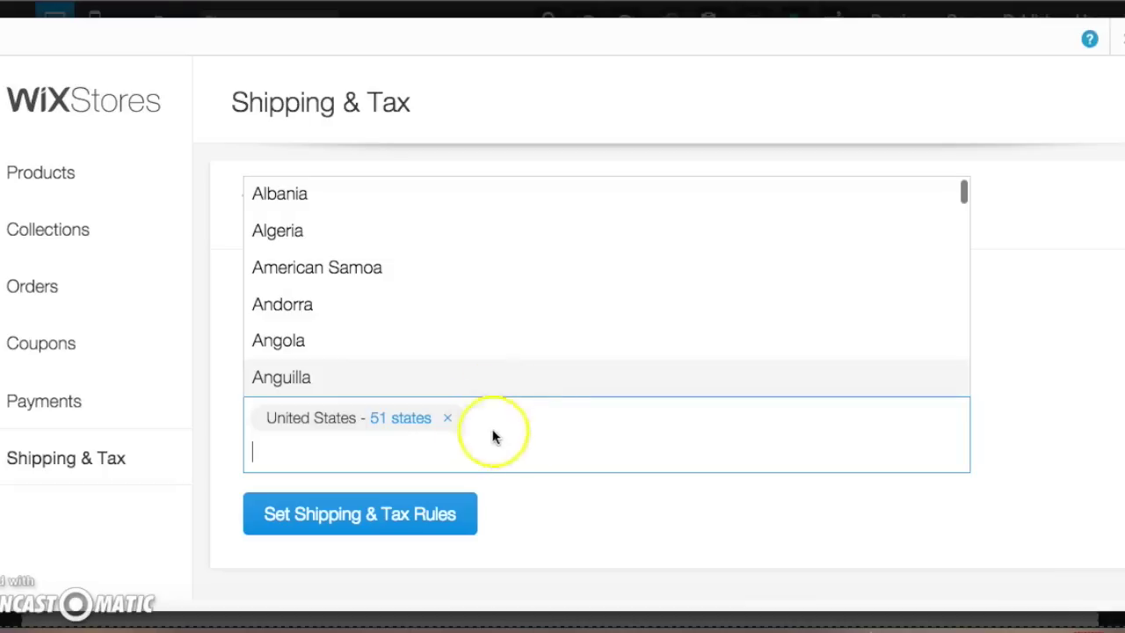
pyautogui.click(652, 497)
pyautogui.click(656, 484)
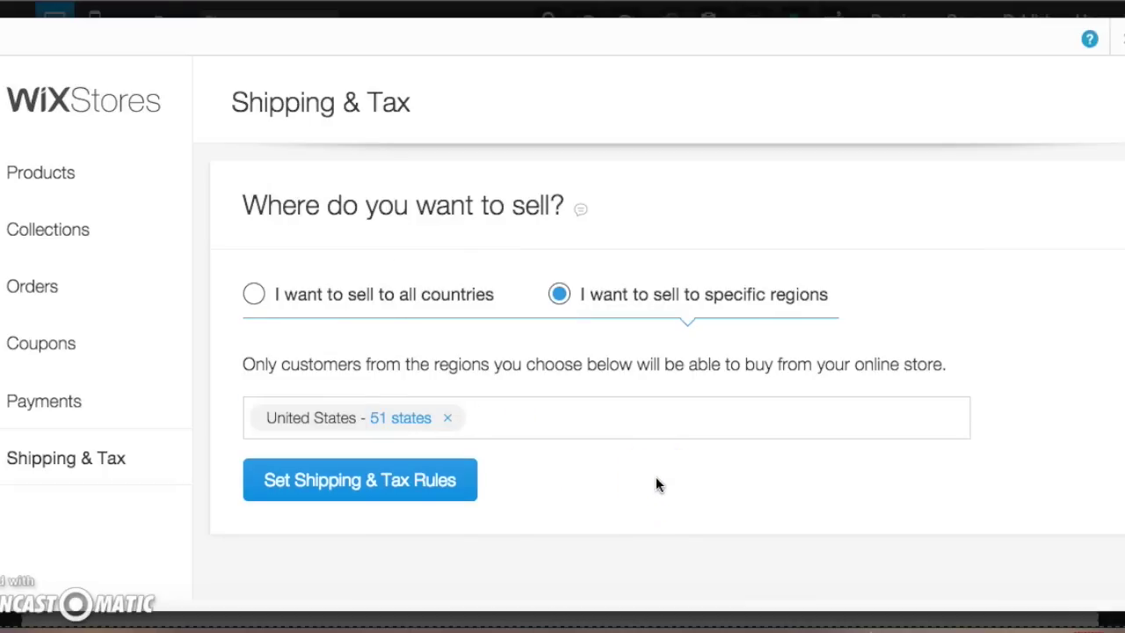
# Reveal the shipping and tax rule sections below the region settings.
pyautogui.click(428, 495)
pyautogui.scroll(-5, 699, 325)
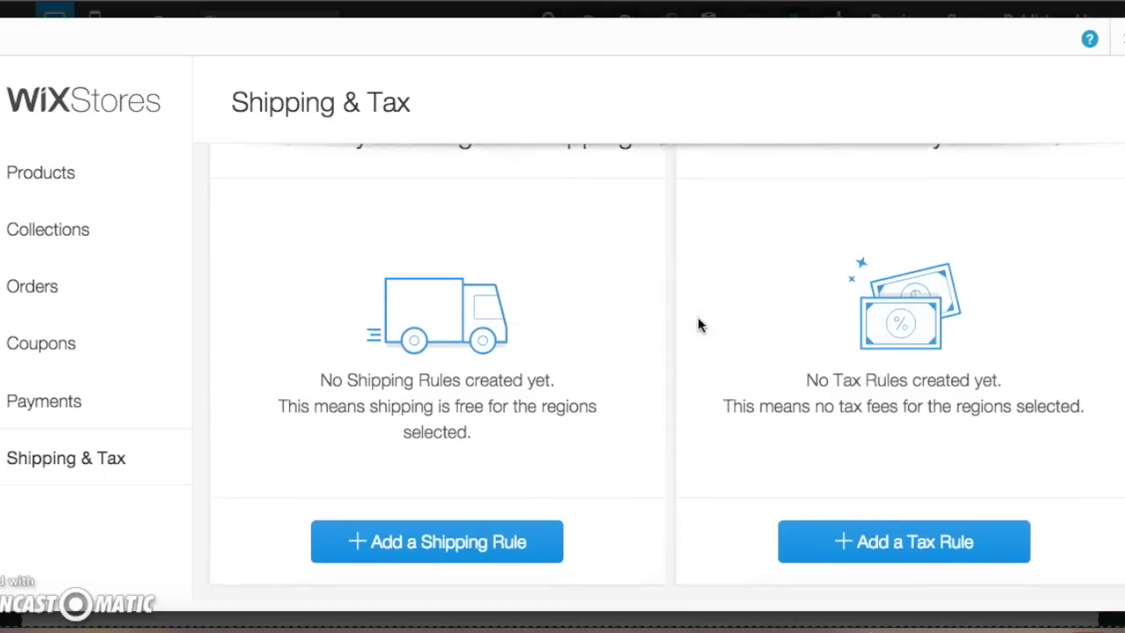
pyautogui.scroll(1, 699, 326)
pyautogui.scroll(-1, 690, 343)
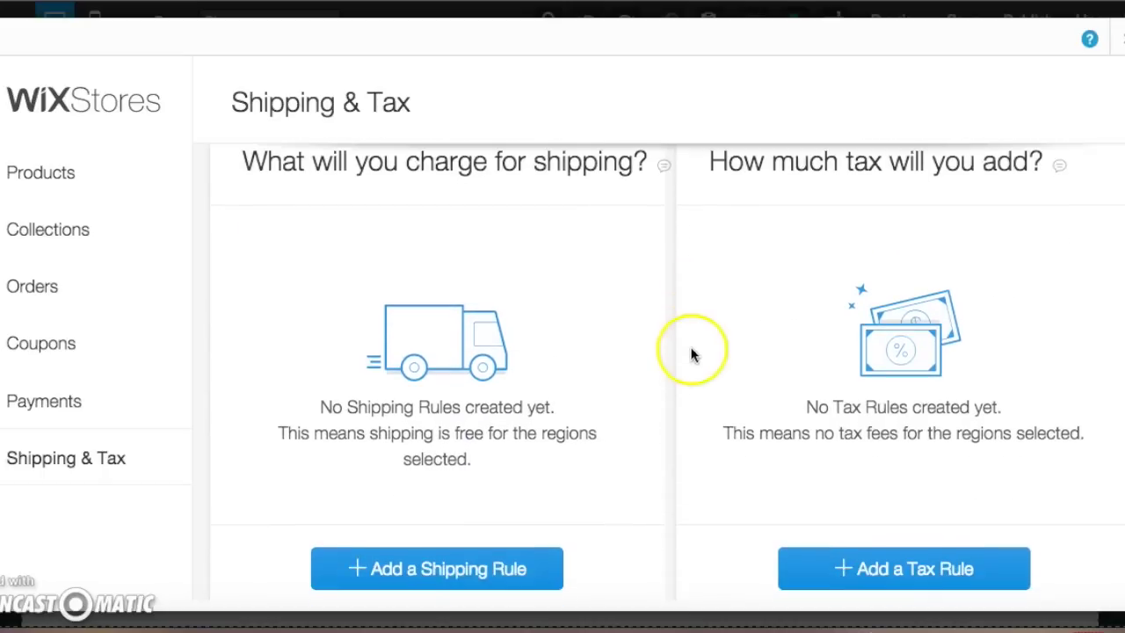
# Add an all-regions Standard Shipping rule at $5.00, delivered in 7-10 Business Days.
pyautogui.click(507, 568)
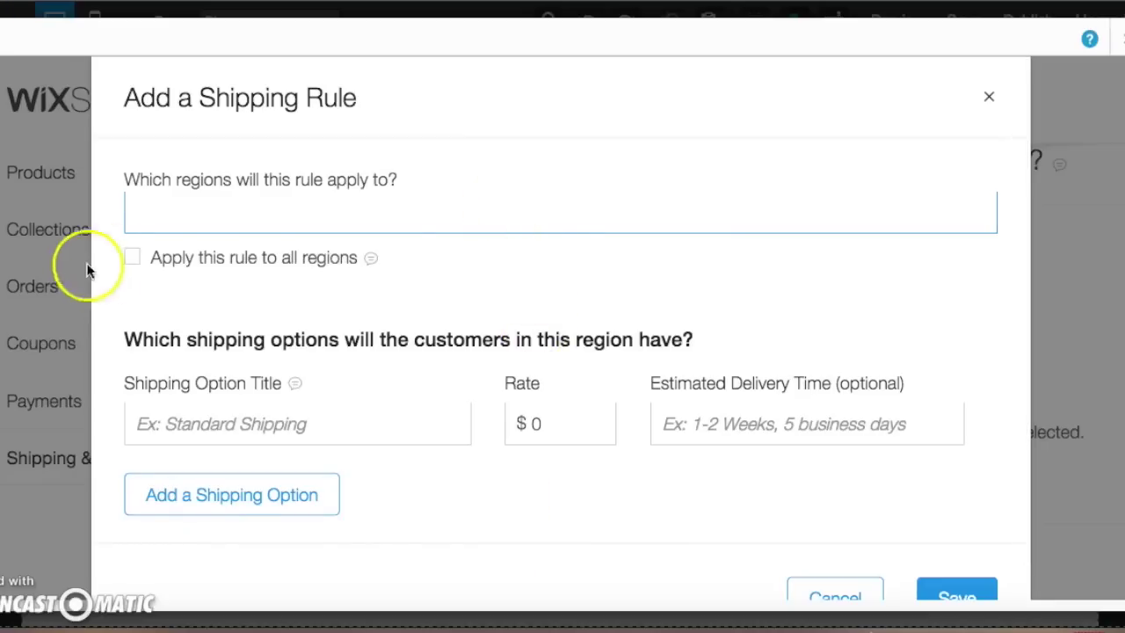
pyautogui.click(132, 264)
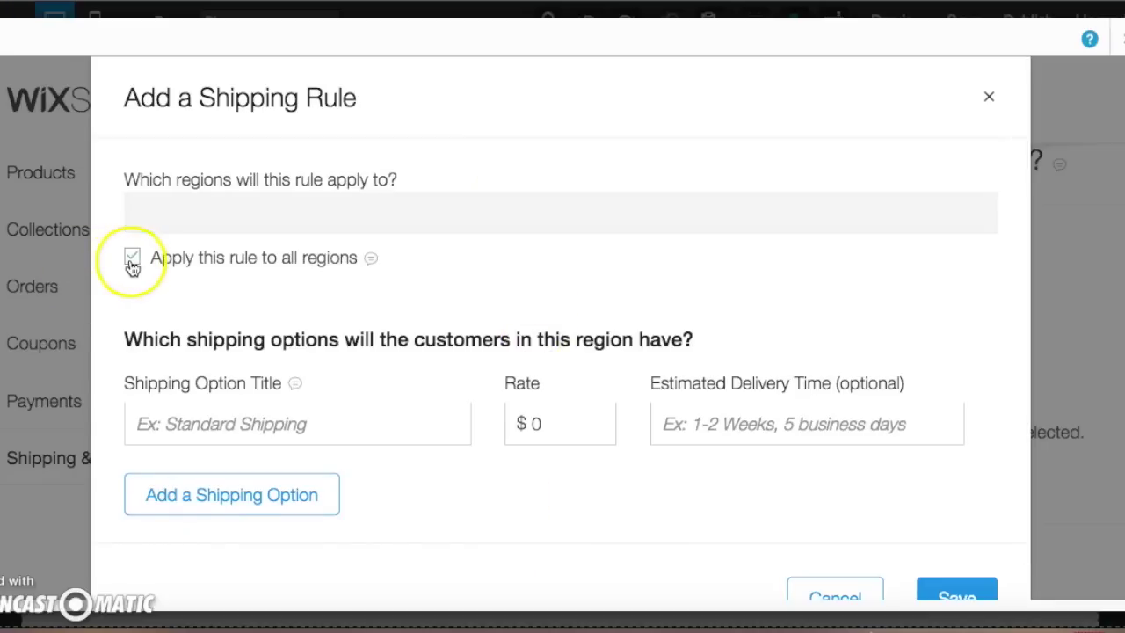
pyautogui.scroll(-1, 267, 379)
pyautogui.click(267, 384)
pyautogui.write('Standard Shipping')
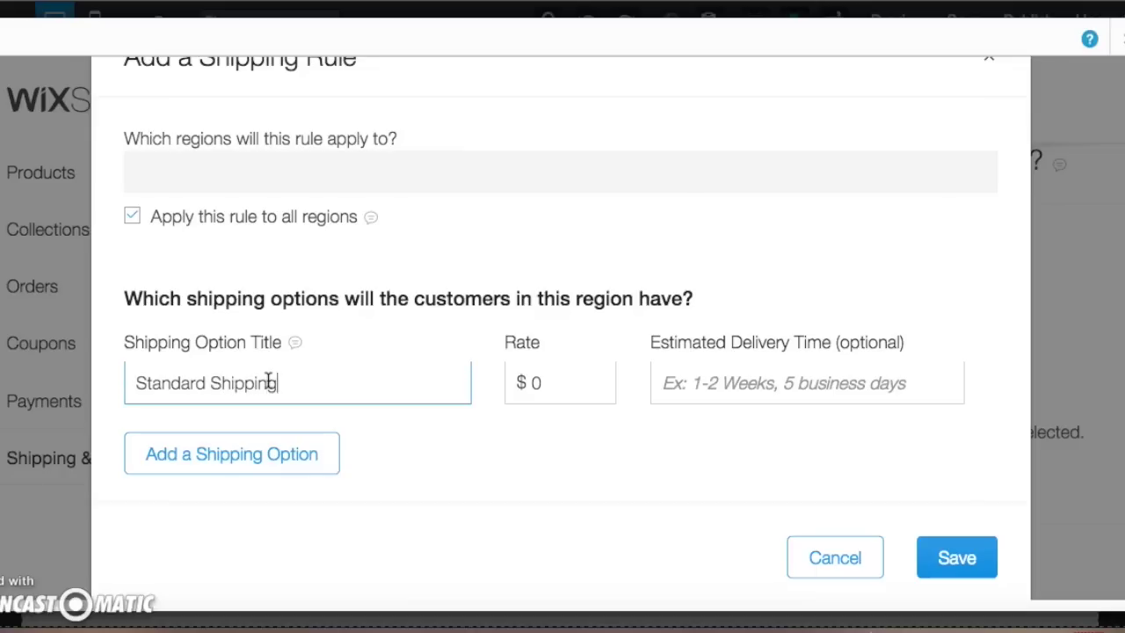
pyautogui.press('Tab')
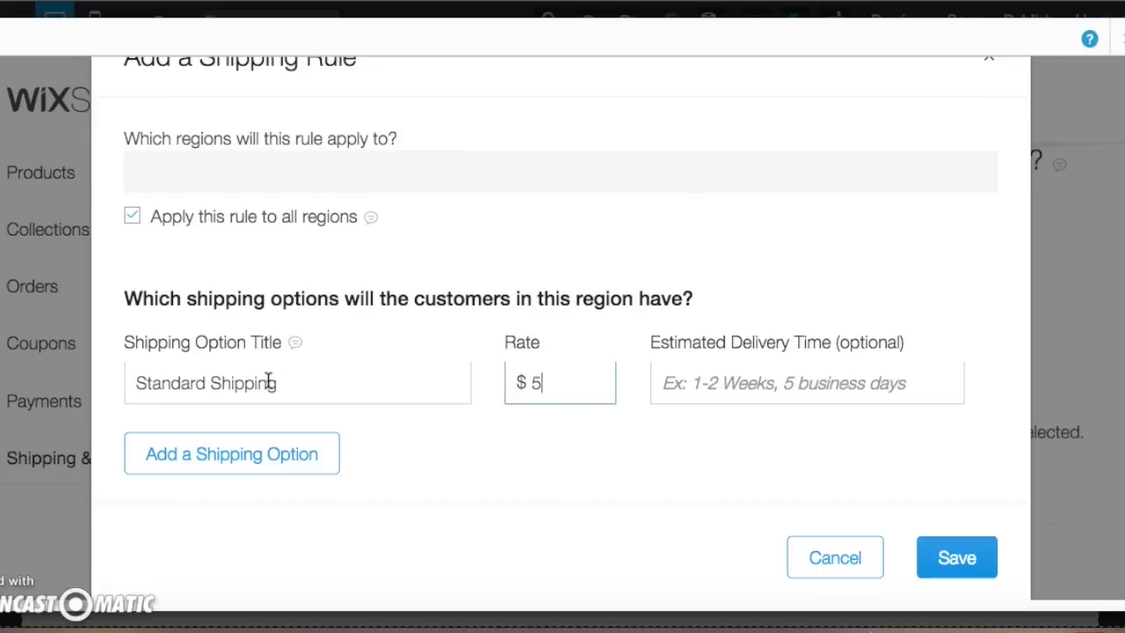
pyautogui.press('Tab')
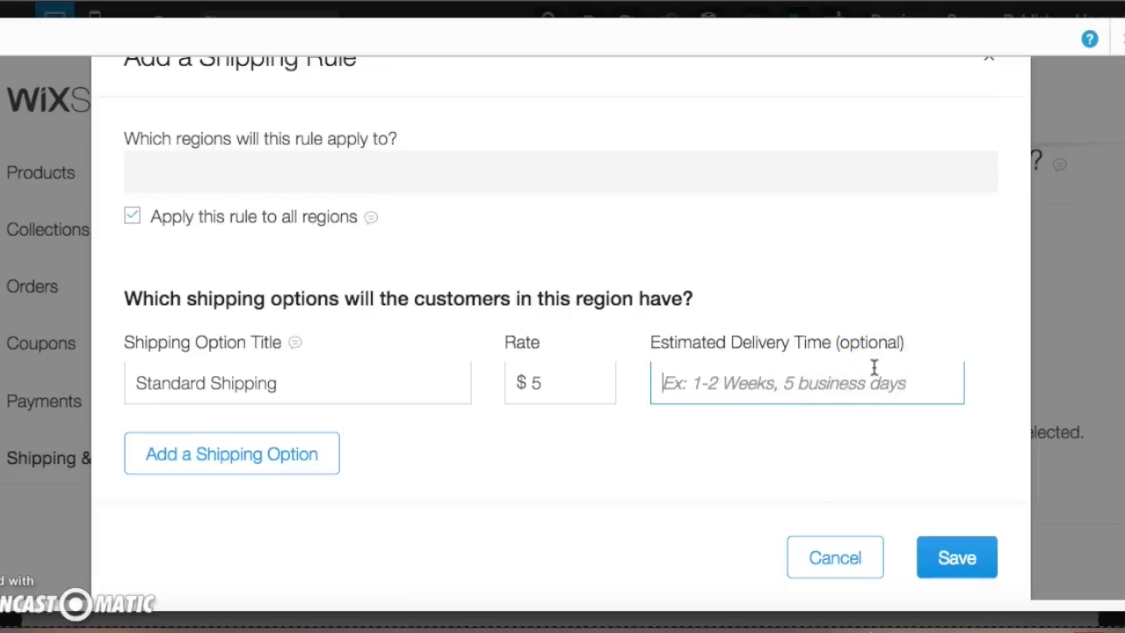
pyautogui.write('7-10 Business Days')
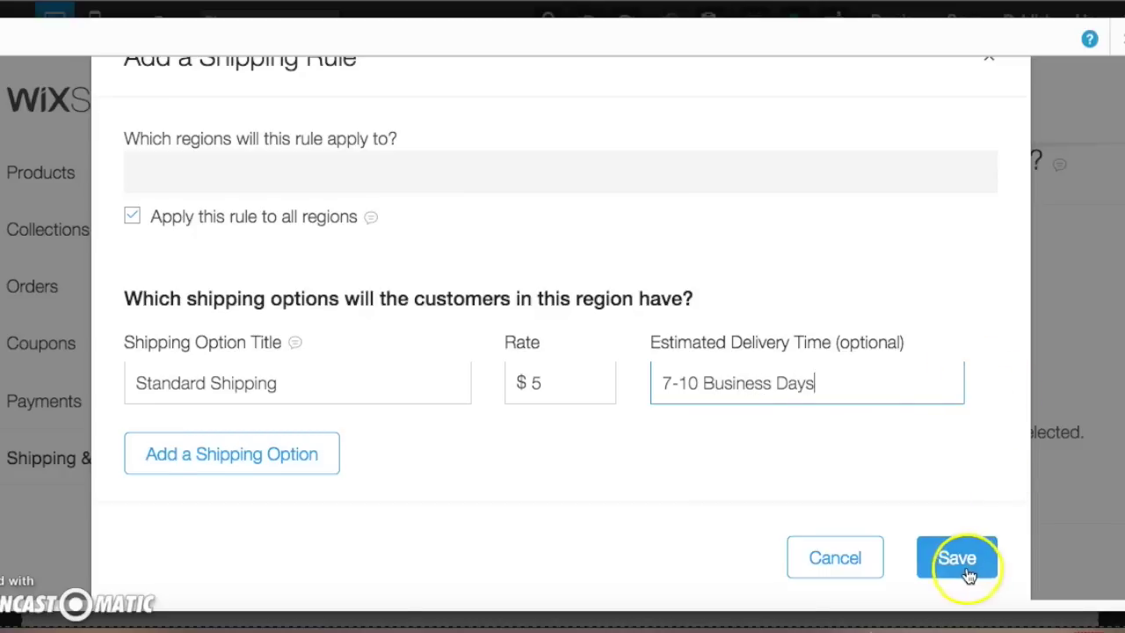
pyautogui.click(958, 561)
pyautogui.scroll(1, 938, 424)
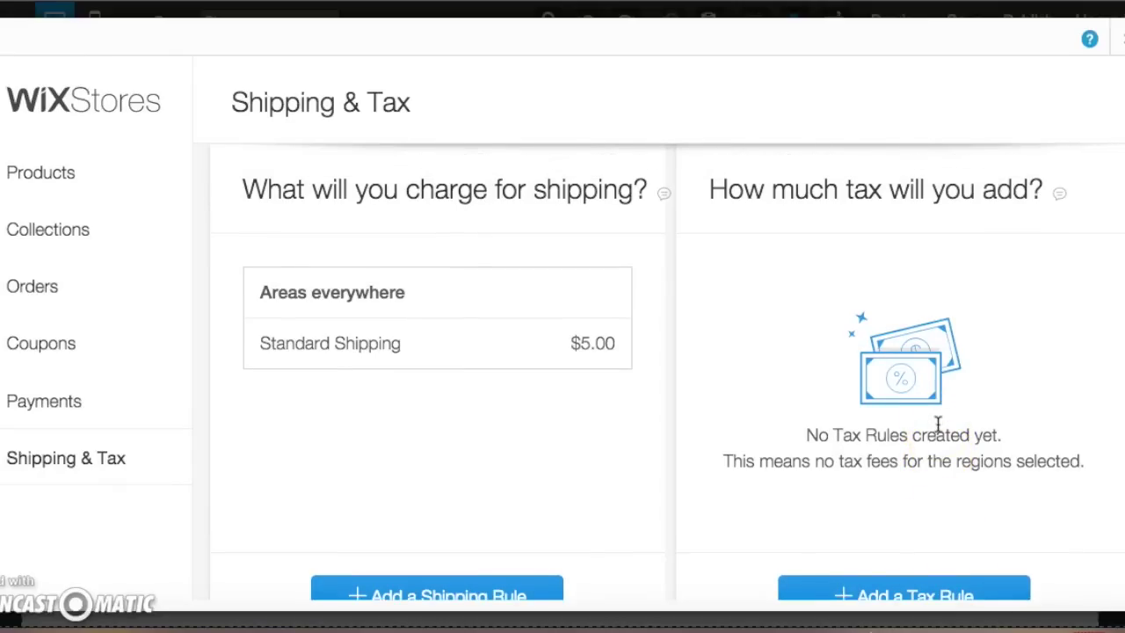
# Add a 6% tax rule covering all regions instead of just the United States.
pyautogui.scroll(-2, 955, 284)
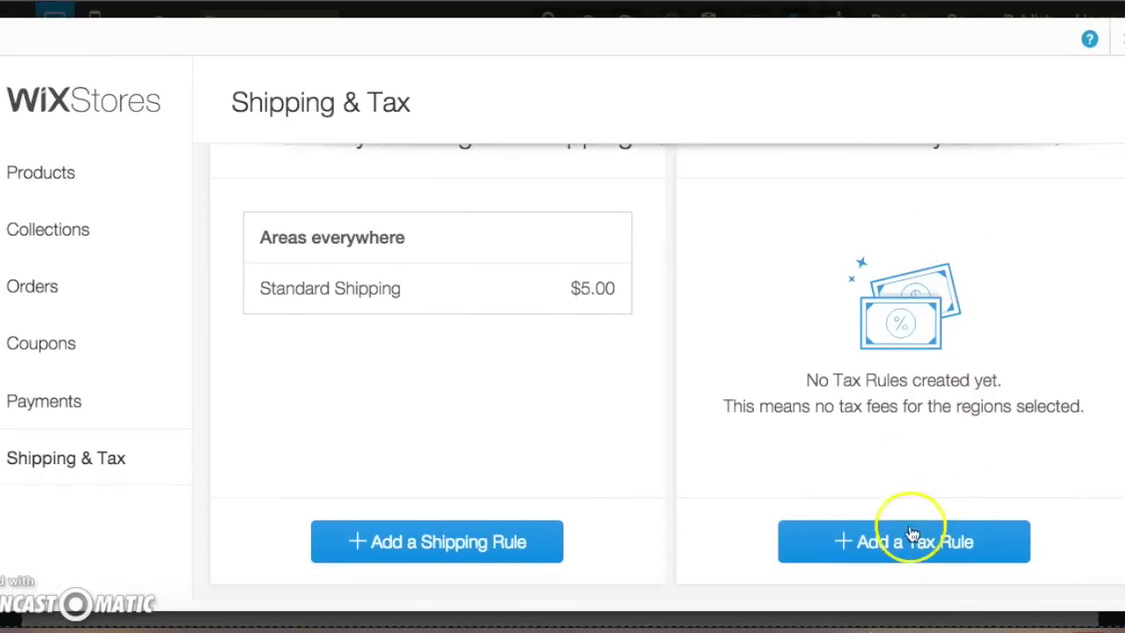
pyautogui.click(913, 536)
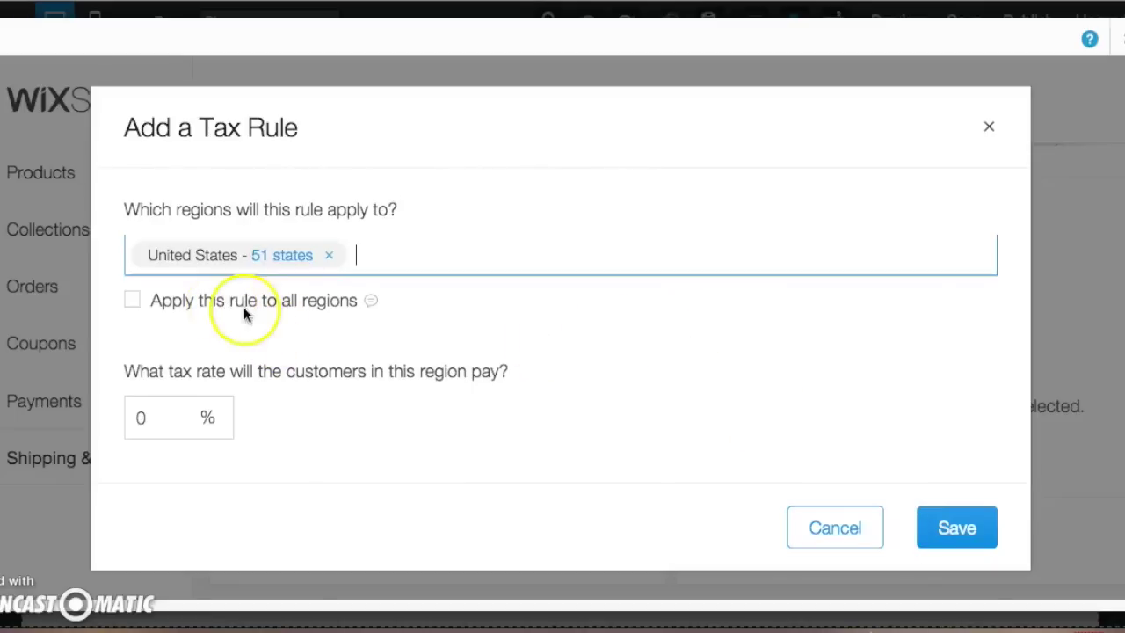
pyautogui.click(328, 255)
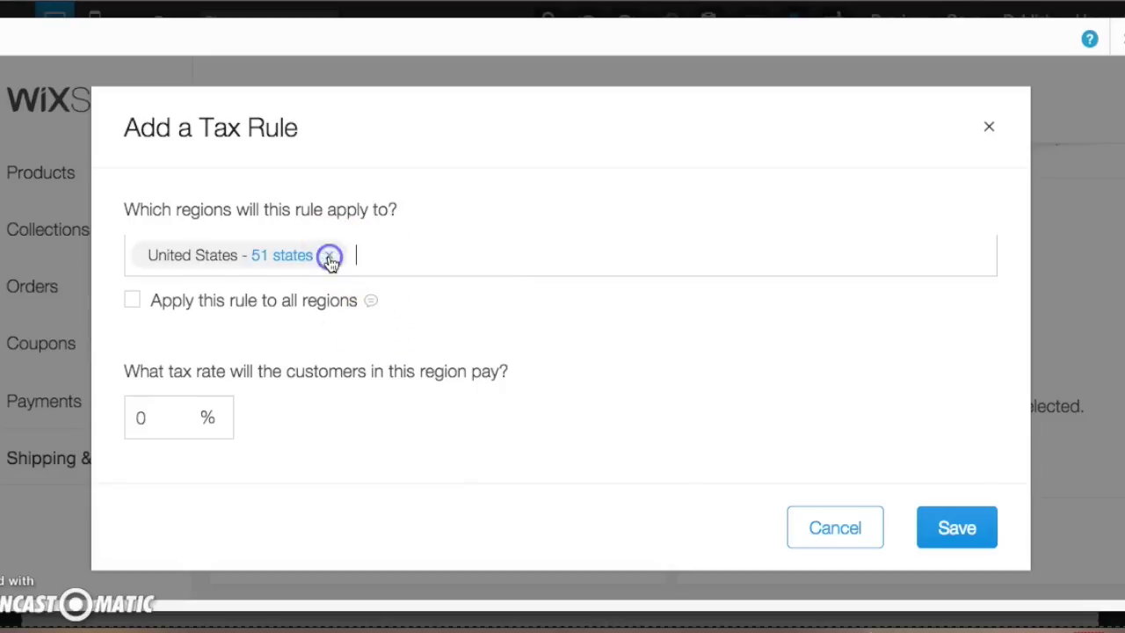
pyautogui.click(134, 300)
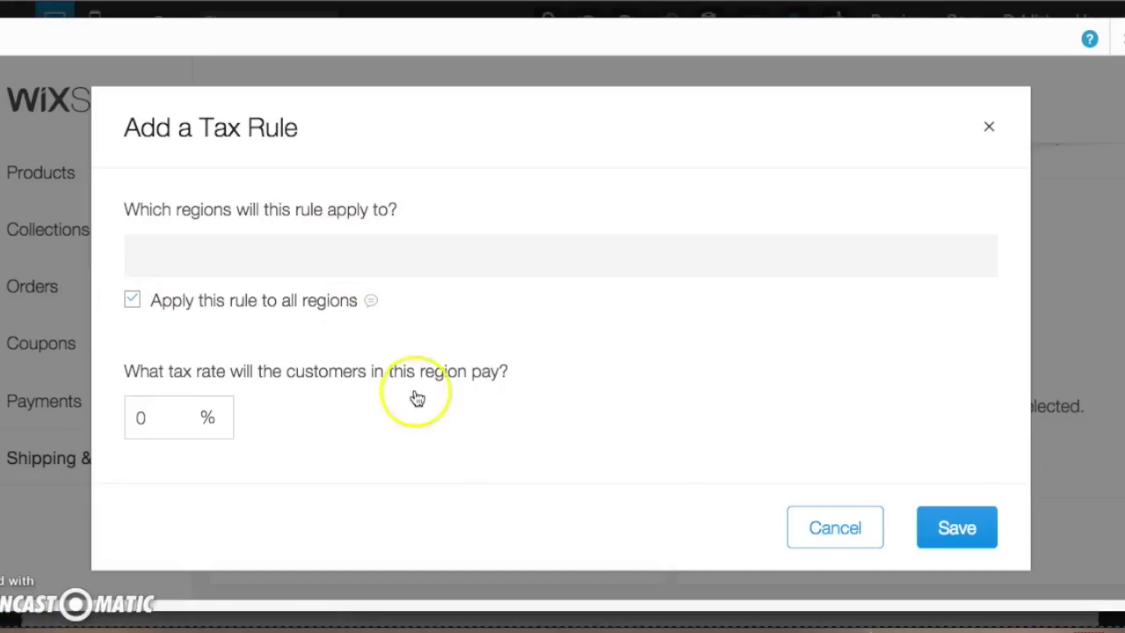
pyautogui.click(147, 421)
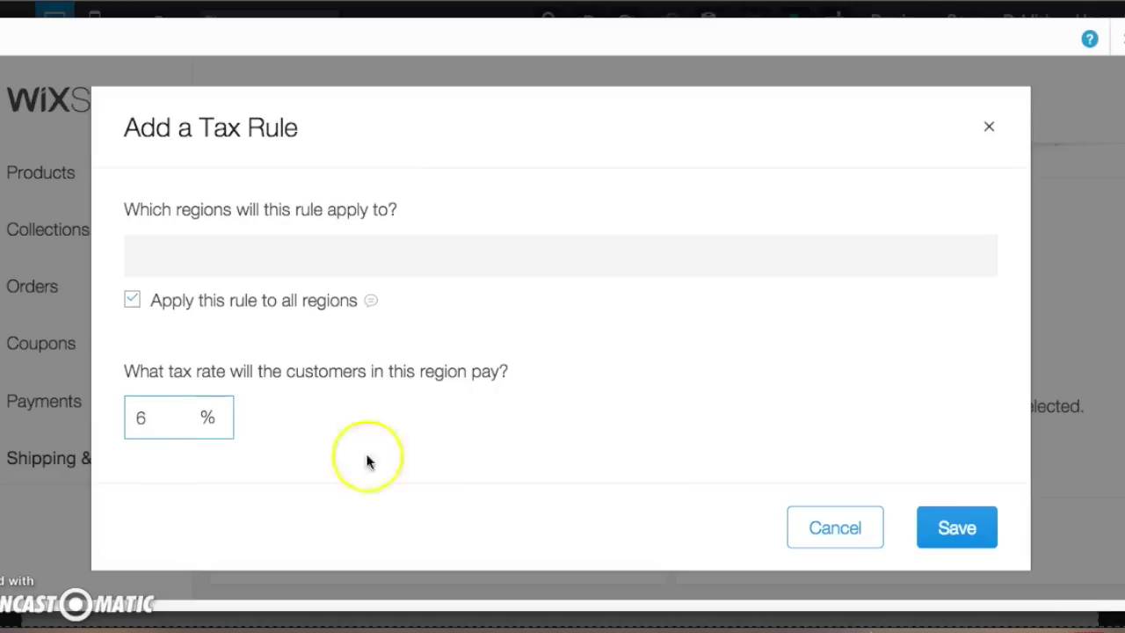
pyautogui.click(989, 532)
pyautogui.click(988, 361)
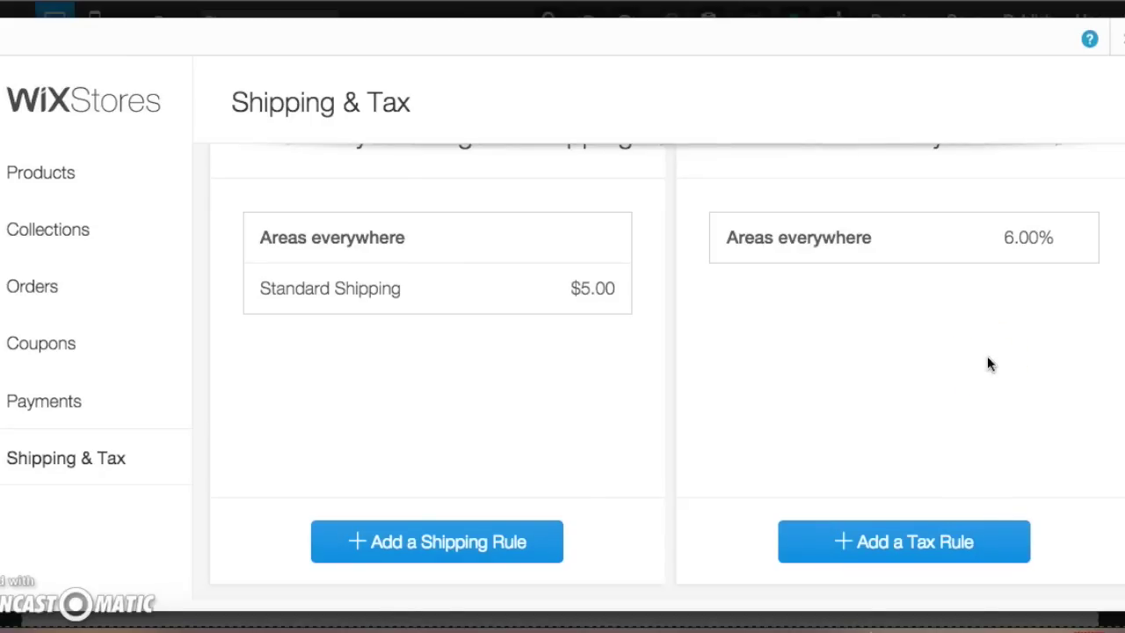
pyautogui.click(987, 448)
pyautogui.scroll(2, 987, 449)
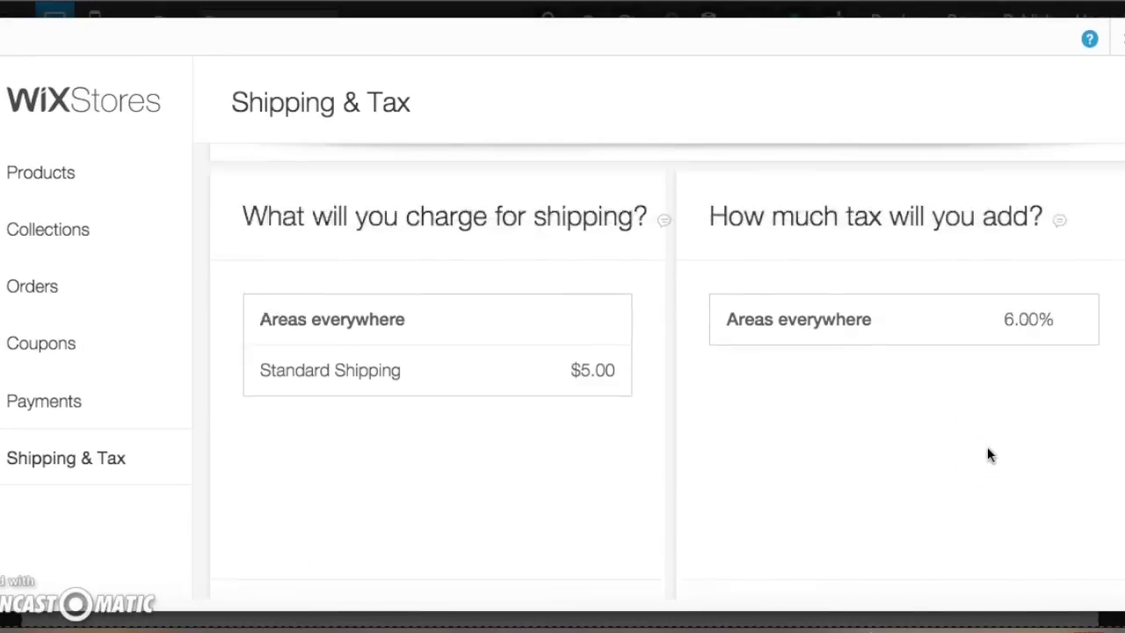
# Close the Store Manager and Wix Stores panel, then preview the Shop page.
pyautogui.scroll(4, 989, 450)
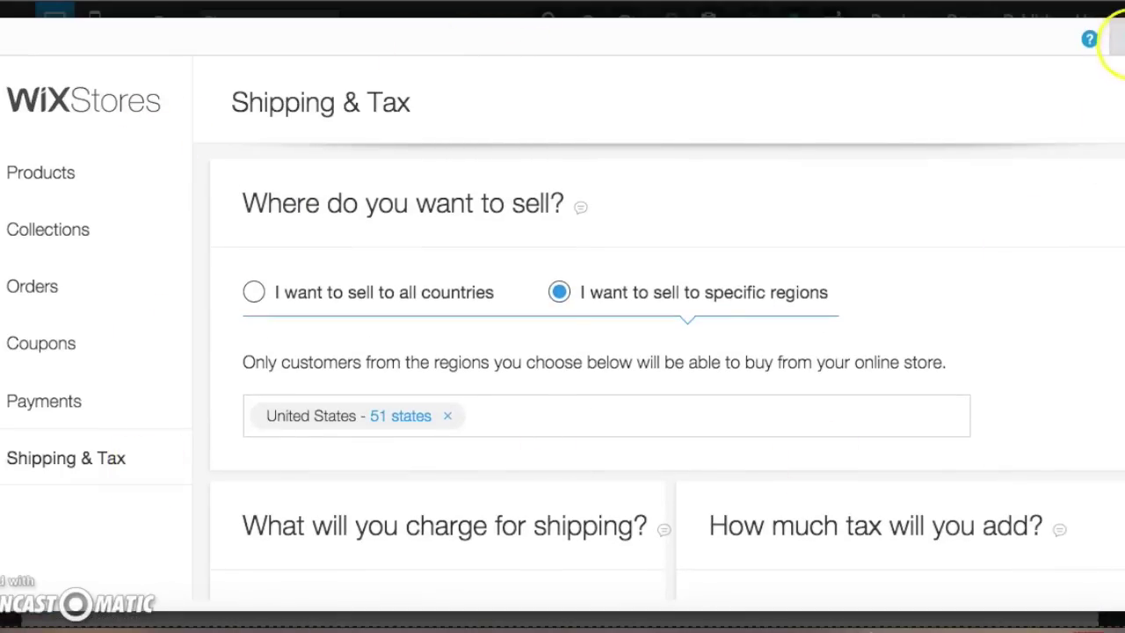
pyautogui.click(1116, 39)
pyautogui.click(663, 95)
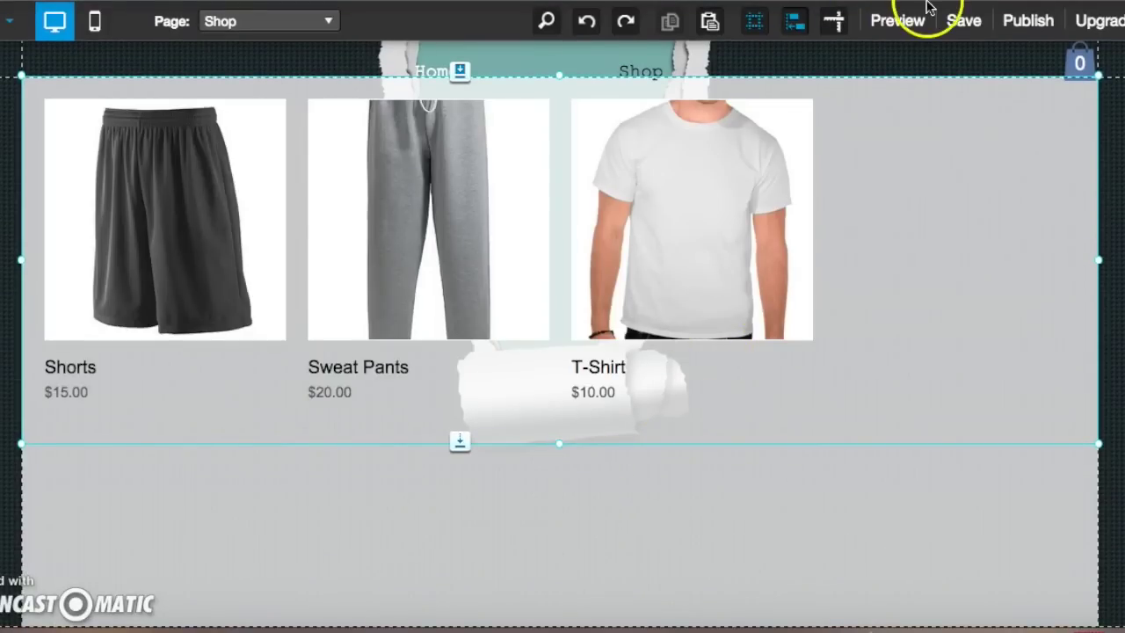
pyautogui.click(915, 32)
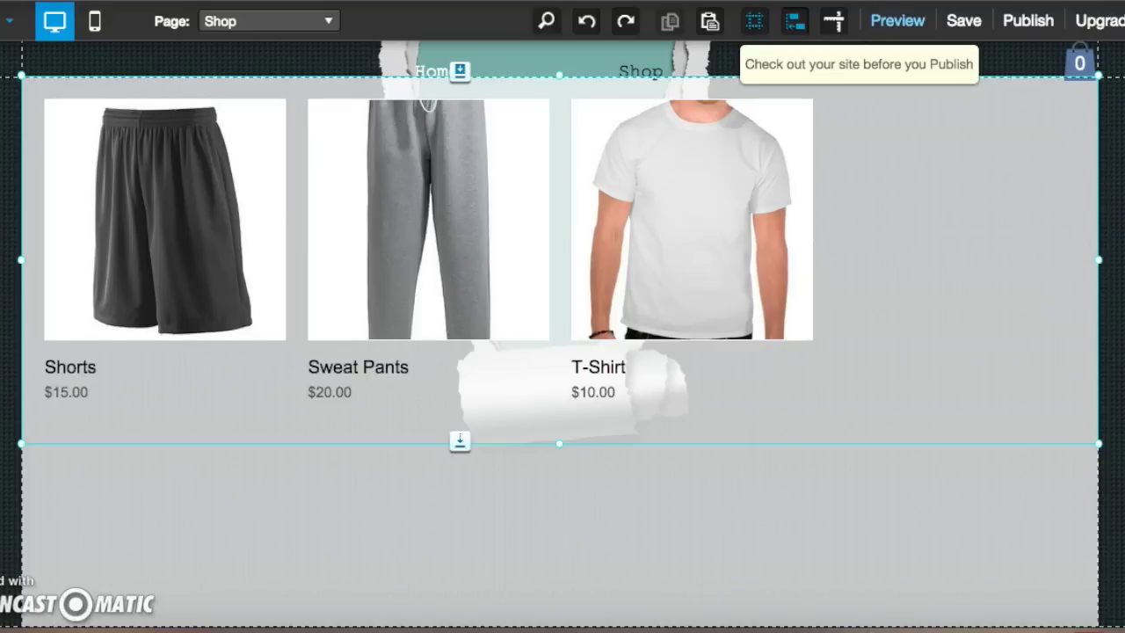
pyautogui.click(895, 26)
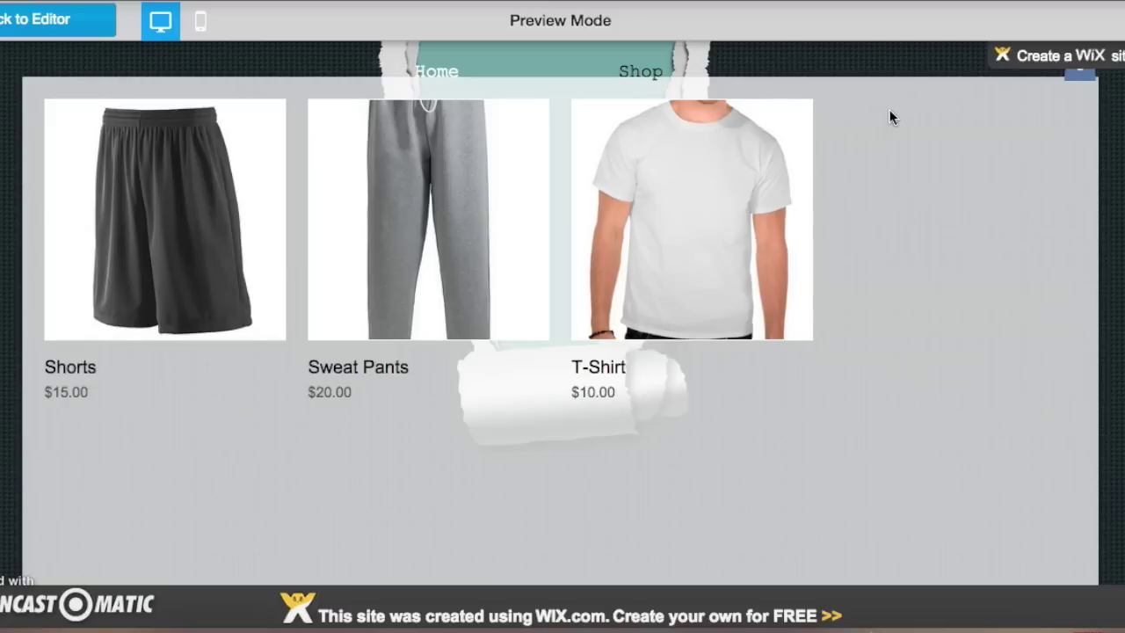
# In the T-Shirt quick view, choose the green colour and X-Large size.
pyautogui.moveTo(736, 188)
pyautogui.click(708, 306)
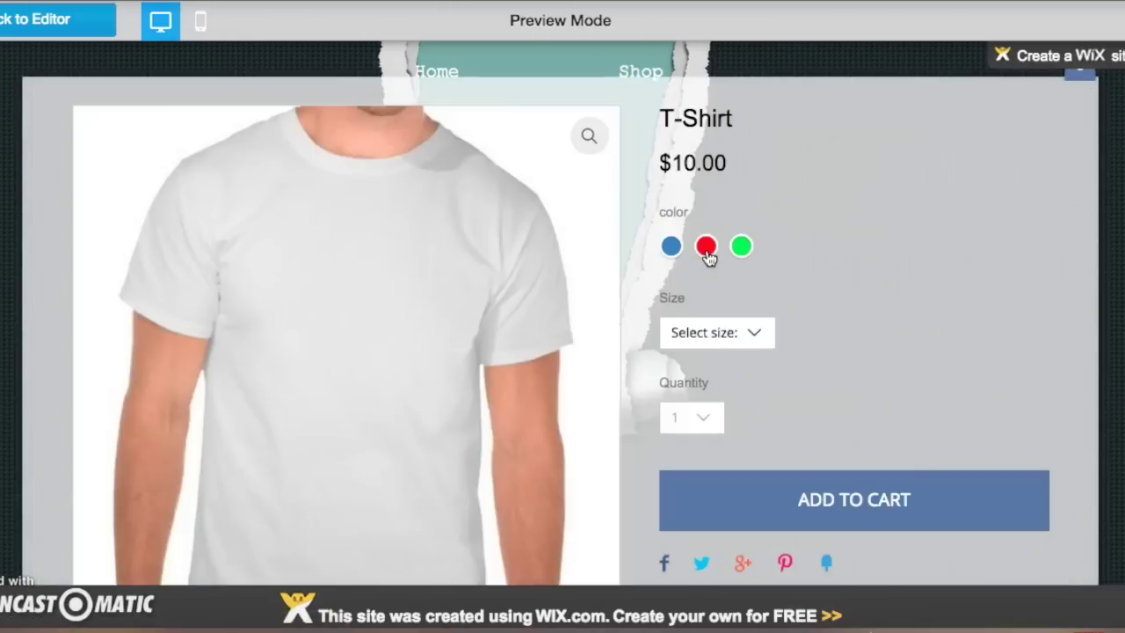
pyautogui.scroll(-1, 829, 170)
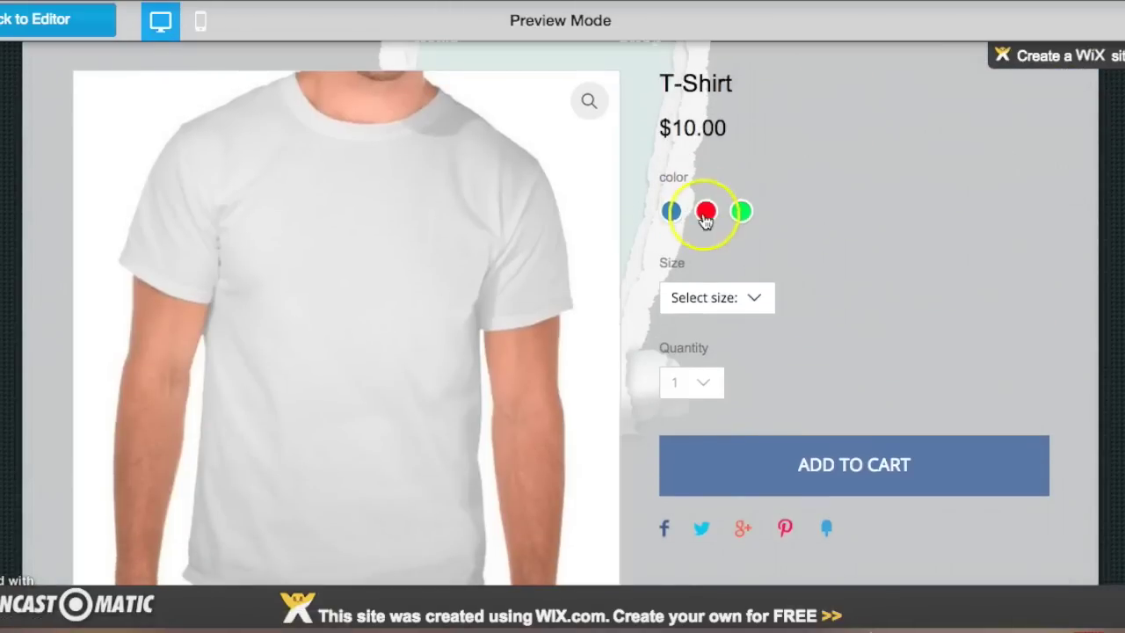
pyautogui.click(671, 212)
pyautogui.click(698, 212)
pyautogui.click(742, 214)
pyautogui.click(741, 307)
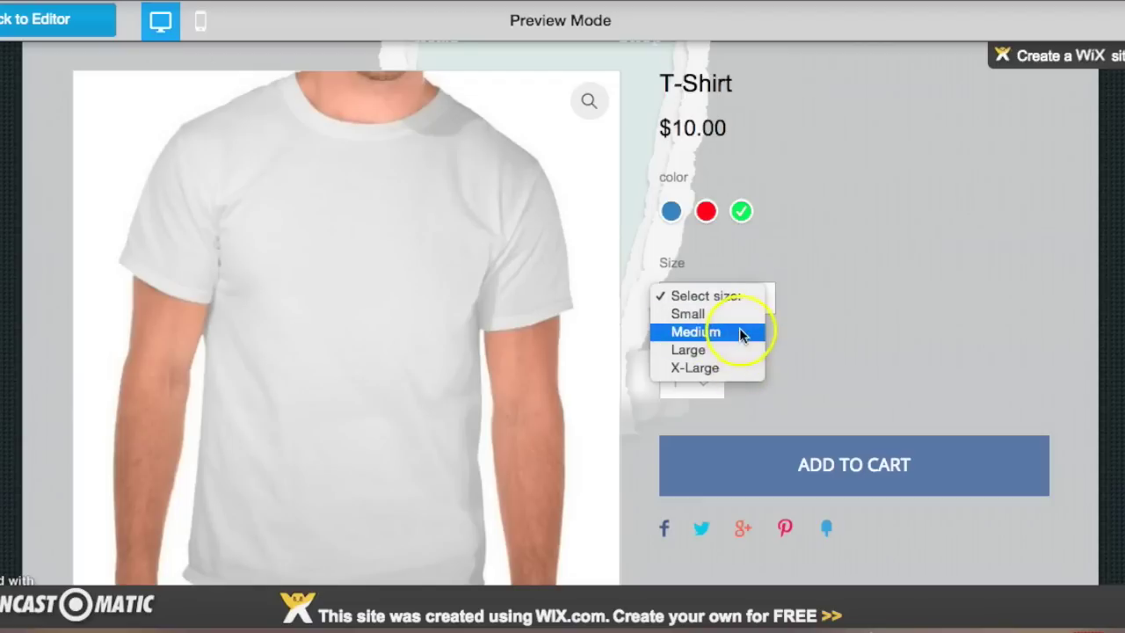
pyautogui.click(743, 367)
# Add one T-Shirt to the cart and open the full cart page.
pyautogui.scroll(-1, 808, 363)
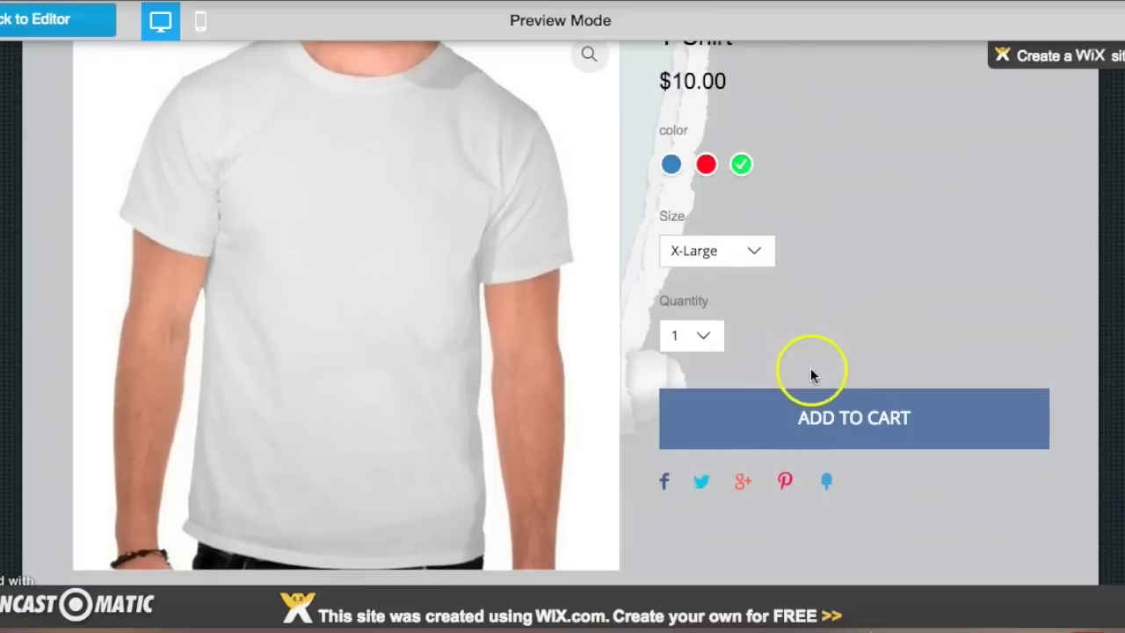
pyautogui.click(713, 340)
pyautogui.click(713, 335)
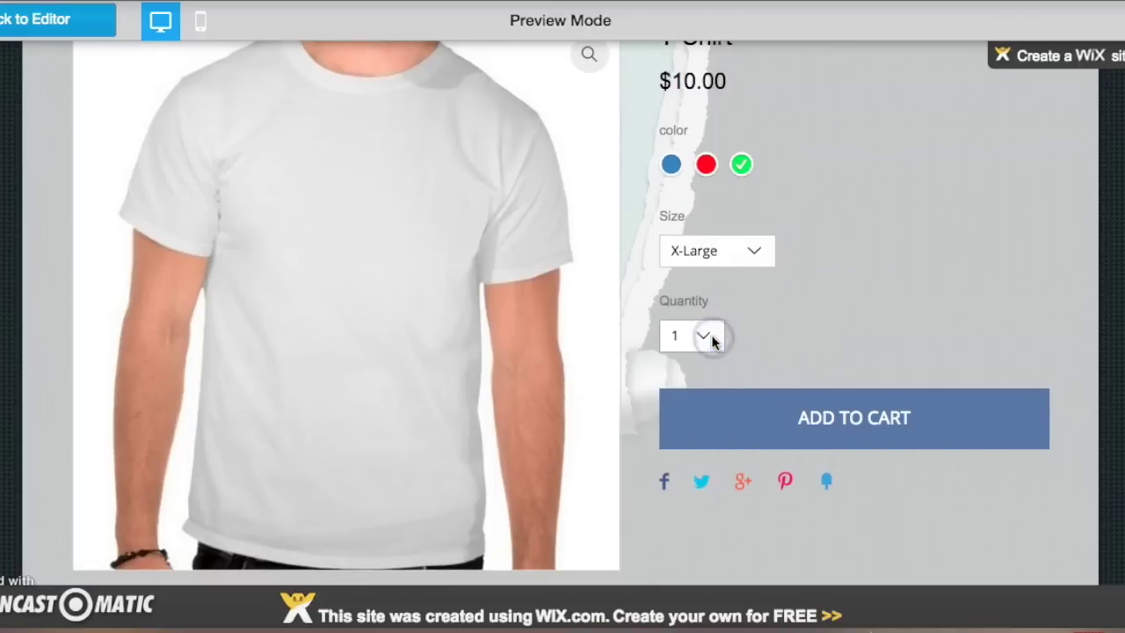
pyautogui.scroll(1, 803, 335)
pyautogui.click(809, 448)
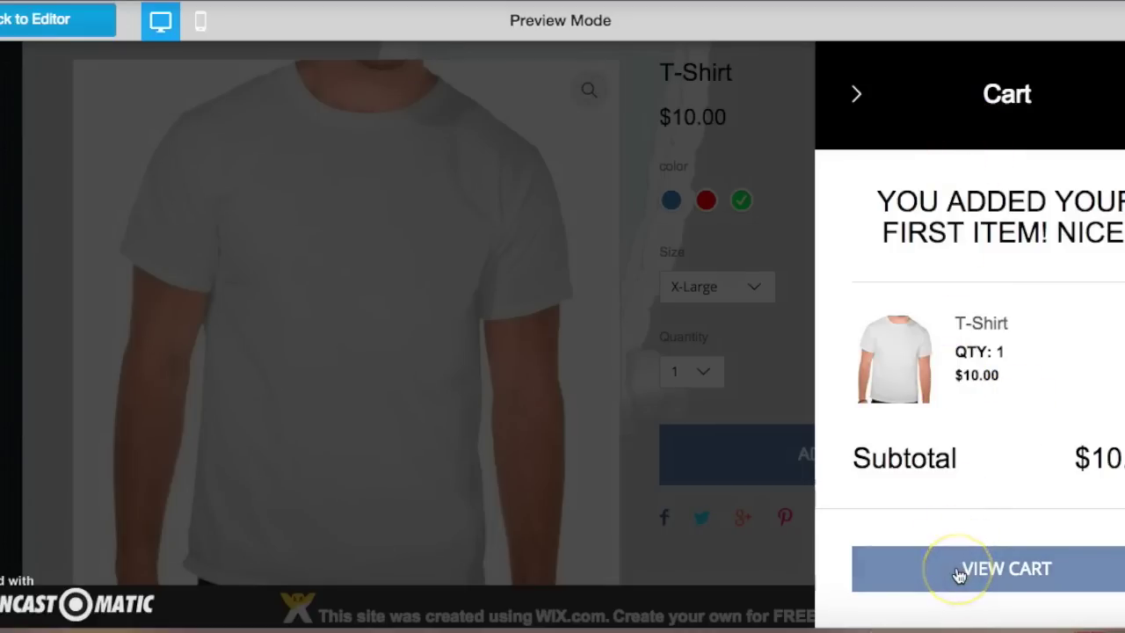
pyautogui.click(859, 95)
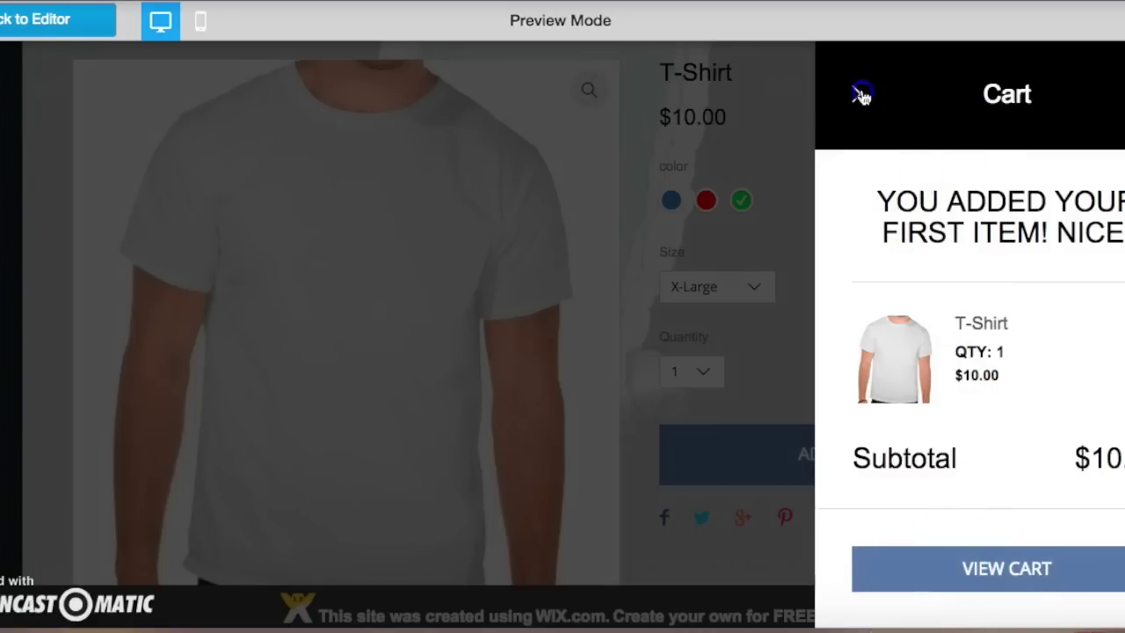
pyautogui.click(888, 258)
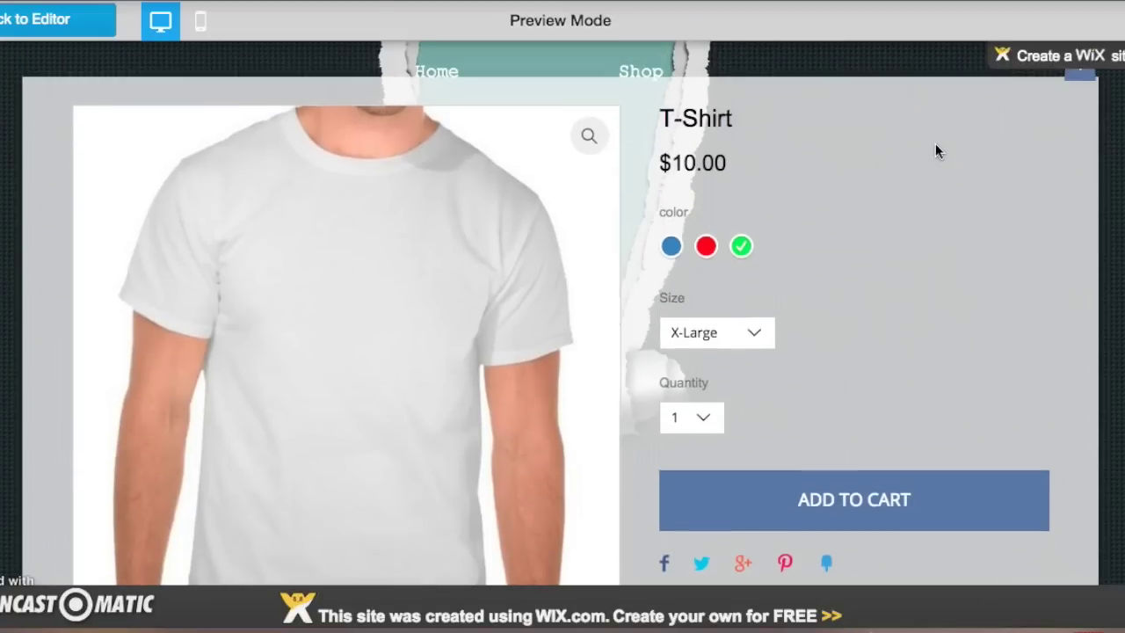
pyautogui.click(1024, 112)
pyautogui.click(1082, 86)
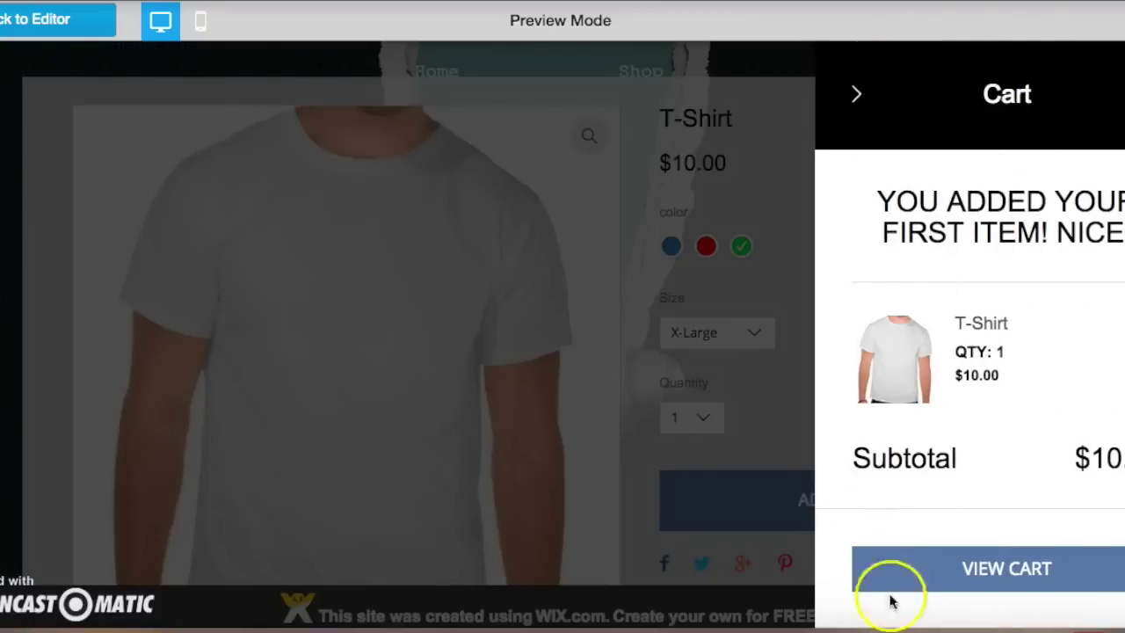
pyautogui.click(971, 573)
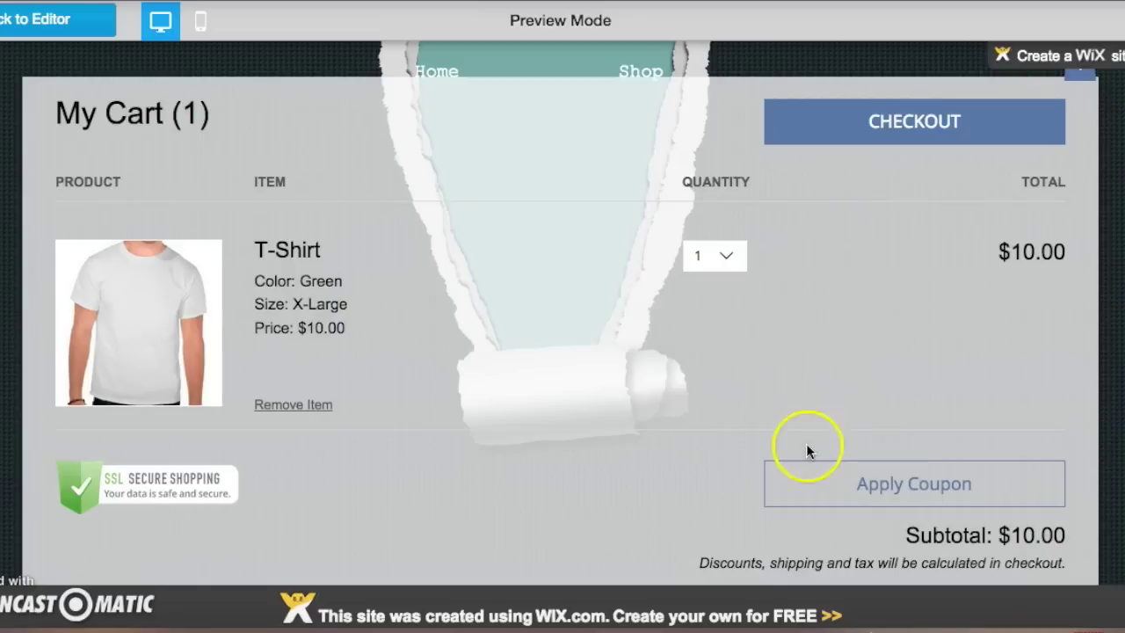
# Try applying coupon code HALF to the previewed cart, which is rejected.
pyautogui.click(837, 486)
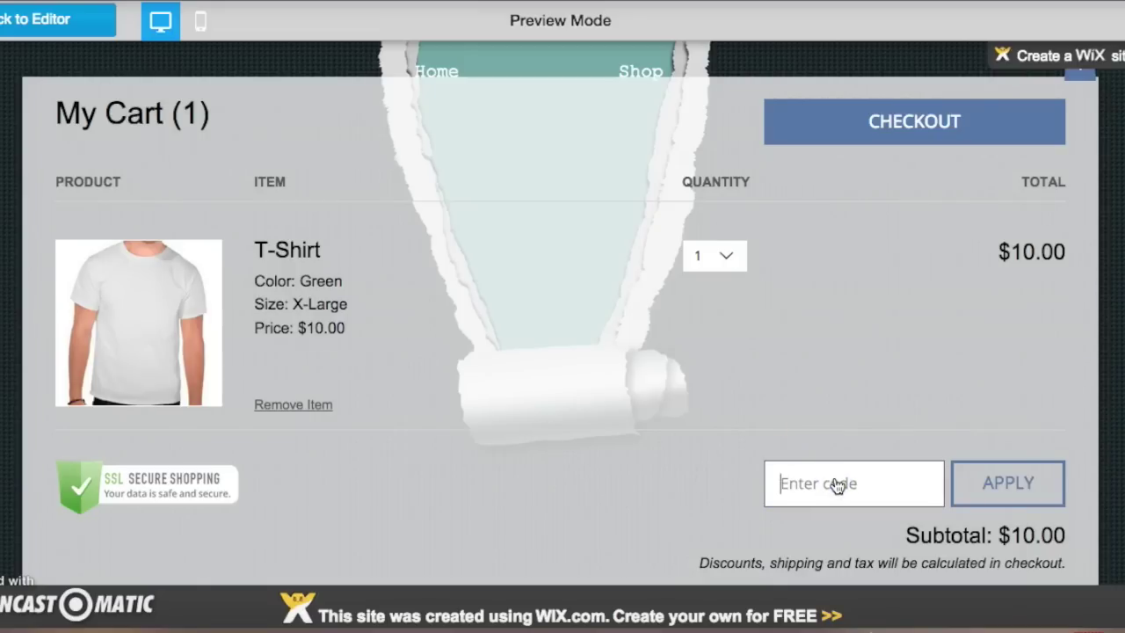
pyautogui.write('HALF')
pyautogui.click(992, 484)
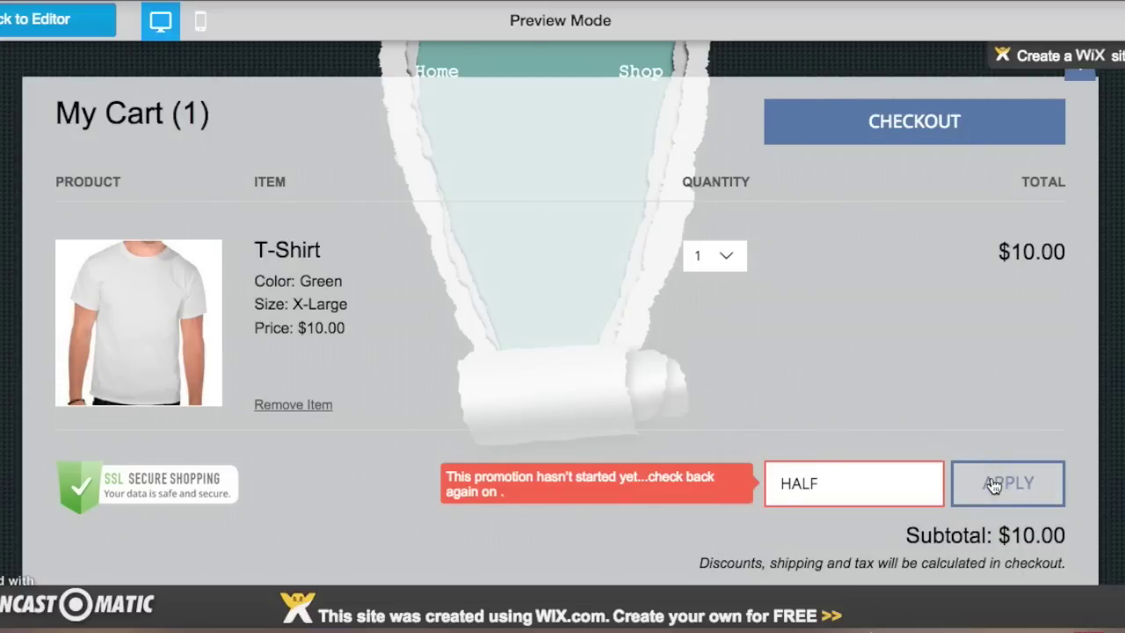
# Clear the rejected code, attempt checkout, and dismiss the payment-method notice.
pyautogui.click(821, 484)
pyautogui.moveTo(829, 494); pyautogui.dragTo(716, 490)
pyautogui.press('BackSpace')
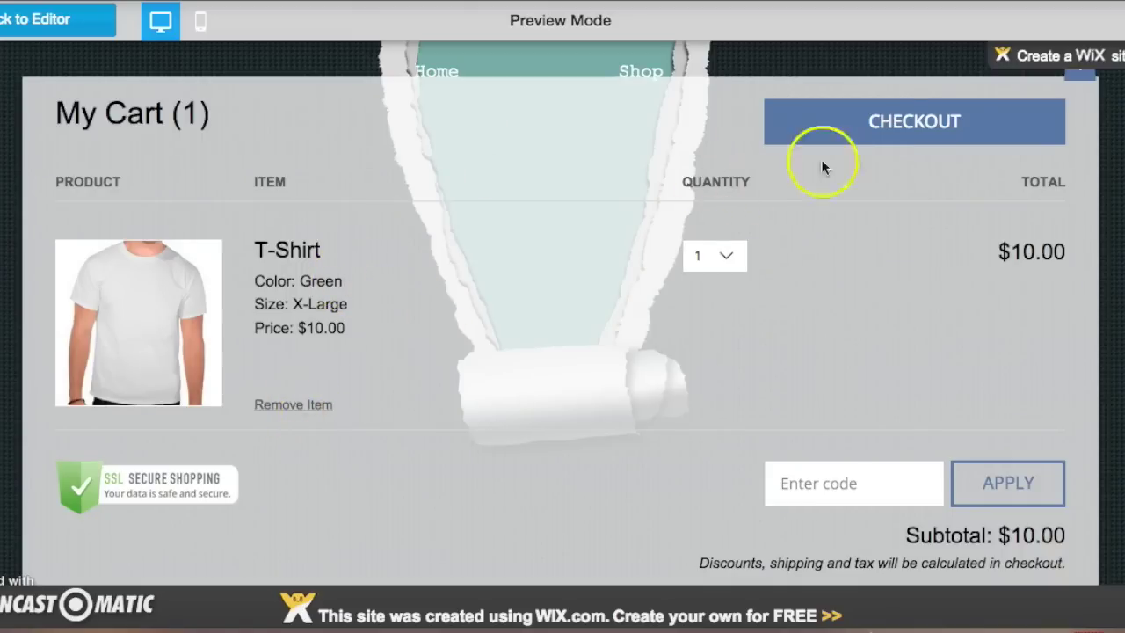
pyautogui.click(890, 132)
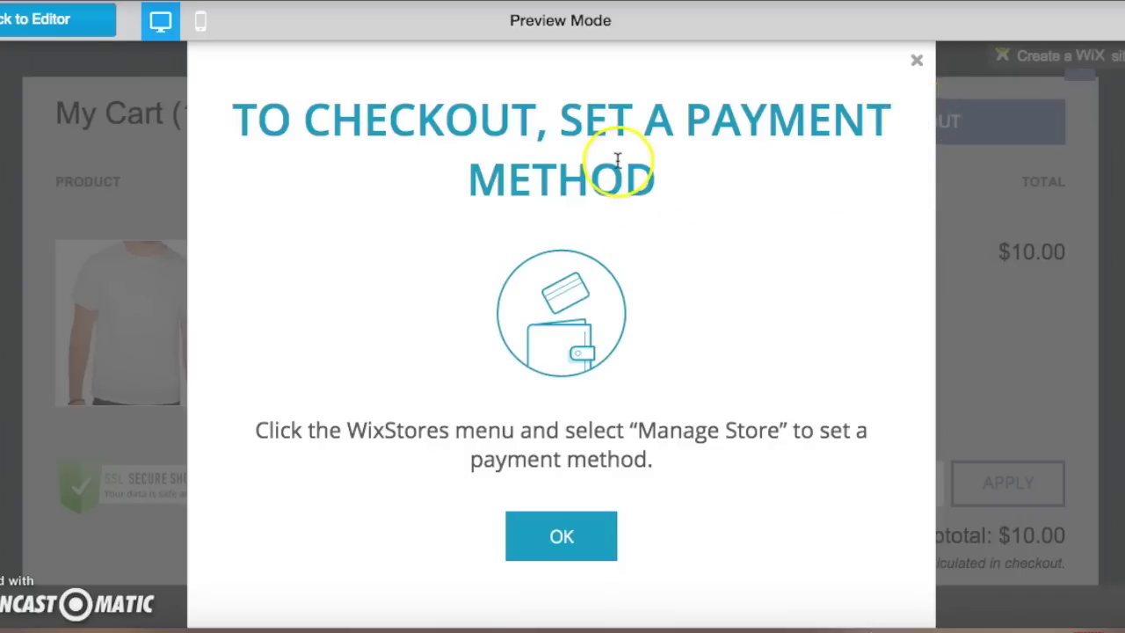
pyautogui.click(917, 63)
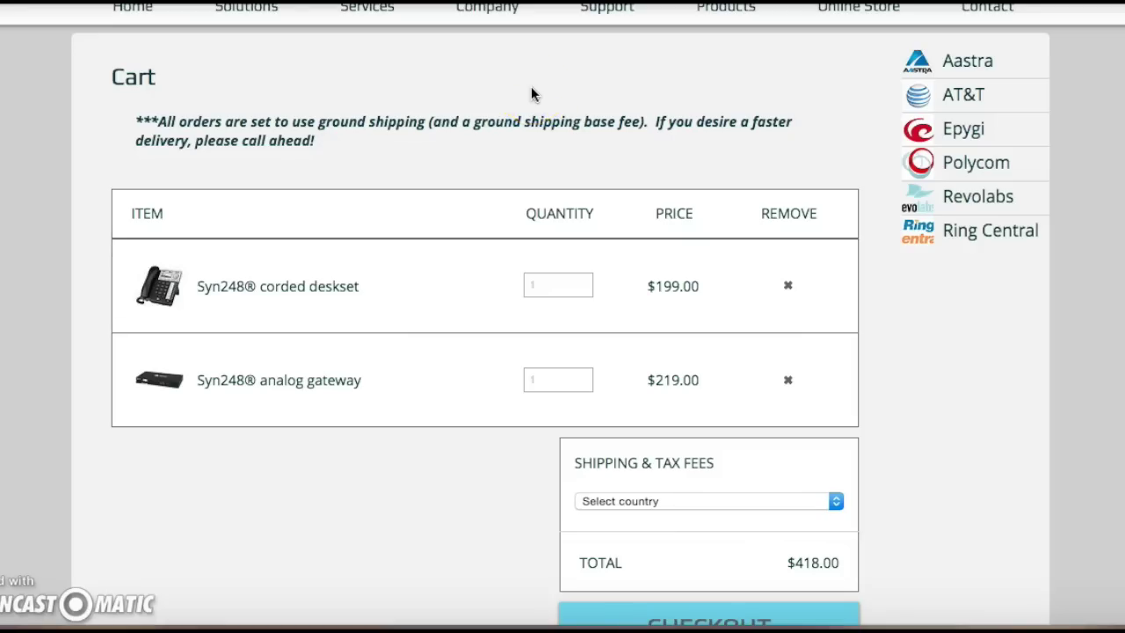
# Ship to United States – Massachusetts, then check out the $454.13 order.
pyautogui.scroll(3, 531, 86)
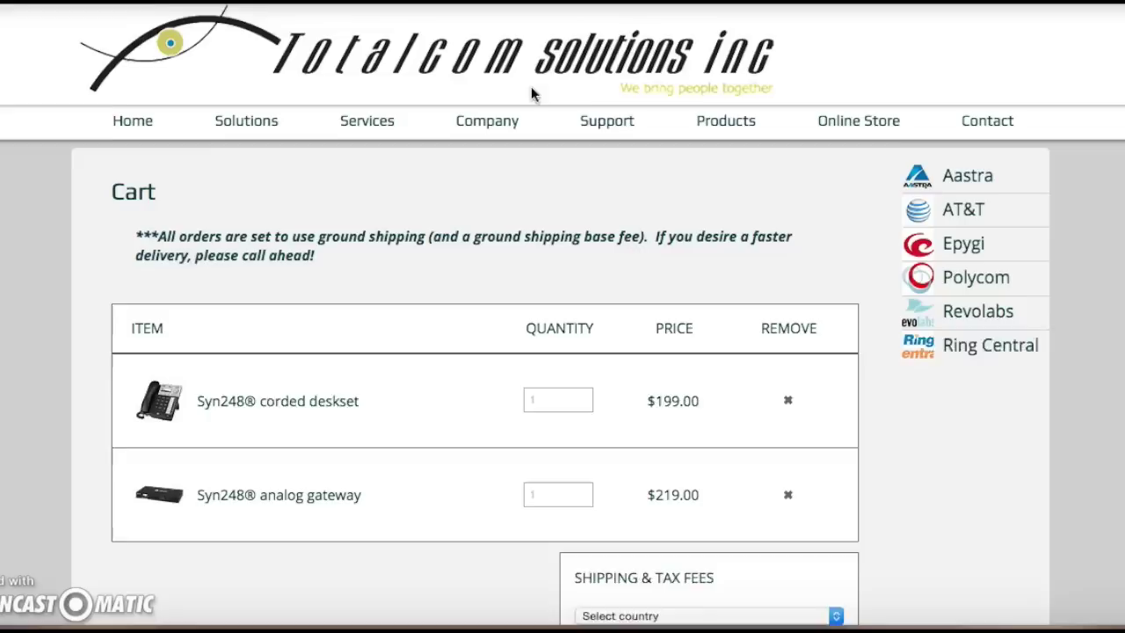
pyautogui.scroll(-2, 531, 86)
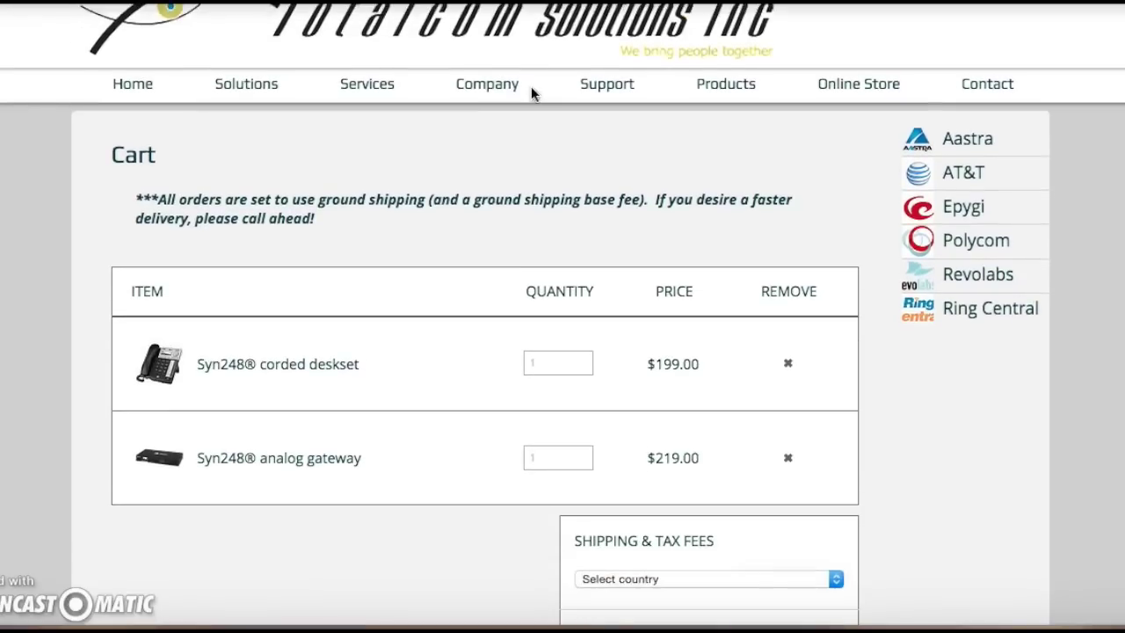
pyautogui.scroll(-1, 531, 94)
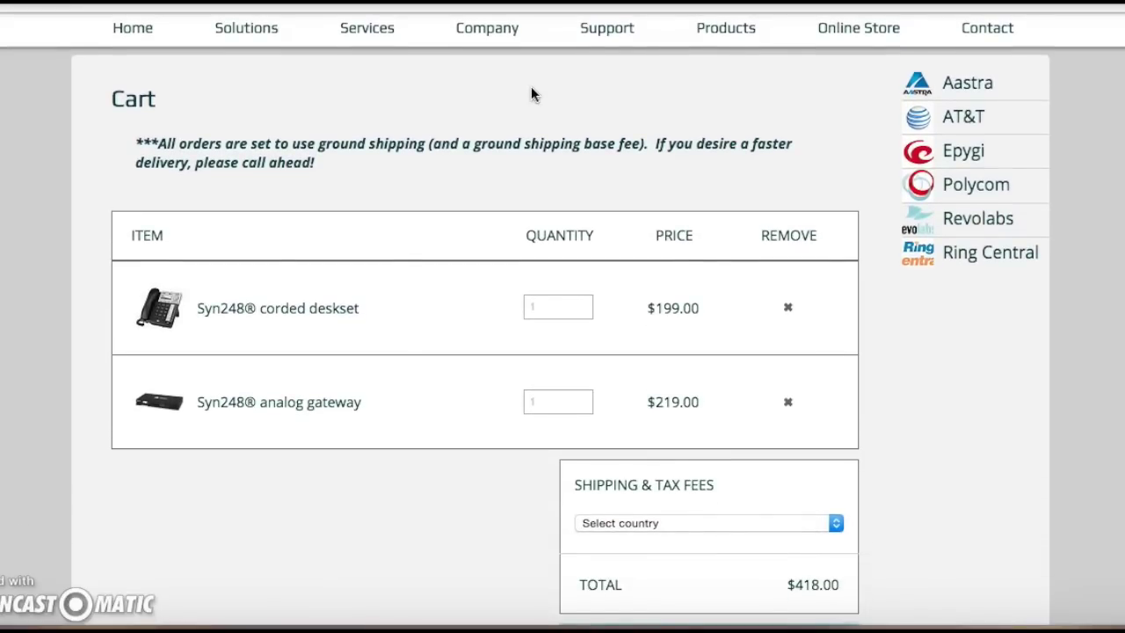
pyautogui.scroll(-1, 531, 94)
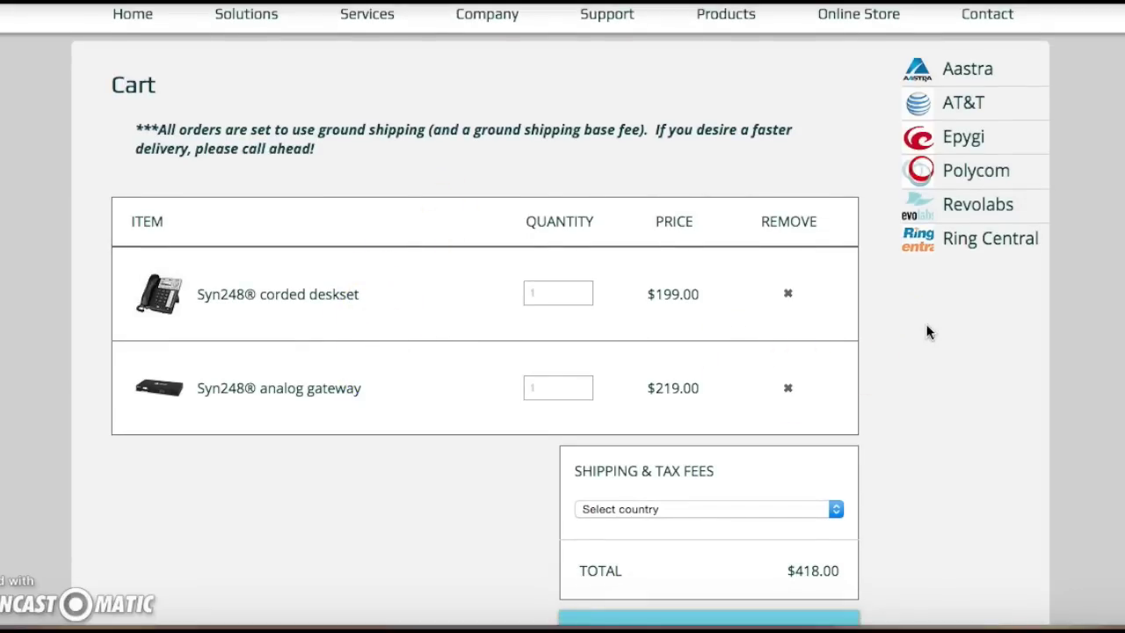
pyautogui.scroll(-1, 930, 332)
pyautogui.scroll(-1, 930, 332)
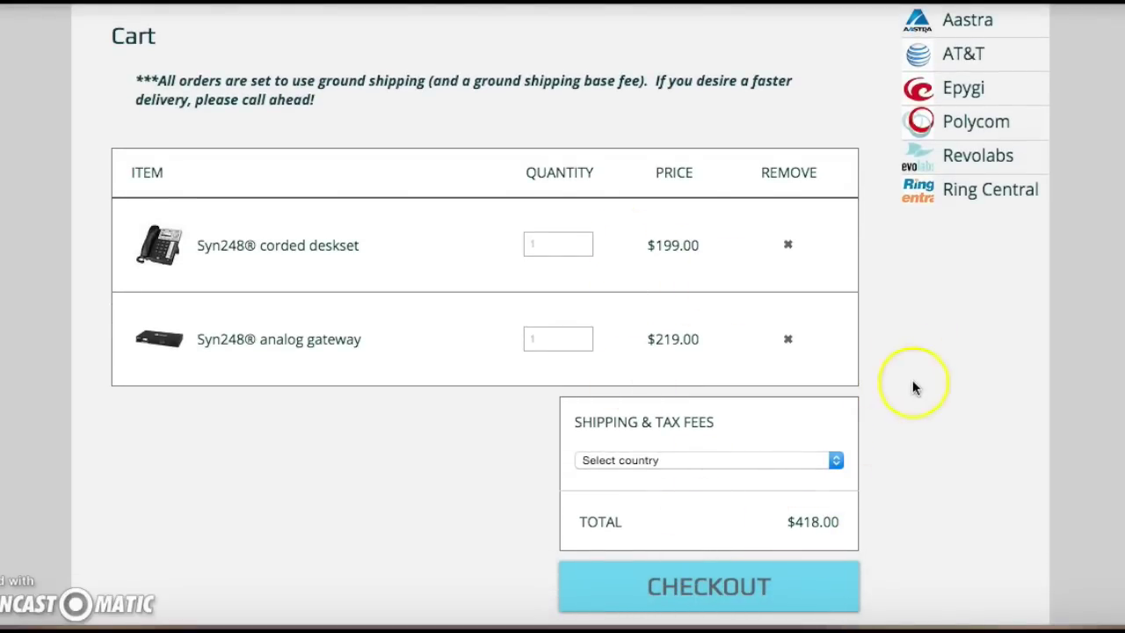
pyautogui.scroll(-1, 912, 387)
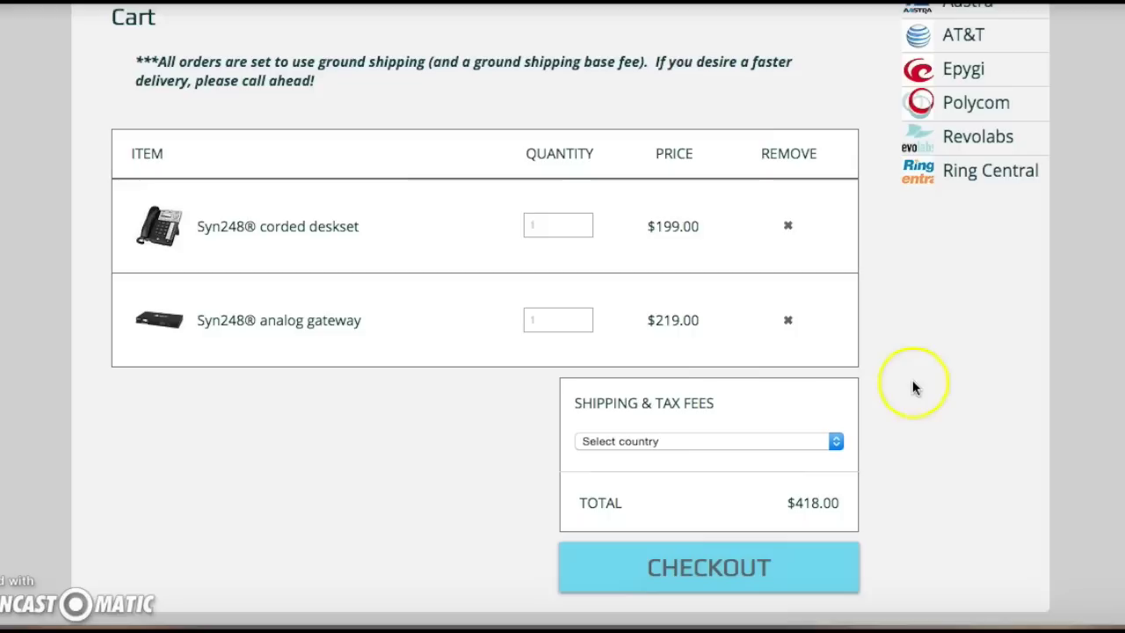
pyautogui.click(830, 443)
pyautogui.click(824, 459)
pyautogui.scroll(-1, 893, 451)
pyautogui.click(814, 439)
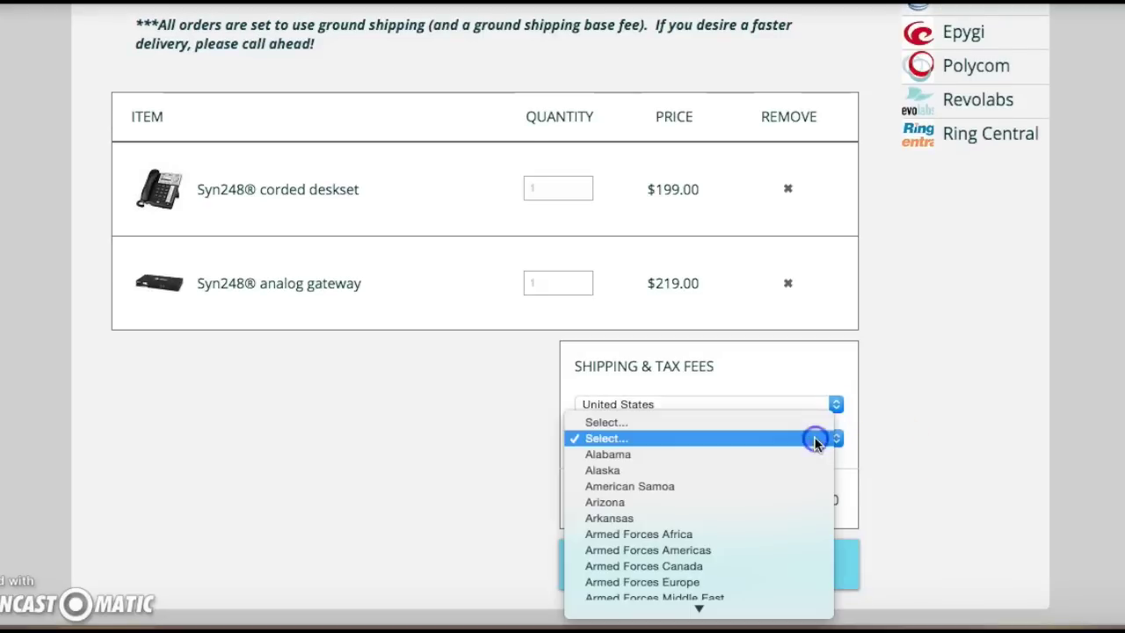
pyautogui.scroll(-10, 812, 440)
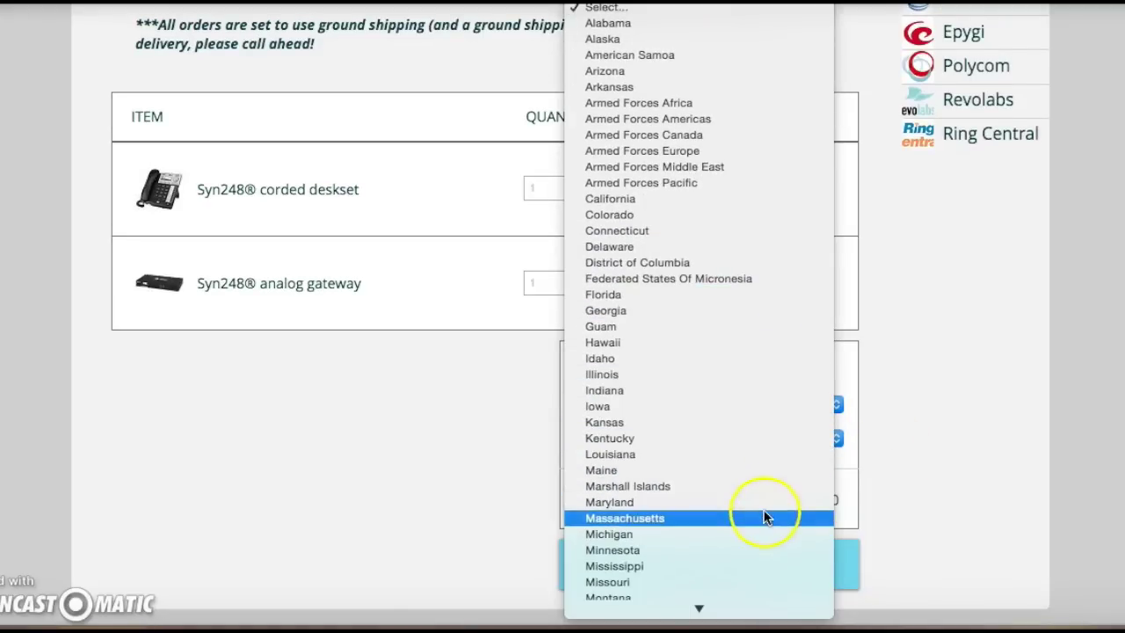
pyautogui.click(763, 517)
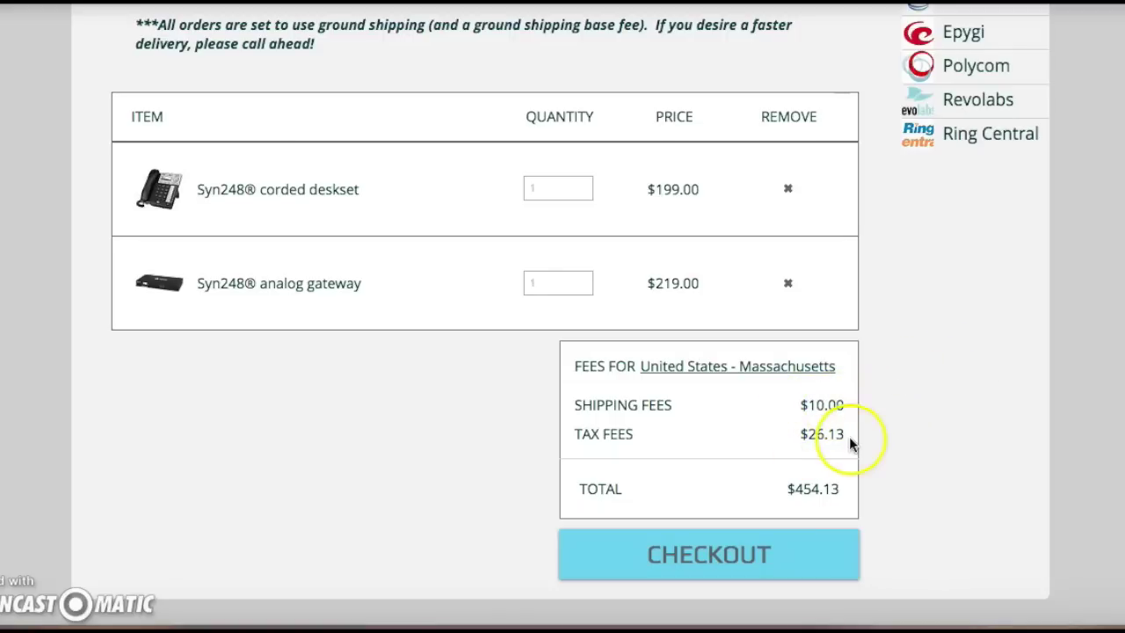
pyautogui.scroll(-1, 883, 440)
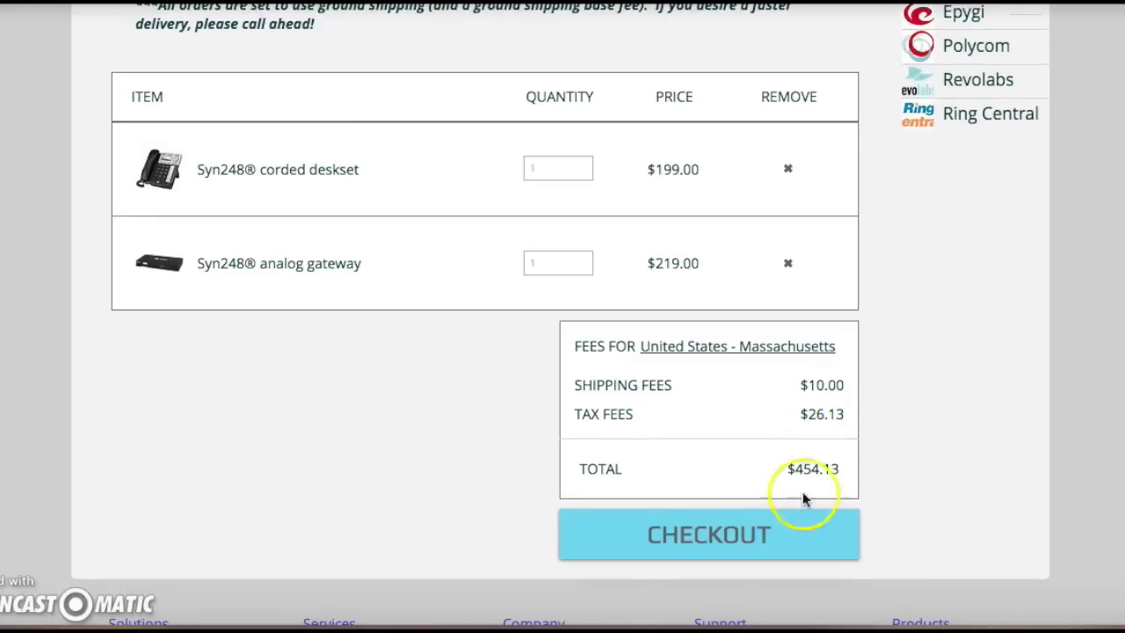
pyautogui.click(782, 527)
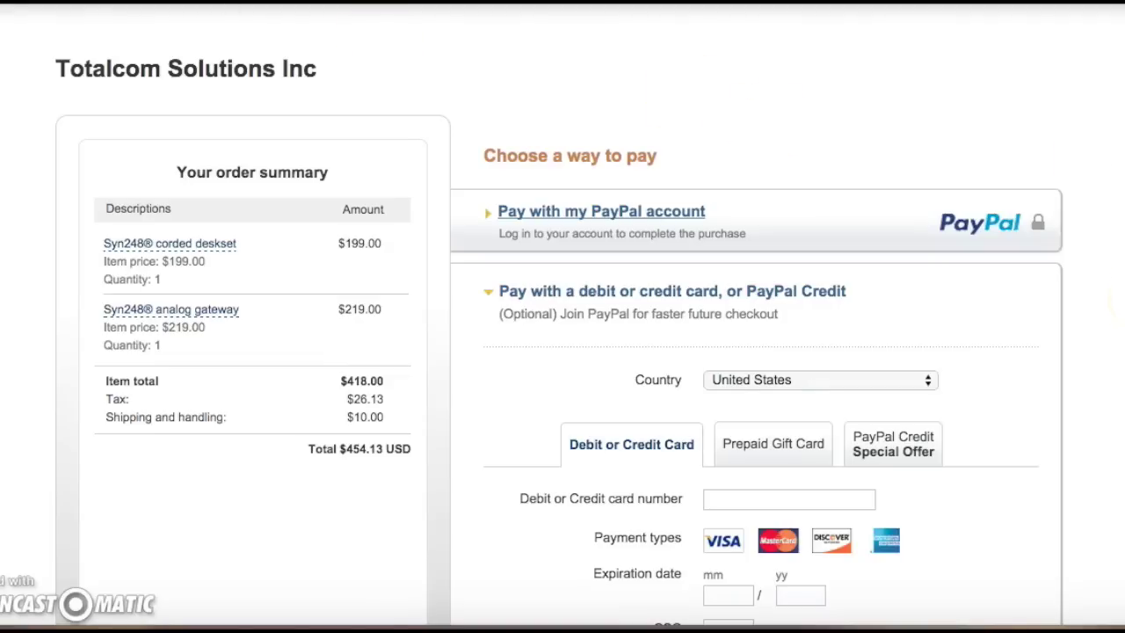
# Review the PayPal page's $454.13 Totalcom order summary and debit or credit card fields.
pyautogui.scroll(-2, 563, 351)
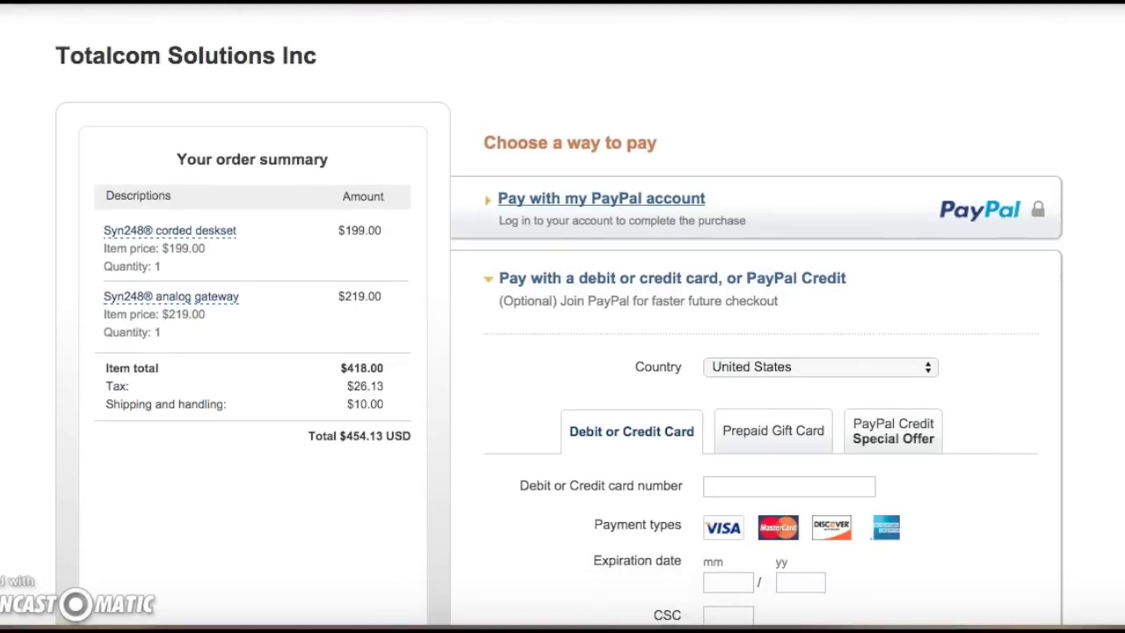
pyautogui.scroll(-2, 563, 352)
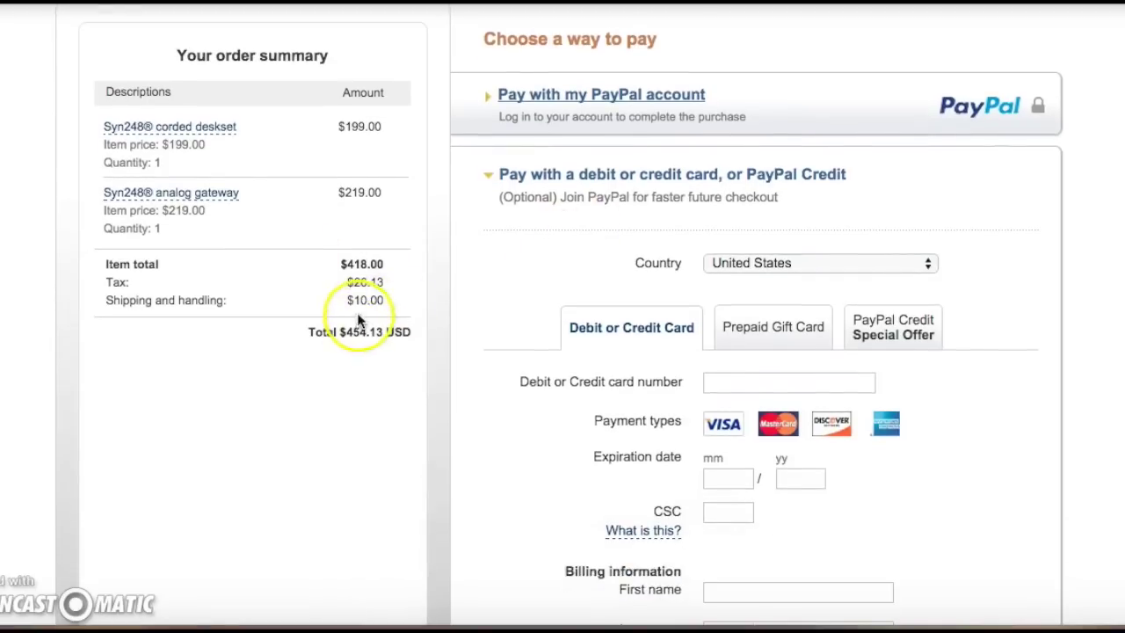
pyautogui.scroll(-2, 946, 324)
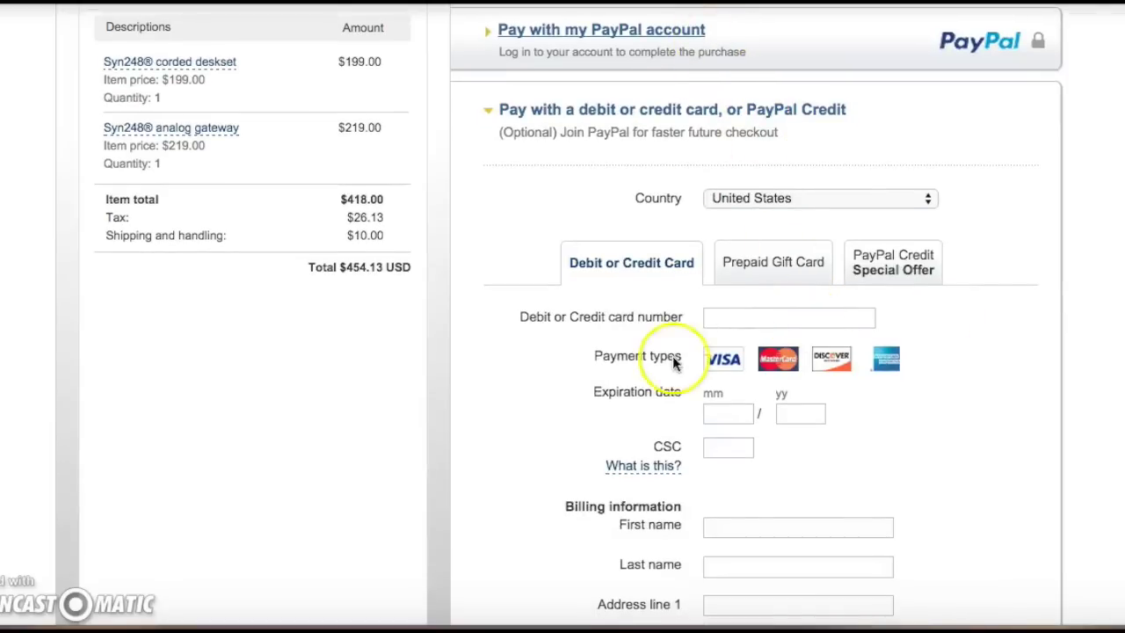
pyautogui.scroll(-3, 752, 324)
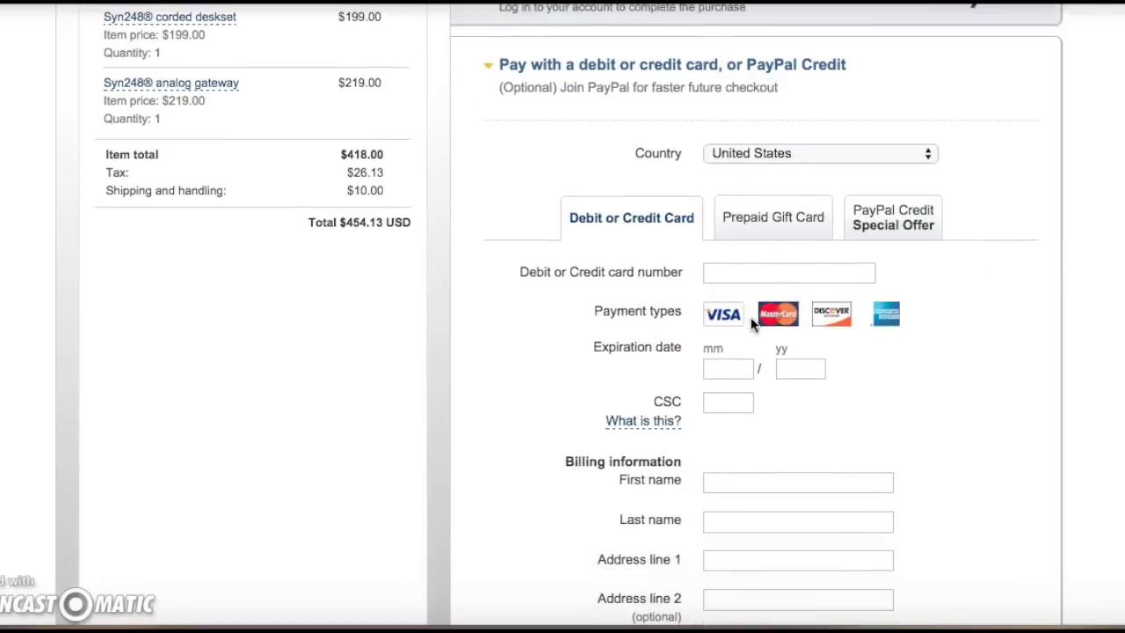
pyautogui.scroll(-10, 752, 325)
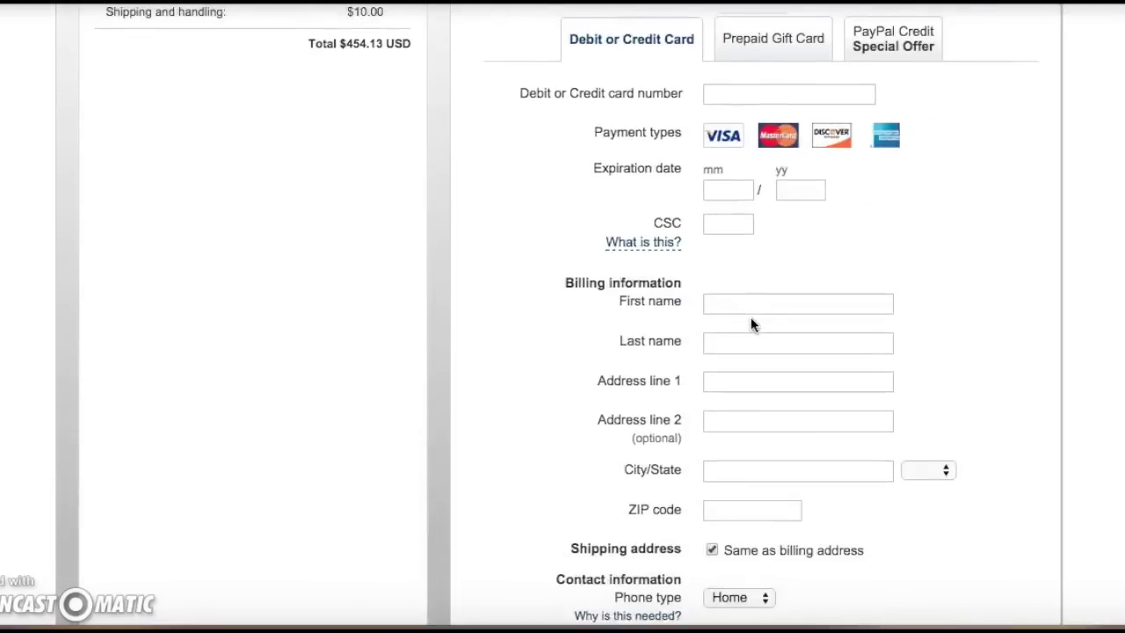
pyautogui.scroll(-8, 752, 324)
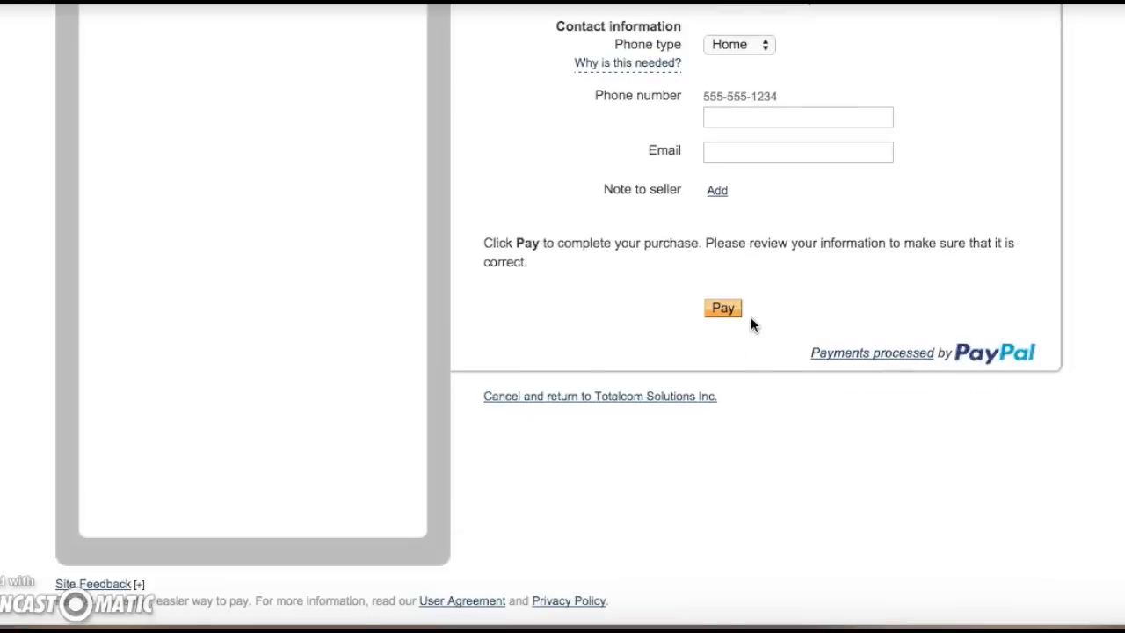
pyautogui.scroll(20, 751, 324)
pyautogui.click(289, 30)
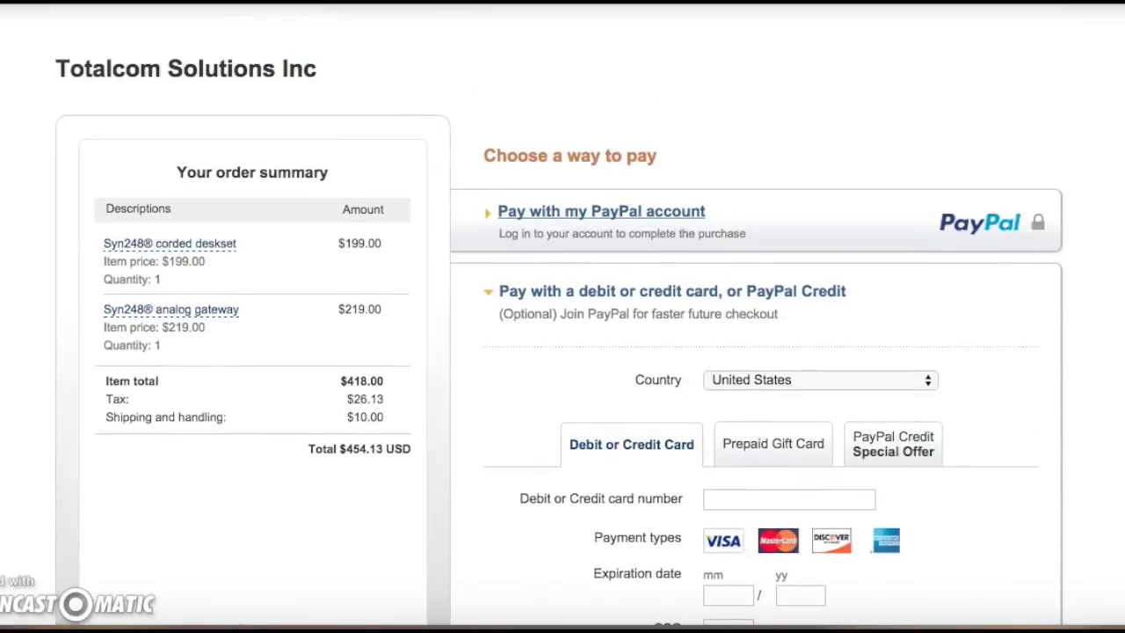
pyautogui.scroll(-3, 752, 324)
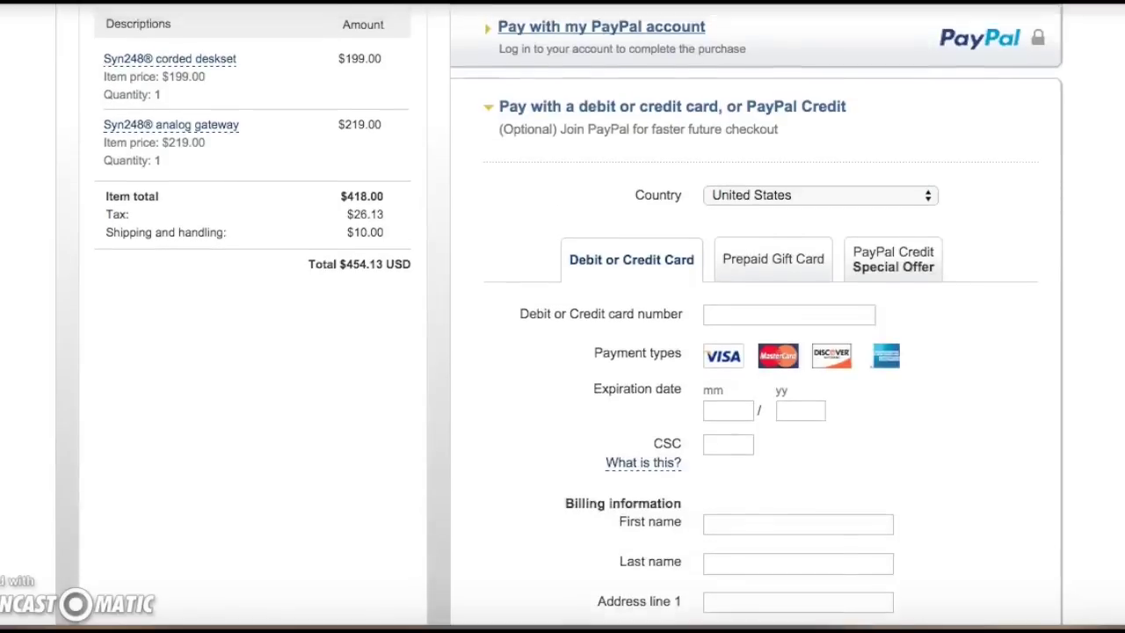
pyautogui.scroll(3, 751, 324)
pyautogui.click(112, 157)
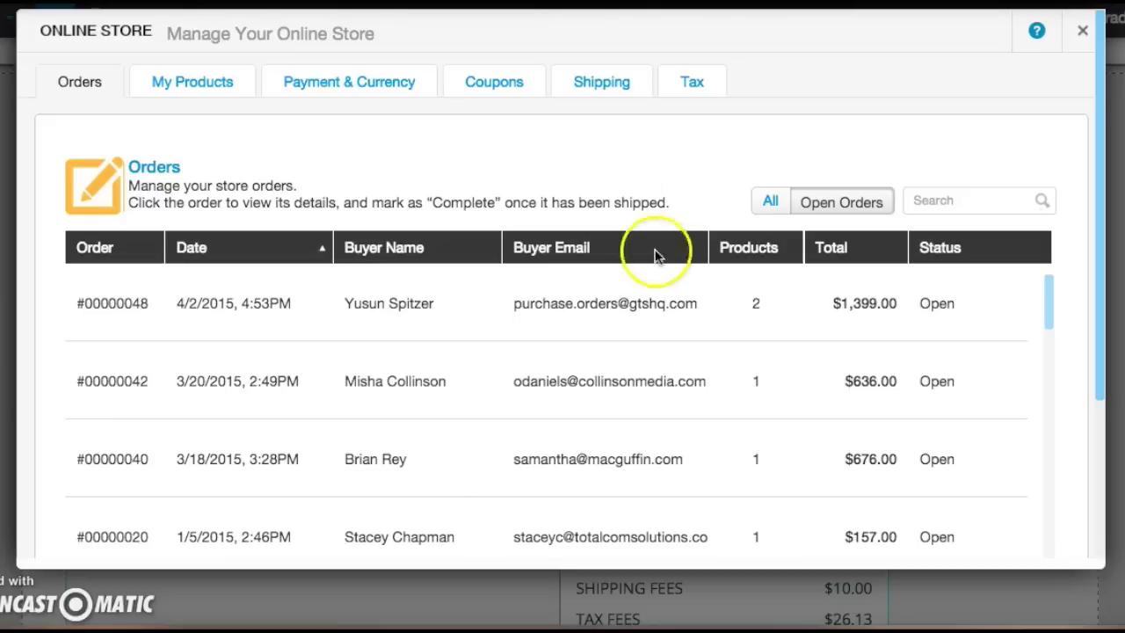
pyautogui.scroll(-5, 637, 309)
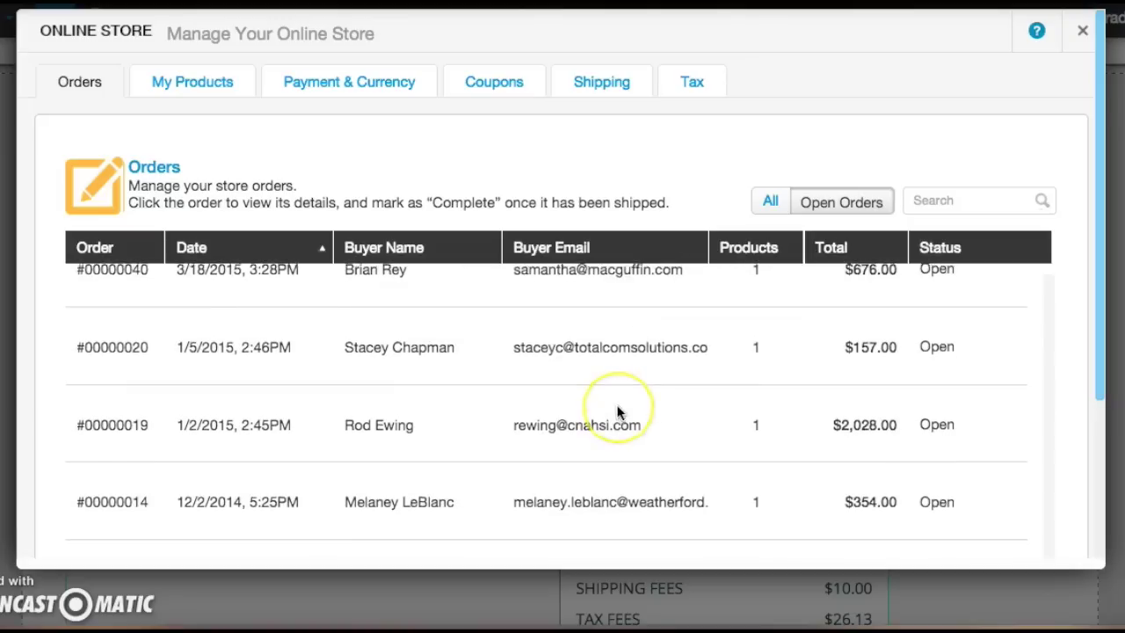
pyautogui.scroll(5, 618, 412)
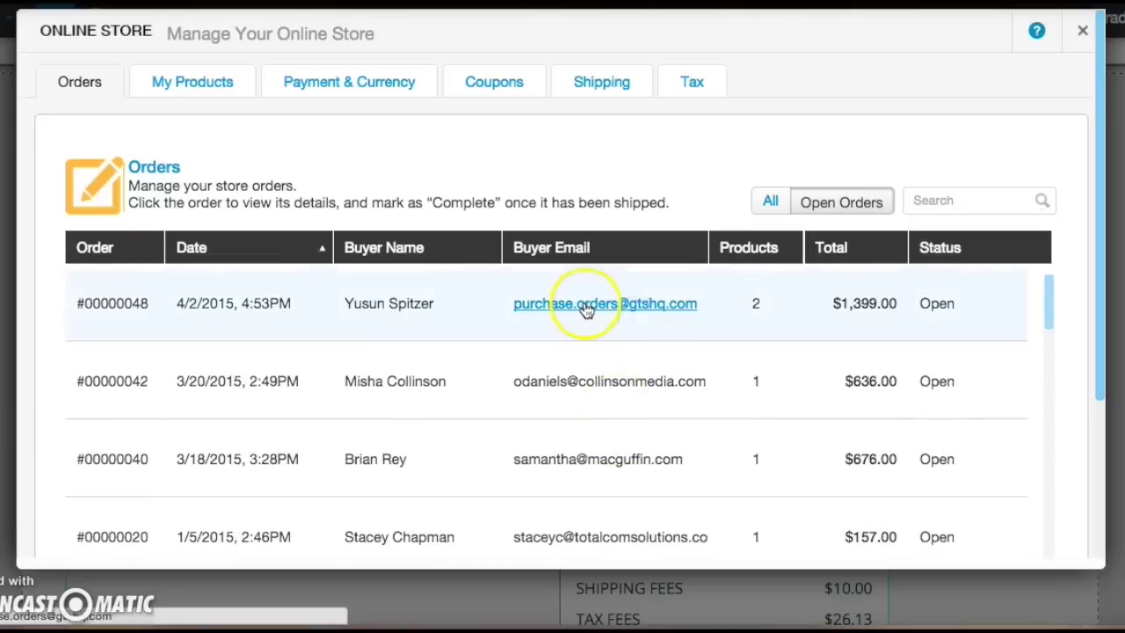
# Review the latest order (two conference phones, $1,399.00 with shipping), then return to Orders.
pyautogui.click(454, 308)
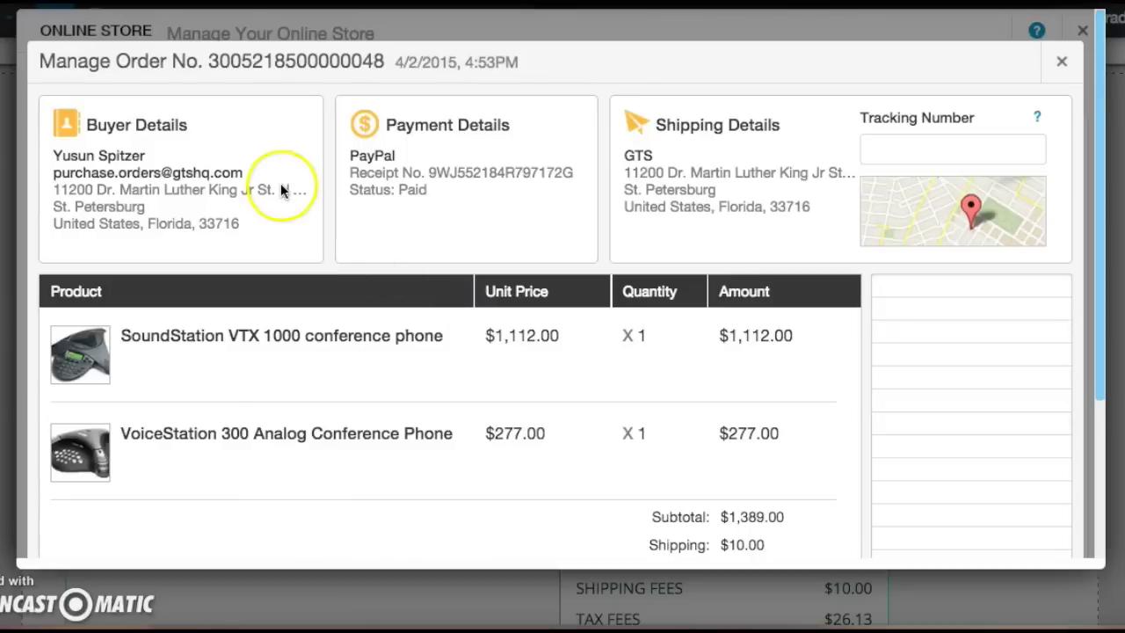
pyautogui.scroll(-5, 282, 372)
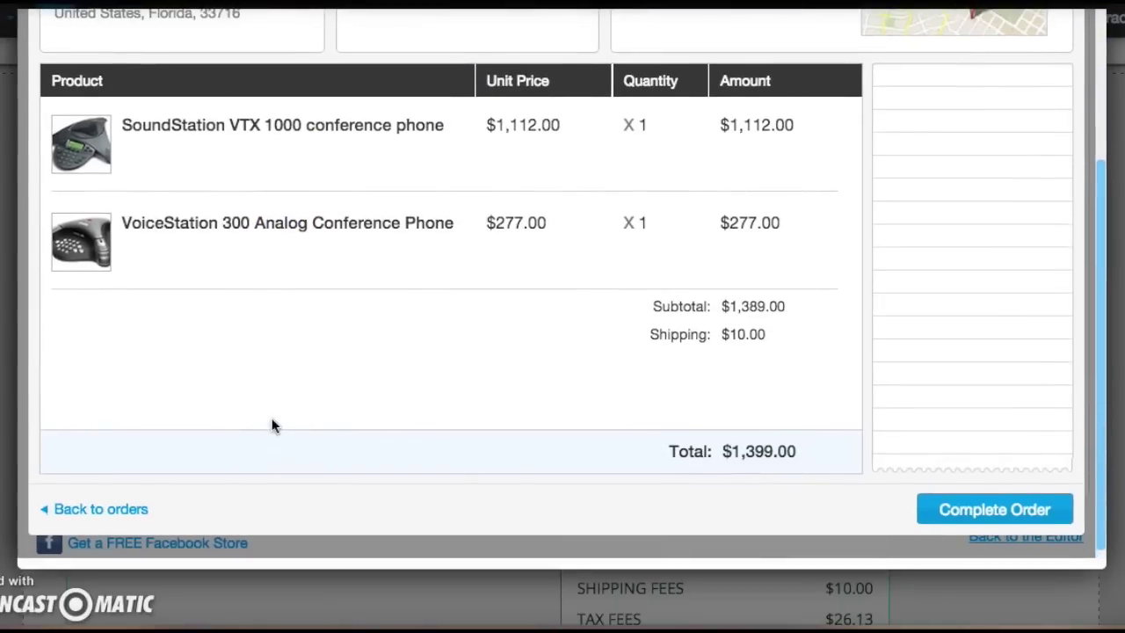
pyautogui.scroll(1, 272, 426)
pyautogui.scroll(-1, 273, 426)
pyautogui.scroll(5, 272, 426)
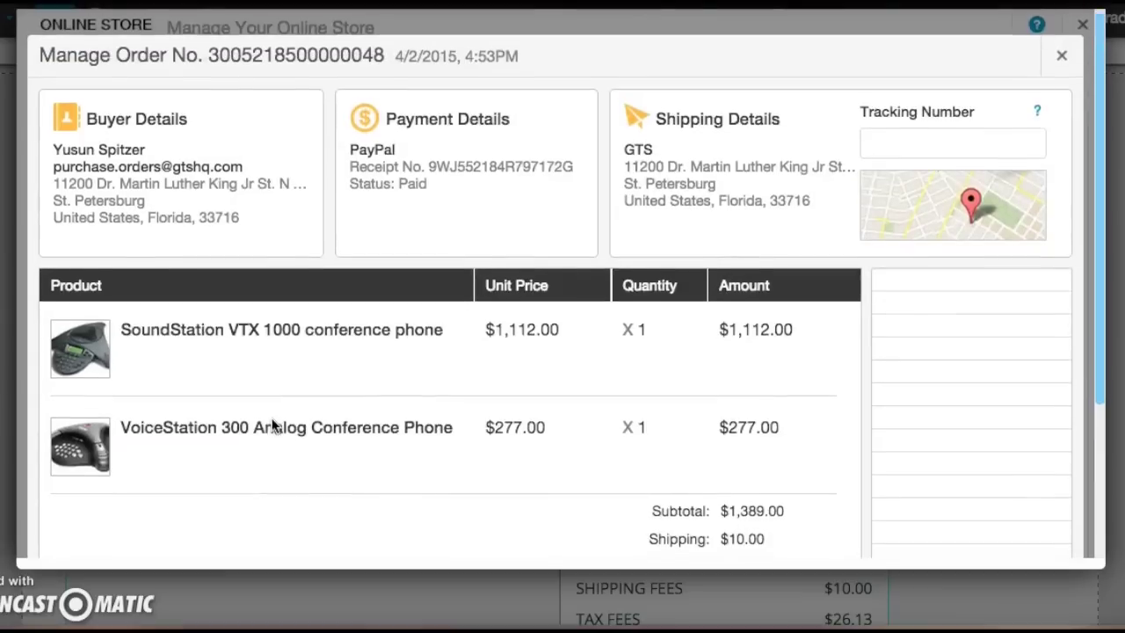
pyautogui.scroll(-5, 273, 427)
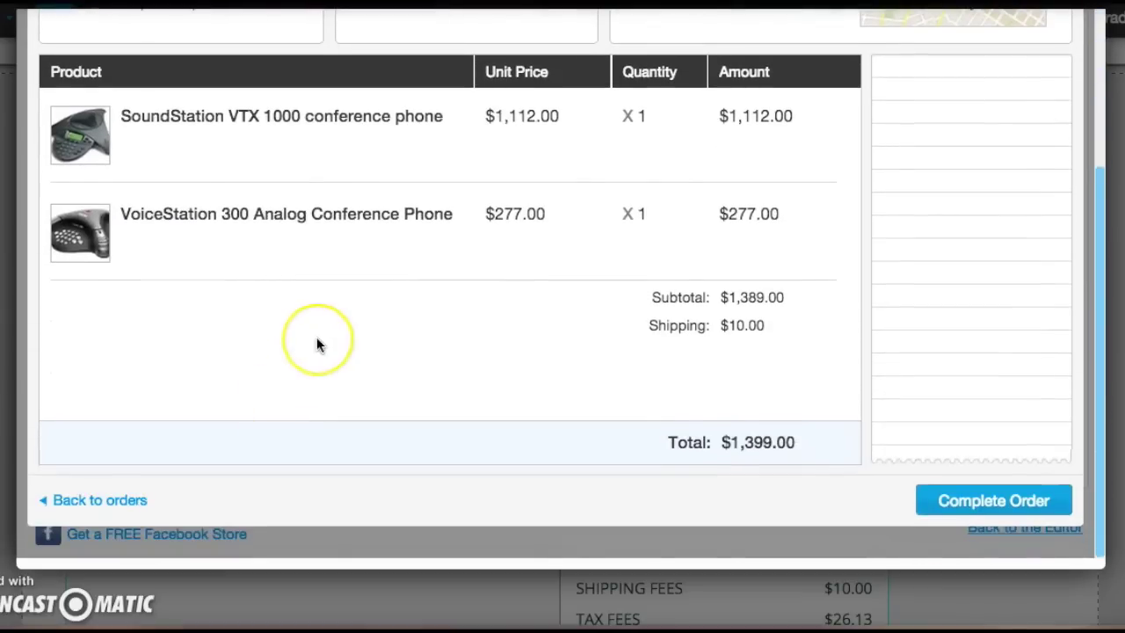
pyautogui.scroll(5, 316, 338)
pyautogui.scroll(-5, 316, 338)
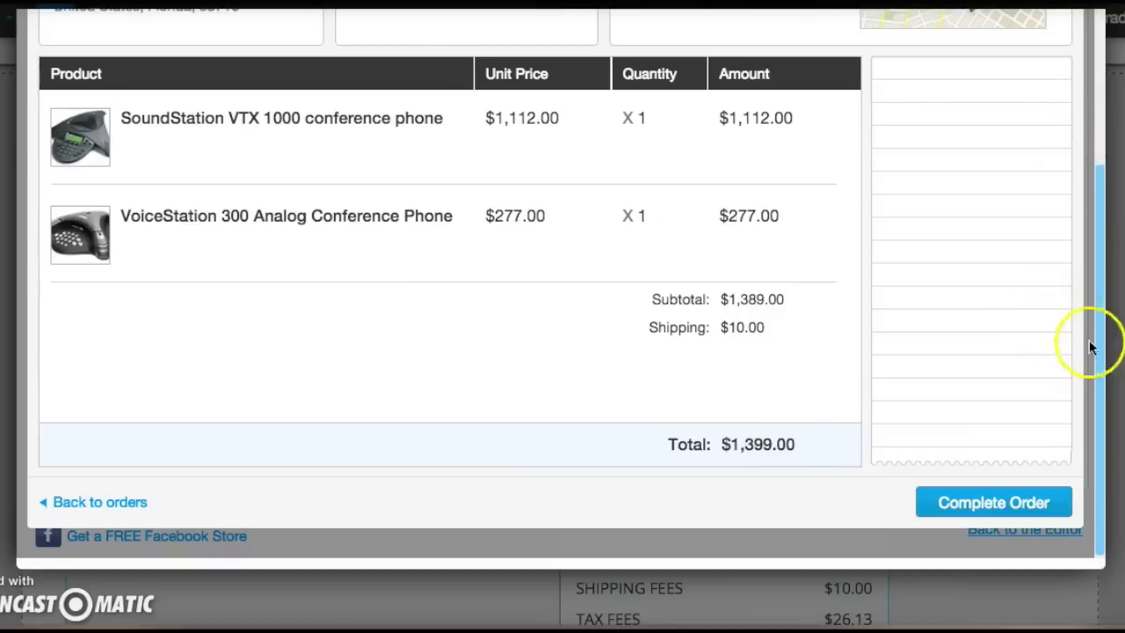
pyautogui.click(83, 502)
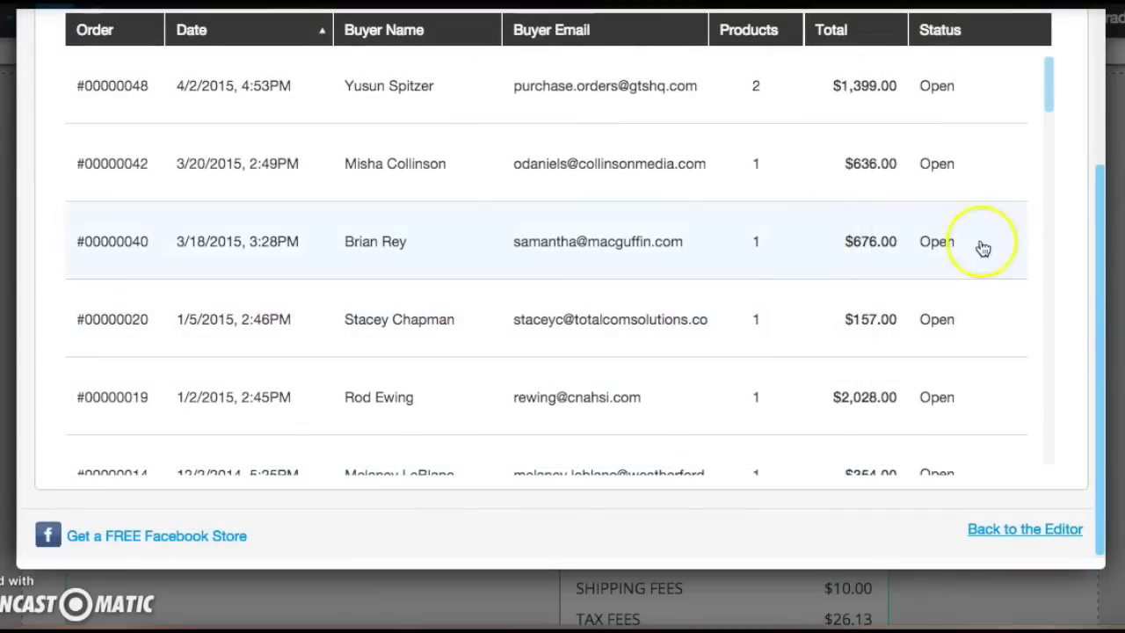
# Close the orders window and open App Settings for the Shop page's product gallery.
pyautogui.moveTo(1104, 401); pyautogui.dragTo(1108, 209)
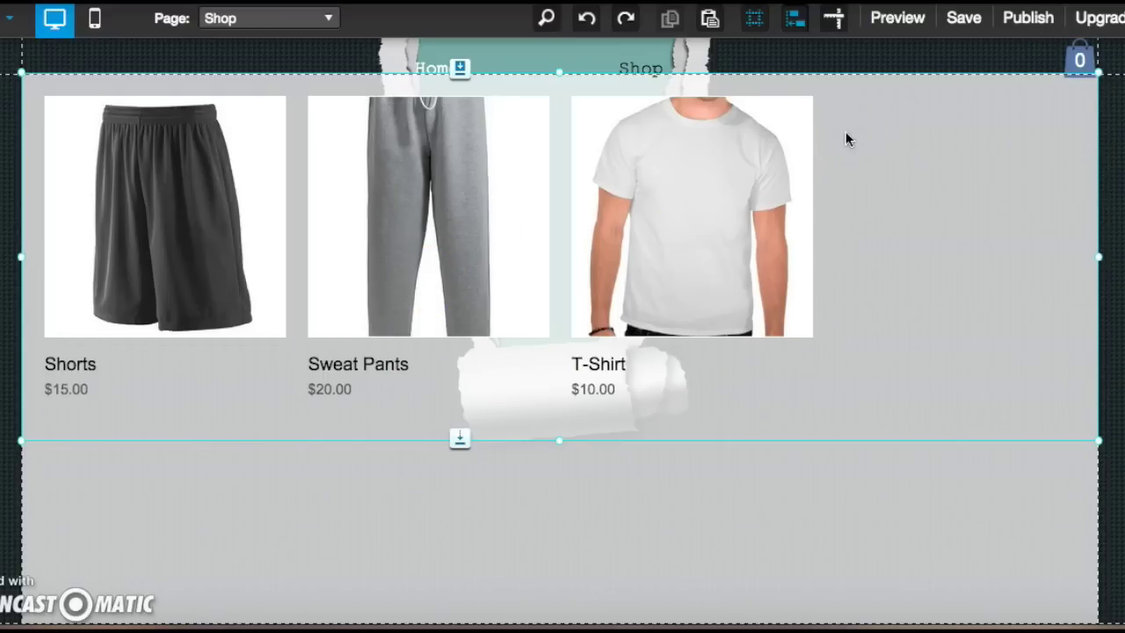
pyautogui.click(245, 145)
pyautogui.rightClick(244, 144)
pyautogui.click(350, 190)
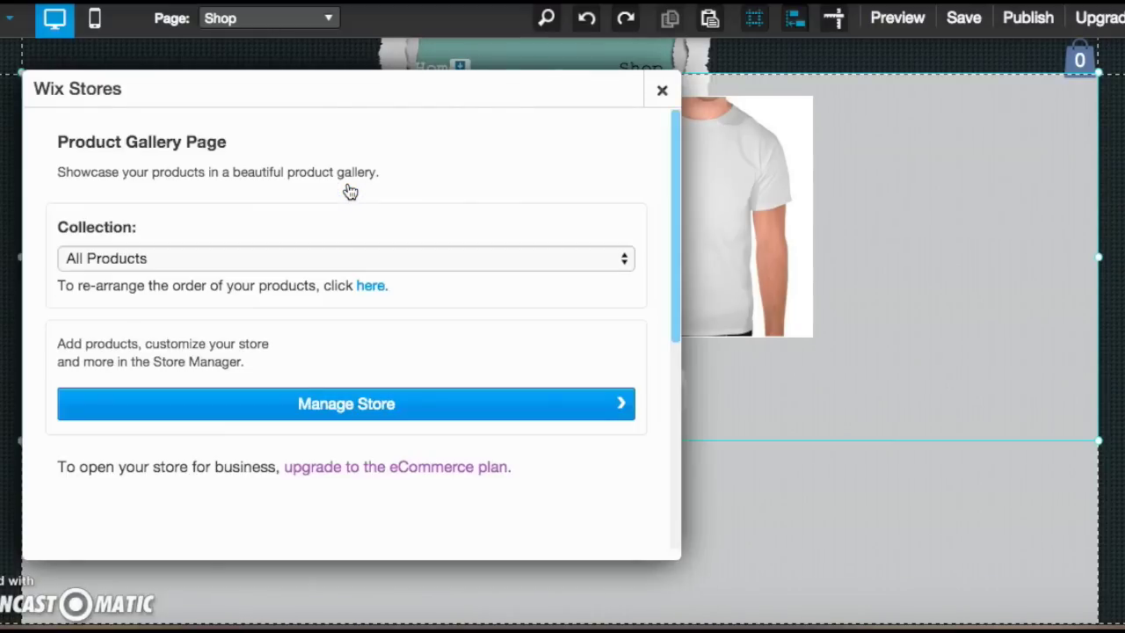
# Open the Shorts product for editing in the store manager.
pyautogui.click(307, 402)
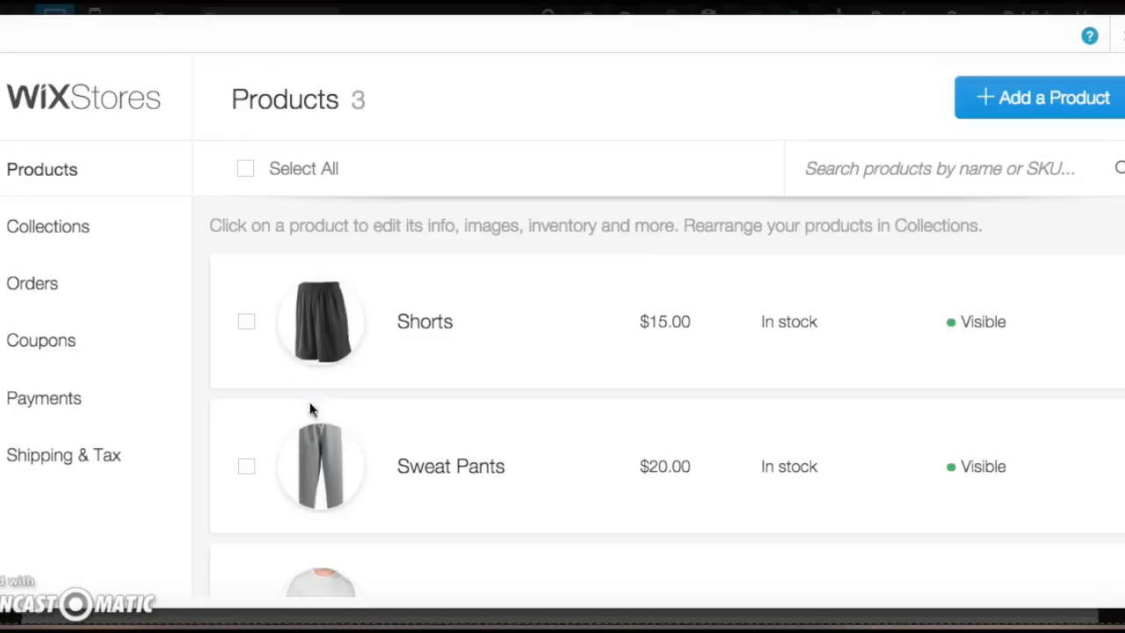
pyautogui.click(433, 349)
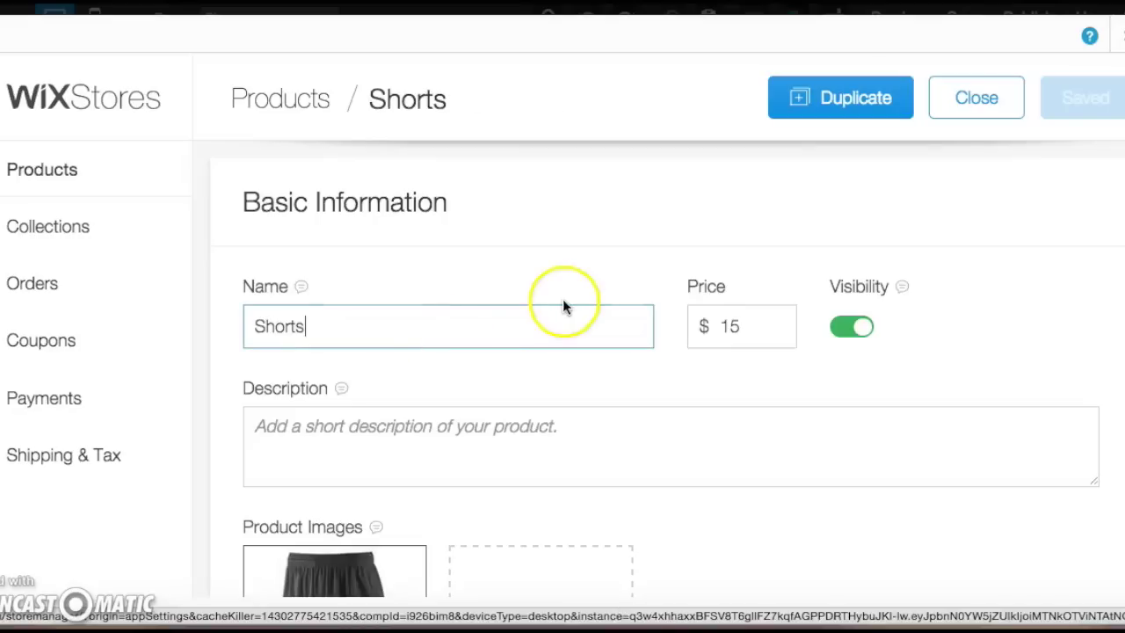
pyautogui.scroll(-5, 565, 305)
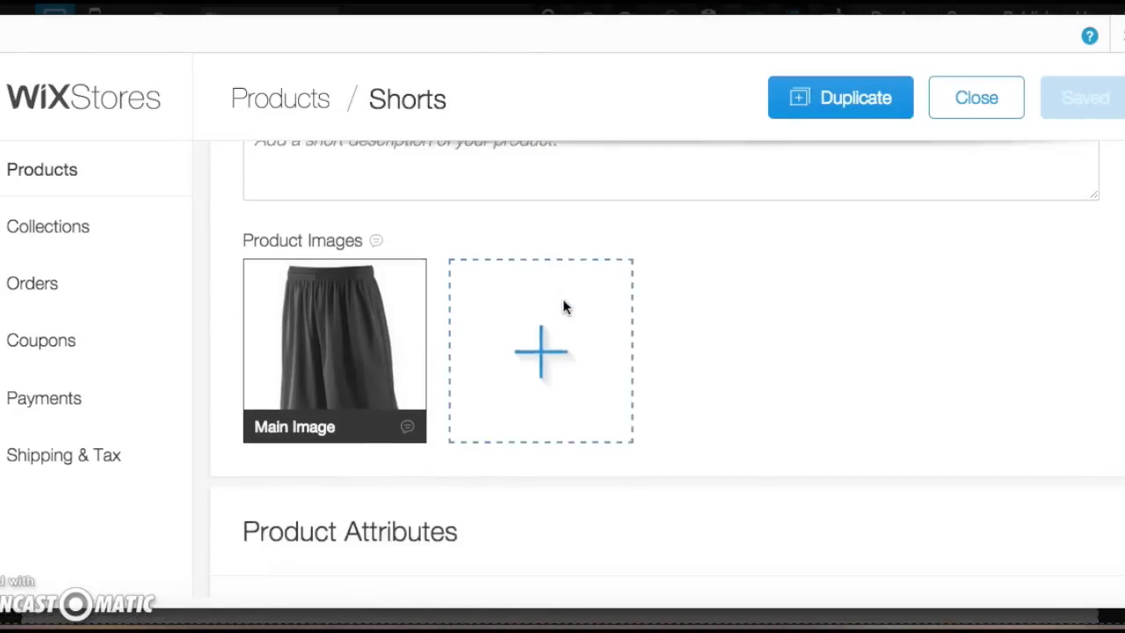
pyautogui.scroll(-7, 564, 307)
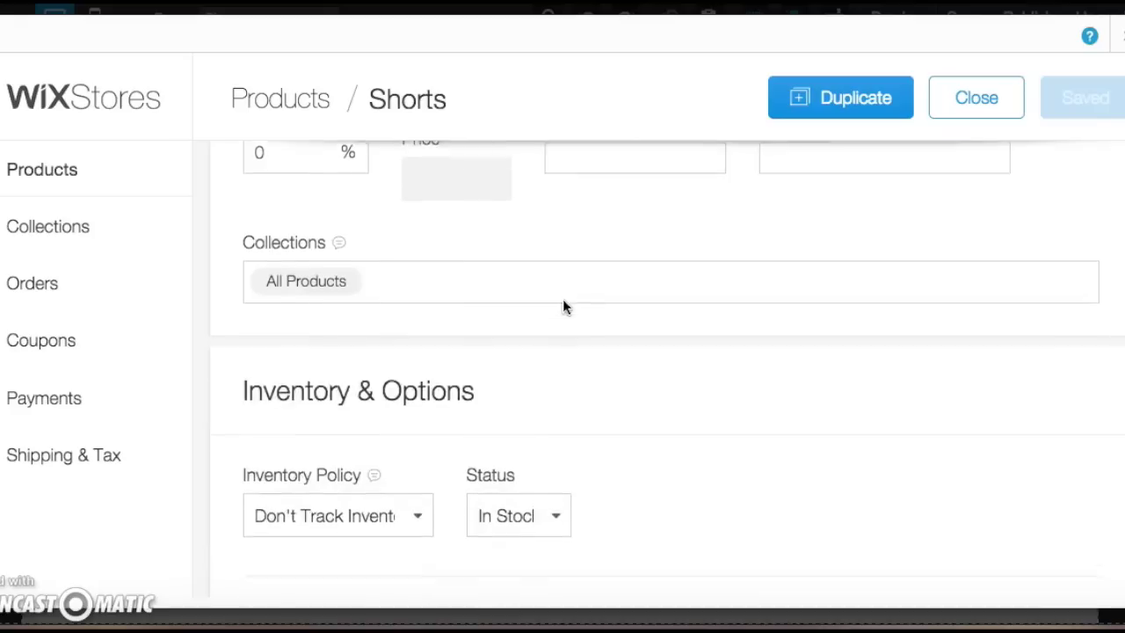
pyautogui.scroll(-3, 562, 307)
# Add a colour-swatch option titled Color with Grey and White choices.
pyautogui.click(346, 368)
pyautogui.click(389, 349)
pyautogui.click(364, 419)
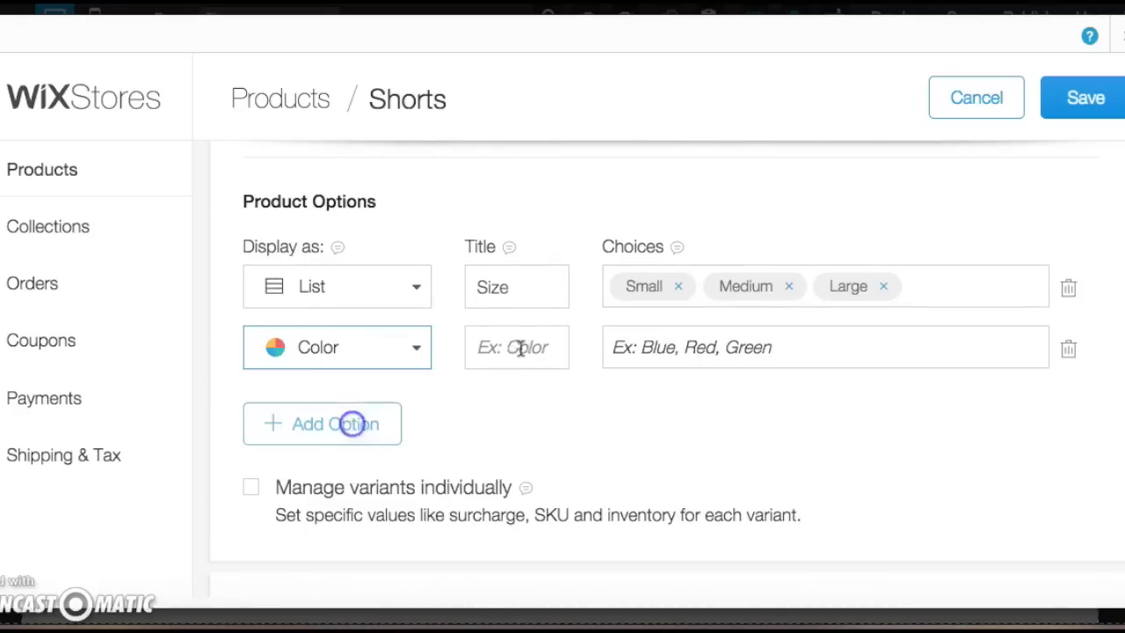
pyautogui.click(532, 351)
pyautogui.write('Color')
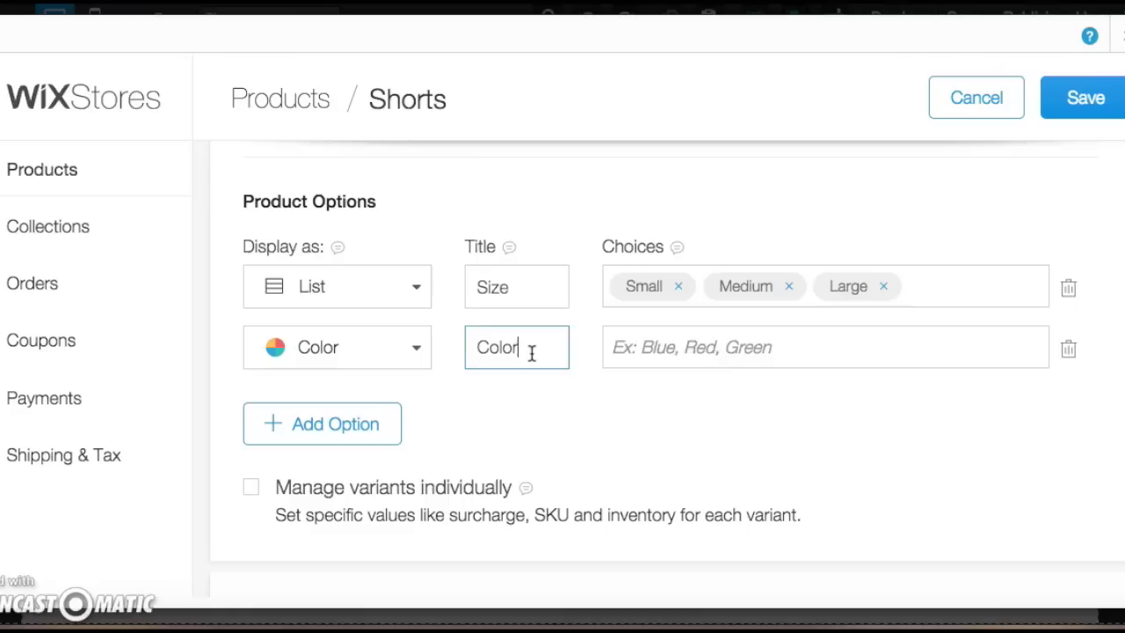
pyautogui.press('Tab')
pyautogui.write('Gre')
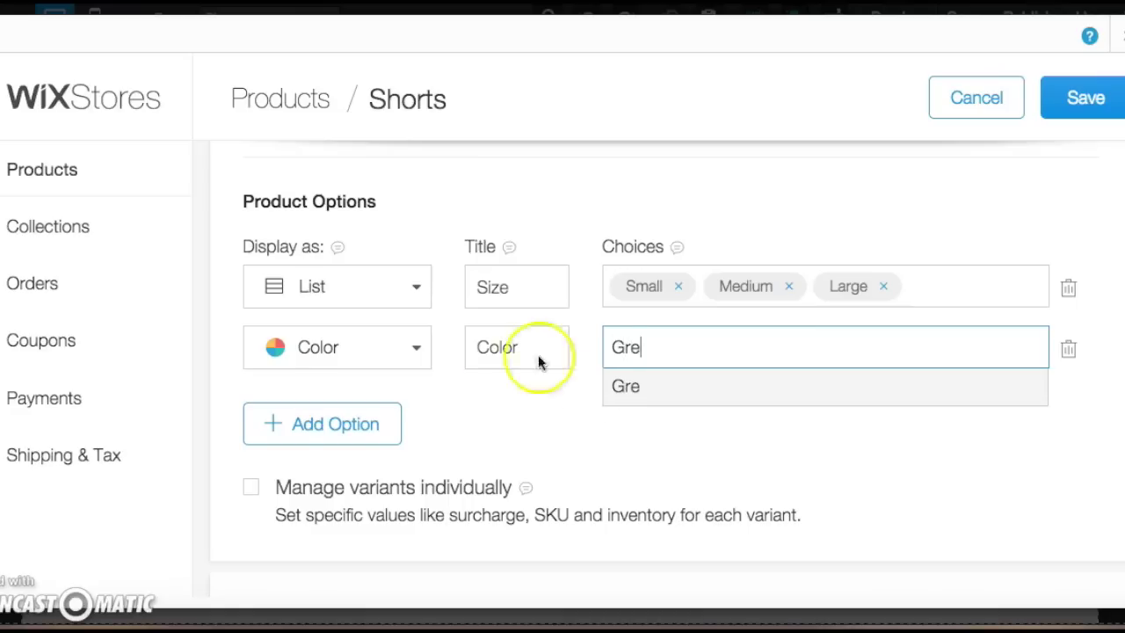
pyautogui.write('y')
pyautogui.click(638, 389)
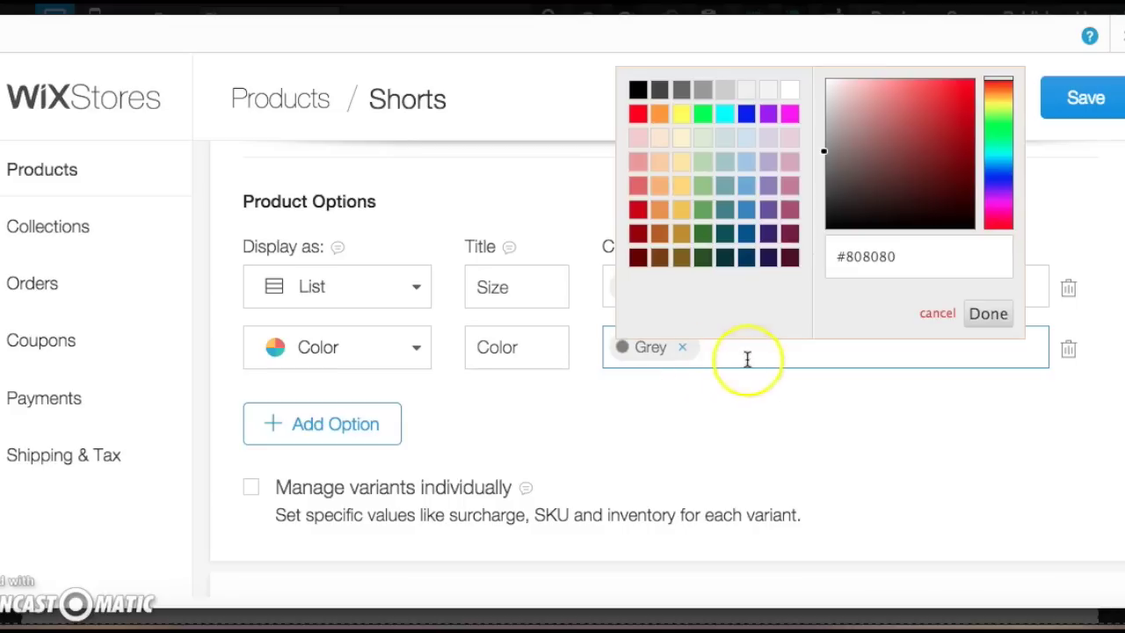
pyautogui.write('White')
pyautogui.click(768, 394)
pyautogui.click(1087, 312)
# Save the Shorts product and return to the products list.
pyautogui.scroll(5, 727, 473)
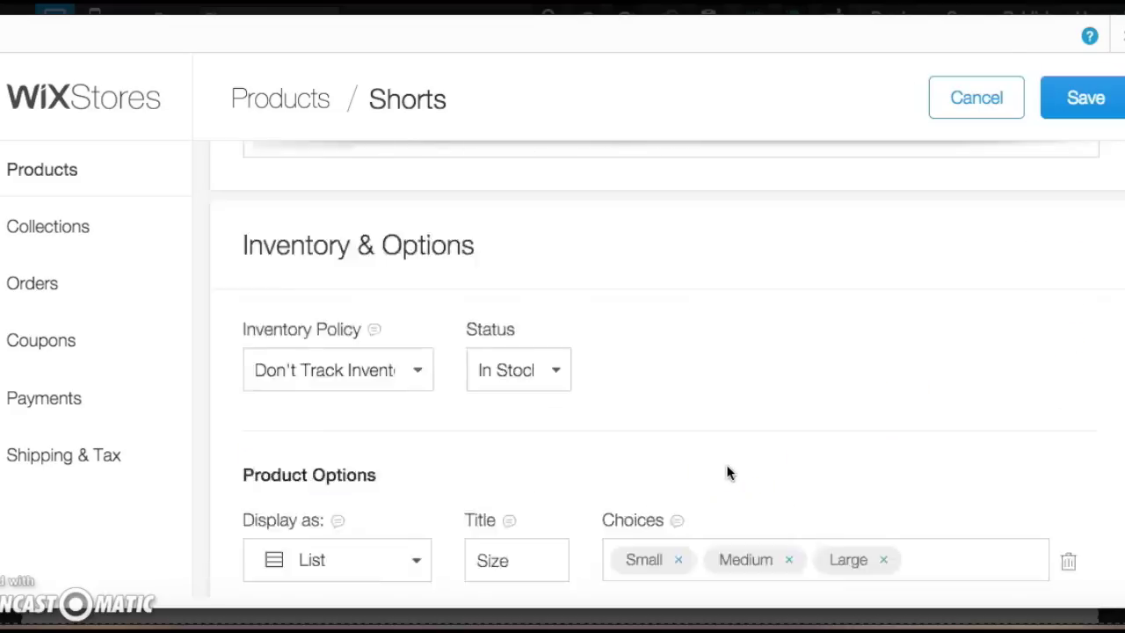
pyautogui.scroll(7, 726, 473)
pyautogui.click(1067, 116)
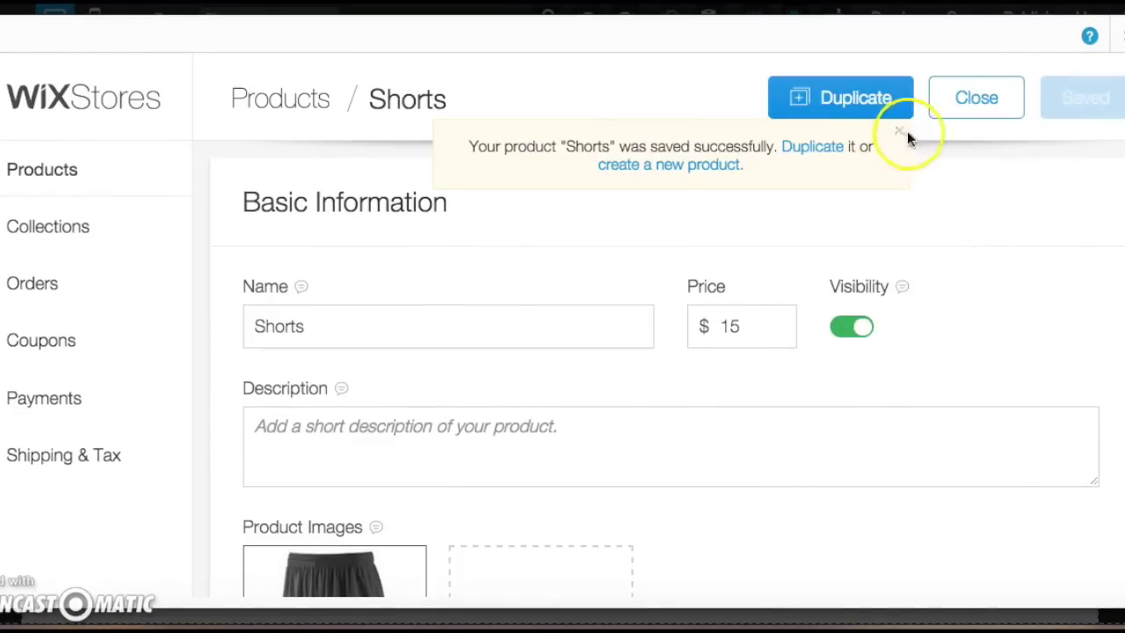
pyautogui.click(1009, 102)
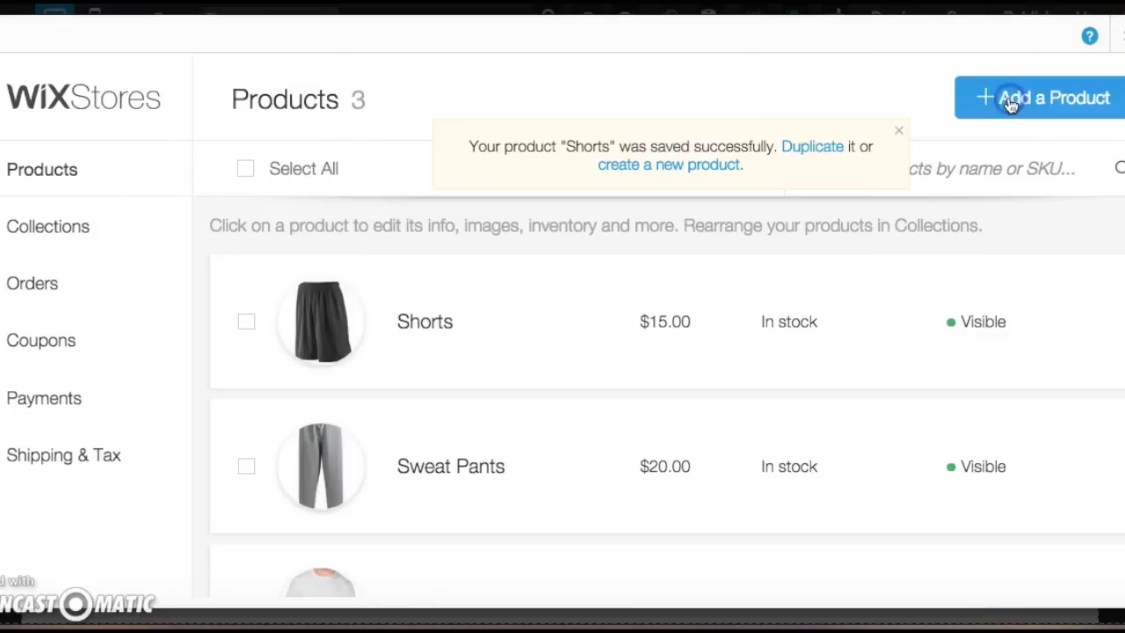
# In All Products, move T-Shirt to the top and Shorts below Sweat Pants.
pyautogui.scroll(-2, 723, 355)
pyautogui.scroll(2, 724, 355)
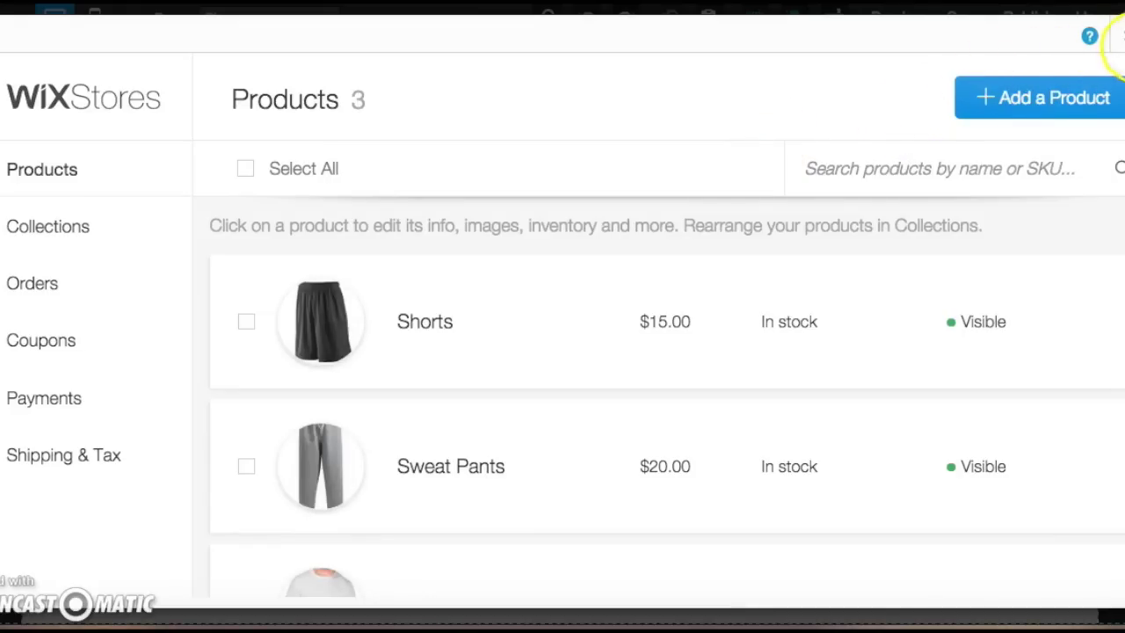
pyautogui.click(1118, 36)
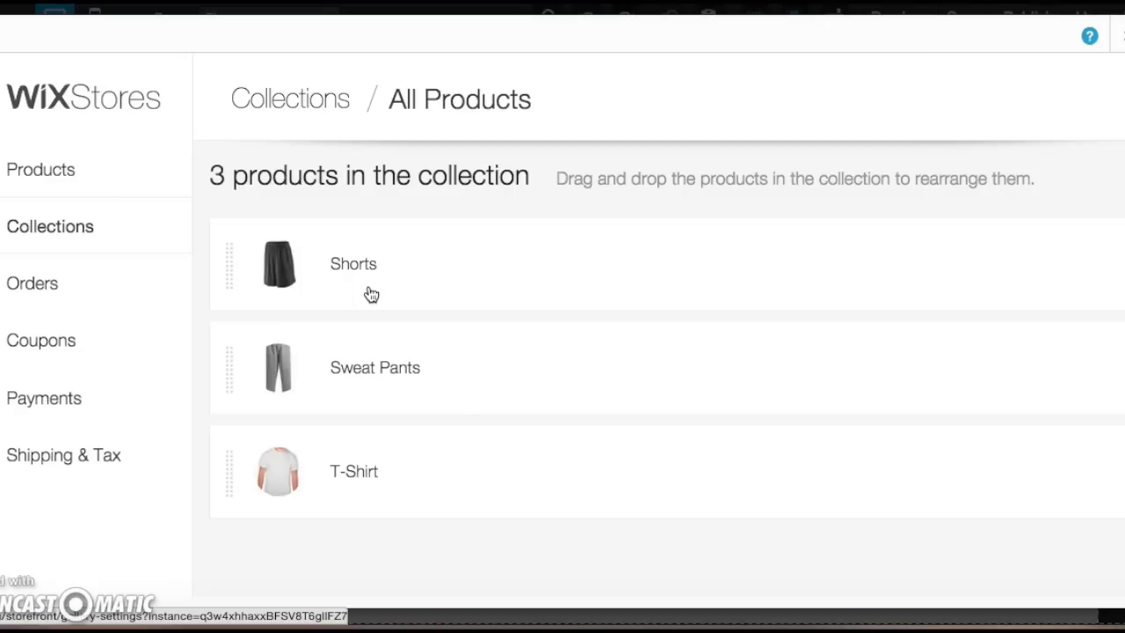
pyautogui.moveTo(243, 477); pyautogui.dragTo(249, 279)
pyautogui.moveTo(223, 354); pyautogui.dragTo(229, 486)
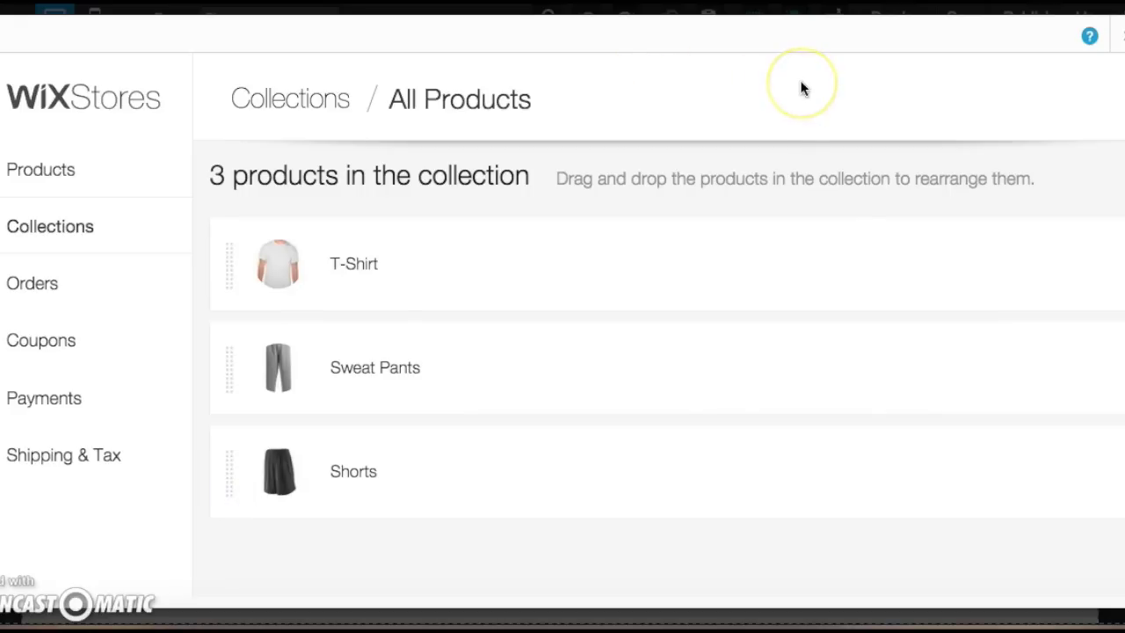
pyautogui.click(1113, 37)
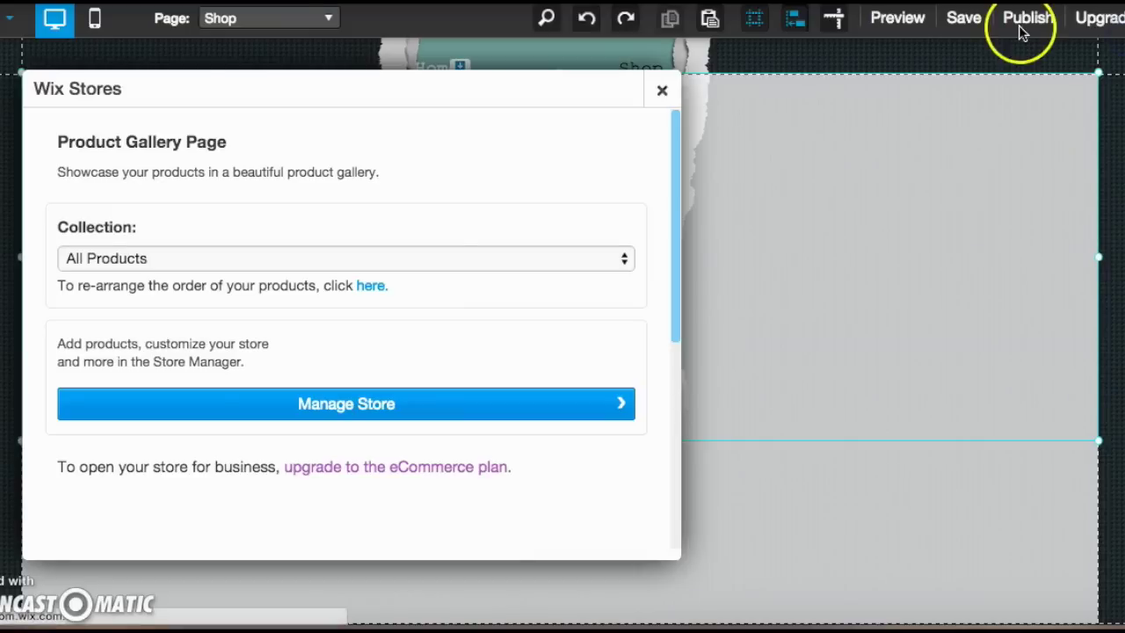
# Close the gallery settings to see T-Shirt, Sweat Pants and Shorts on the Shop page.
pyautogui.click(662, 91)
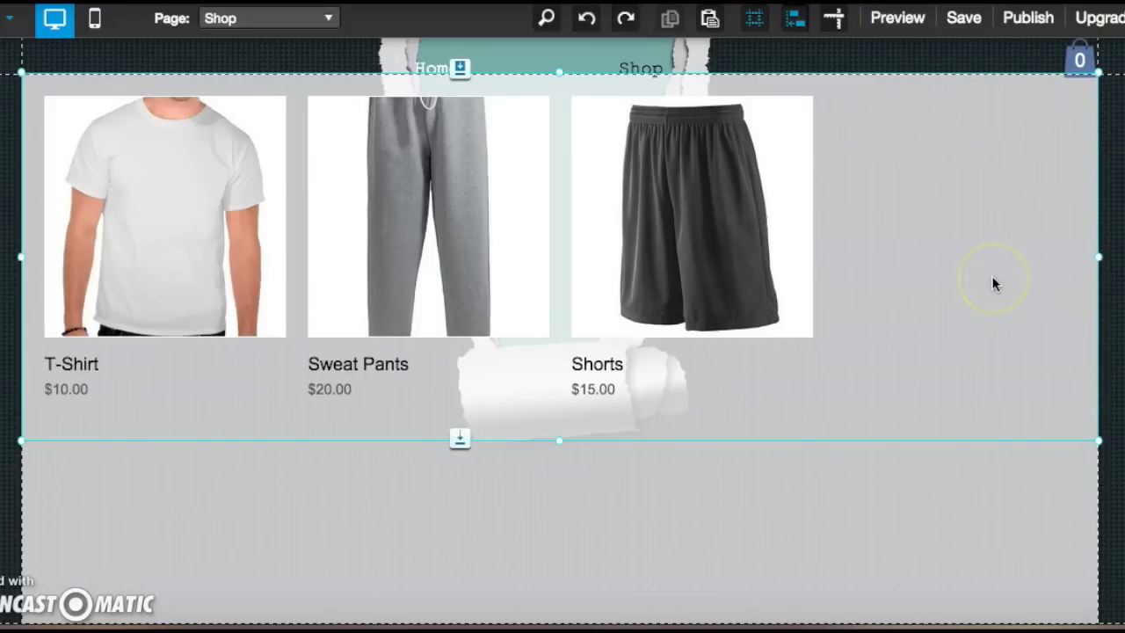
pyautogui.scroll(-1, 992, 276)
pyautogui.scroll(1, 992, 276)
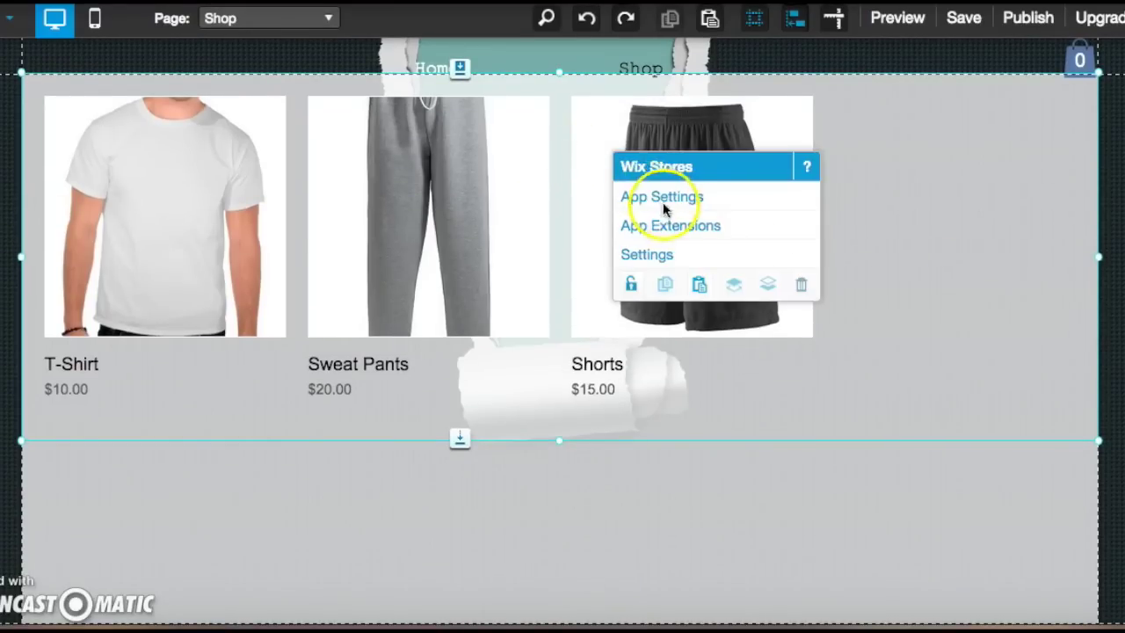
# Reopen the store manager to check Collections and Products, then close both windows.
pyautogui.click(666, 198)
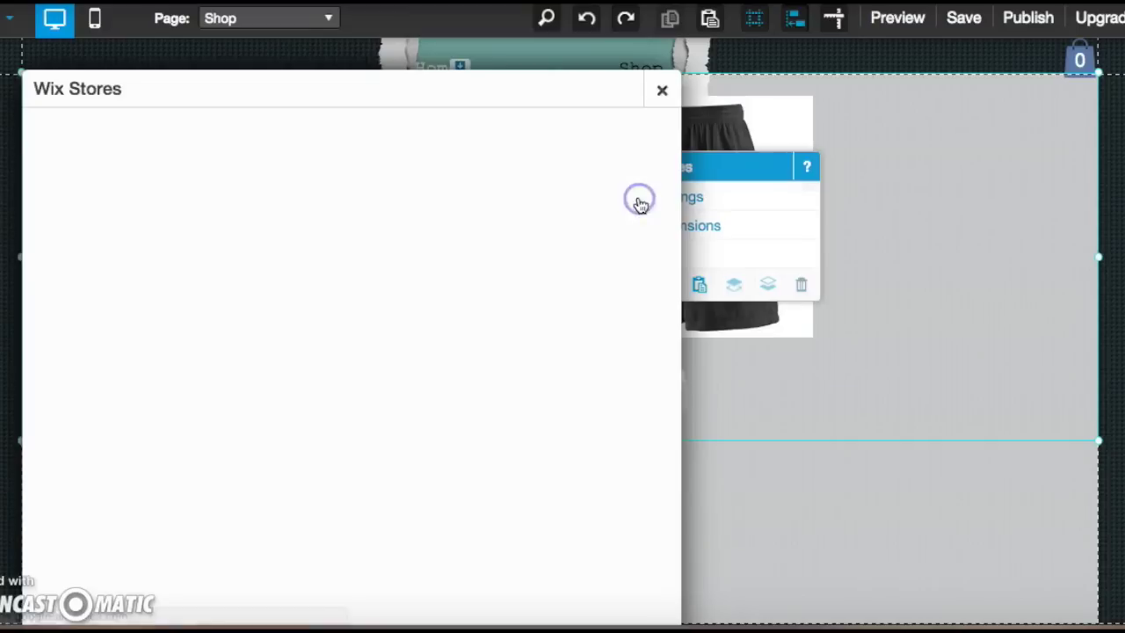
pyautogui.click(326, 403)
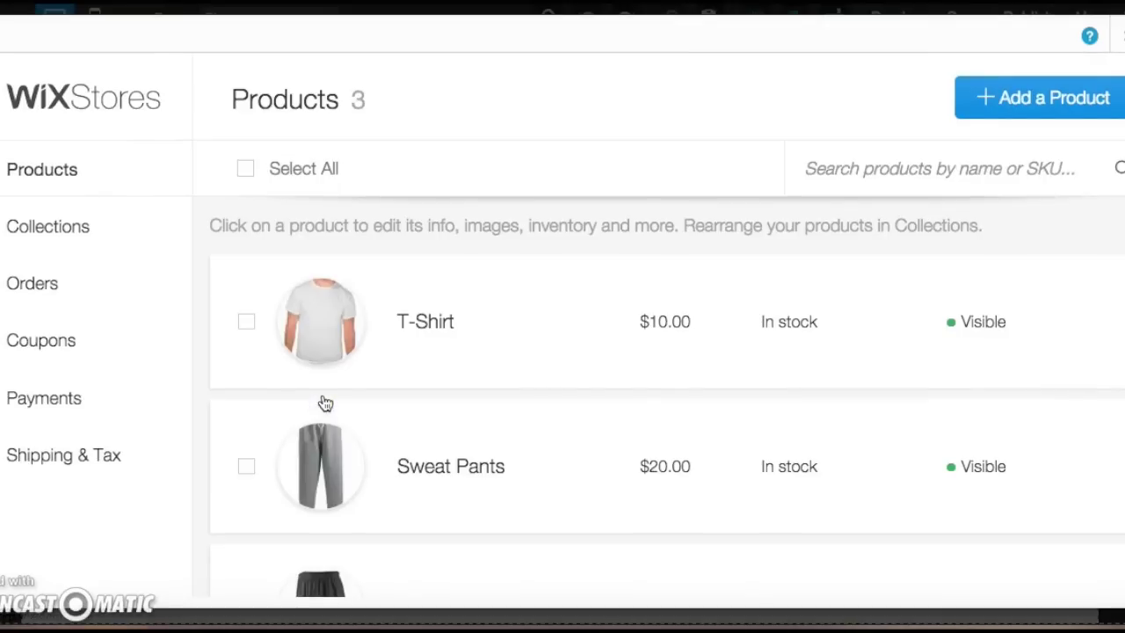
pyautogui.click(91, 222)
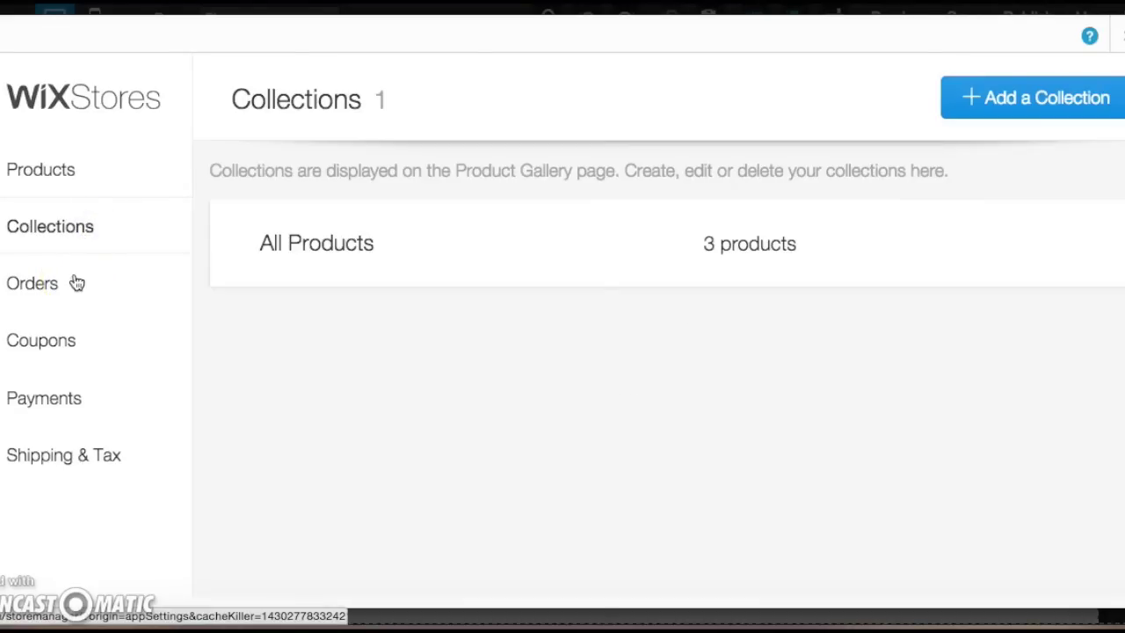
pyautogui.click(94, 164)
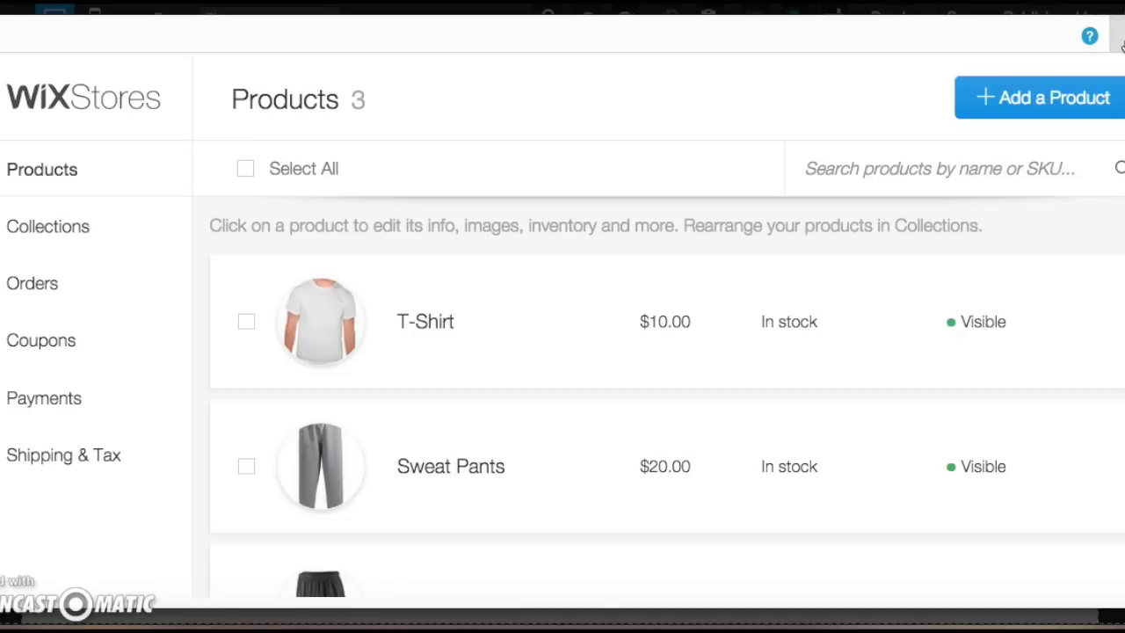
pyautogui.click(1121, 44)
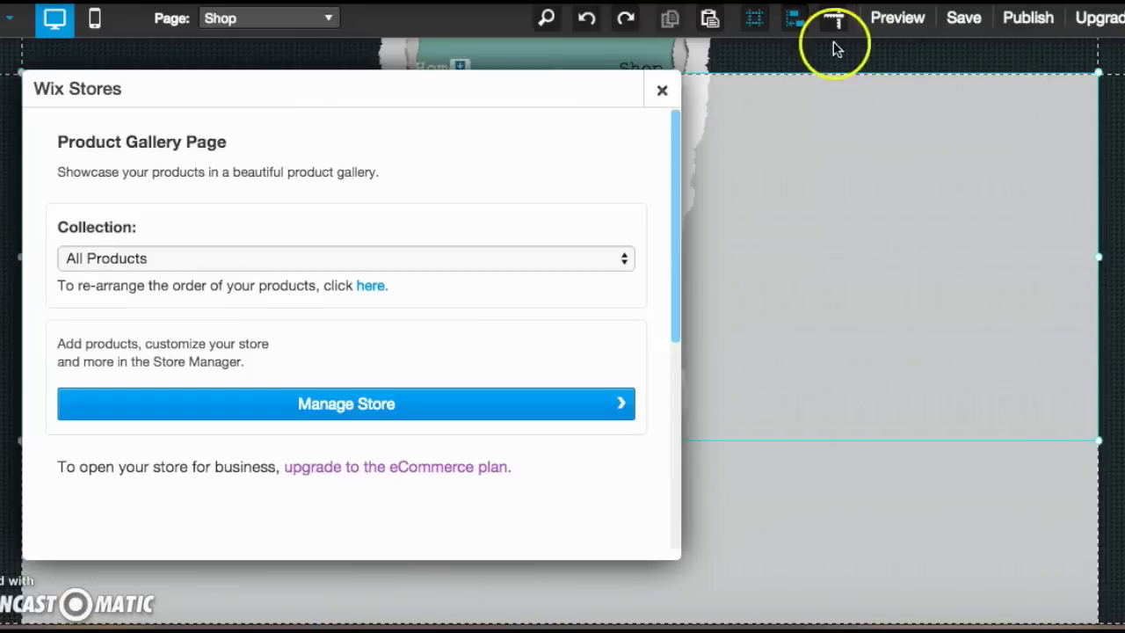
pyautogui.click(665, 91)
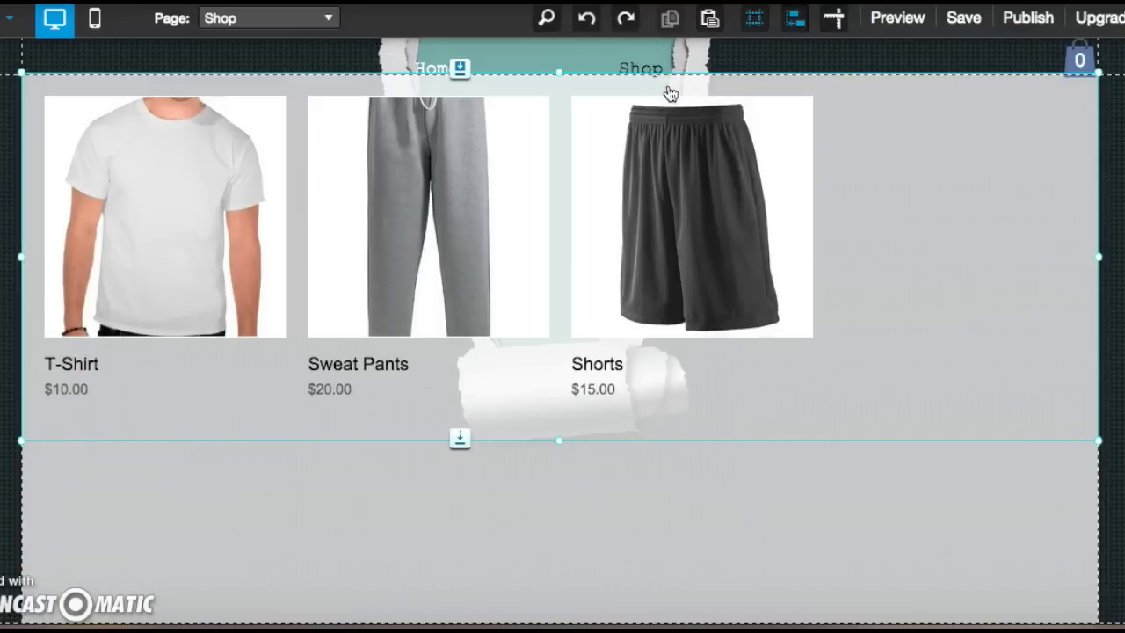